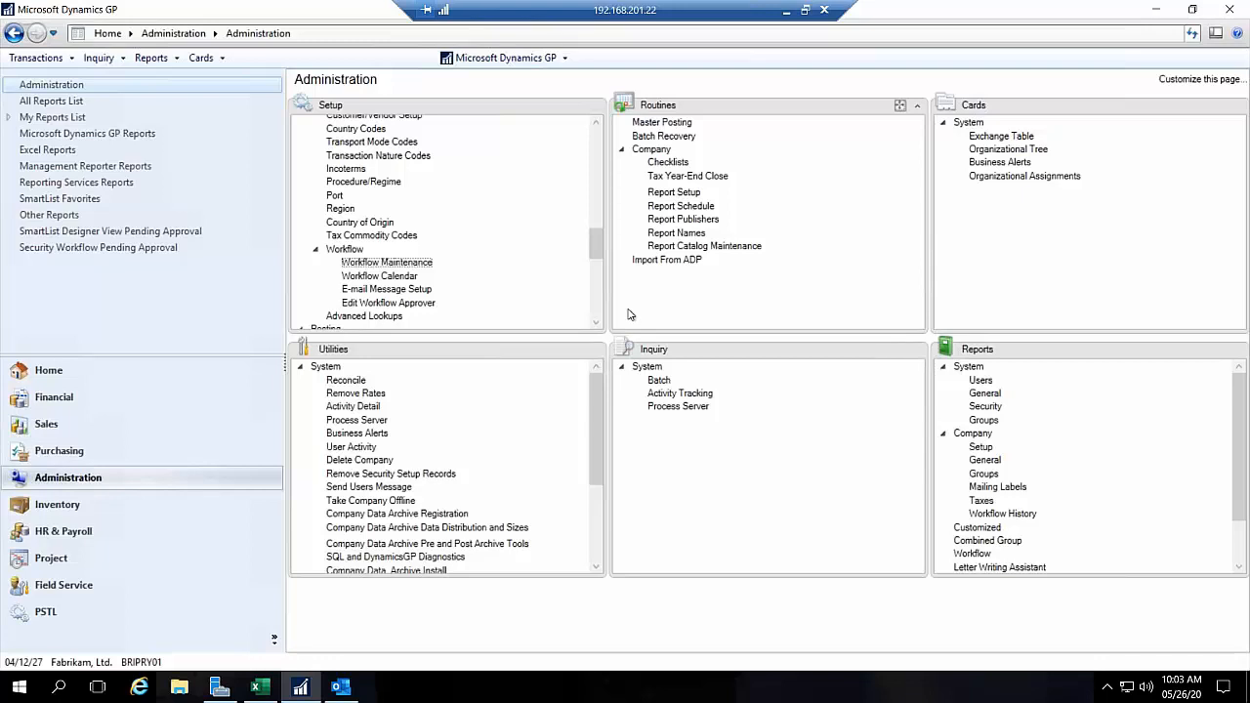
# Step: Start a new payables transaction from the Purchasing area and fill in its batch ID with the existing batch
pyautogui.click(78, 455)
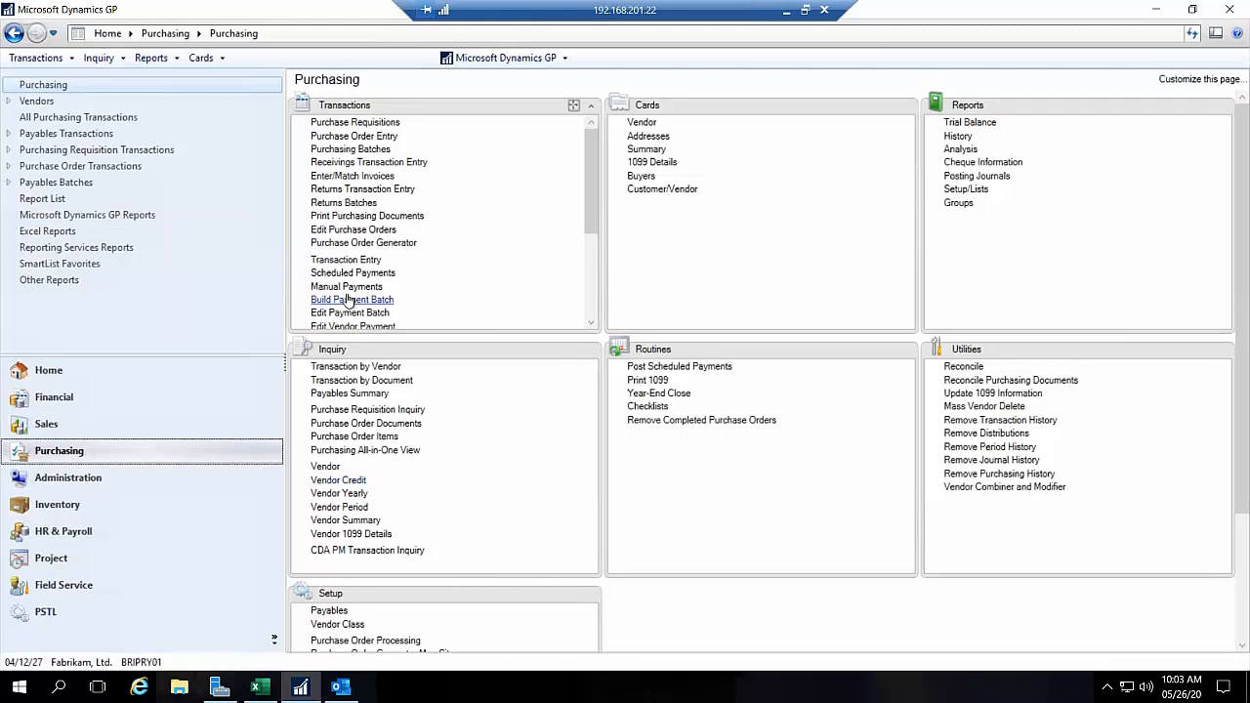
pyautogui.click(346, 260)
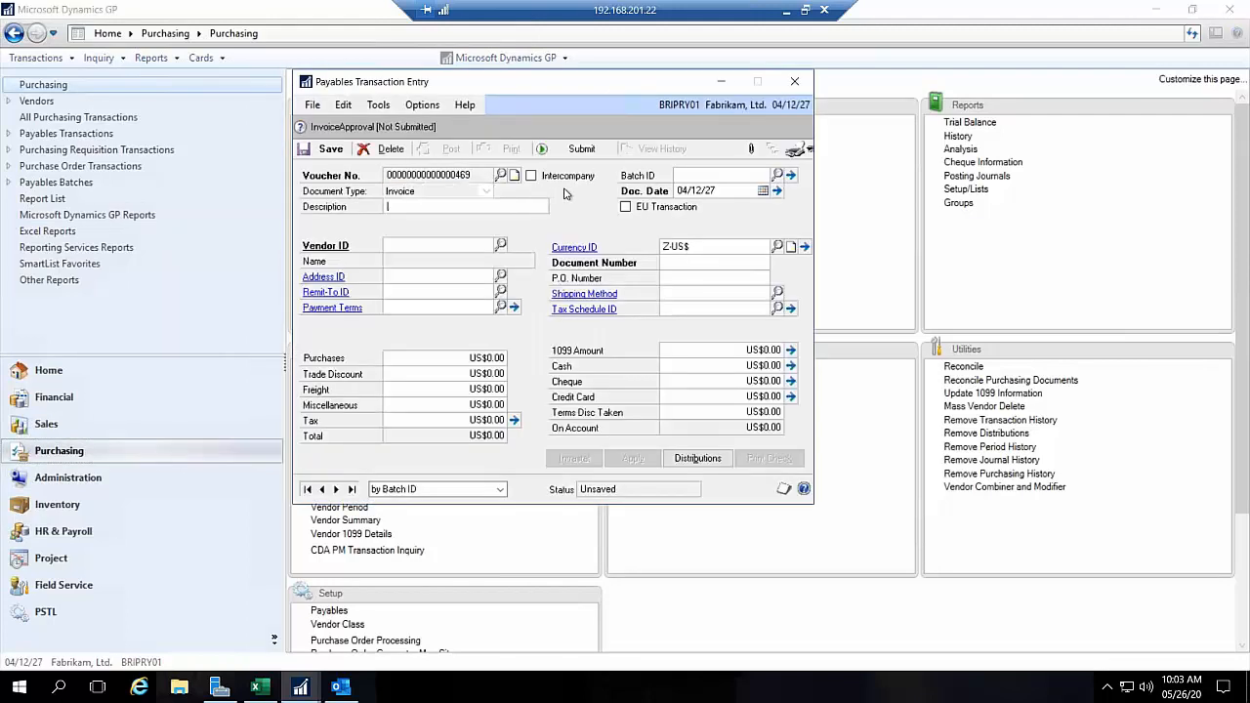
pyautogui.click(734, 175)
pyautogui.write('BRITTNI')
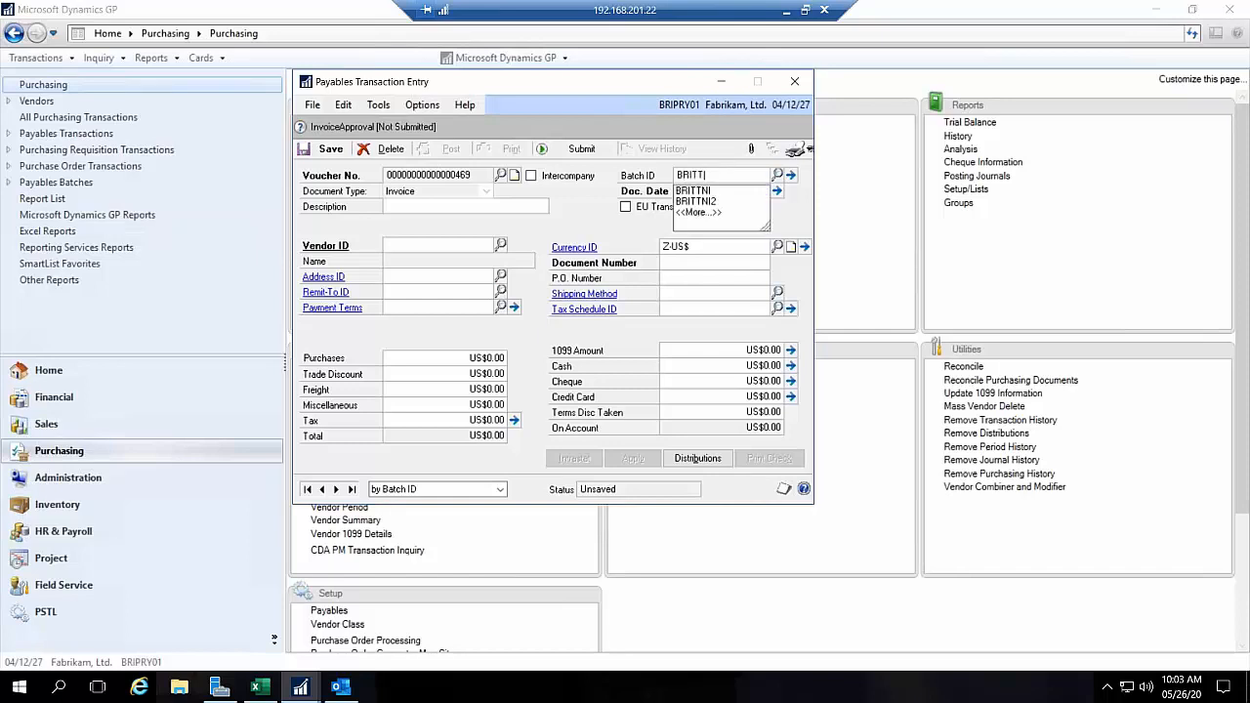
pyautogui.press('Tab')
pyautogui.press('Tab')
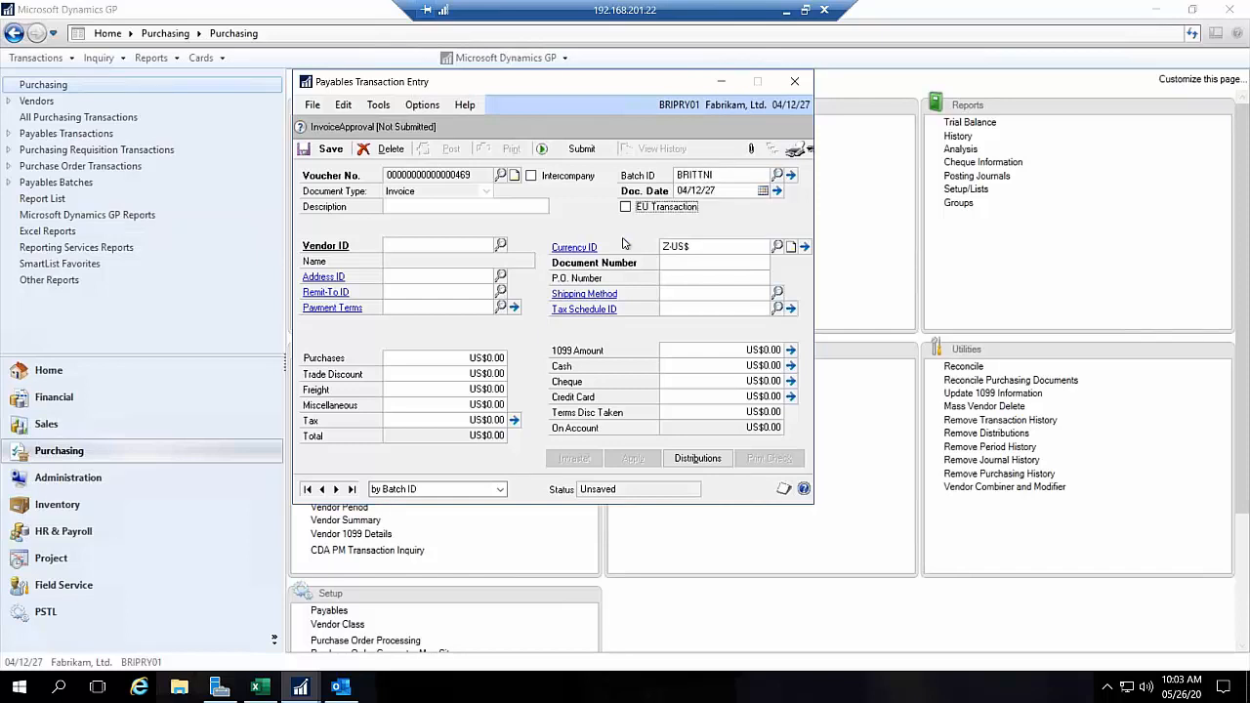
# Step: Assign the vendor A Travel Company to the invoice, with document number 123456 and a purchases amount of US$15,000.00
pyautogui.click(502, 245)
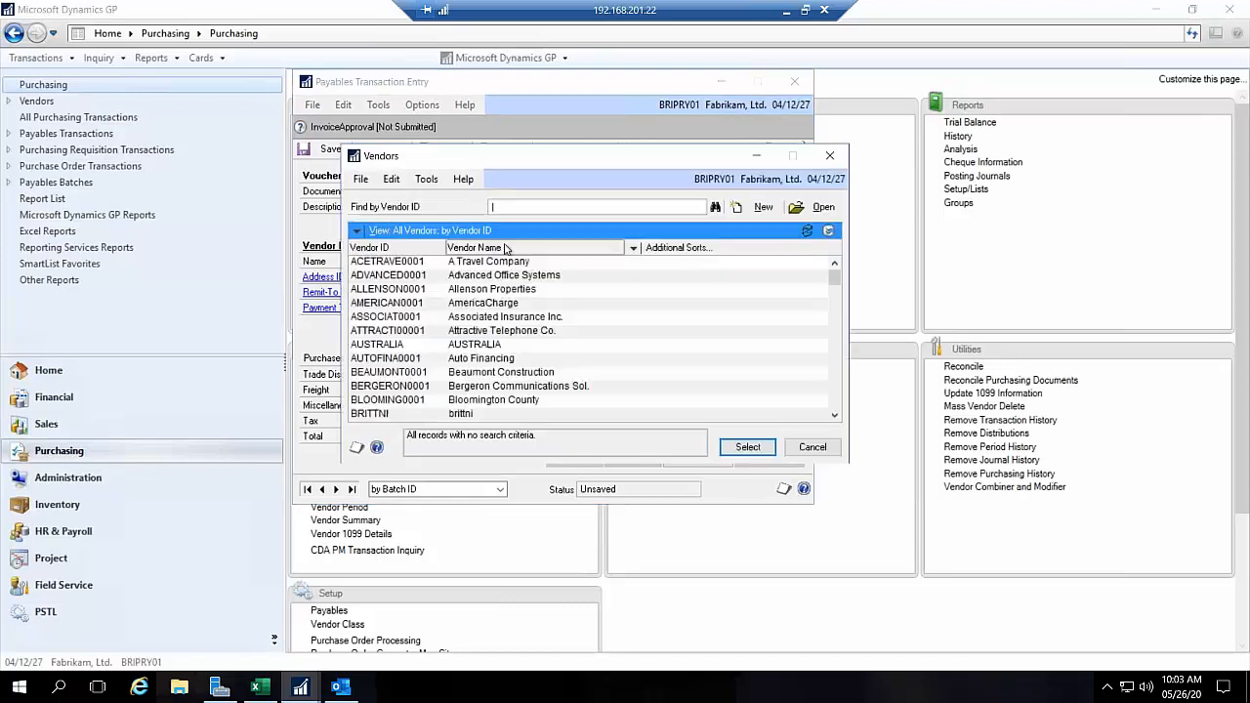
pyautogui.doubleClick(462, 263)
pyautogui.press('Tab')
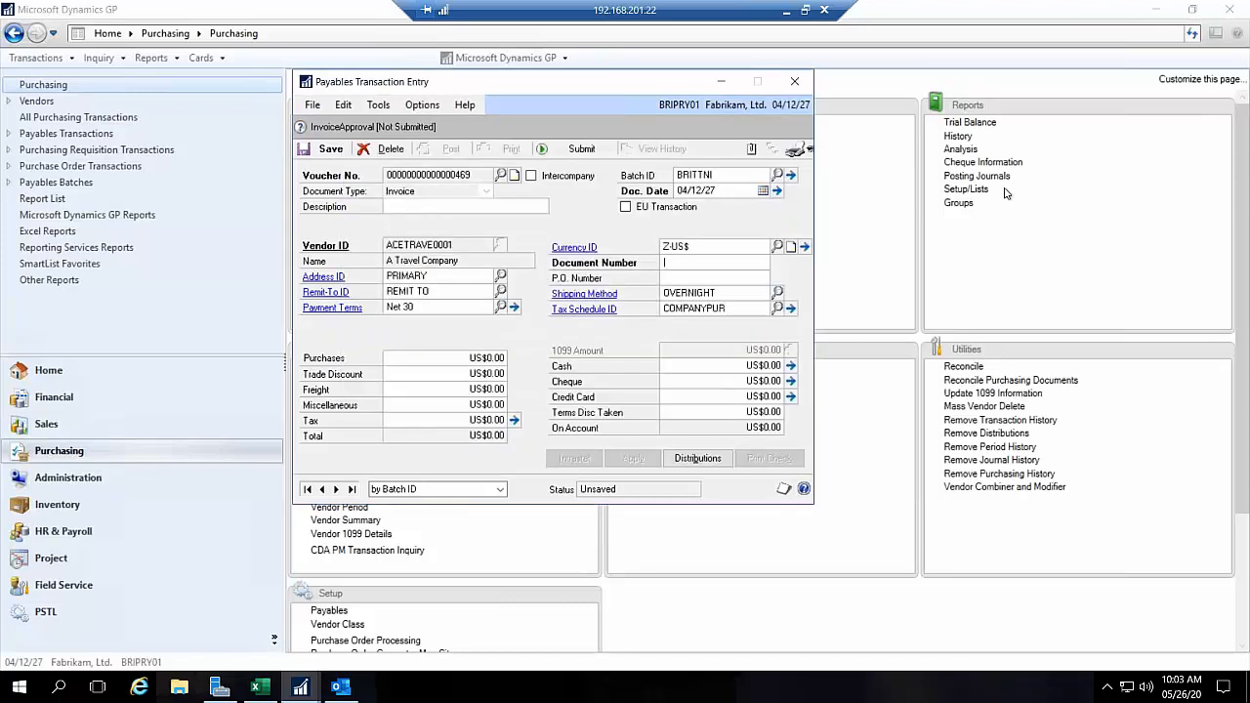
pyautogui.write('123456')
pyautogui.press('Tab')
pyautogui.press('Tab')
pyautogui.press('Tab')
pyautogui.write('15000')
pyautogui.press('Tab')
pyautogui.press('Tab')
pyautogui.press('Tab')
pyautogui.press('Tab')
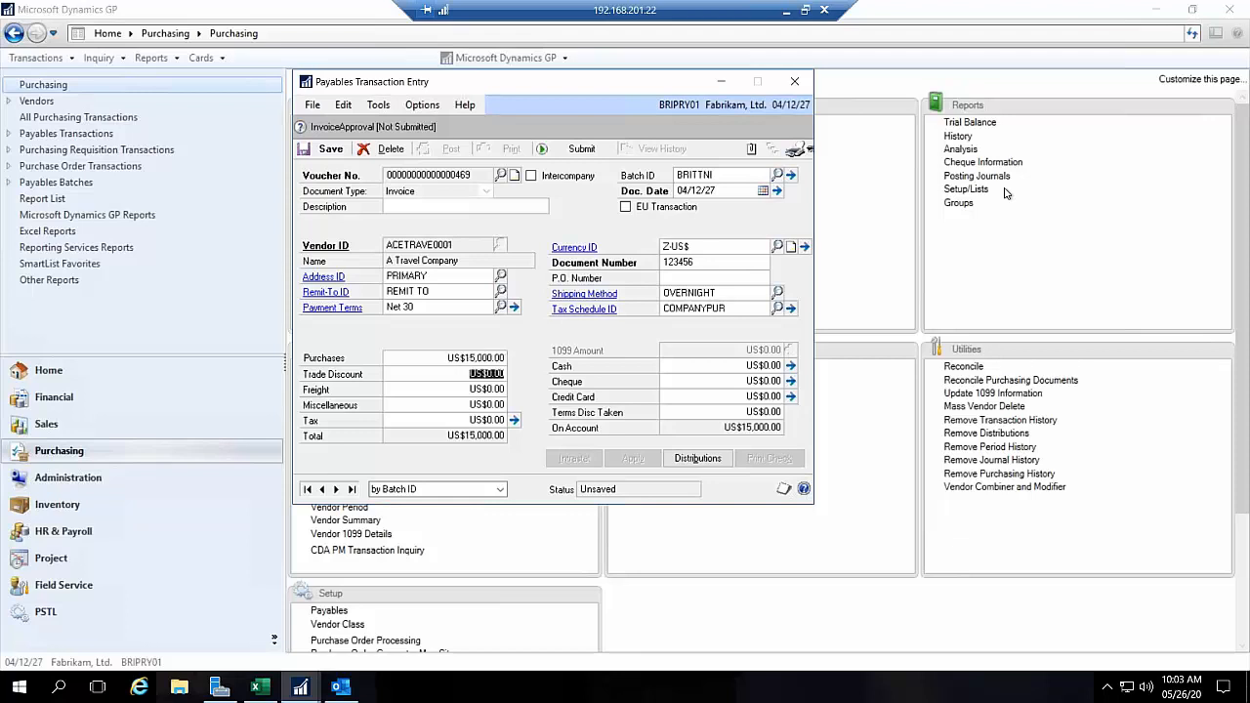
# Step: Submit the invoice to the approval workflow with the comment "Please approve its rush"
pyautogui.click(580, 149)
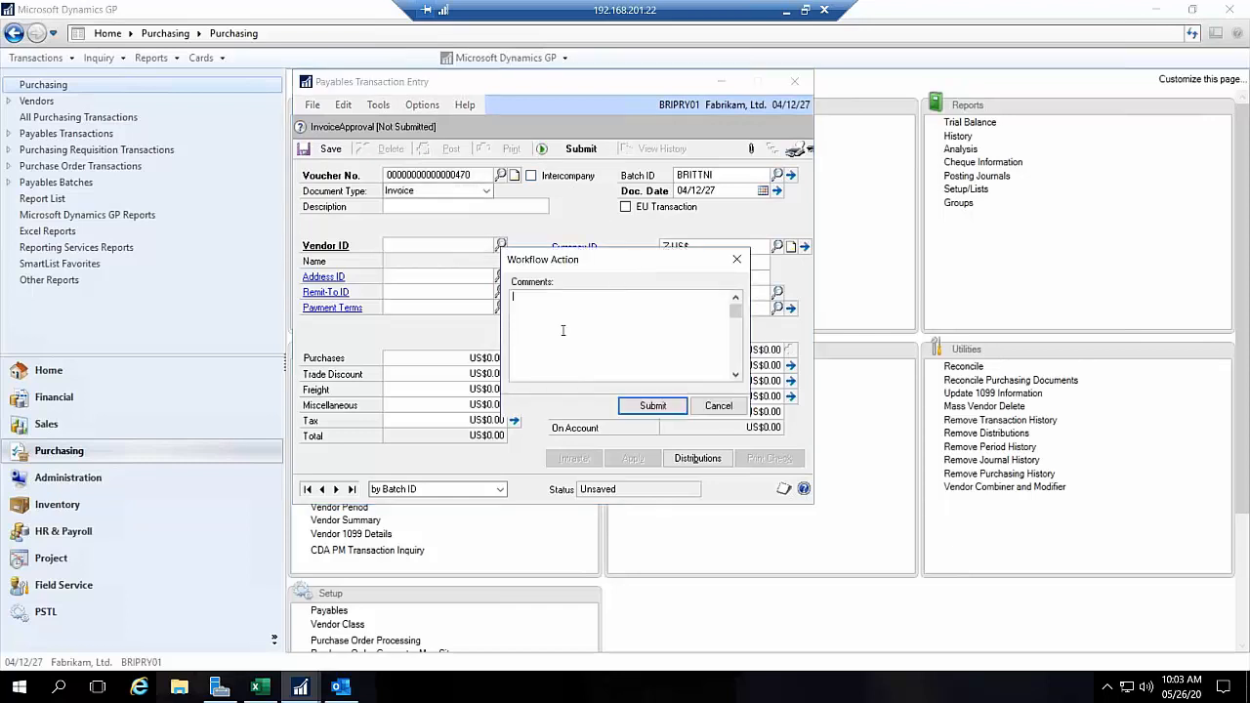
pyautogui.write('Pl')
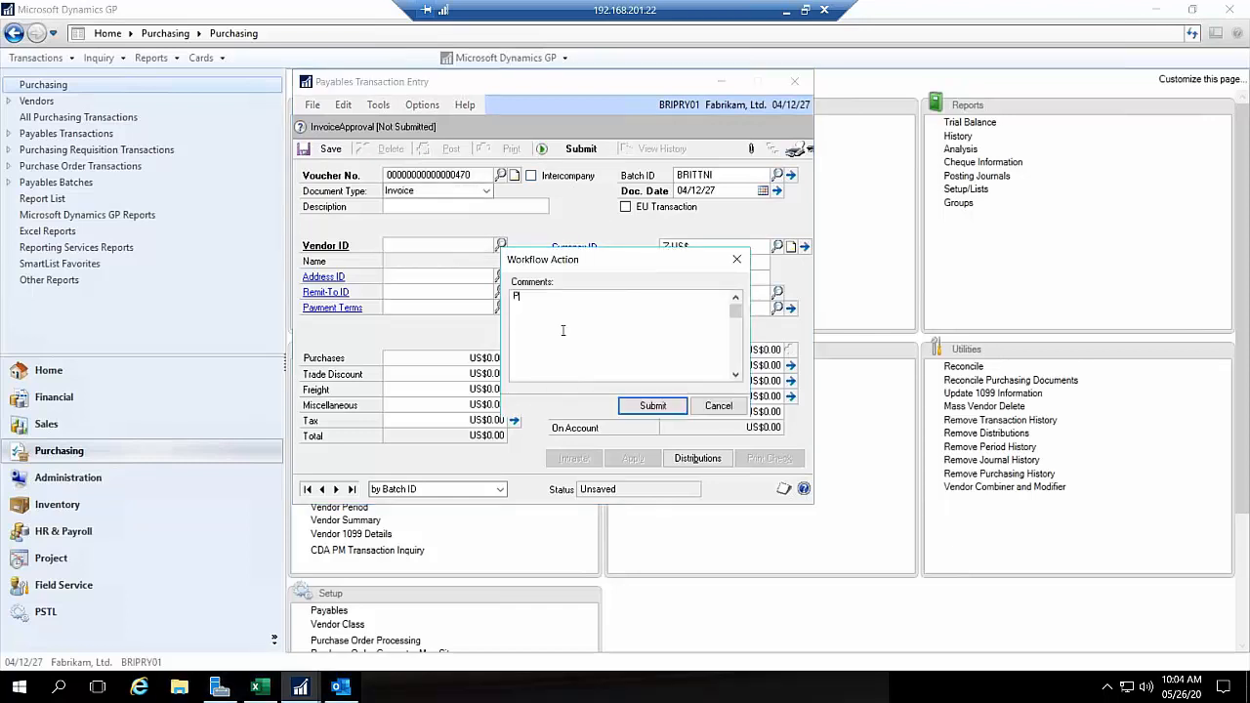
pyautogui.write('ease approve its rush')
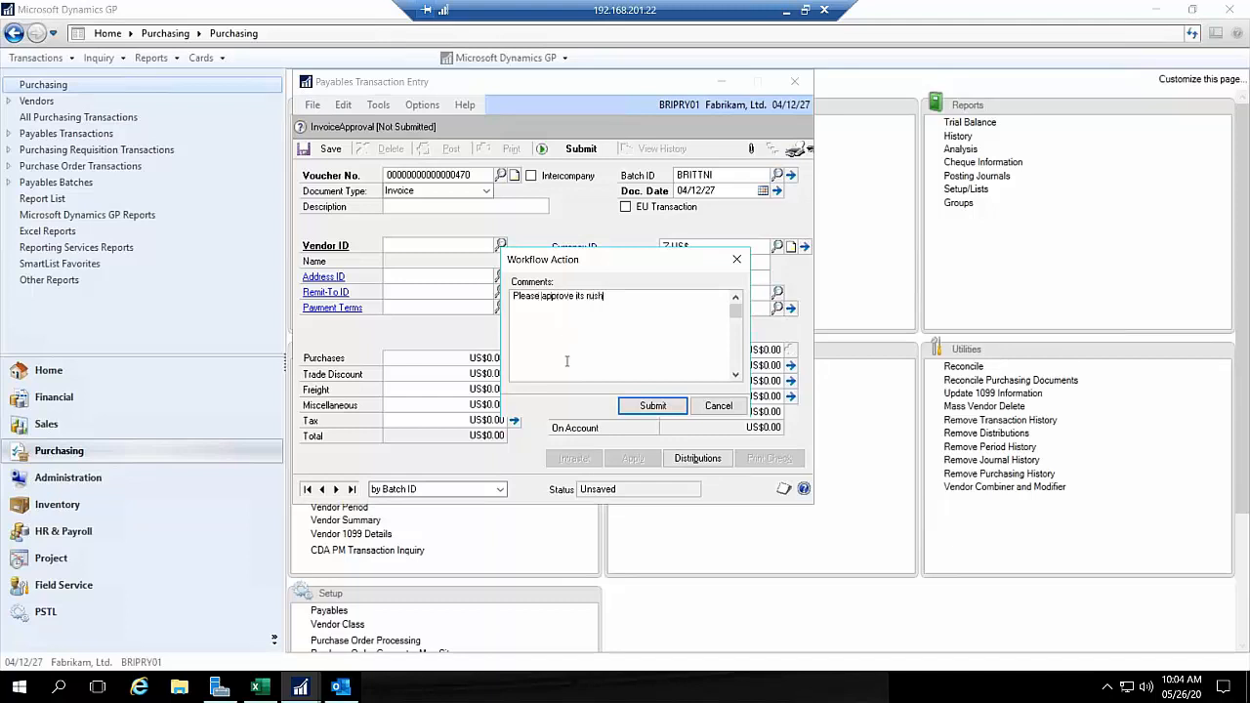
pyautogui.click(641, 408)
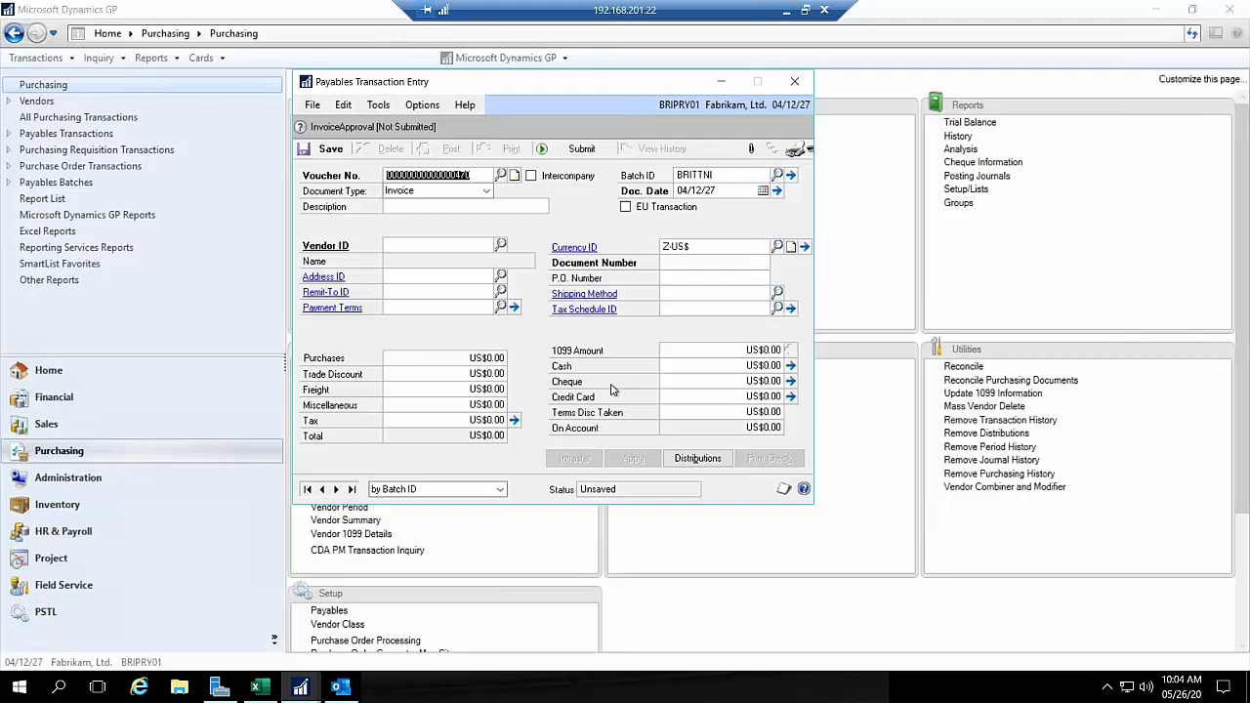
# Step: Bring the submitted voucher back up and review its workflow history and available workflow actions
pyautogui.click(320, 490)
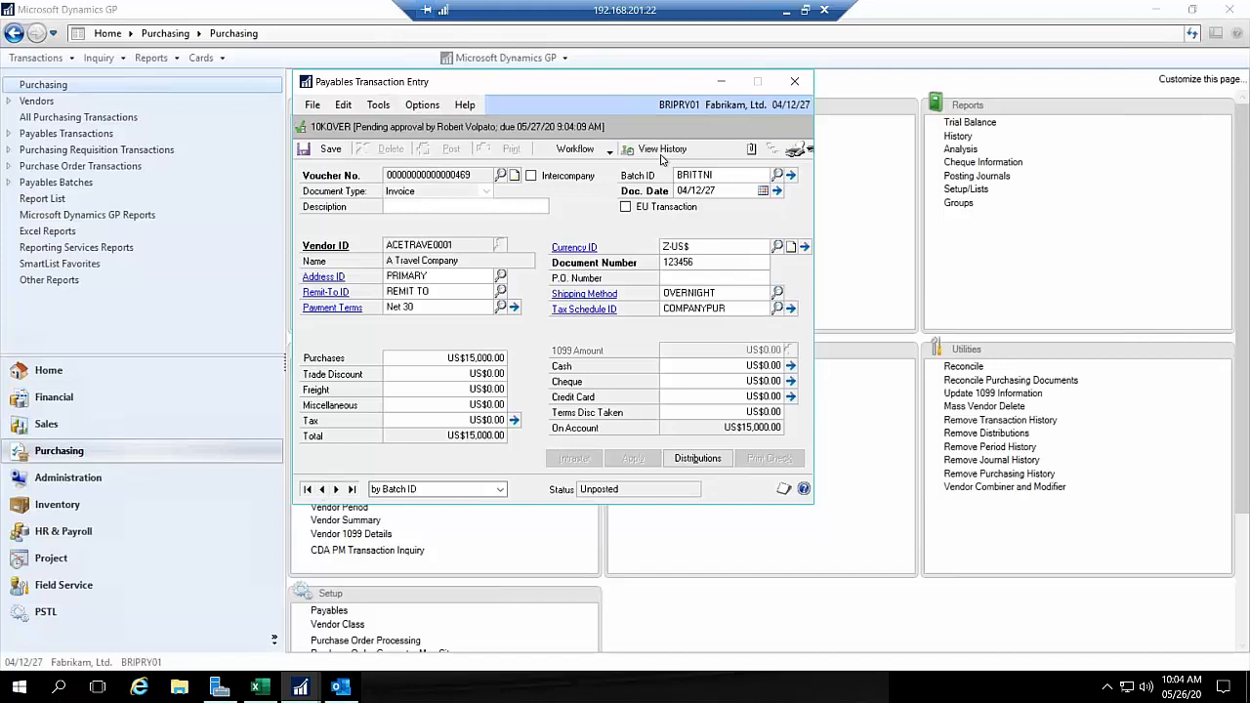
pyautogui.click(650, 148)
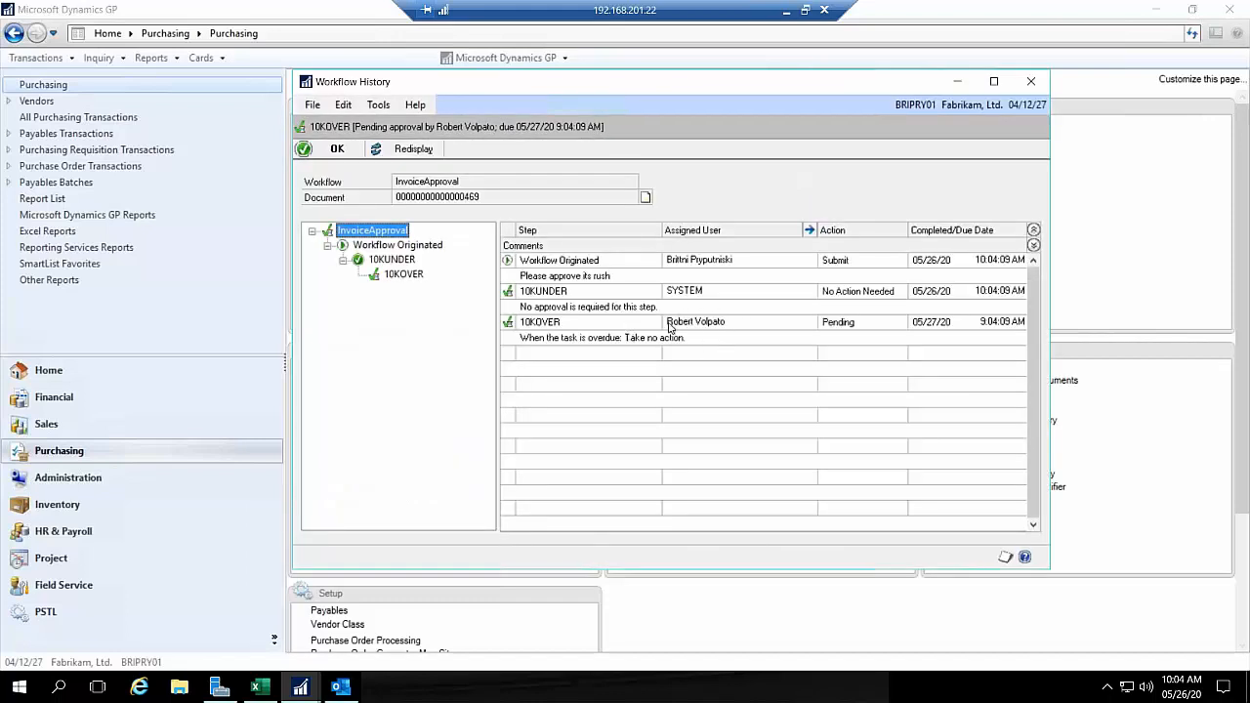
pyautogui.click(1028, 84)
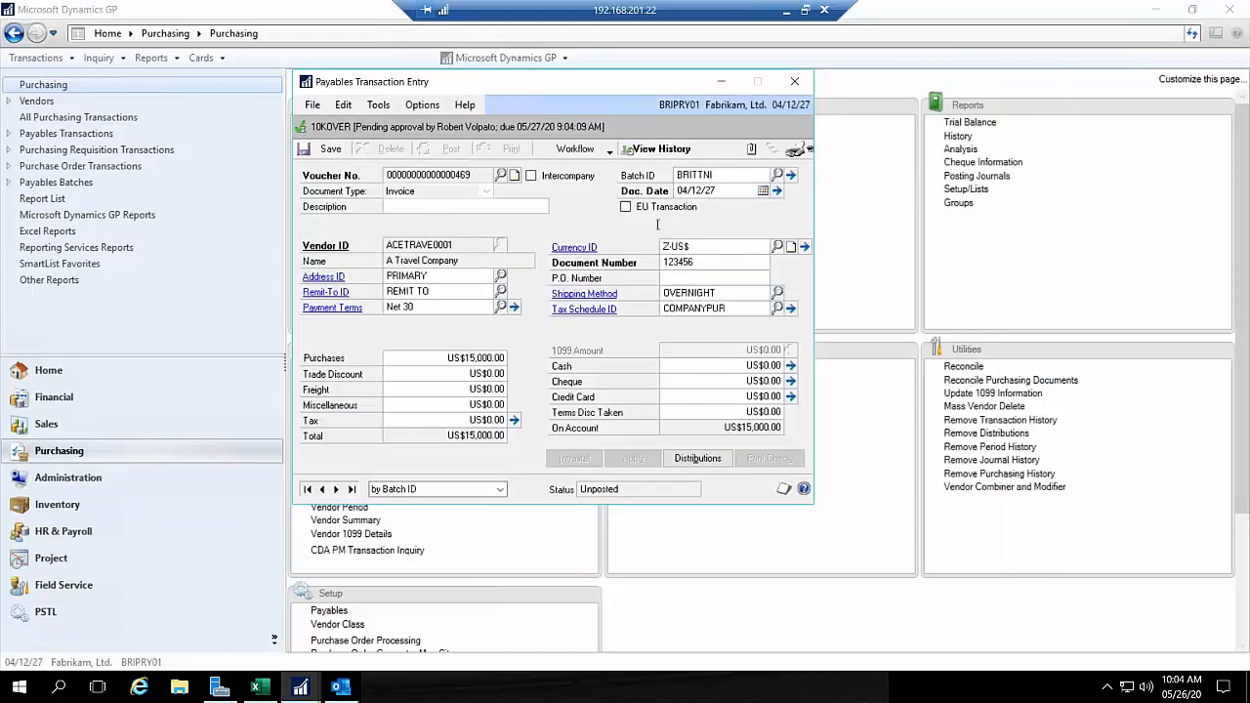
pyautogui.click(602, 153)
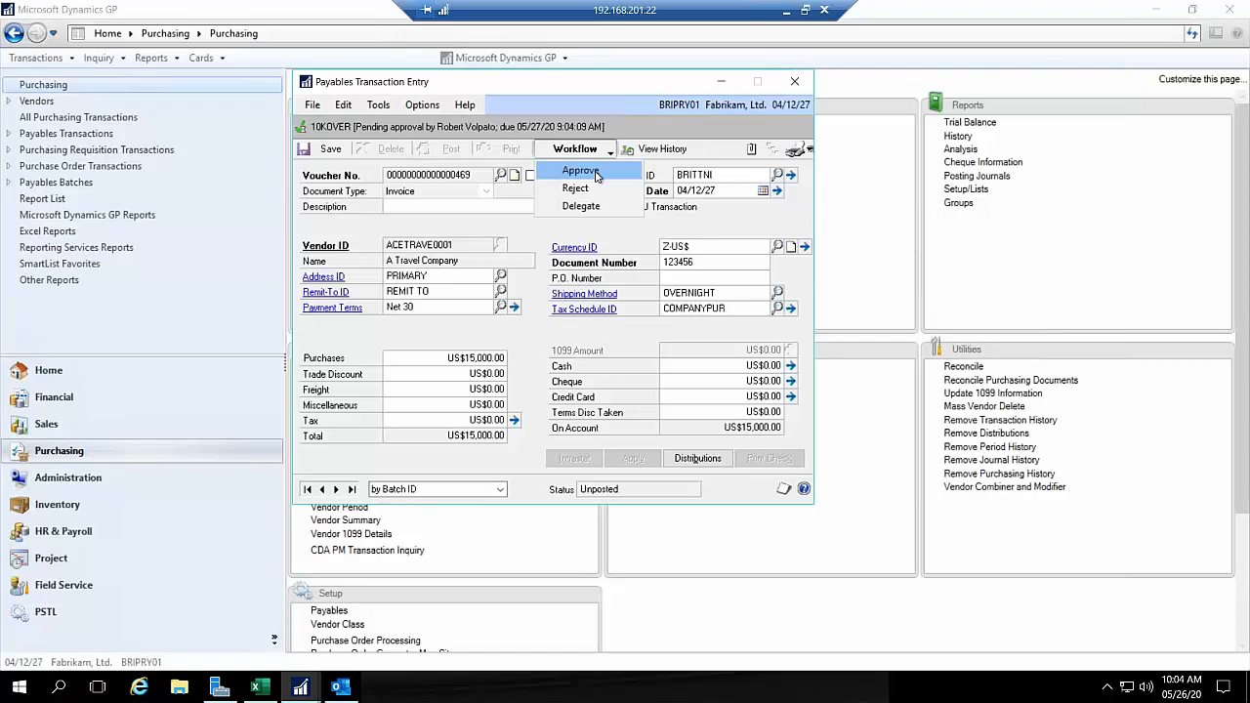
pyautogui.click(597, 173)
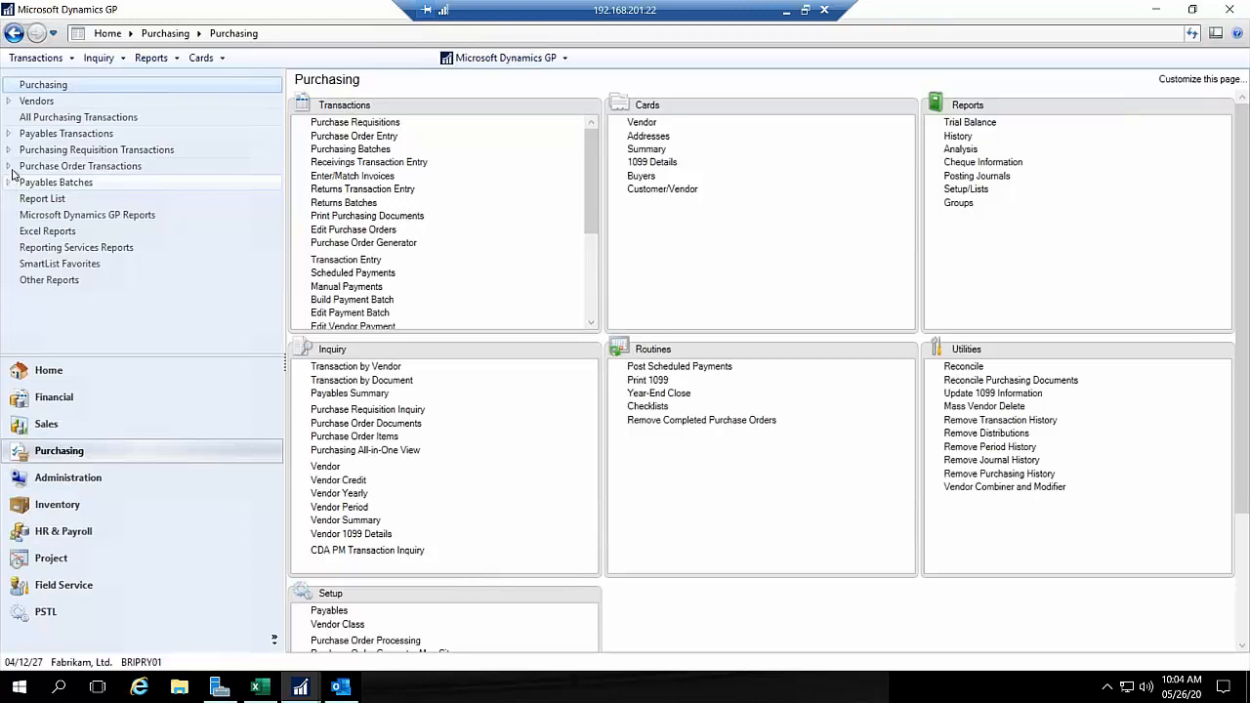
# Step: Open the list of payables transactions pending approval and examine its workflow status, task due date and workflow user columns
pyautogui.click(14, 140)
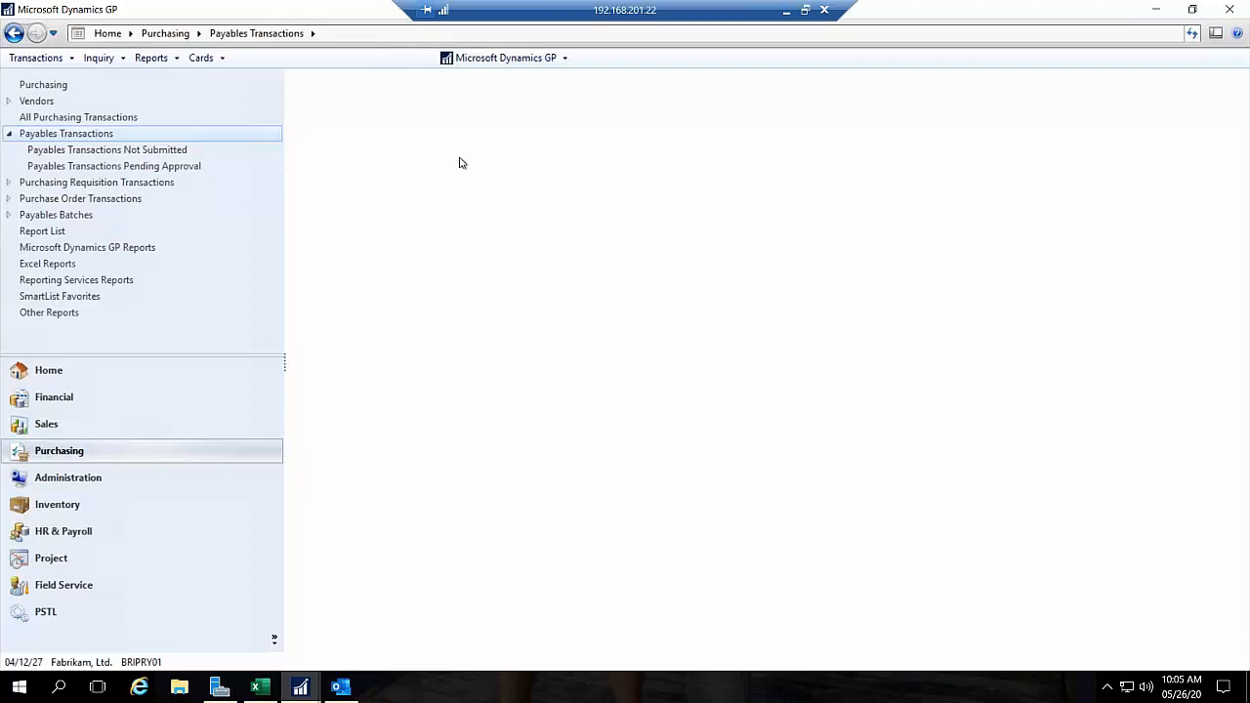
pyautogui.click(200, 168)
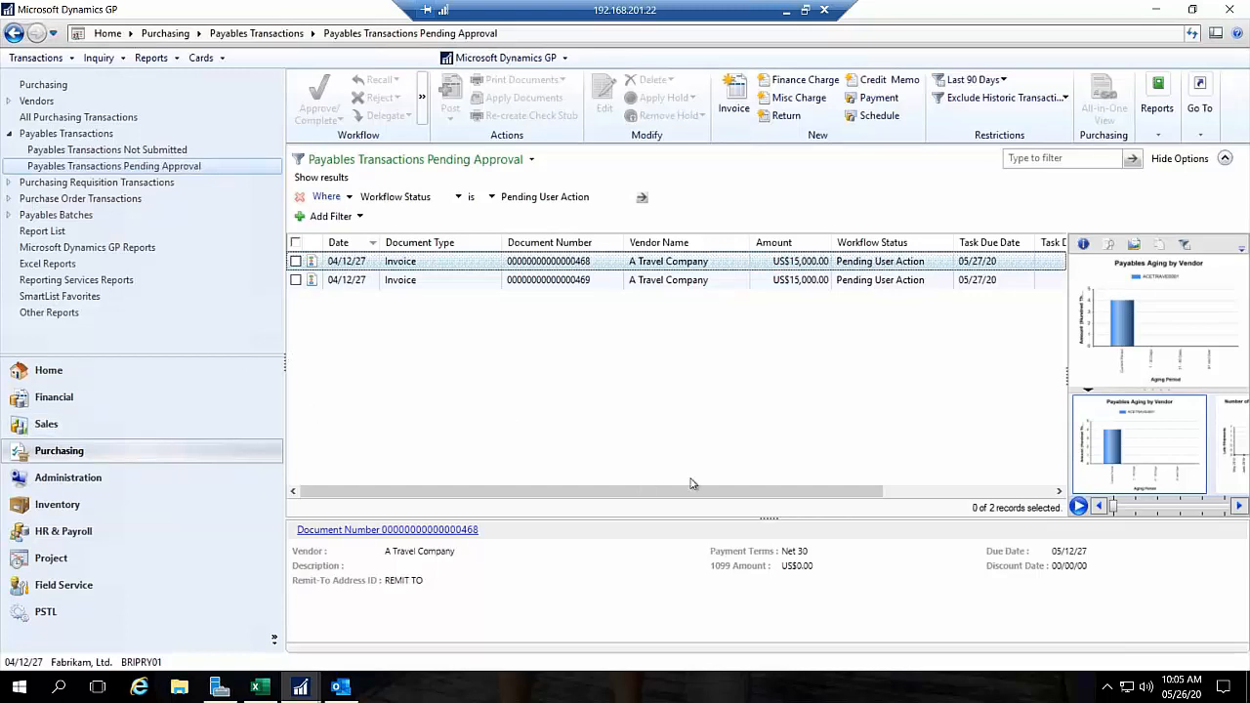
pyautogui.moveTo(693, 489); pyautogui.dragTo(787, 485)
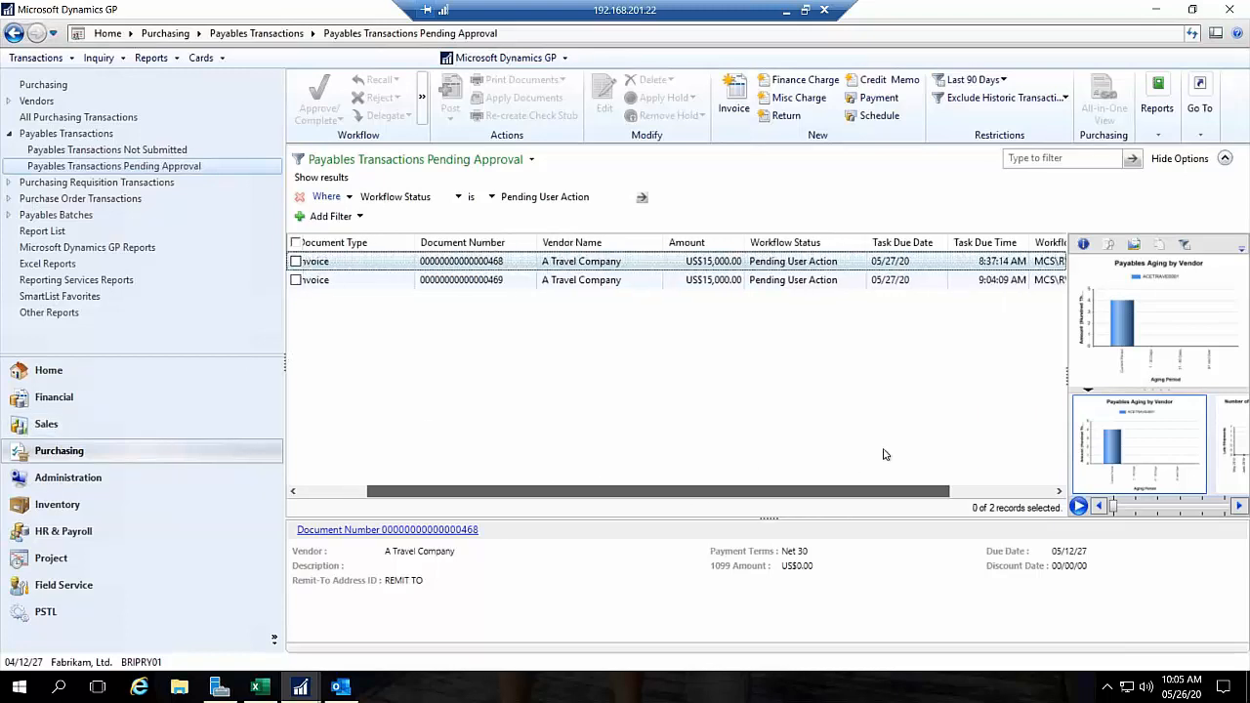
pyautogui.moveTo(884, 454); pyautogui.dragTo(920, 439)
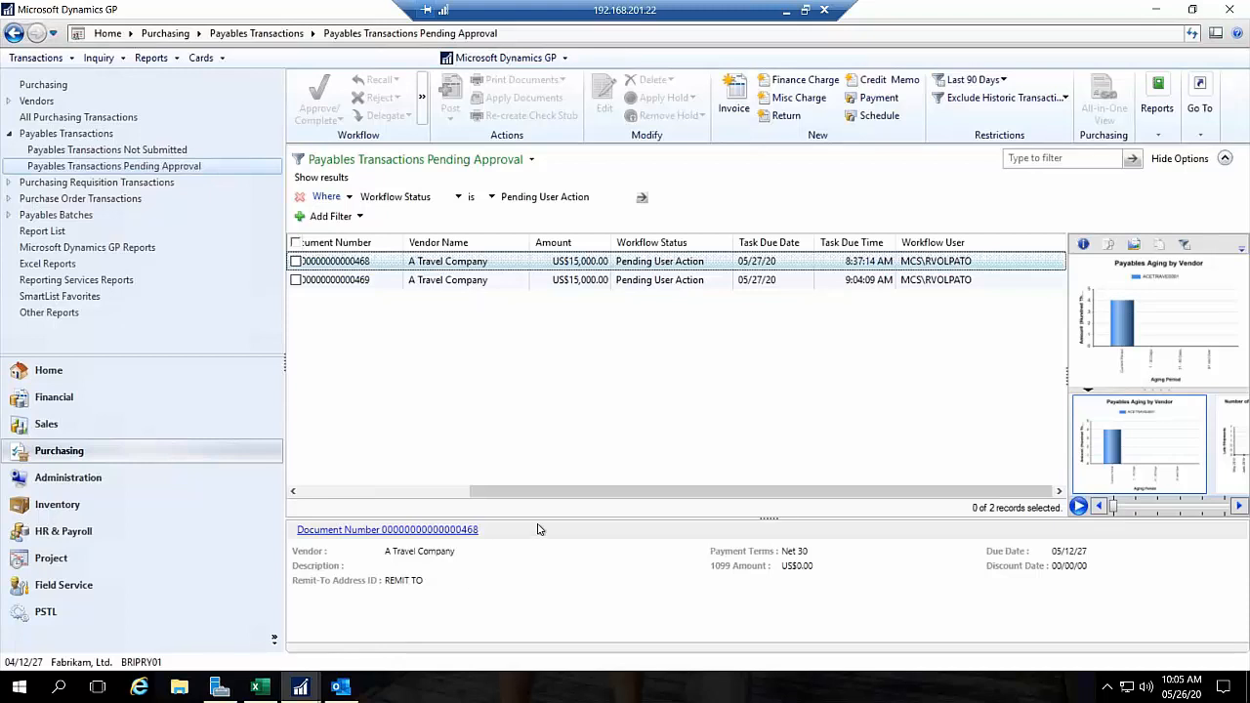
pyautogui.moveTo(501, 504); pyautogui.dragTo(298, 504)
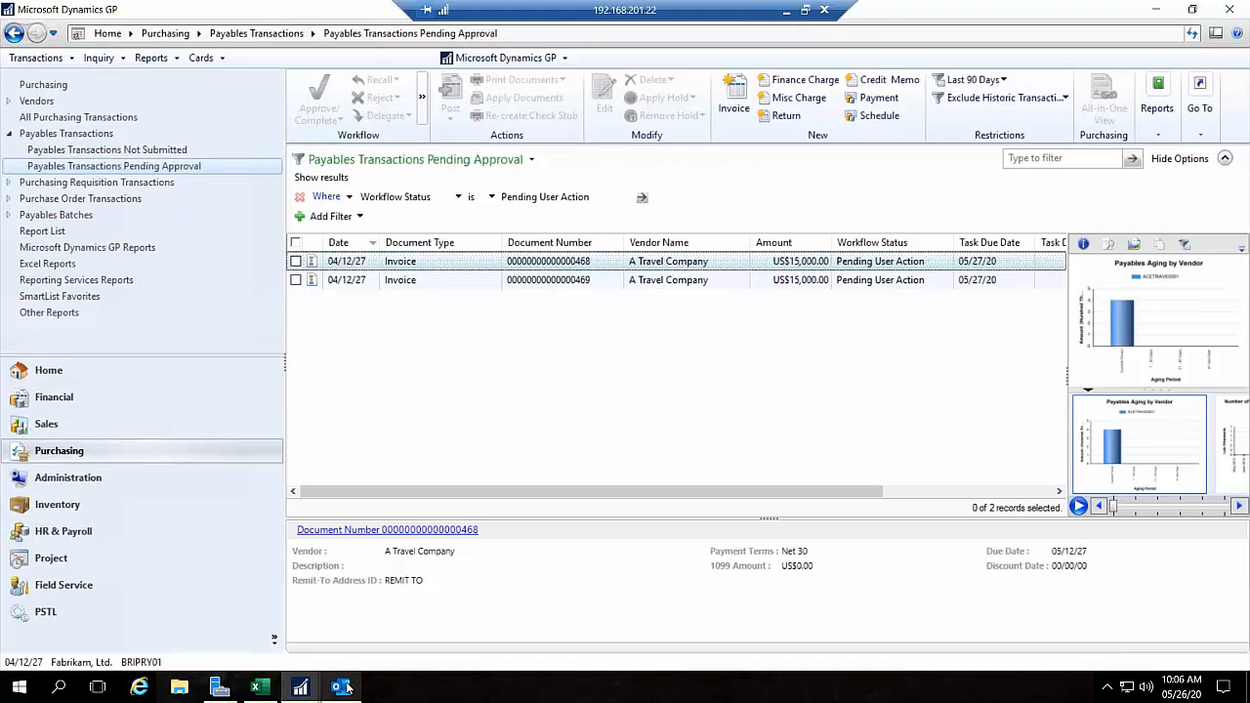
# Step: Switch to Outlook to read the purchase order task assignment e-mail with its approval links, and minimize the message
pyautogui.moveTo(347, 688)
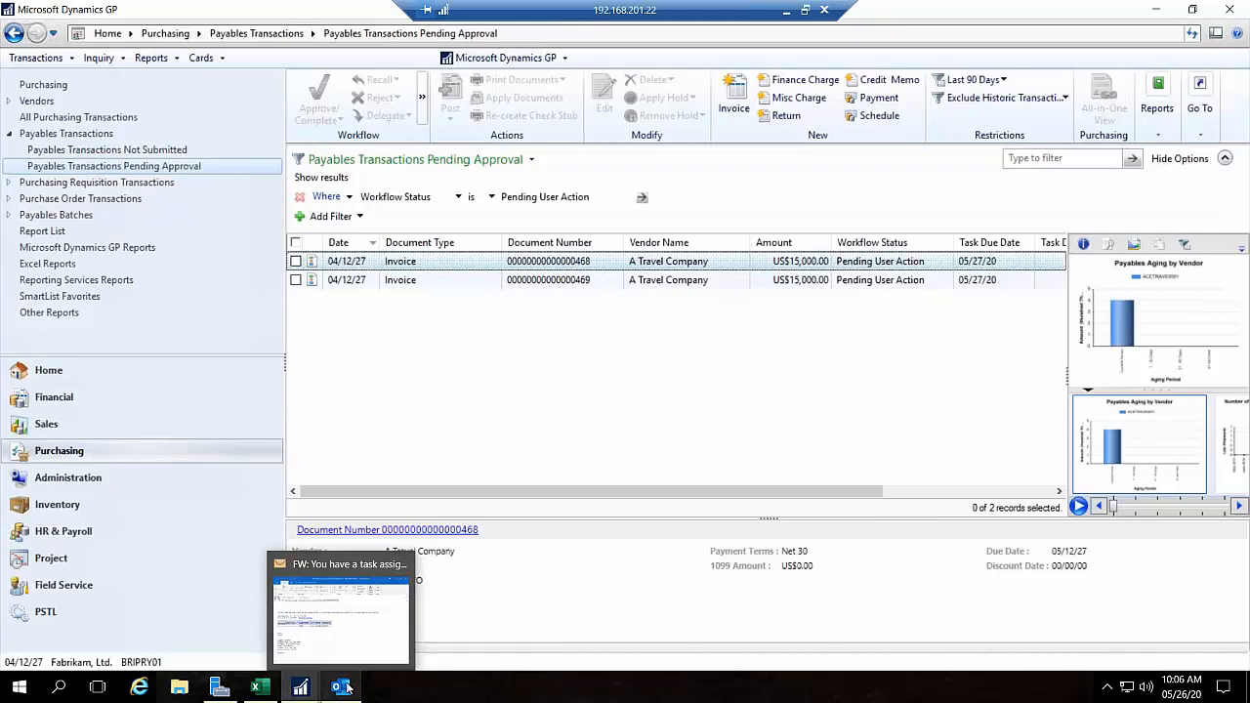
pyautogui.click(347, 689)
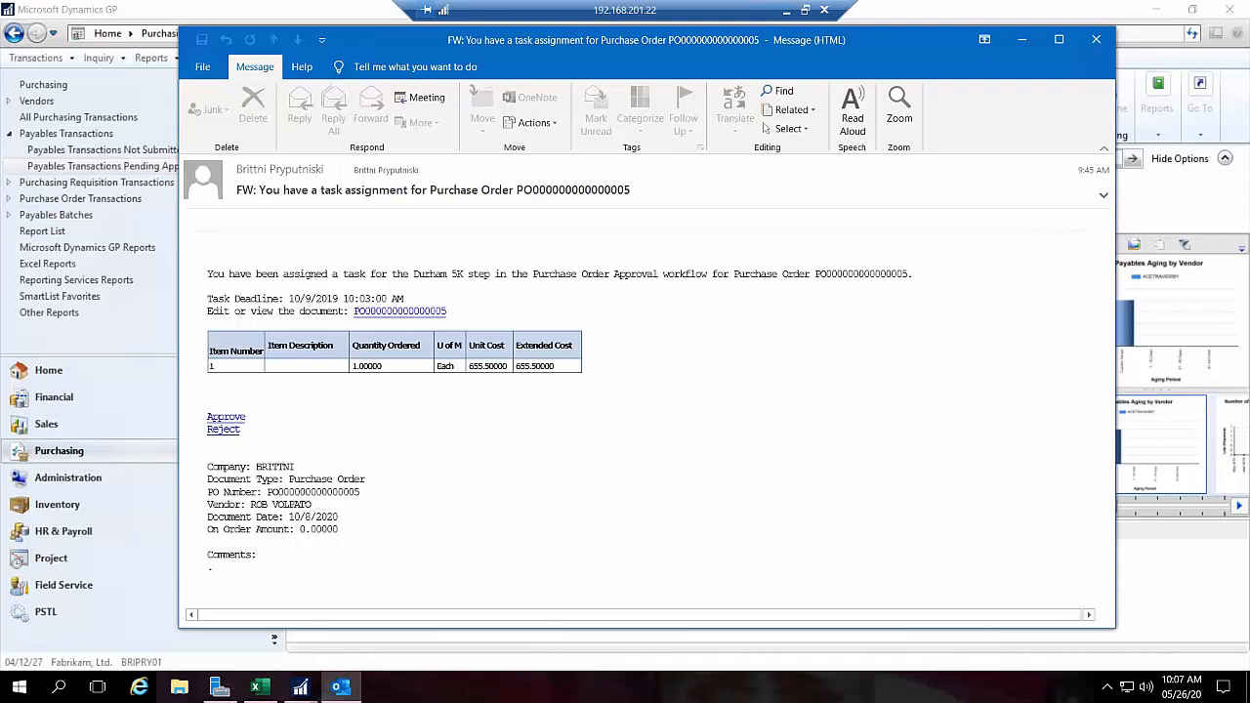
pyautogui.click(1006, 49)
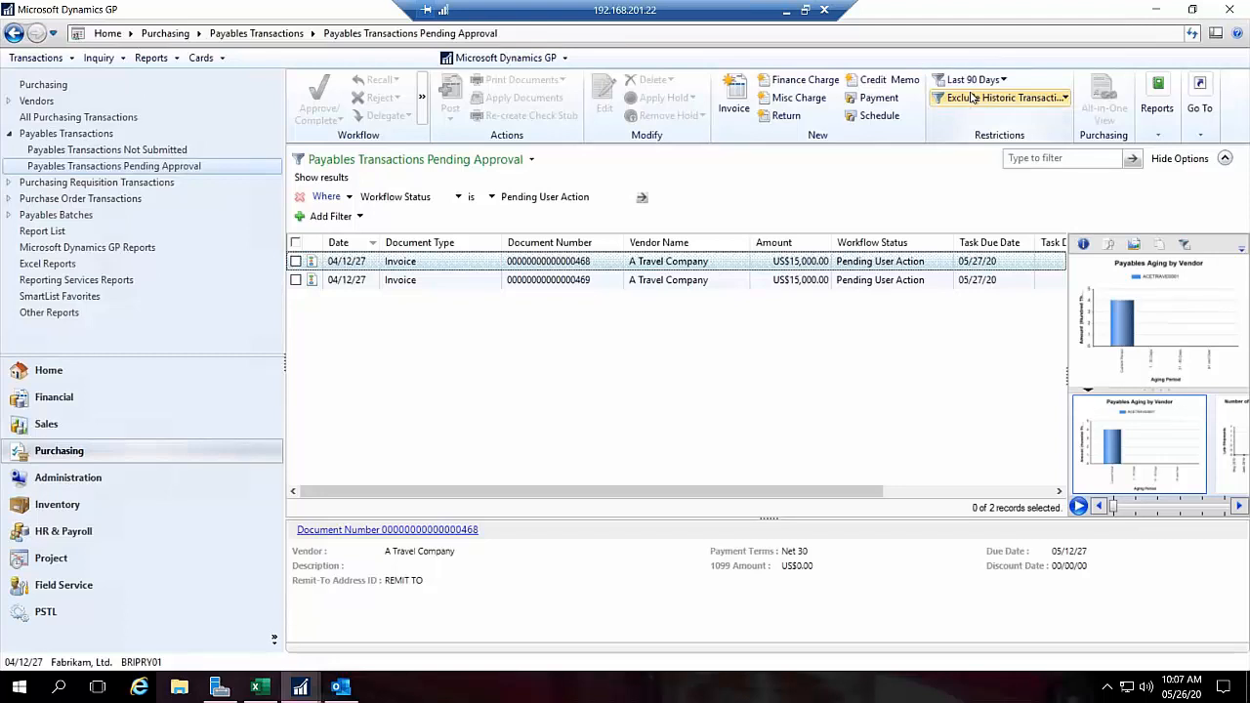
# Step: Approve both pending A Travel Company invoices together without a comment
pyautogui.click(295, 262)
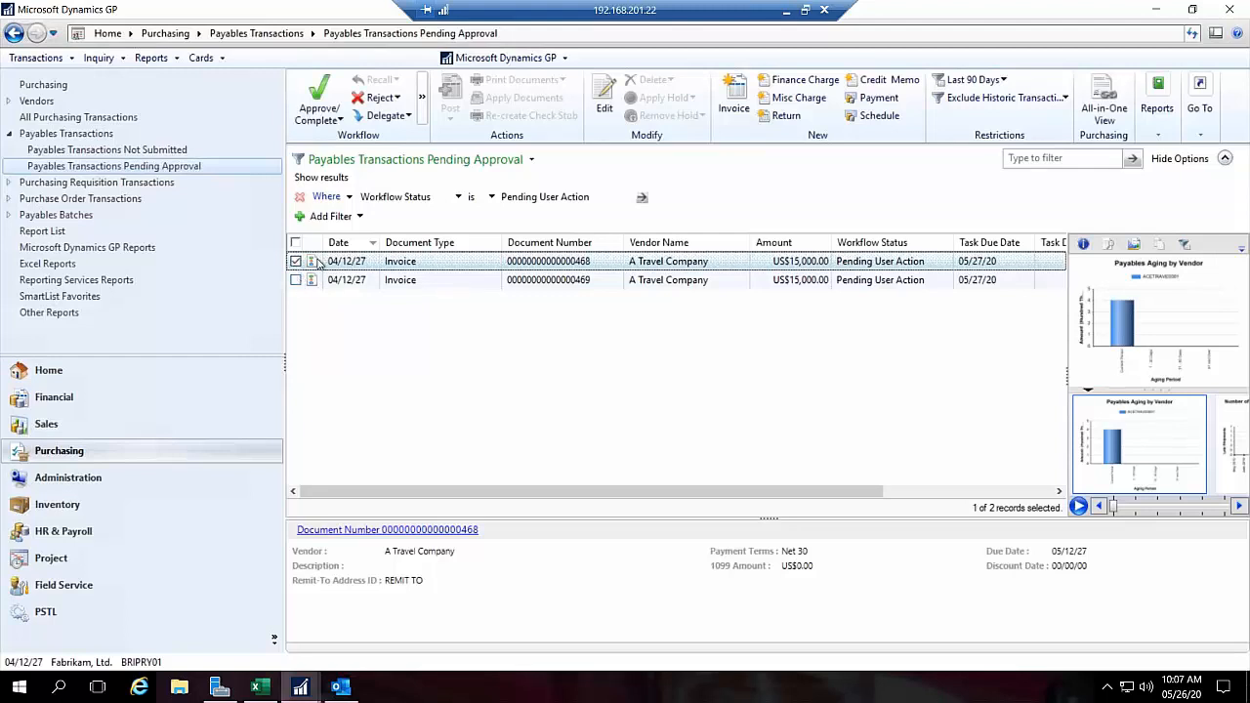
pyautogui.click(296, 280)
pyautogui.click(335, 120)
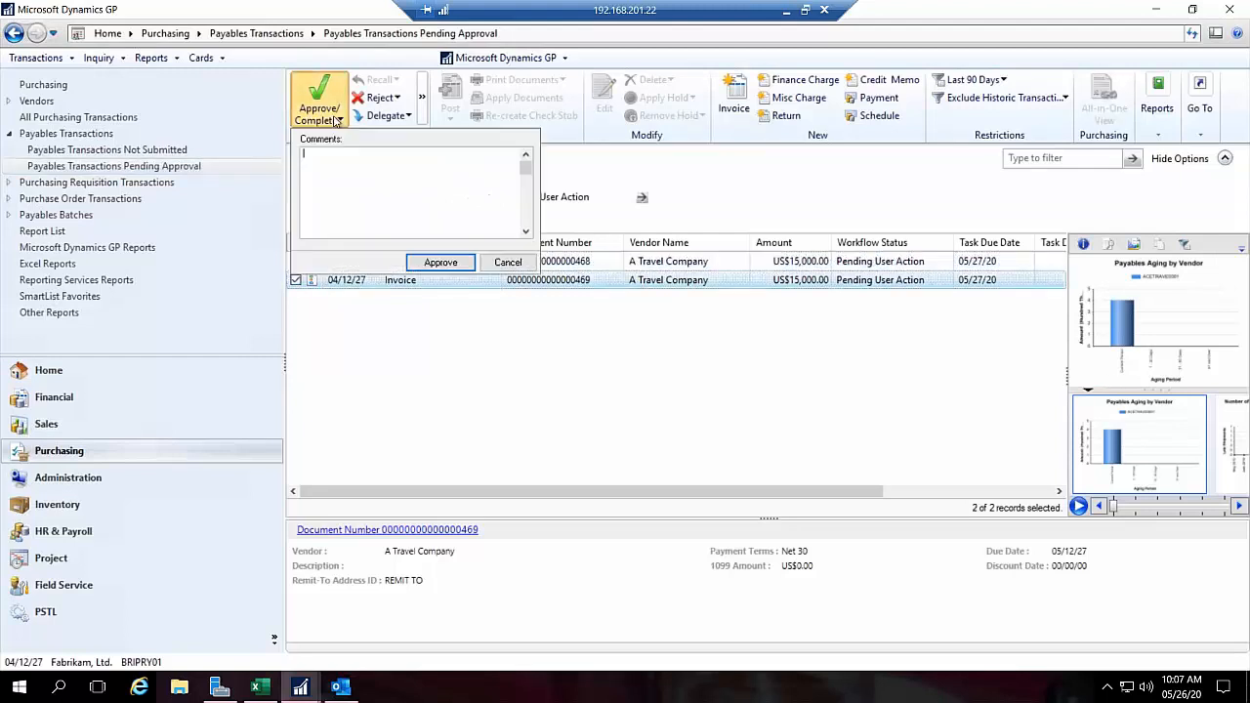
pyautogui.click(439, 266)
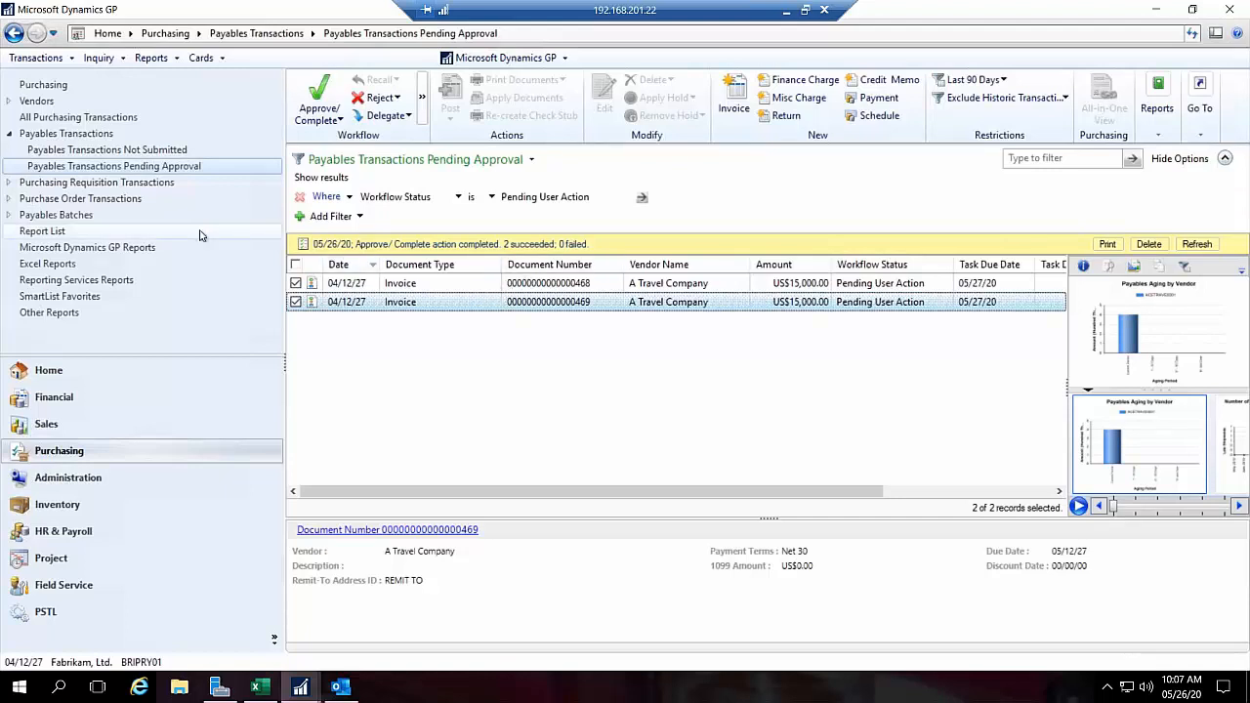
# Step: Run a payables transaction inquiry by vendor for A Travel Company and look through its documents down to DOCUMENT 1
pyautogui.click(59, 88)
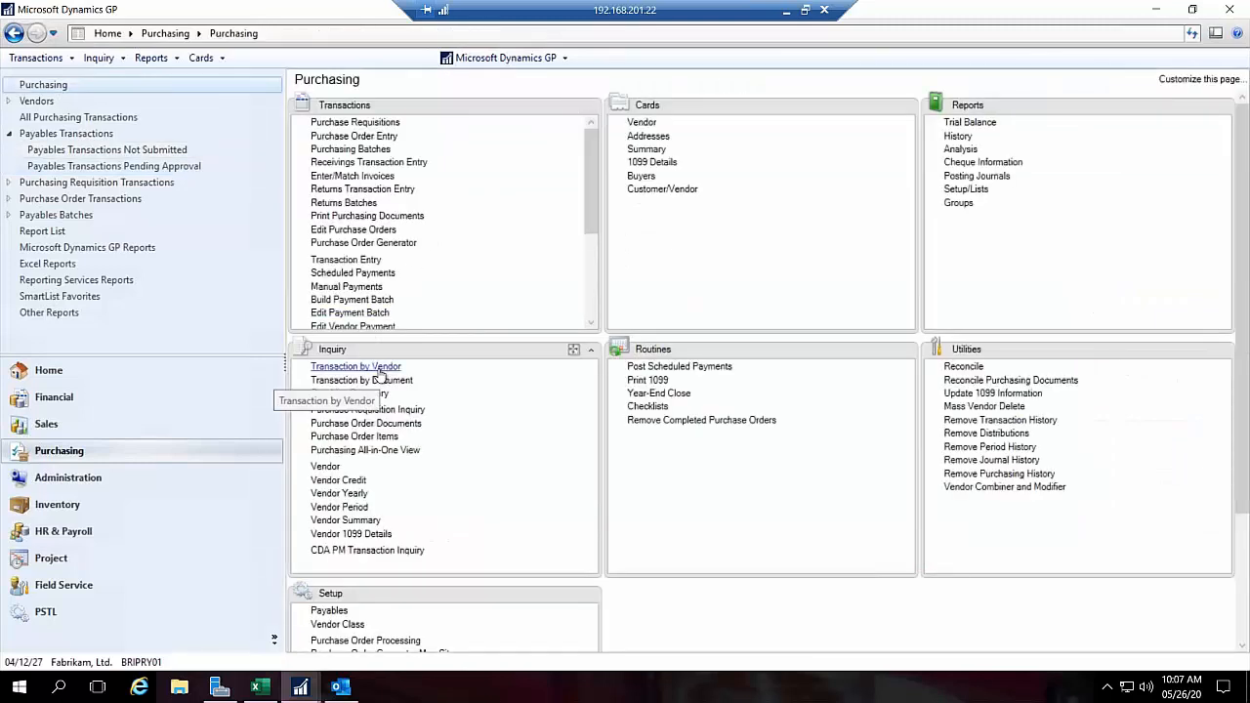
pyautogui.click(379, 370)
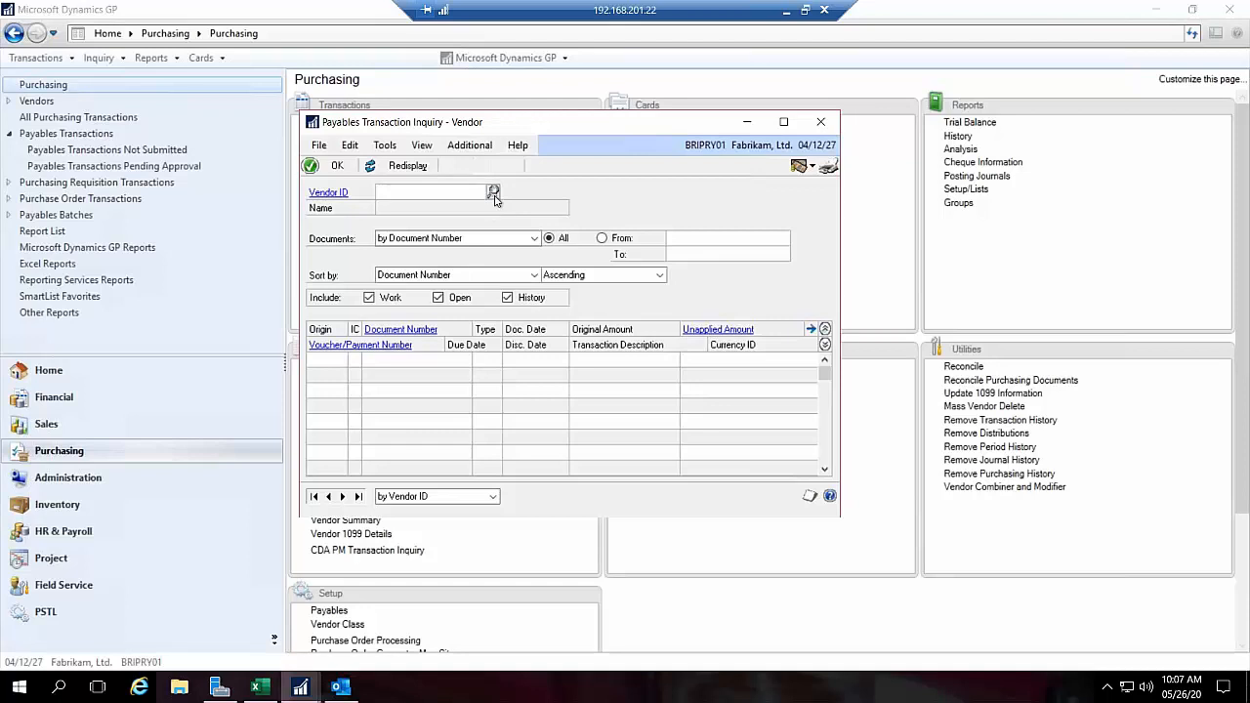
pyautogui.click(494, 194)
pyautogui.doubleClick(421, 273)
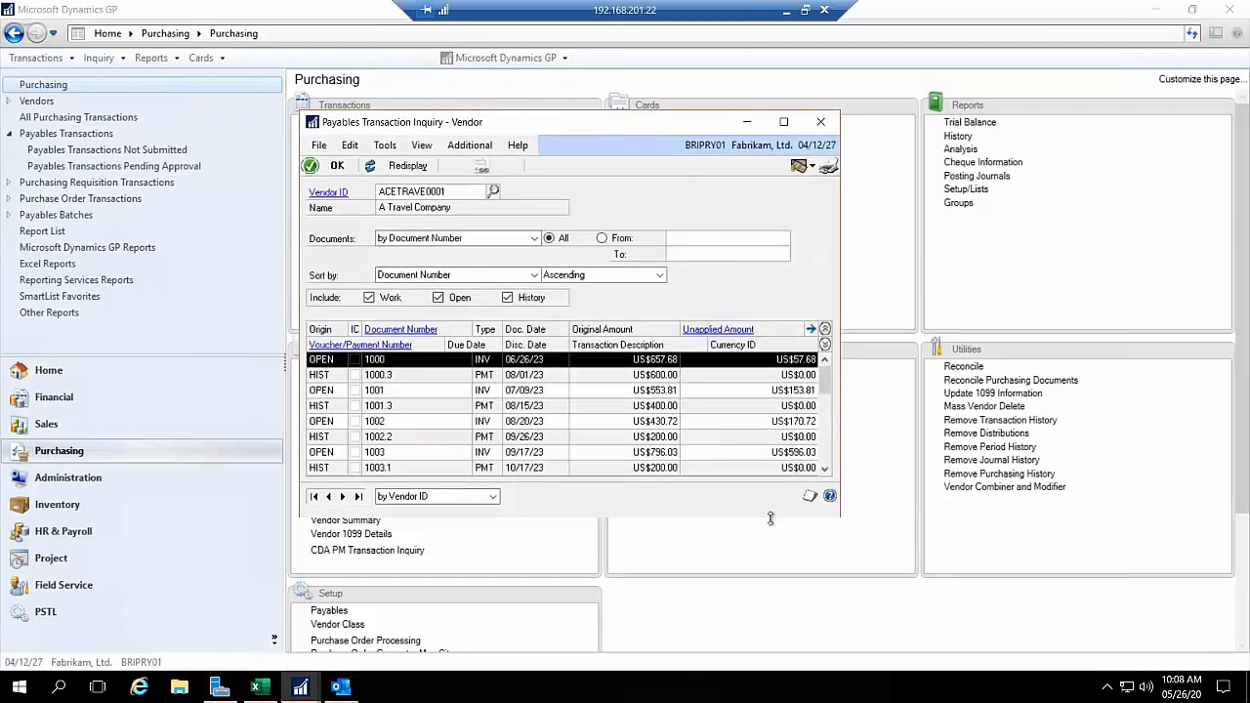
pyautogui.moveTo(753, 564); pyautogui.dragTo(753, 557)
pyautogui.click(611, 480)
pyautogui.scroll(-8, 612, 479)
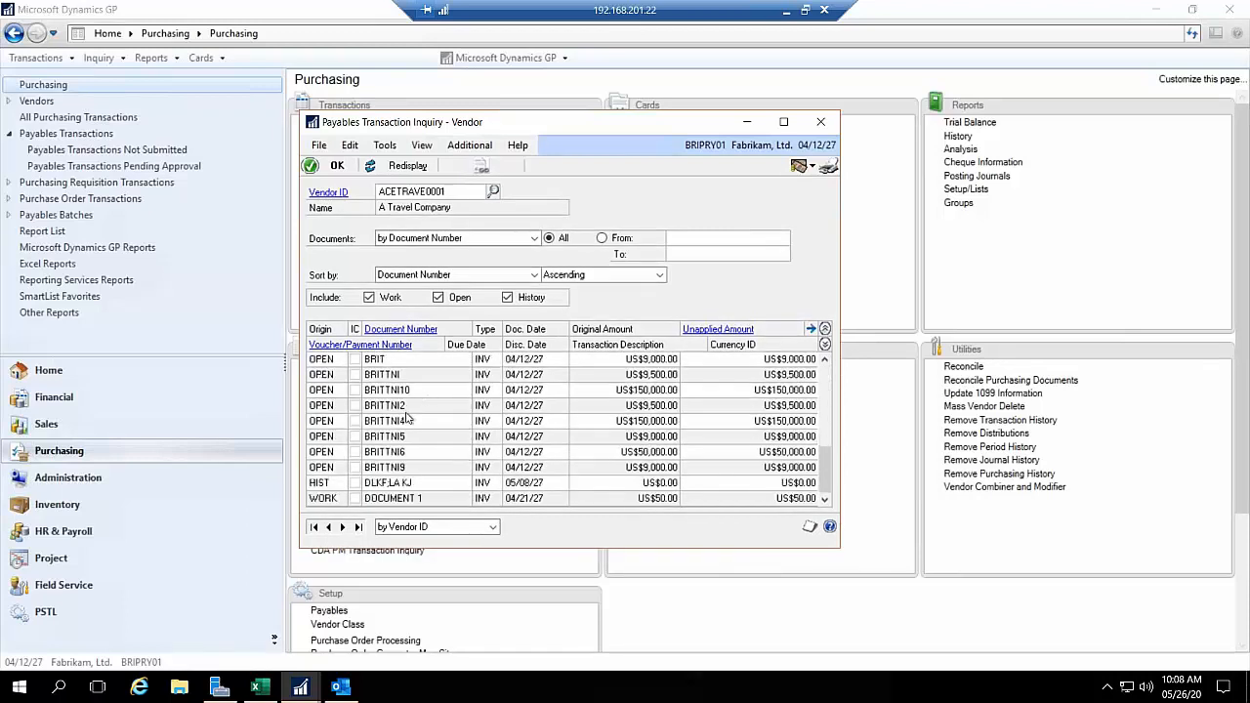
# Step: Open the last open US$9,000.00 invoice in the inquiry, view its workflow history, and close both windows
pyautogui.doubleClick(398, 468)
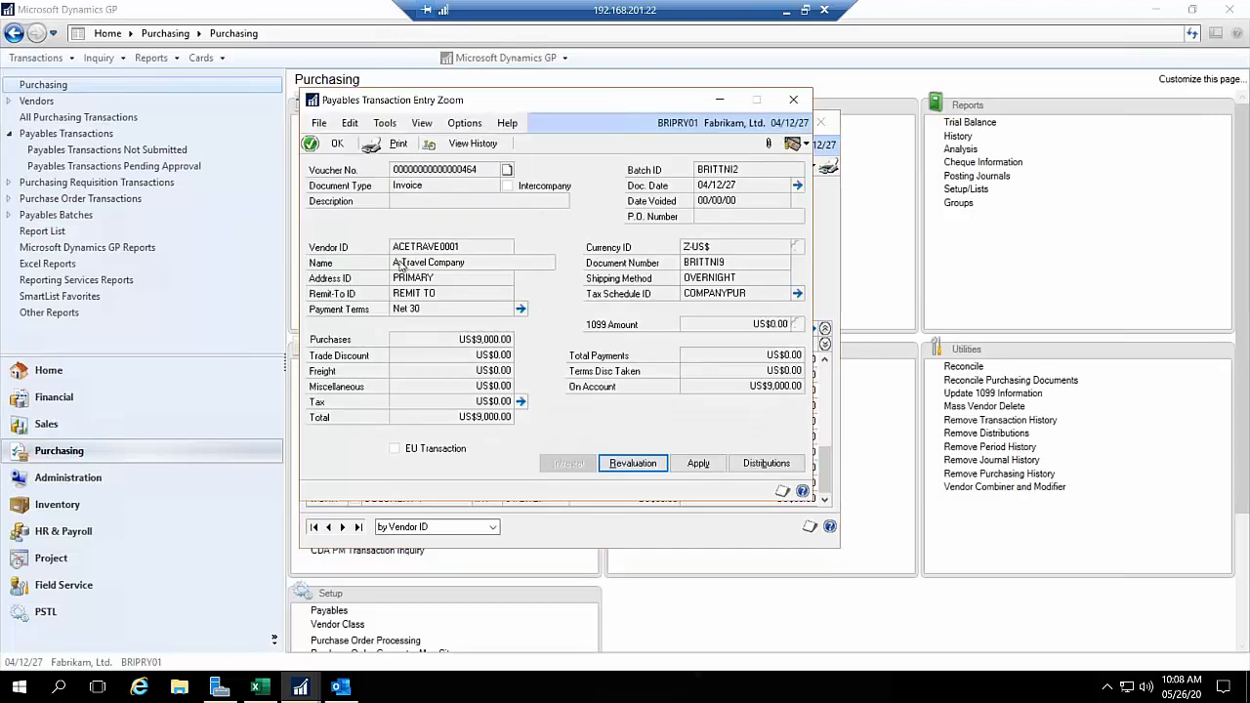
pyautogui.click(470, 145)
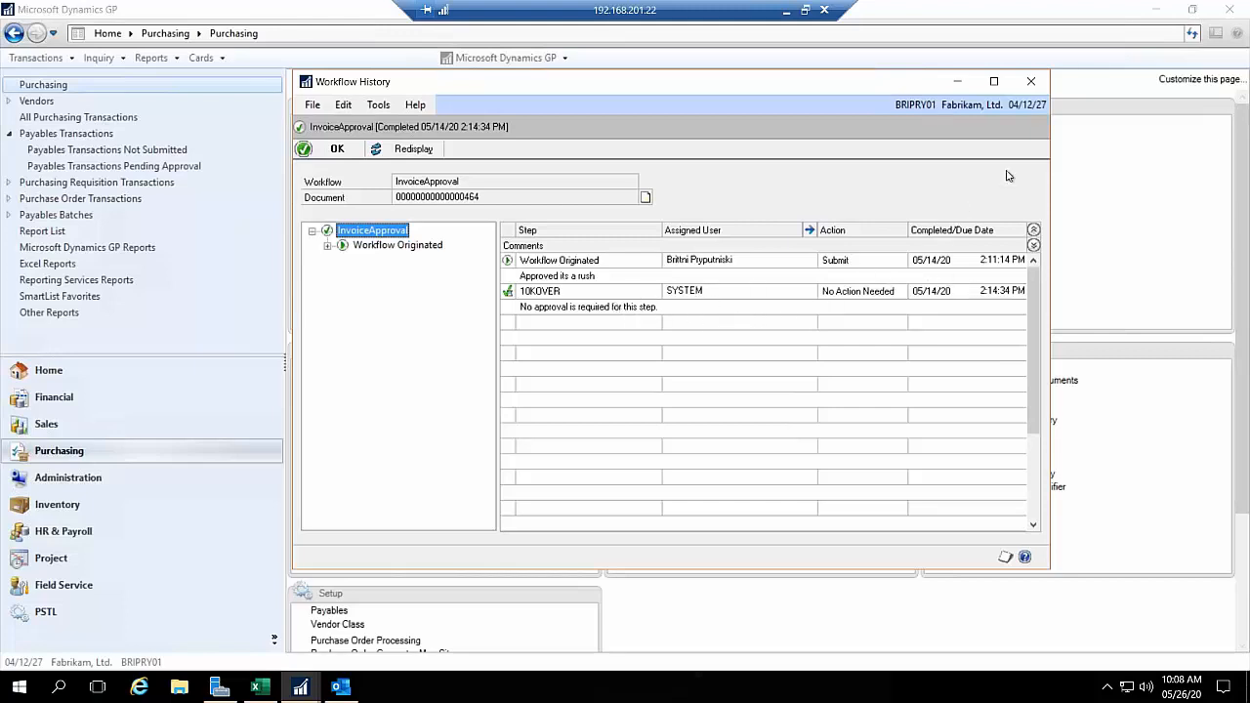
pyautogui.click(1031, 82)
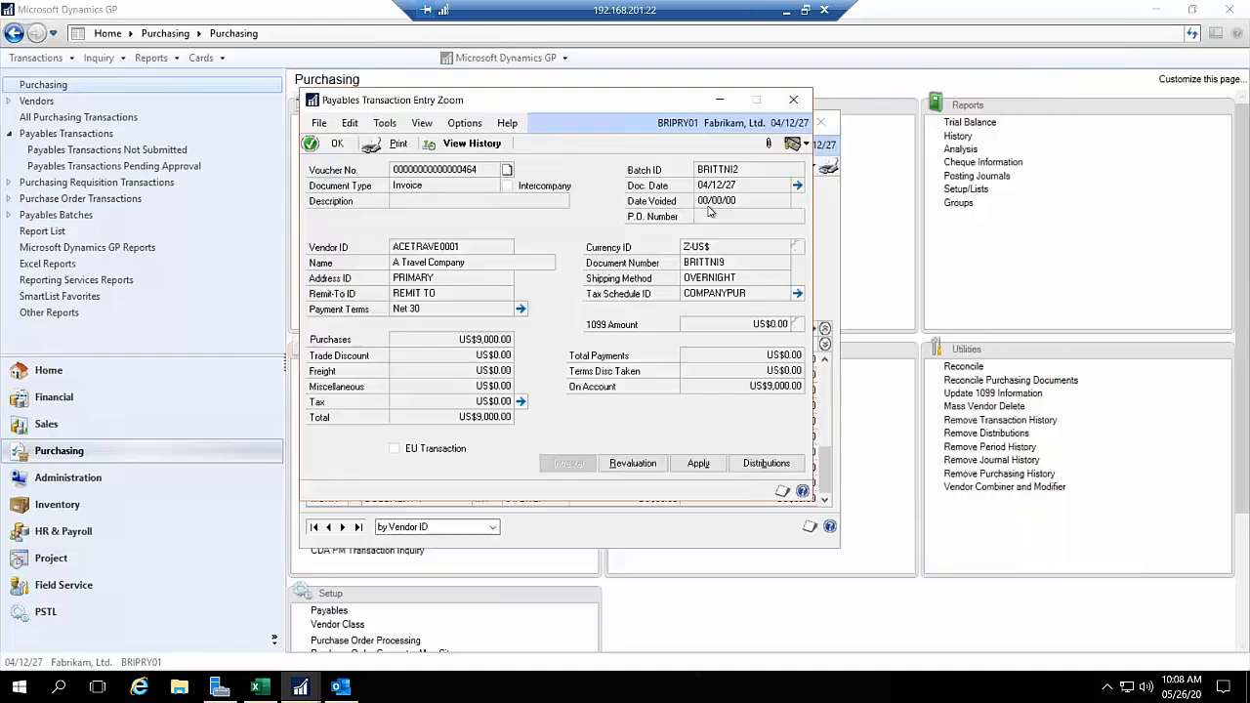
pyautogui.click(778, 102)
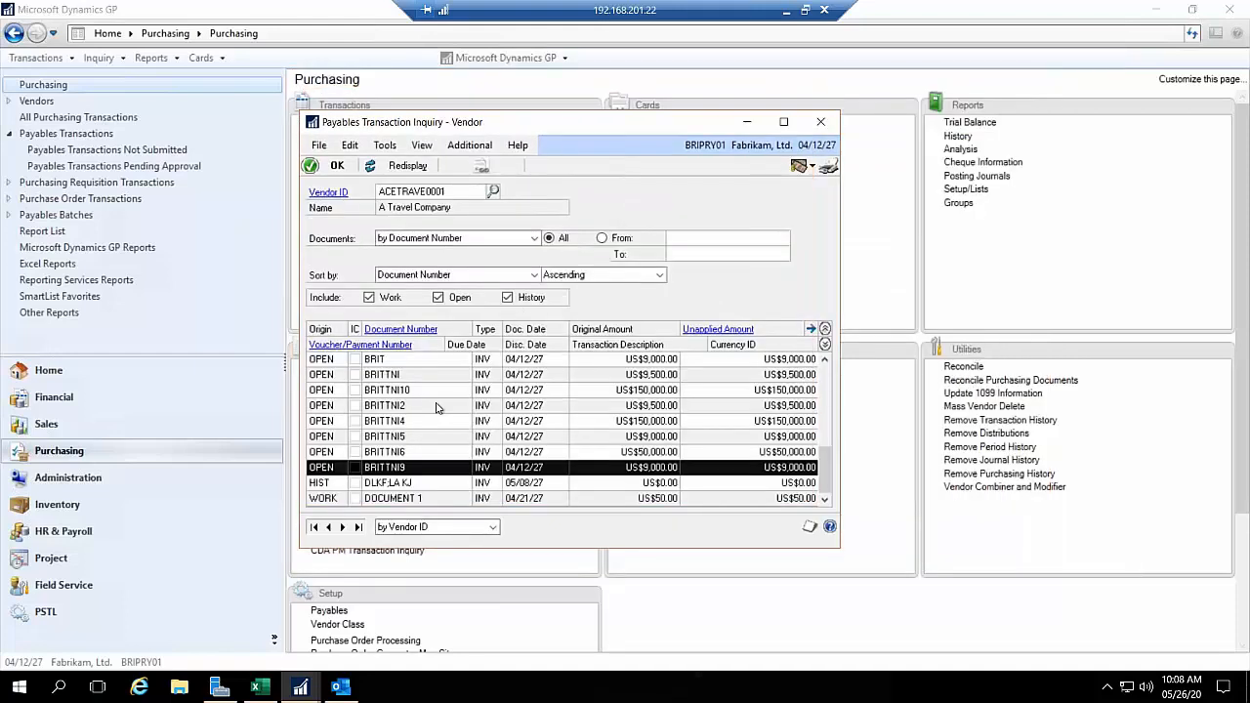
# Step: Open the open US$50,000.00 invoice in the inquiry, view its workflow history, and close all the inquiry windows
pyautogui.doubleClick(401, 452)
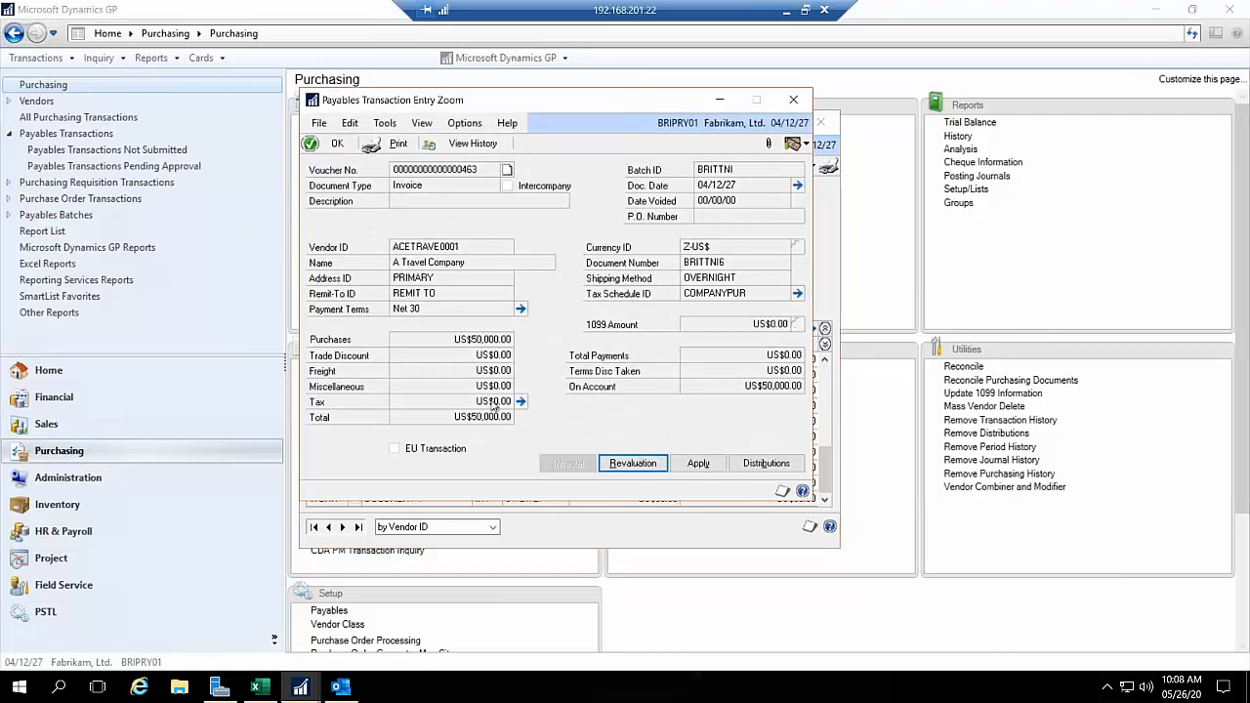
pyautogui.click(472, 144)
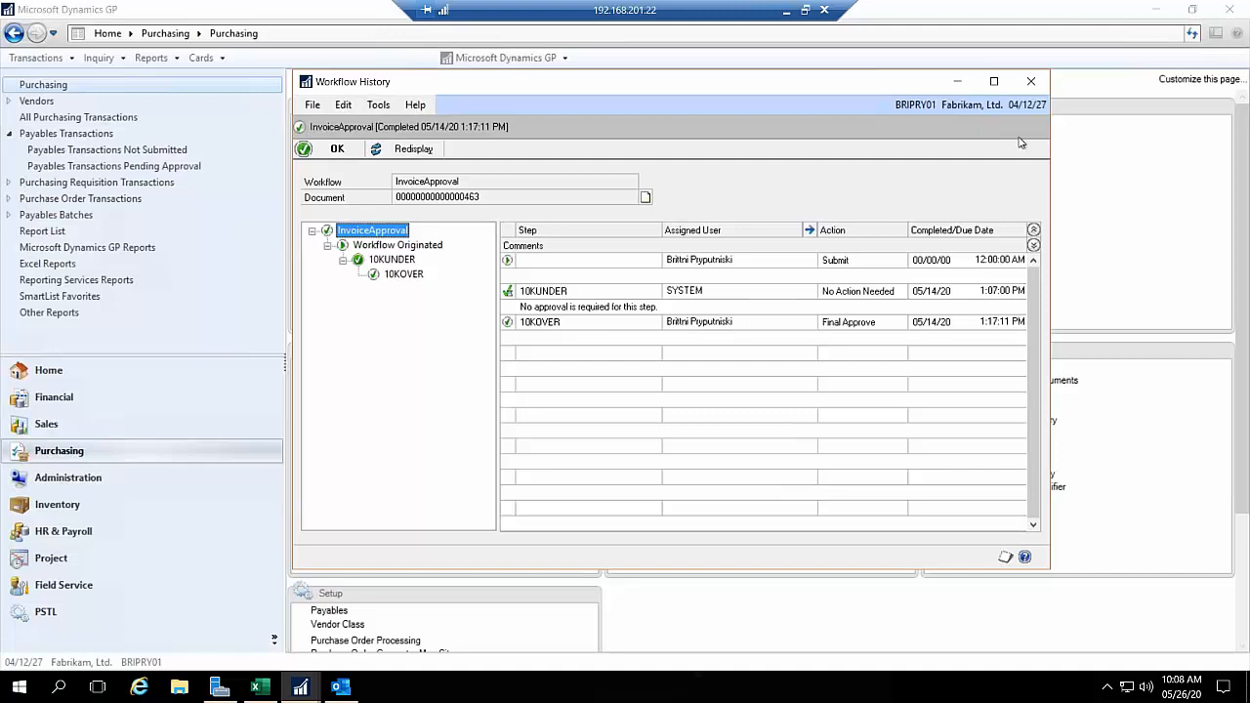
pyautogui.click(1031, 81)
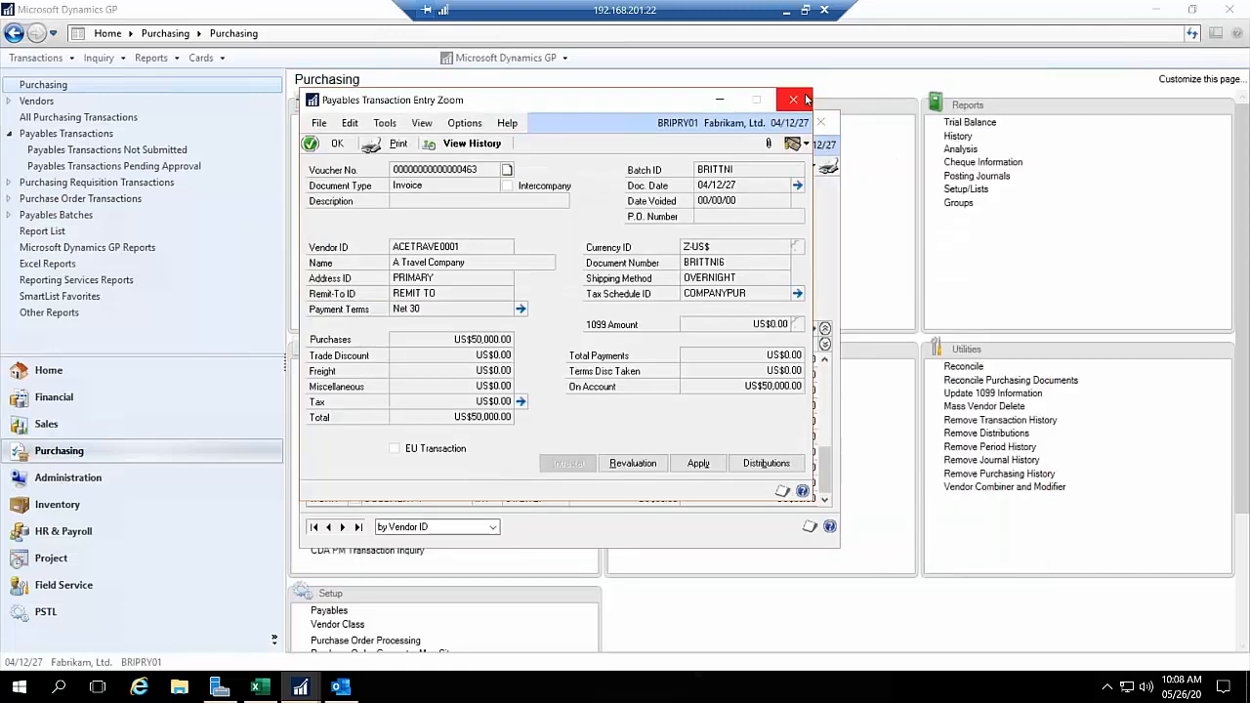
pyautogui.click(793, 100)
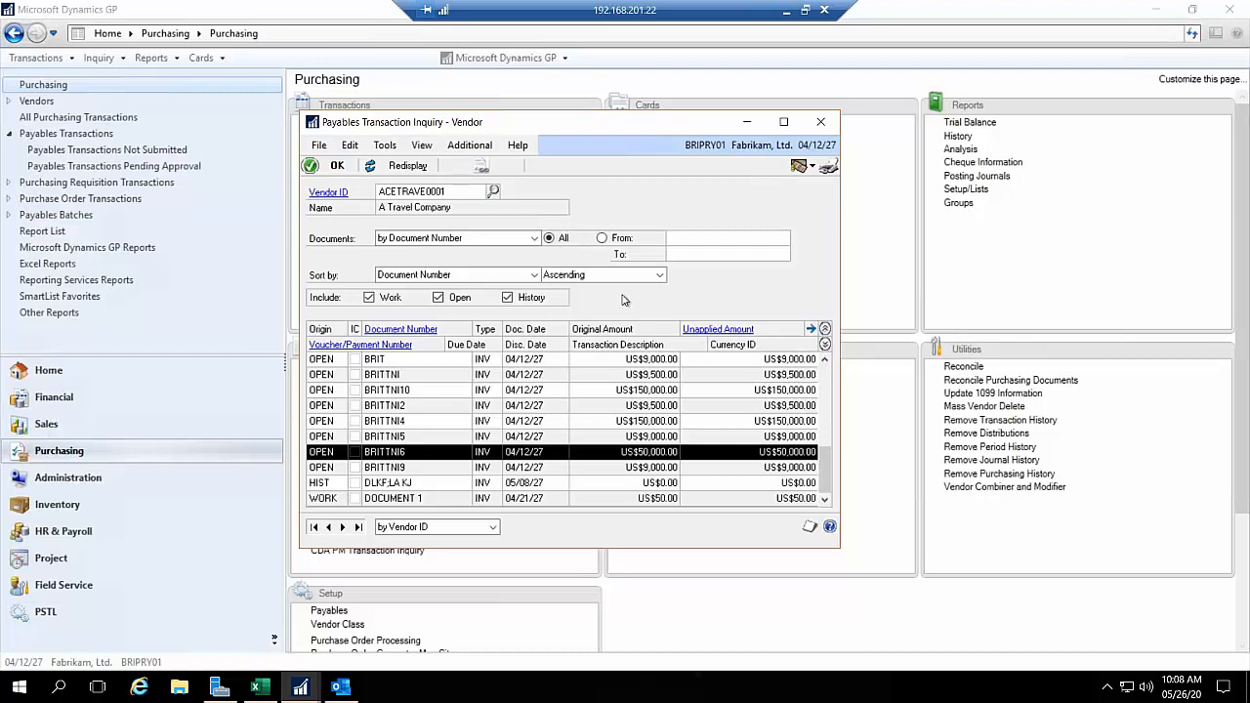
pyautogui.click(823, 122)
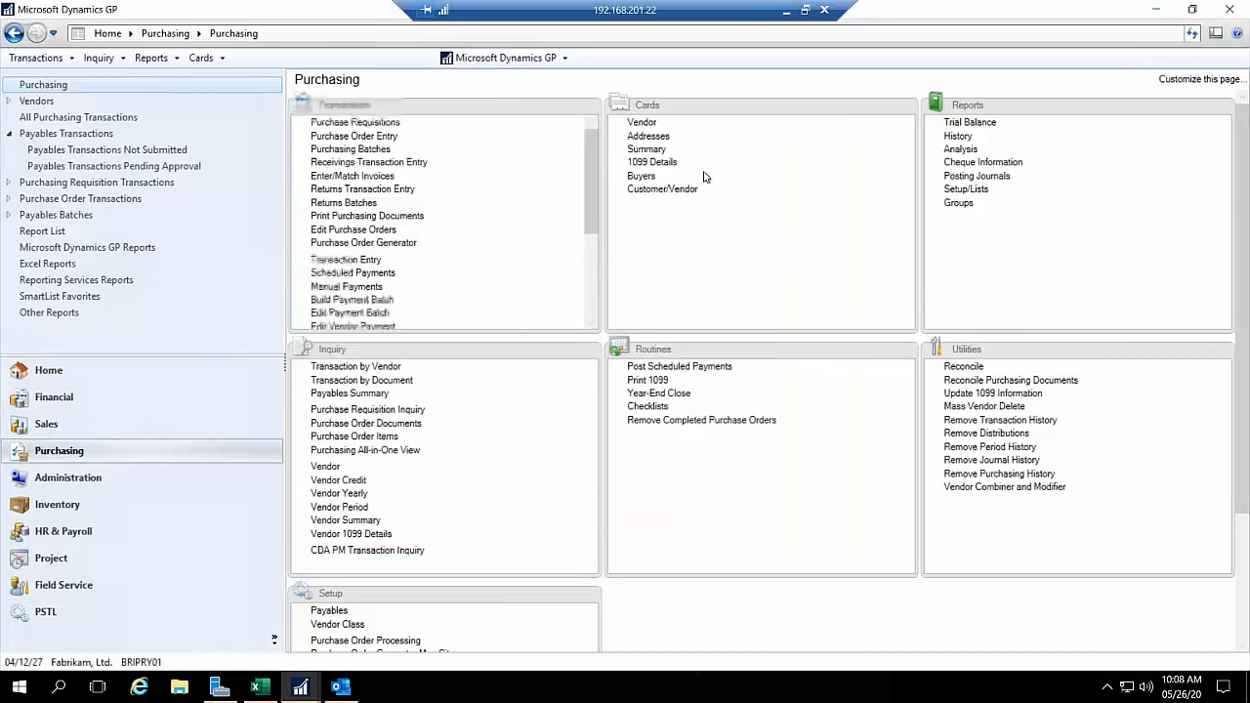
# Step: Open Workflow Maintenance from the company workflow setup in Administration
pyautogui.click(84, 480)
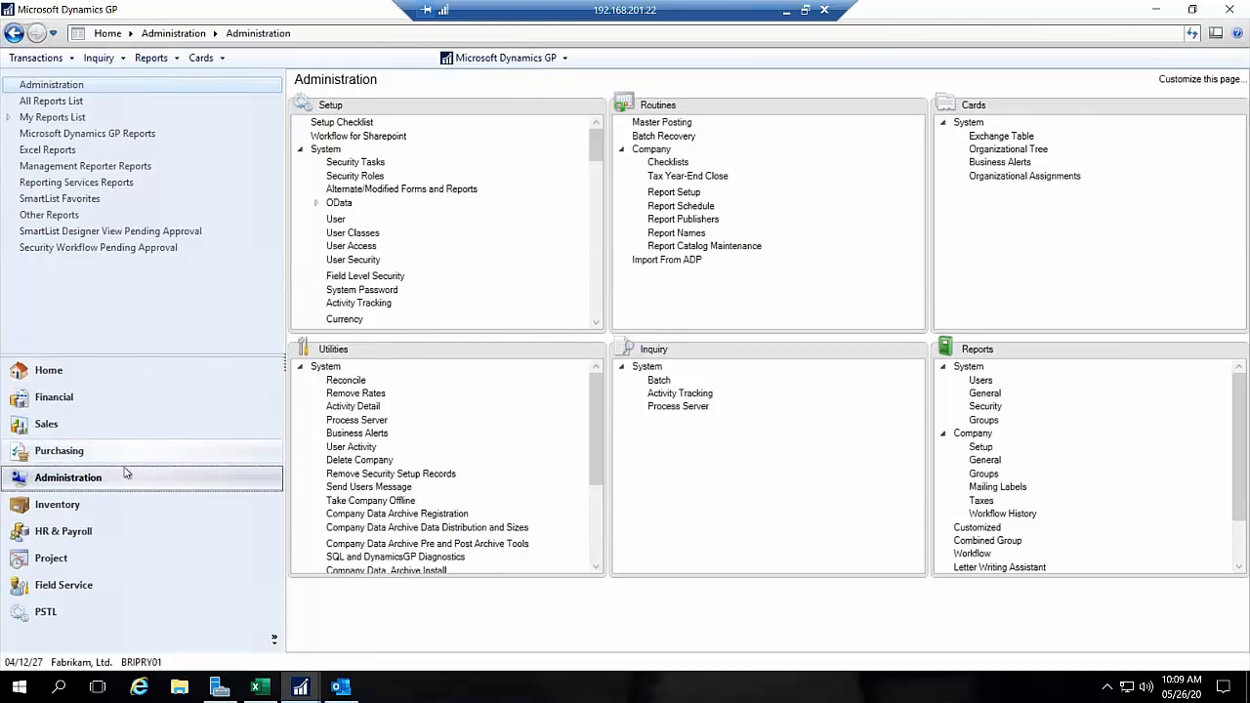
pyautogui.moveTo(593, 170); pyautogui.dragTo(592, 271)
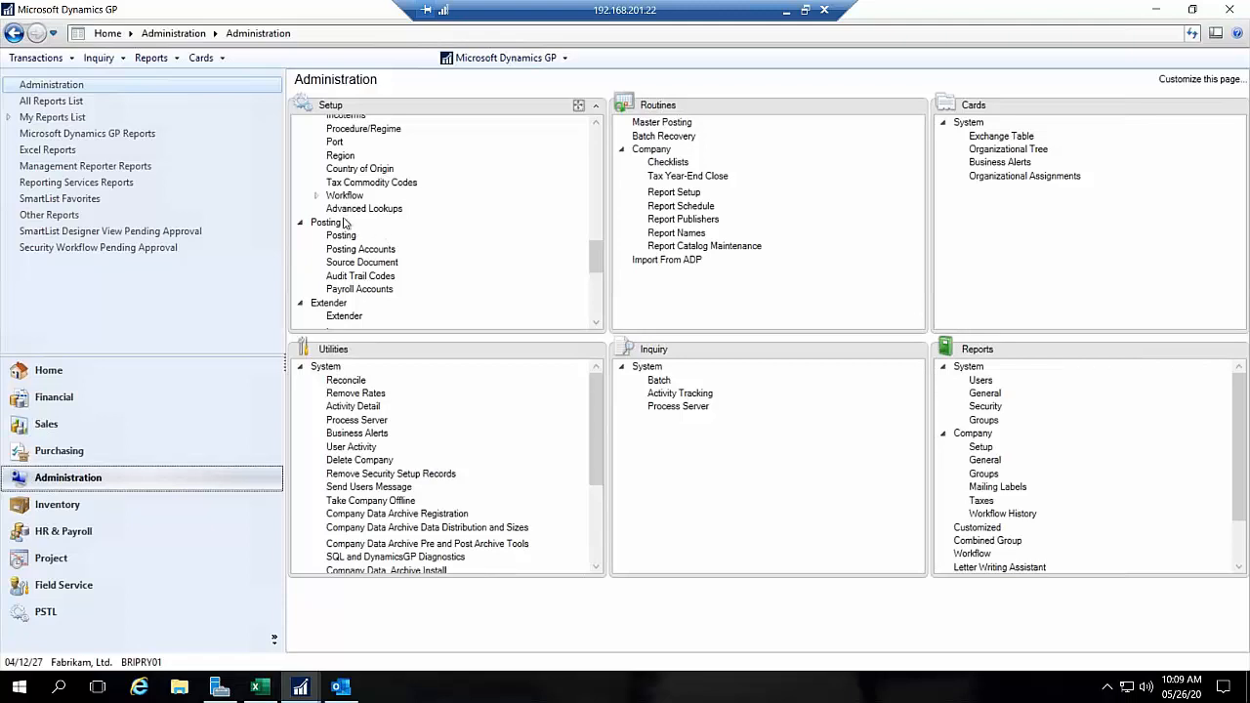
pyautogui.click(315, 196)
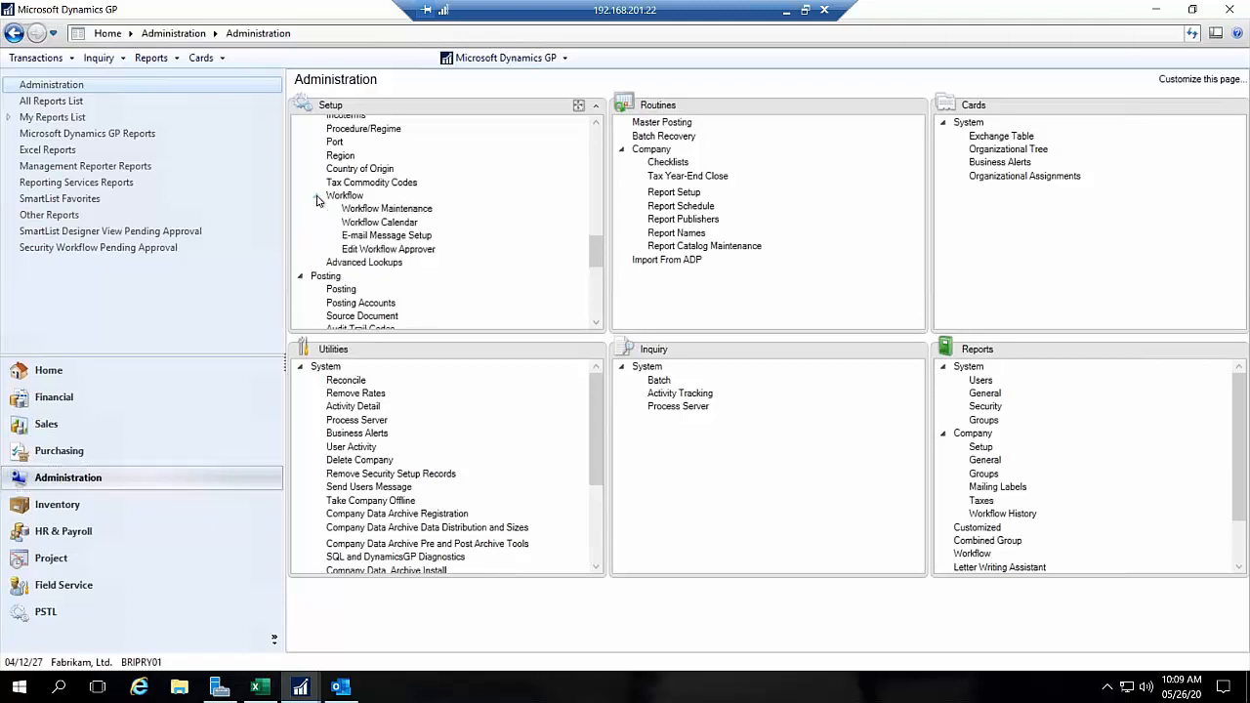
pyautogui.click(425, 211)
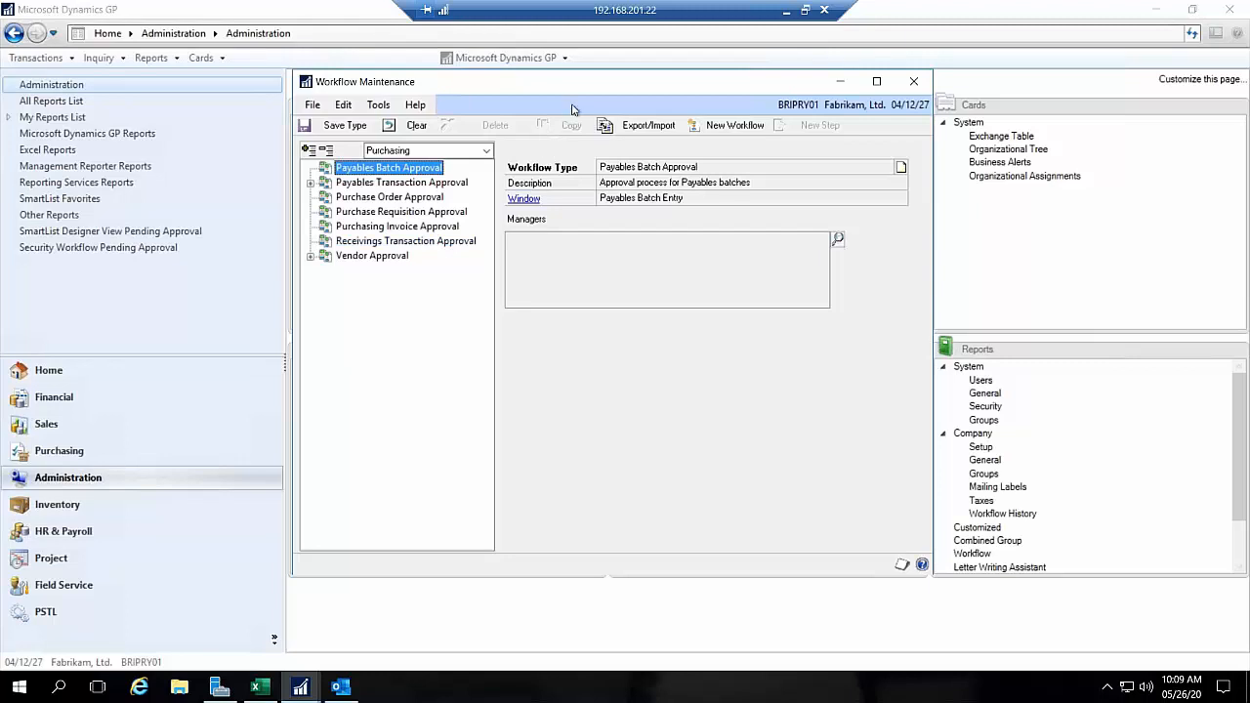
pyautogui.moveTo(567, 96); pyautogui.dragTo(538, 102)
# Step: Check the available workflow series, keep Purchasing, and open the InvoiceApproval workflow under Payables Transaction Approval
pyautogui.click(464, 157)
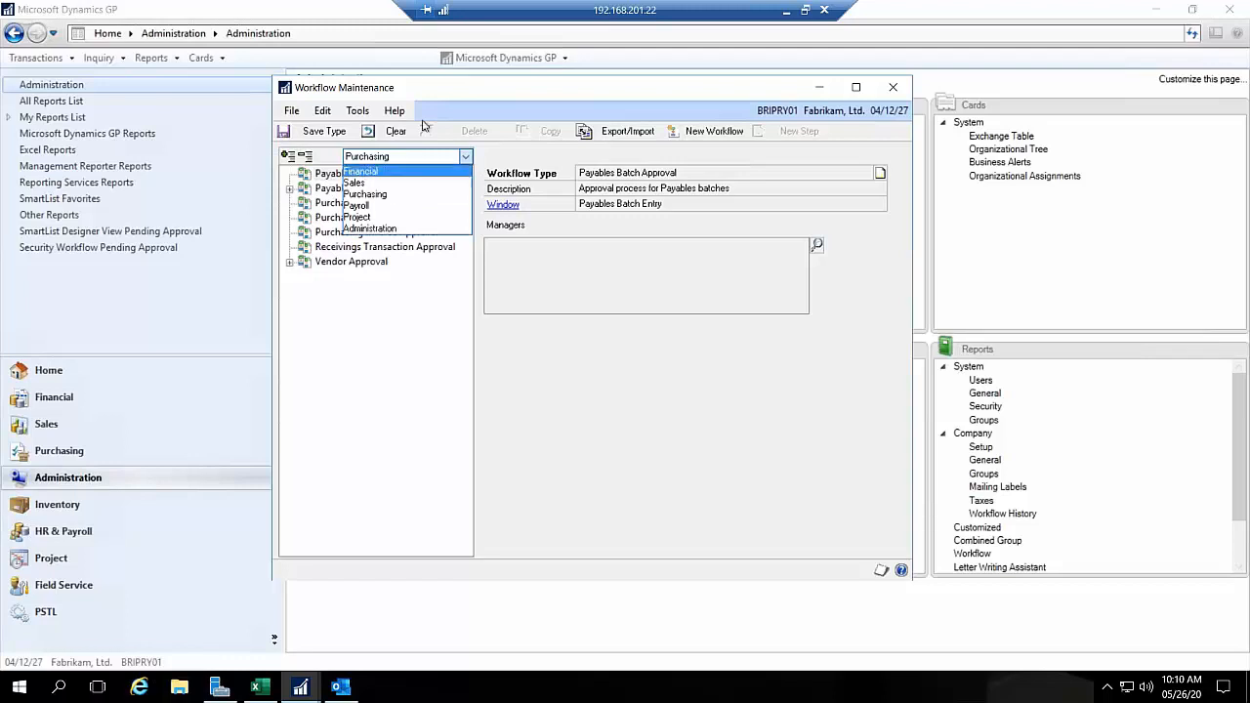
pyautogui.click(439, 92)
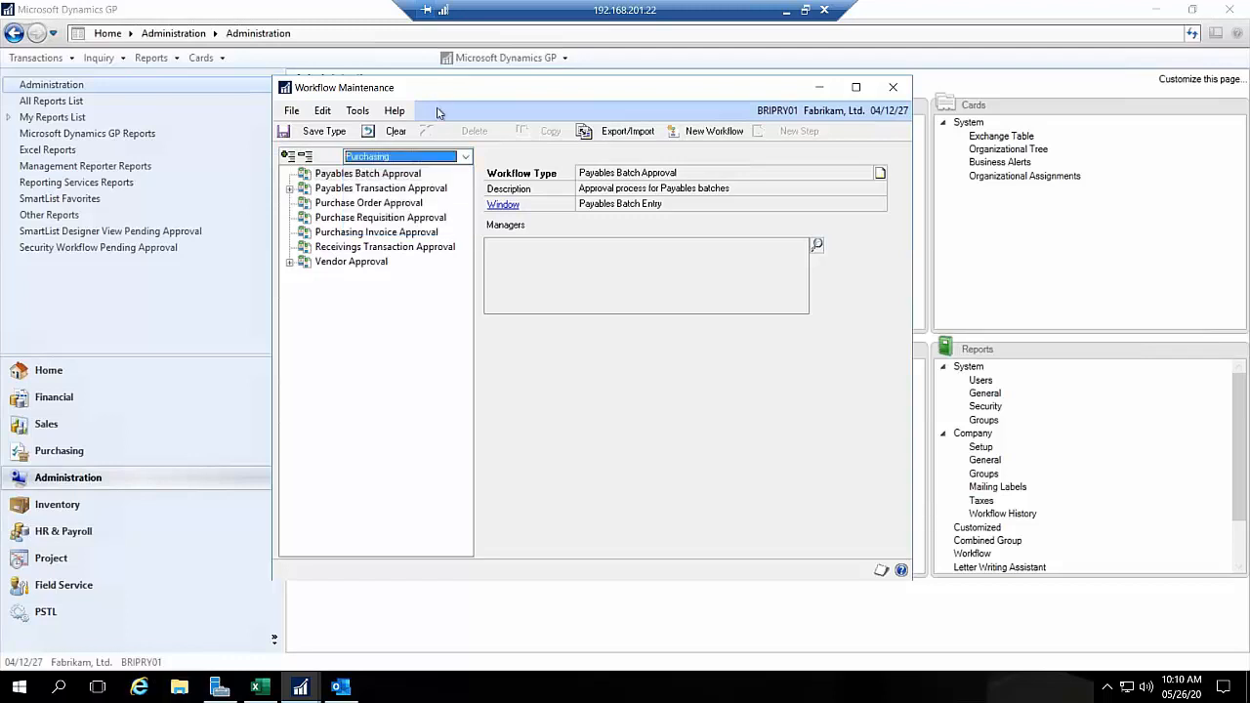
pyautogui.click(289, 188)
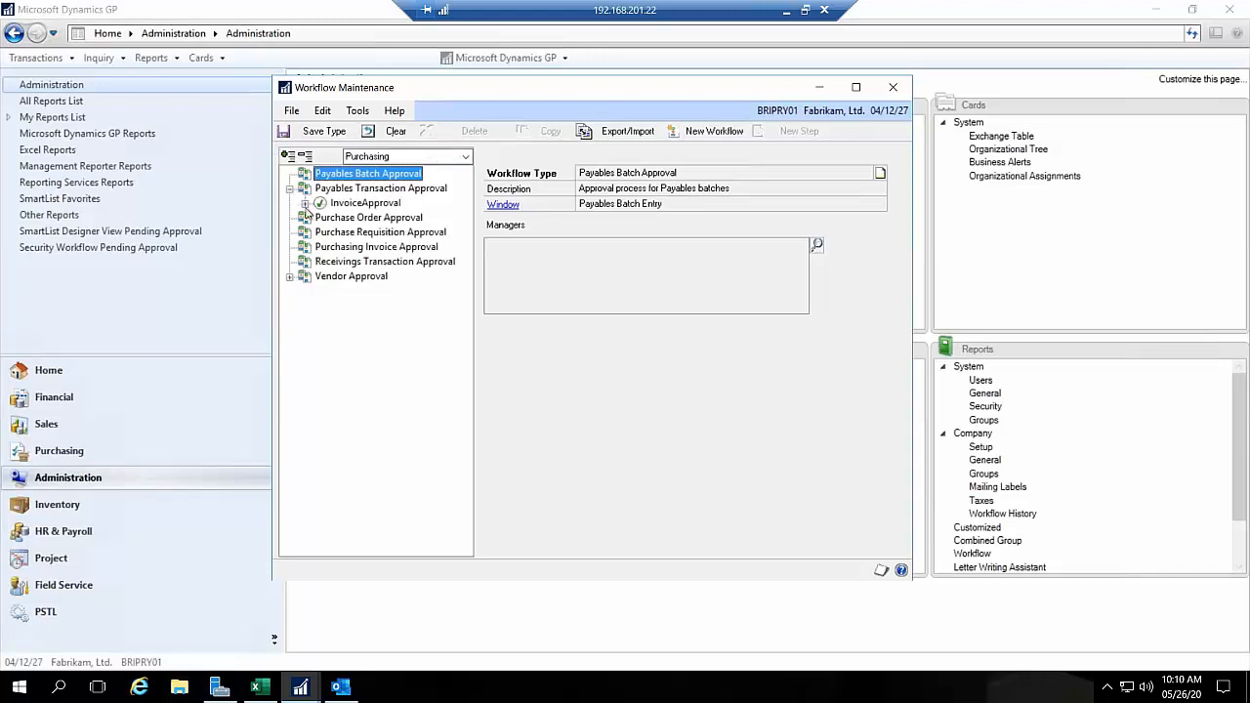
pyautogui.click(306, 203)
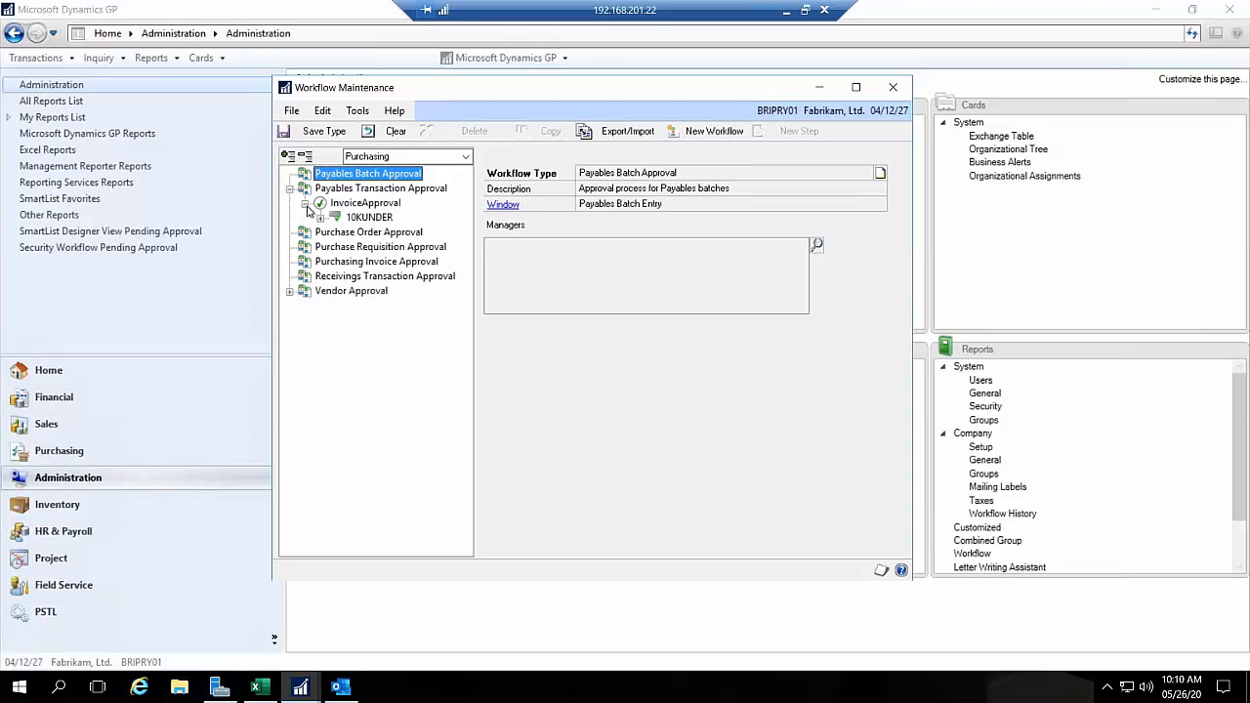
pyautogui.click(344, 202)
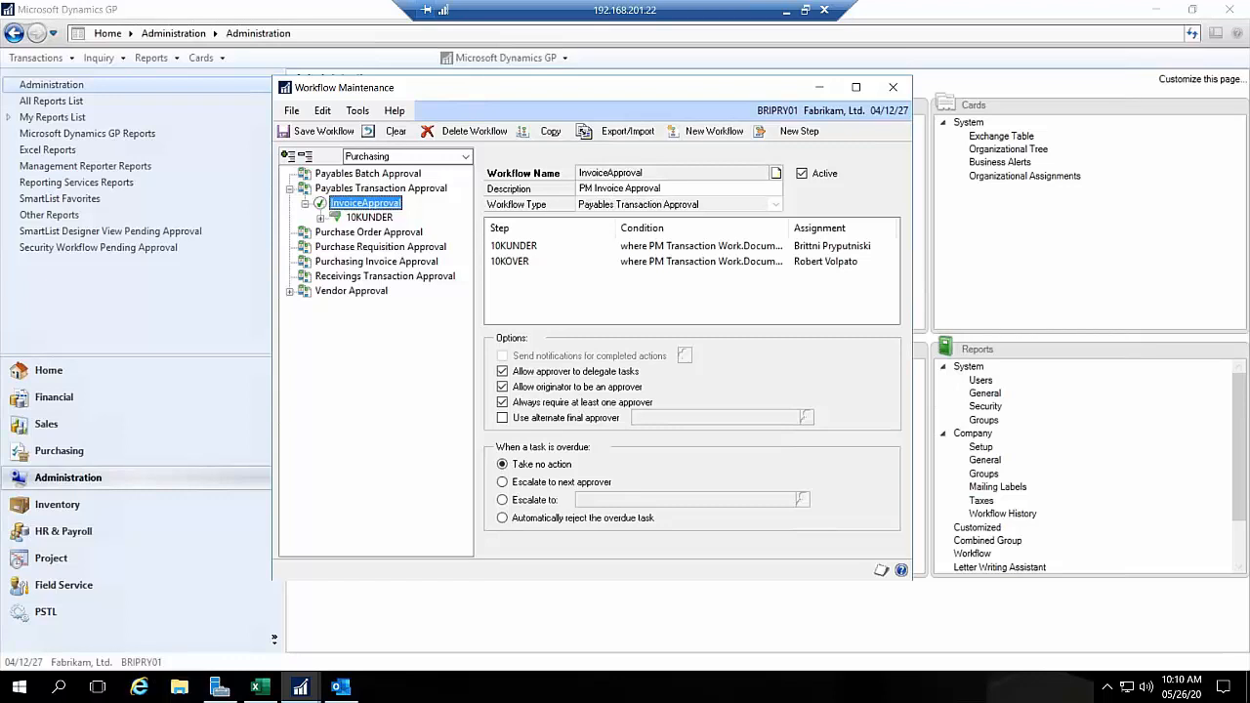
# Step: Try to deactivate the InvoiceApproval workflow
pyautogui.click(802, 176)
pyautogui.click(625, 391)
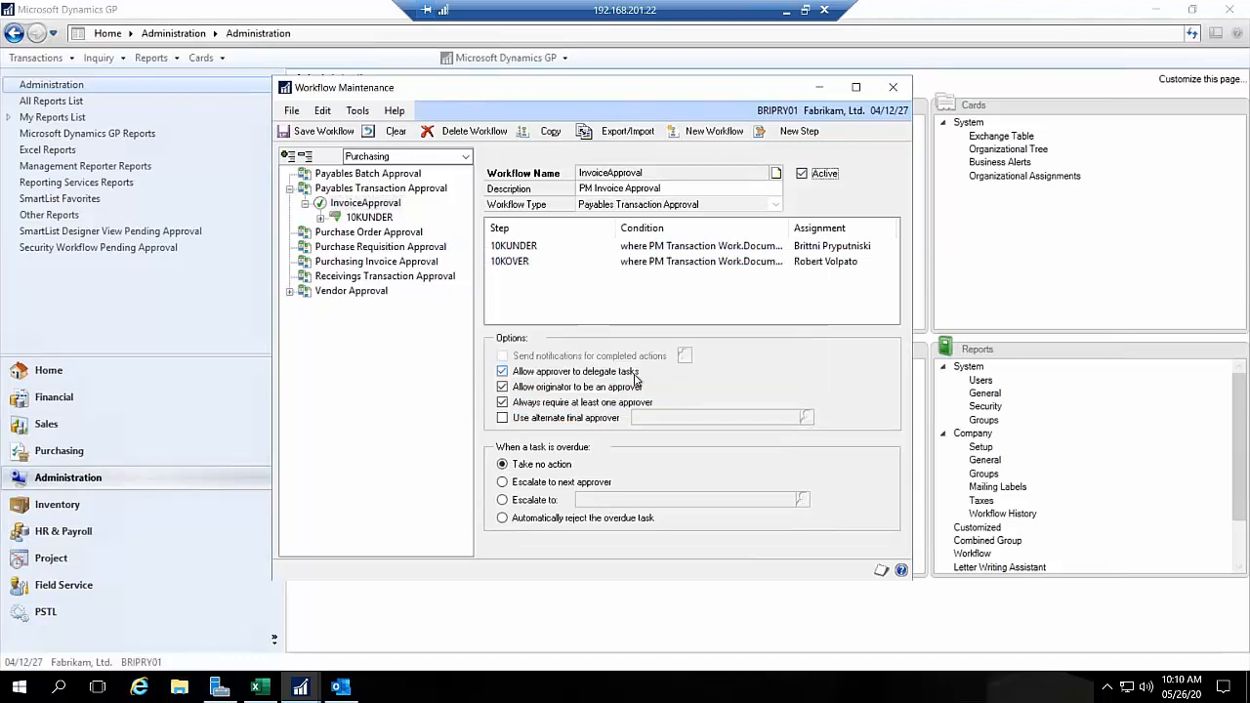
pyautogui.click(802, 174)
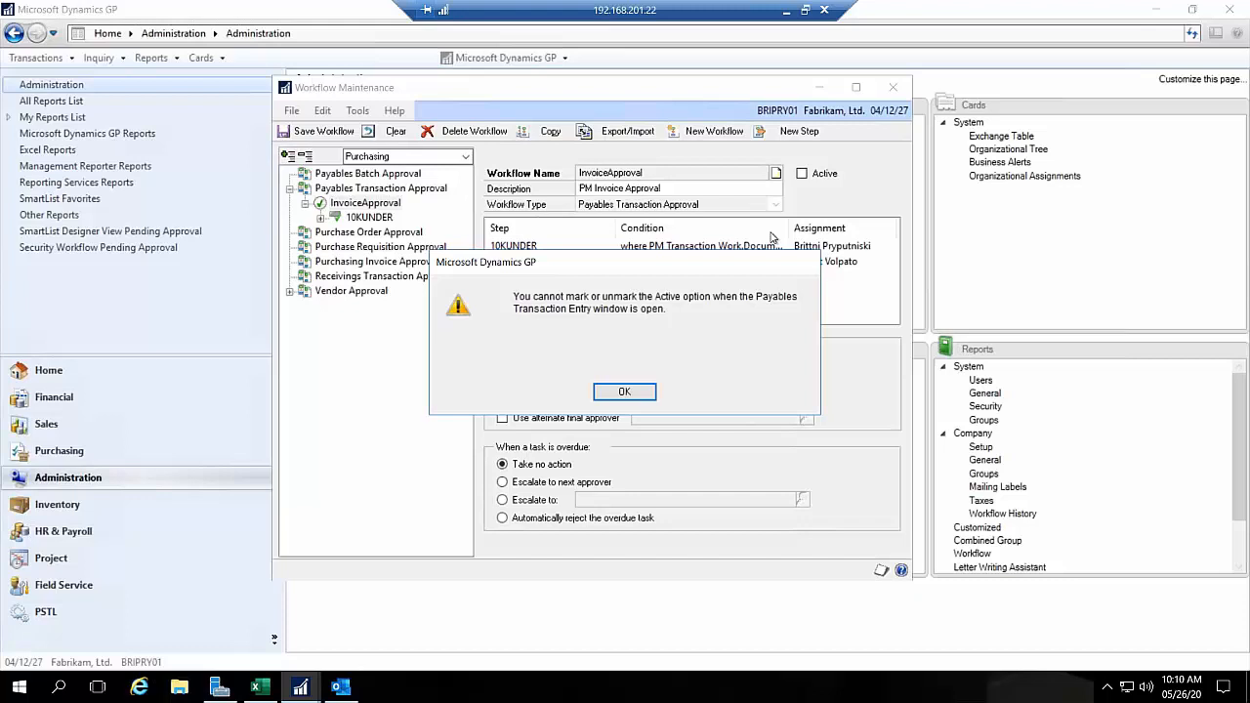
pyautogui.click(615, 393)
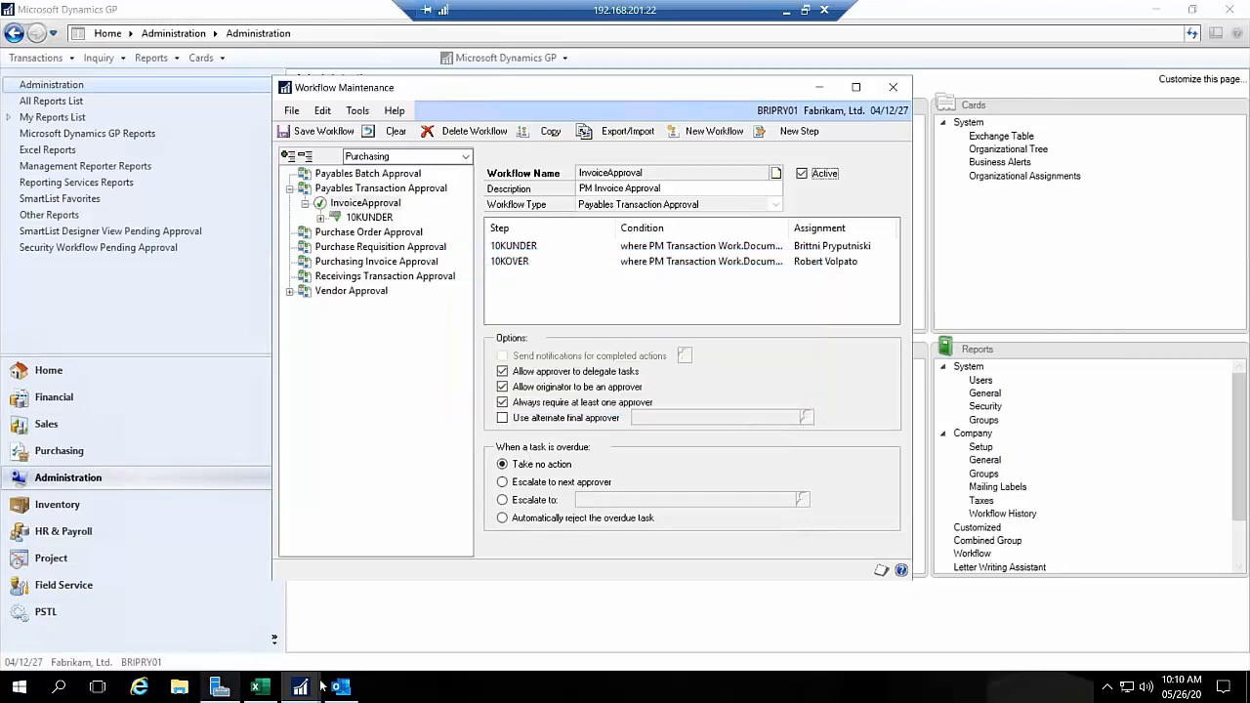
# Step: Close the open Payables Transaction Entry window, deactivate the InvoiceApproval workflow, and save the change
pyautogui.click(317, 688)
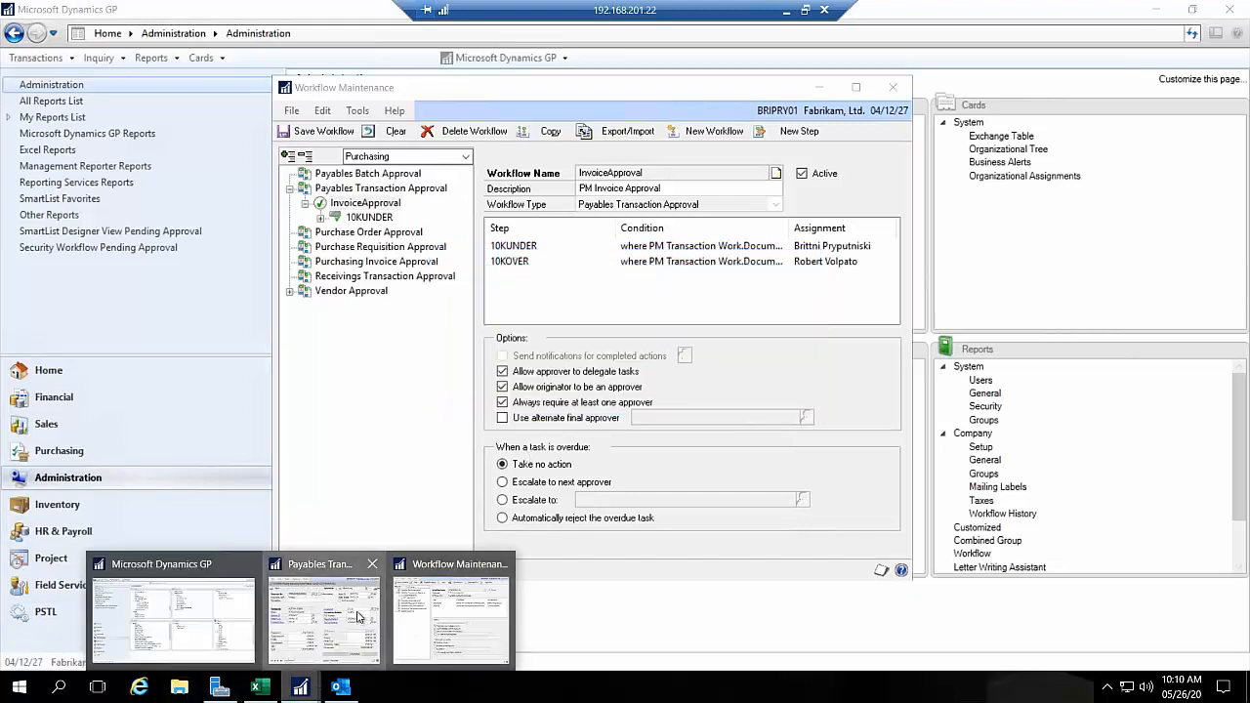
pyautogui.click(357, 617)
pyautogui.click(796, 81)
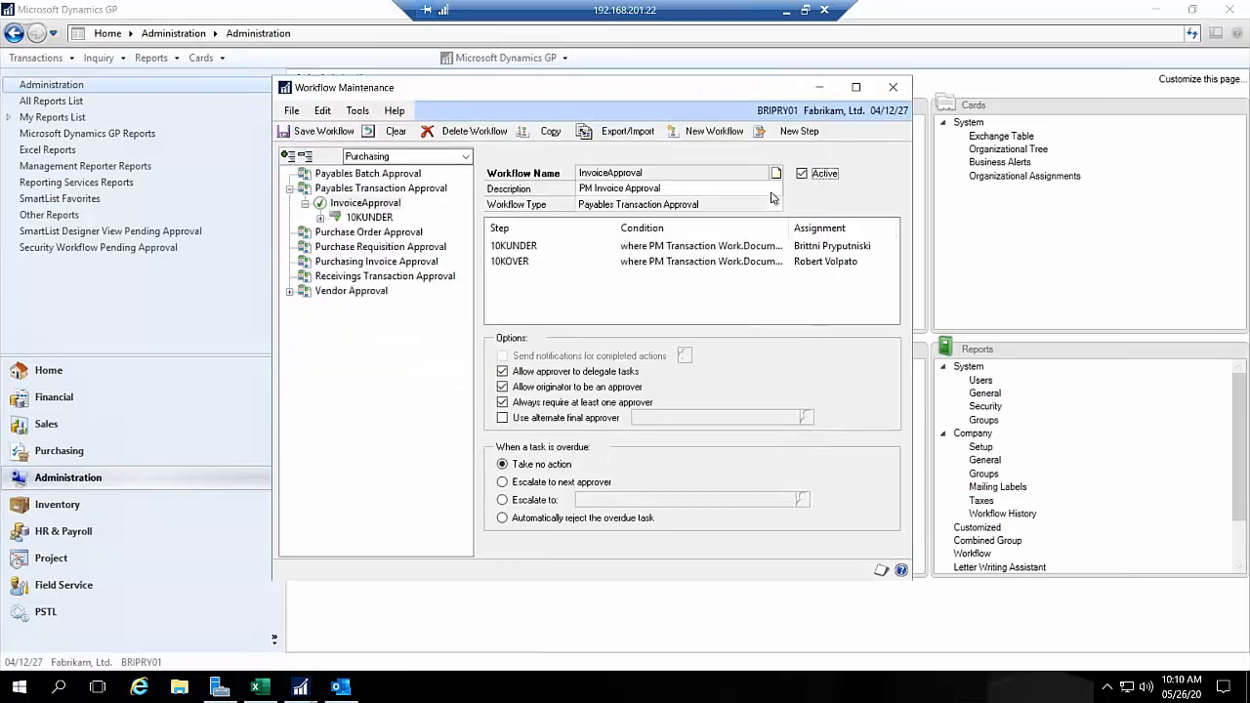
pyautogui.click(801, 173)
pyautogui.click(356, 202)
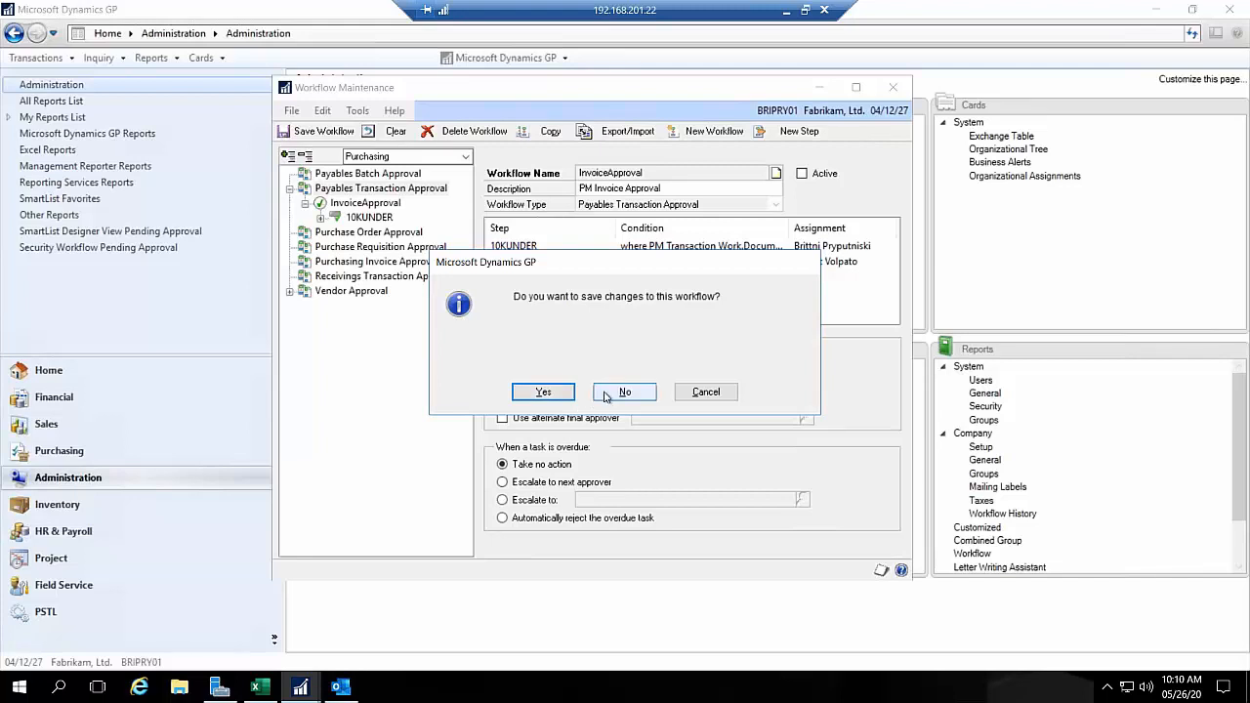
pyautogui.click(547, 392)
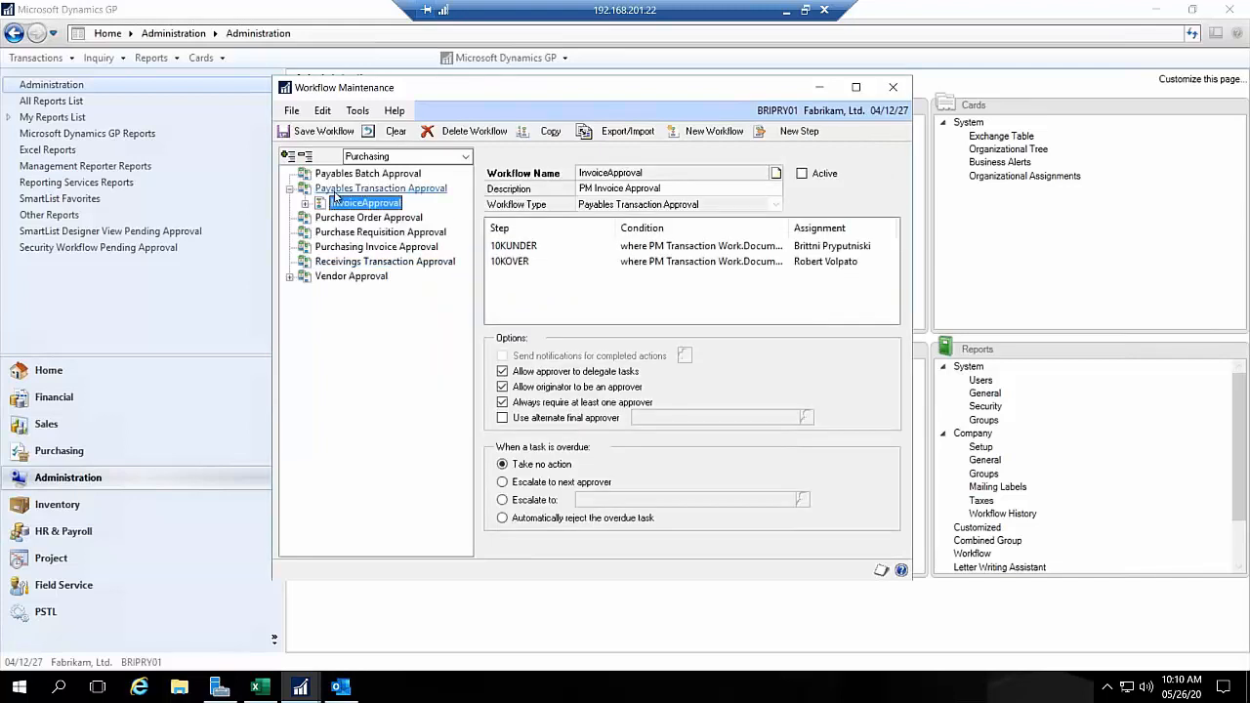
# Step: Create a new workflow under Payables Transaction Approval and name it 50K Approval
pyautogui.click(337, 188)
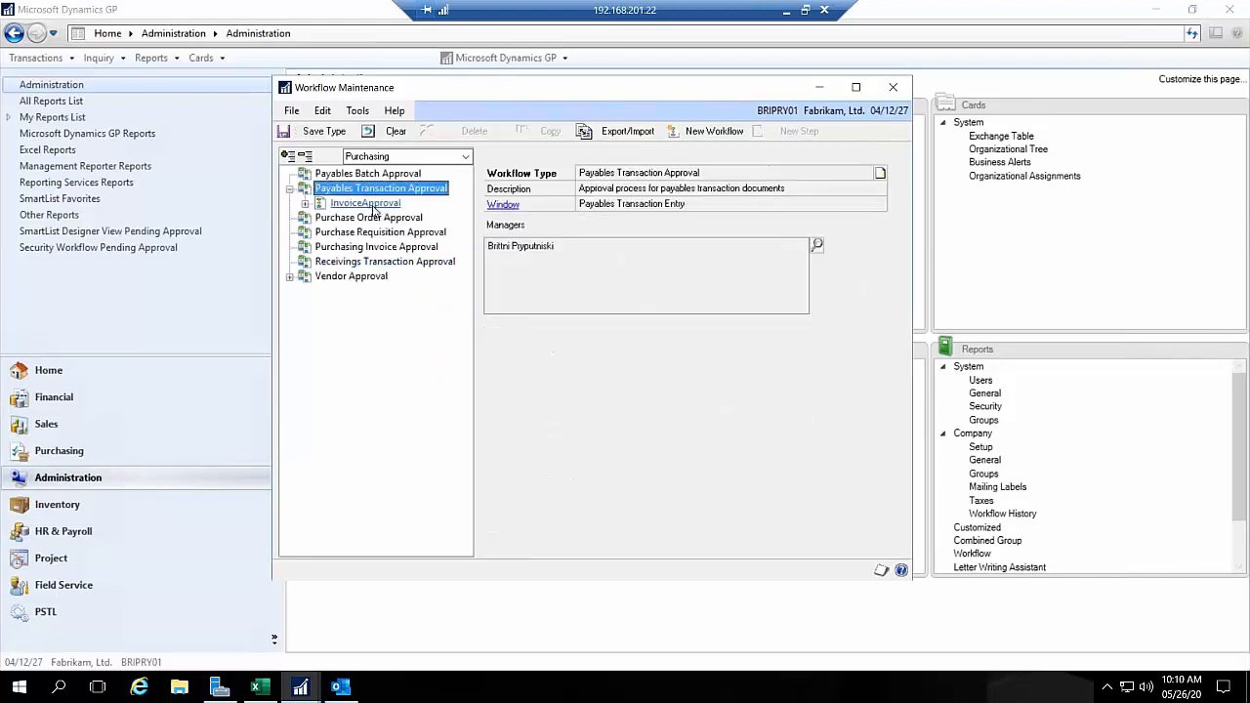
pyautogui.click(703, 138)
pyautogui.click(643, 173)
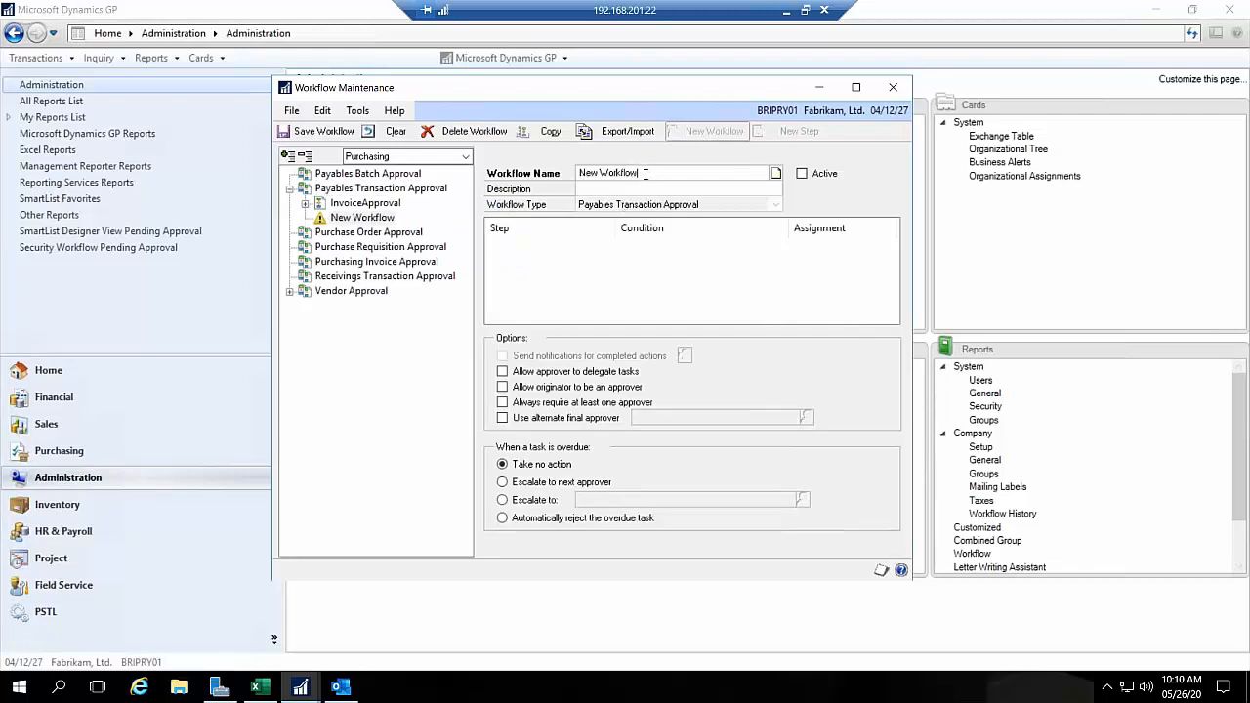
pyautogui.moveTo(647, 172); pyautogui.dragTo(546, 175)
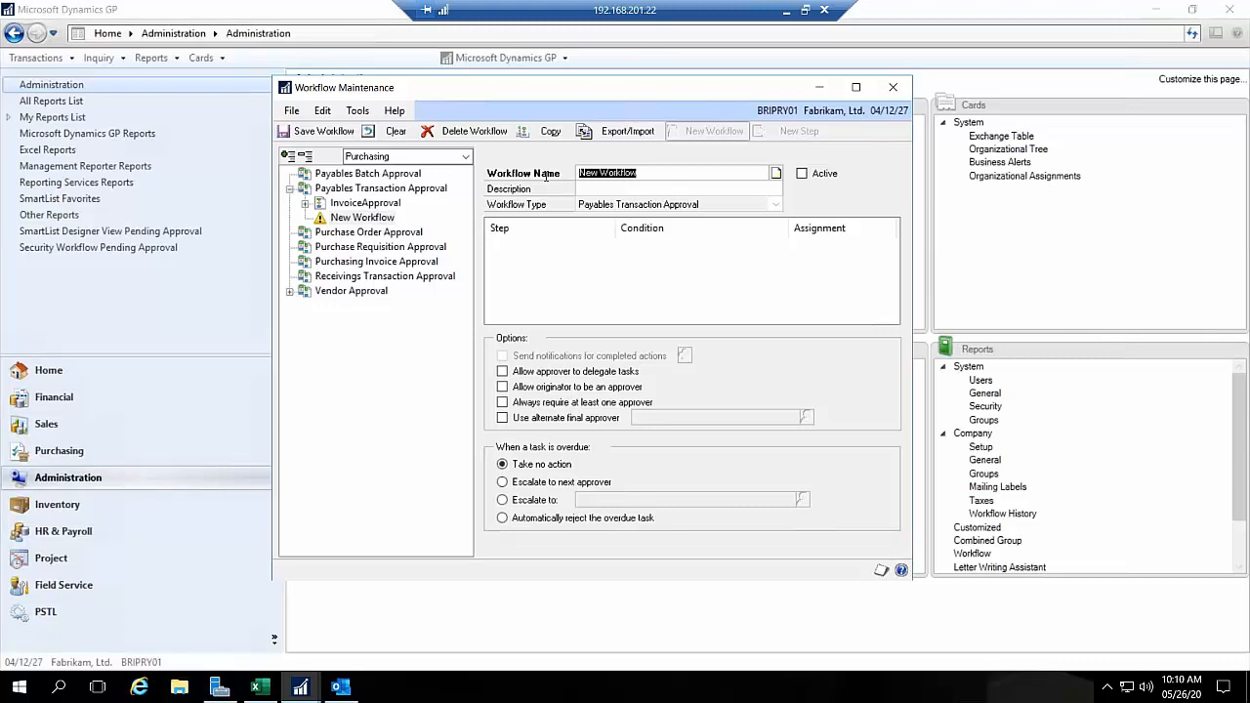
pyautogui.press('BackSpace')
pyautogui.write('5')
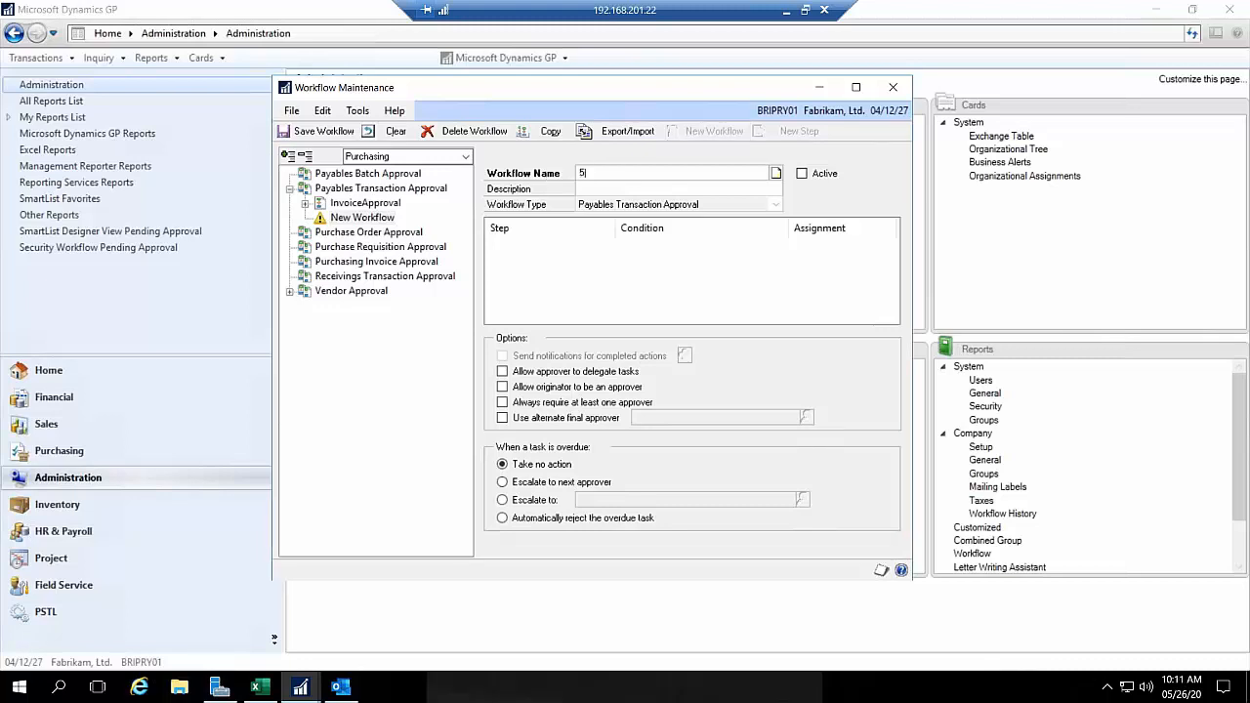
pyautogui.write('0')
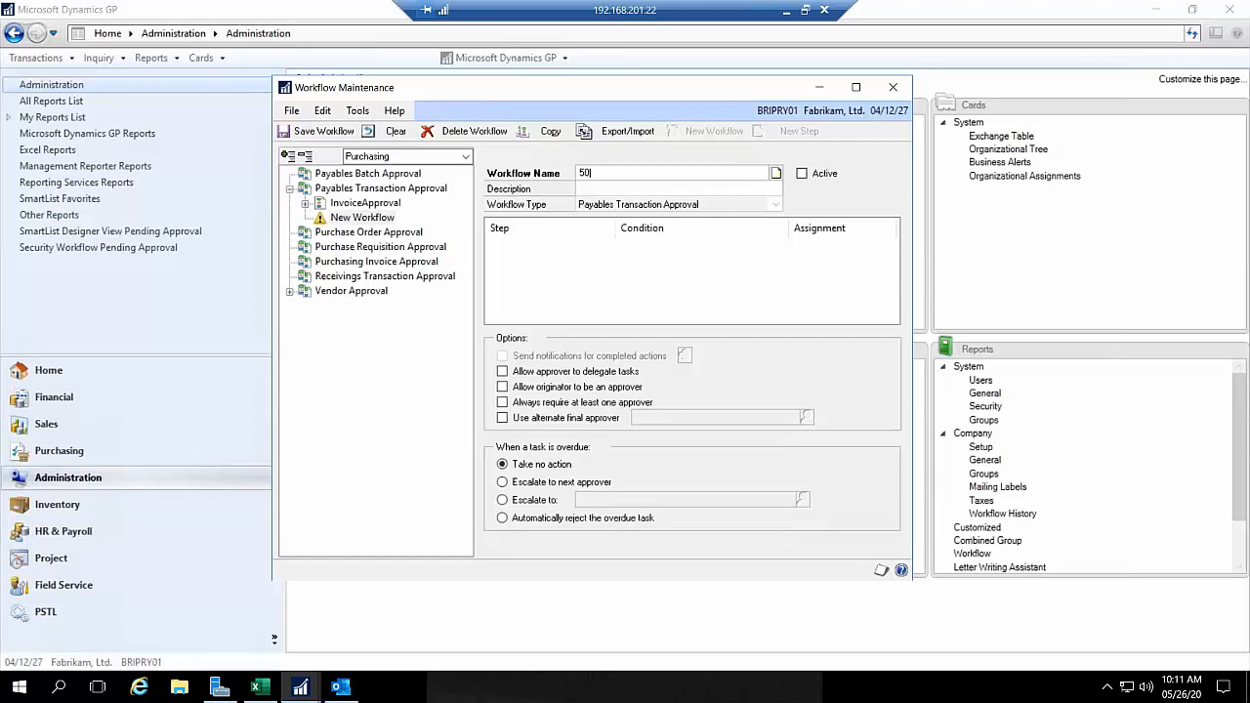
pyautogui.write('K Approval')
# Step: Set the new workflow's description to 50K Approval
pyautogui.press('Tab')
pyautogui.write('50K')
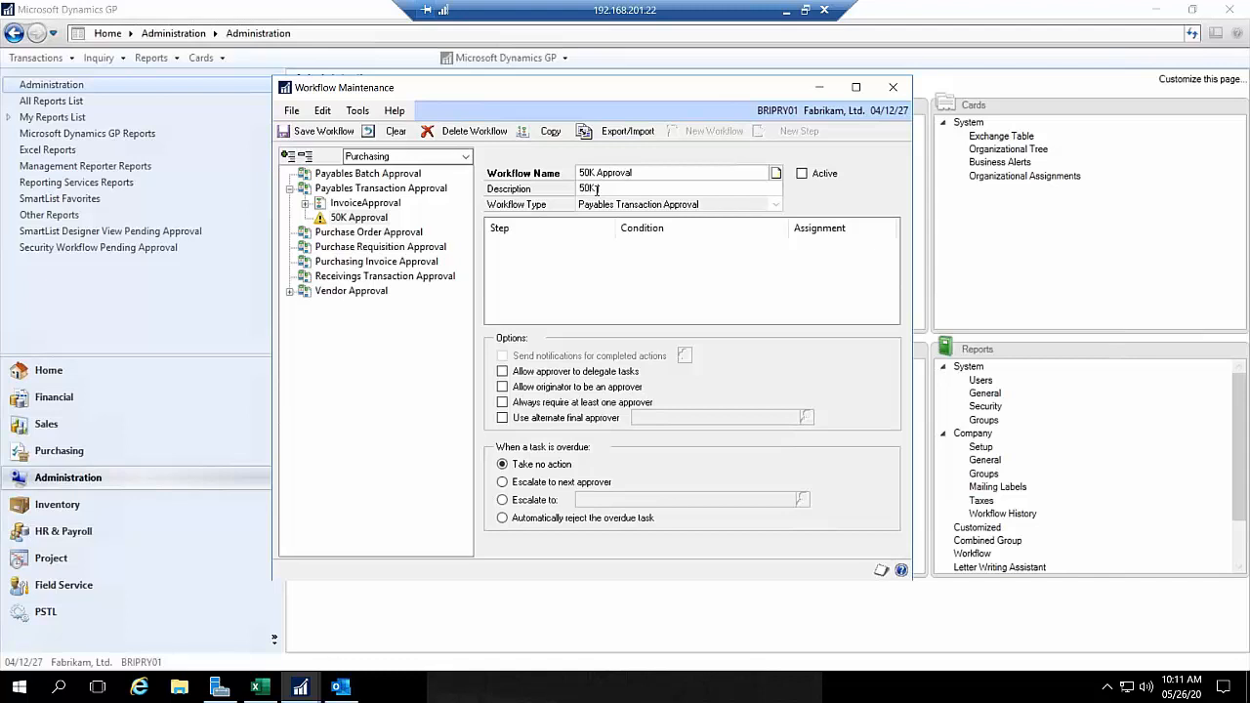
pyautogui.write(' Approval')
# Step: Switch to Outlook to look at the purchase order task assignment e-mail again, and minimize the message
pyautogui.click(340, 686)
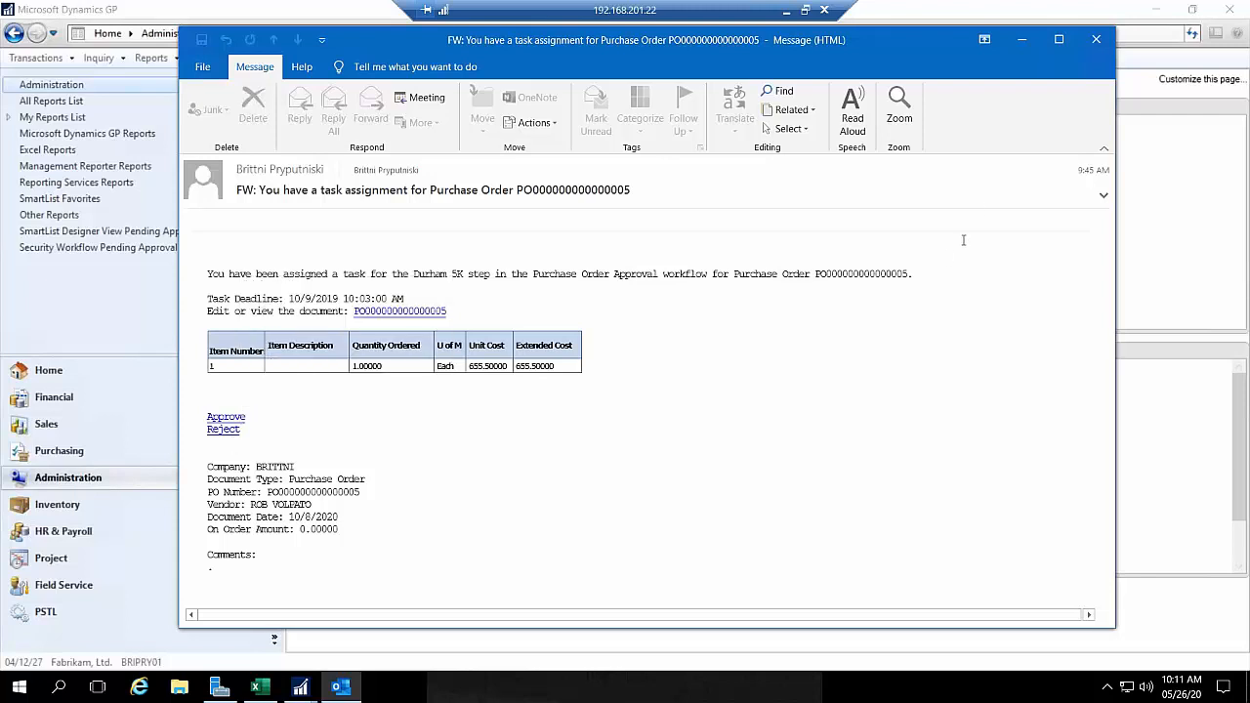
pyautogui.click(1022, 41)
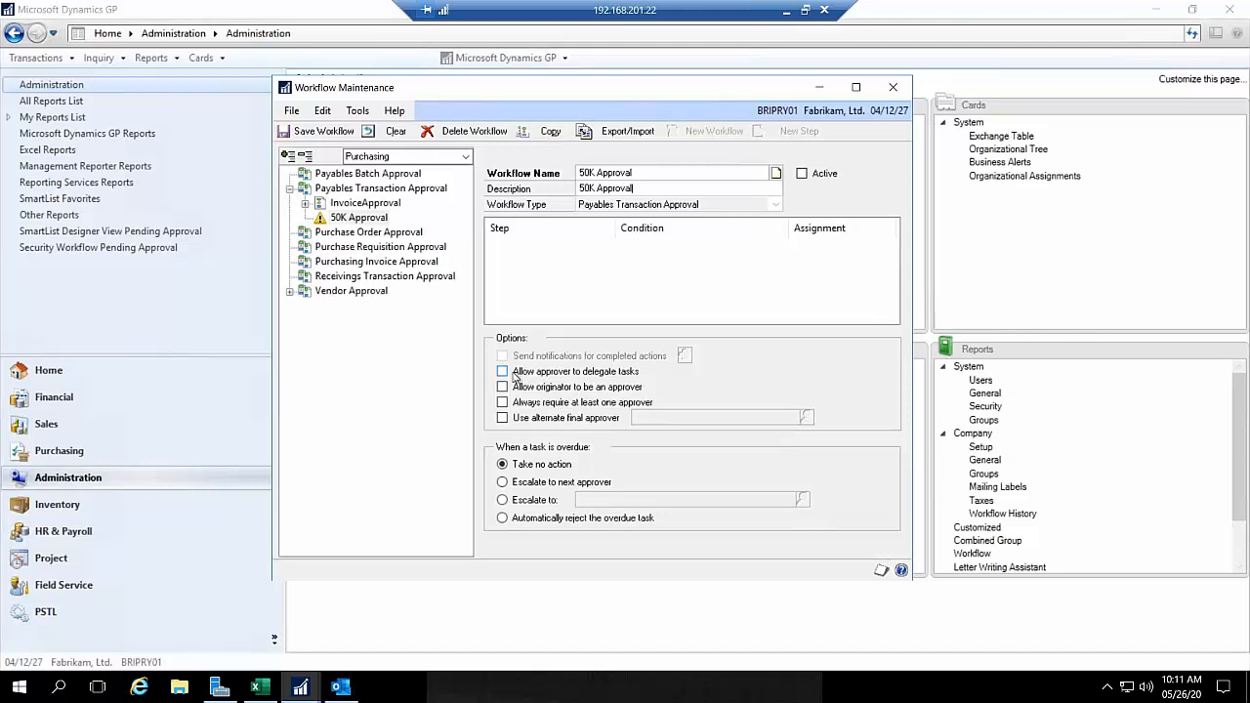
# Step: Allow approvers to delegate tasks and originators to approve, always require at least one approver, and save the 50K Approval workflow
pyautogui.click(514, 374)
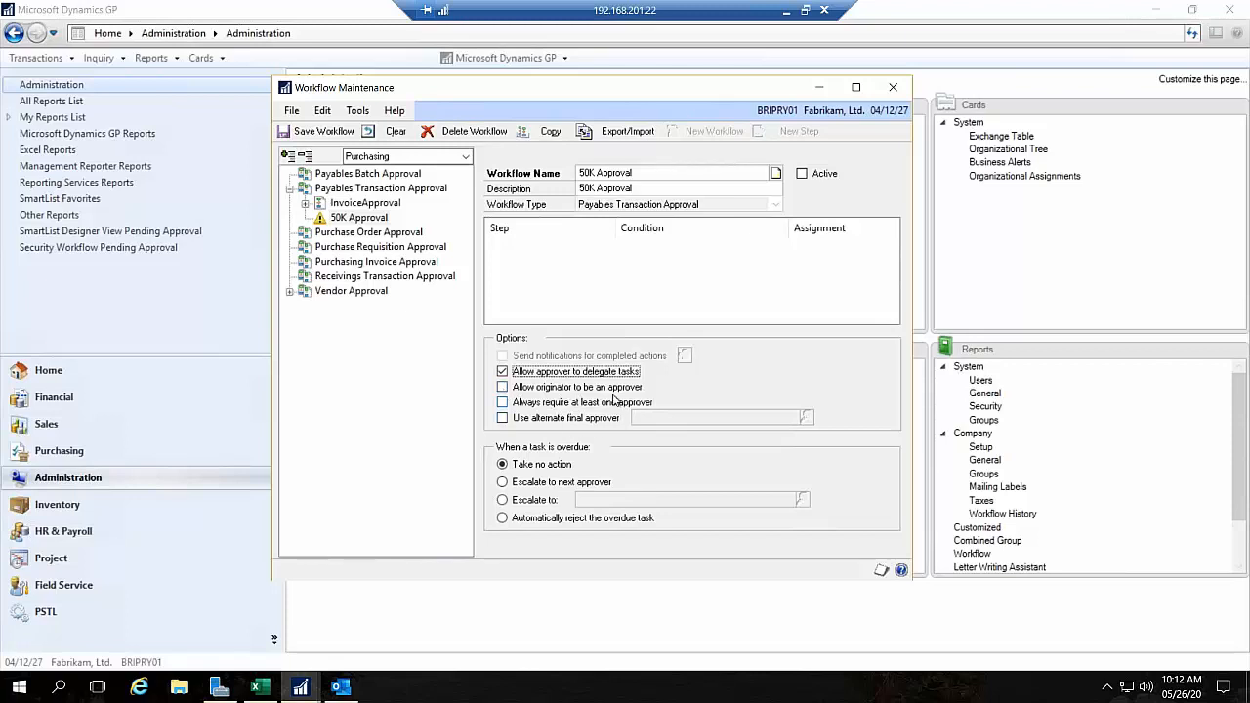
pyautogui.click(504, 389)
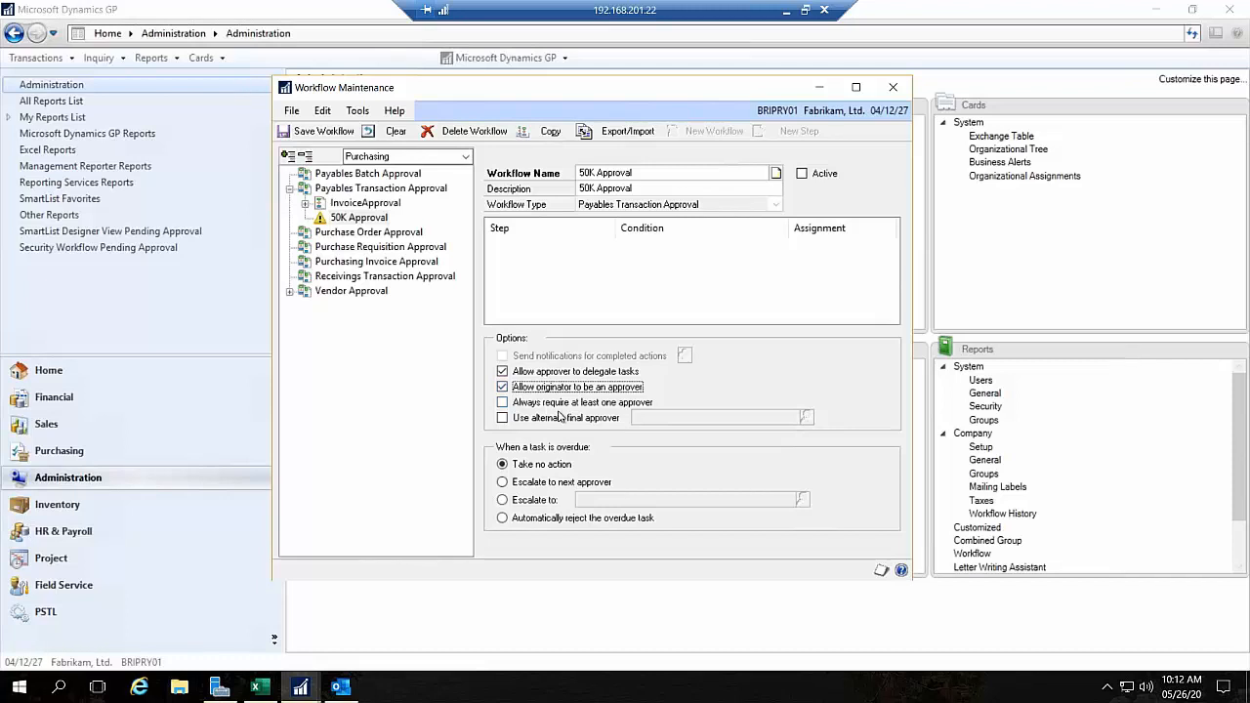
pyautogui.click(503, 403)
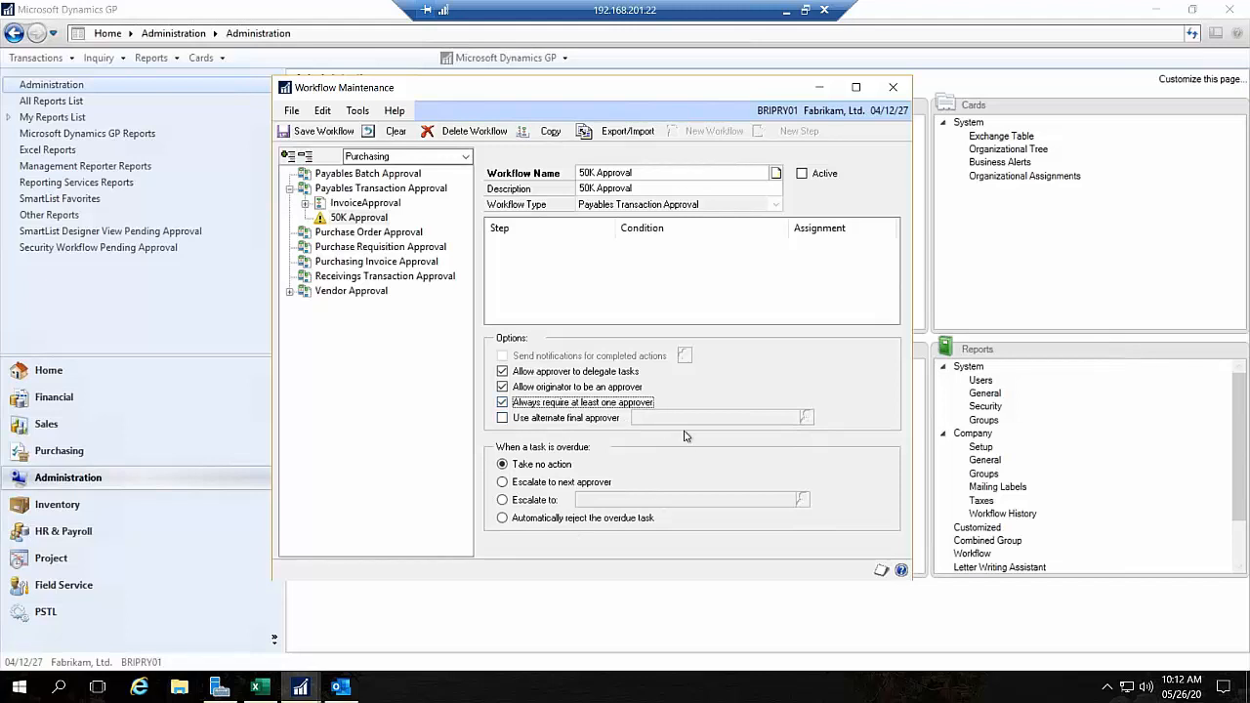
pyautogui.click(359, 218)
pyautogui.click(317, 131)
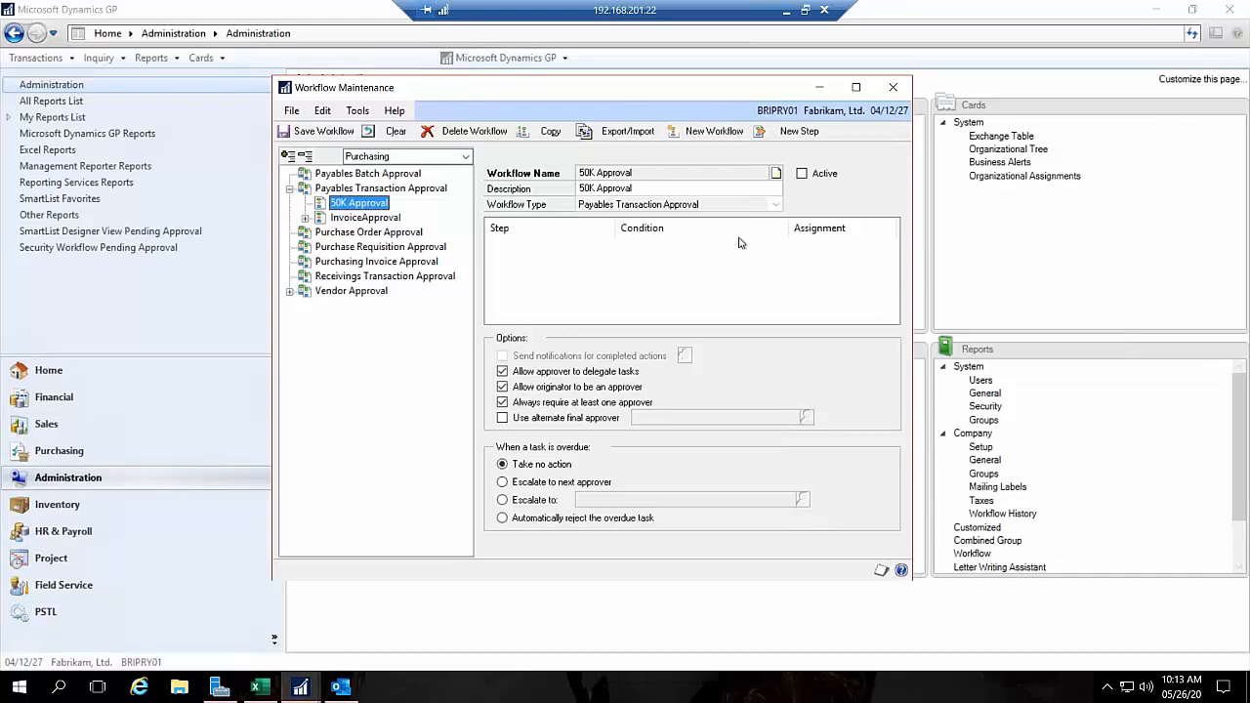
# Step: Add a step to the 50K Approval workflow named "50 or Greater" with the description "50 K or Greater"
pyautogui.click(799, 130)
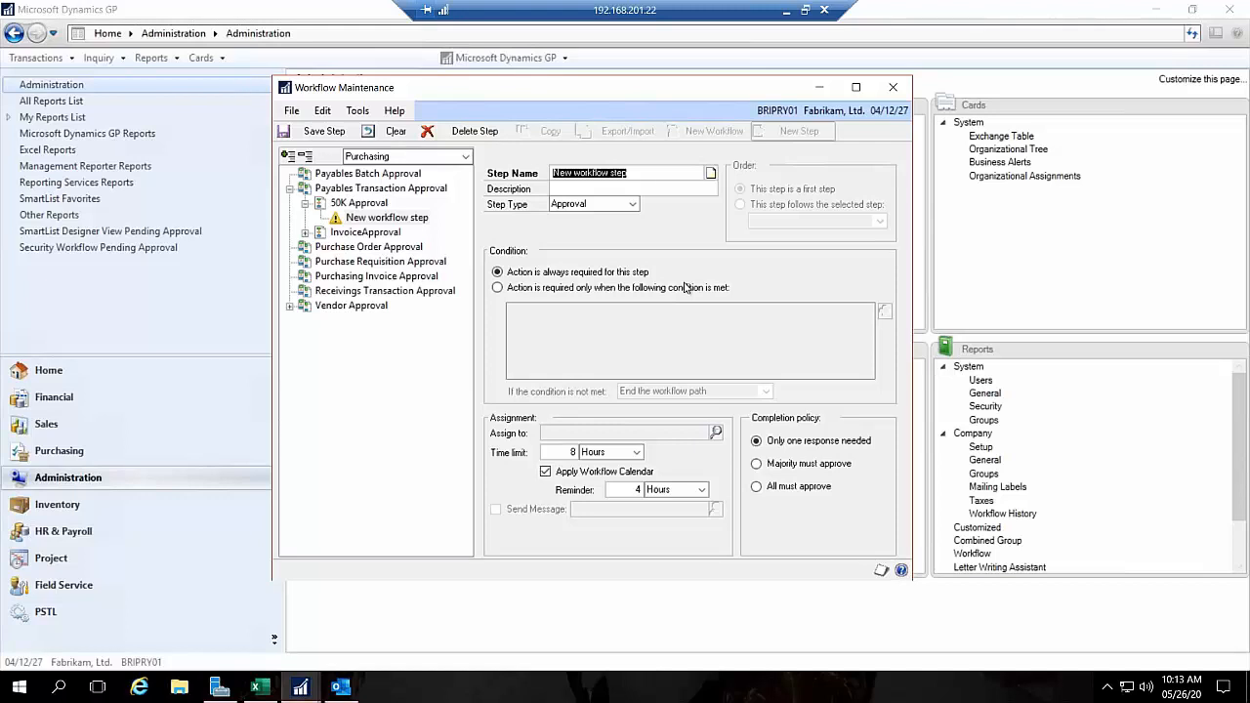
pyautogui.press('BackSpace')
pyautogui.write('50 or M')
pyautogui.press('BackSpace')
pyautogui.write('Gr')
pyautogui.write('eater')
pyautogui.press('Tab')
pyautogui.write('50 K or Greater')
pyautogui.press('Tab')
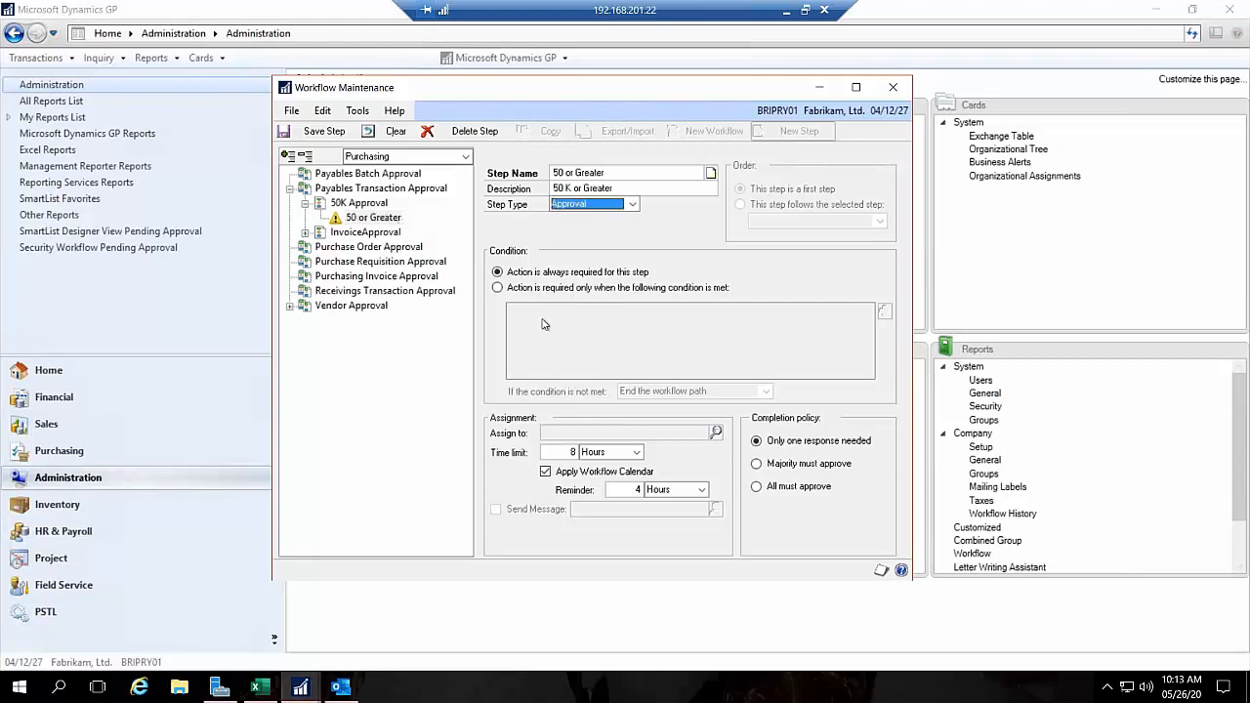
# Step: Require action on the 50 or Greater step only when a condition is met, and start a condition on PM Transaction Work.Document Amount
pyautogui.click(529, 288)
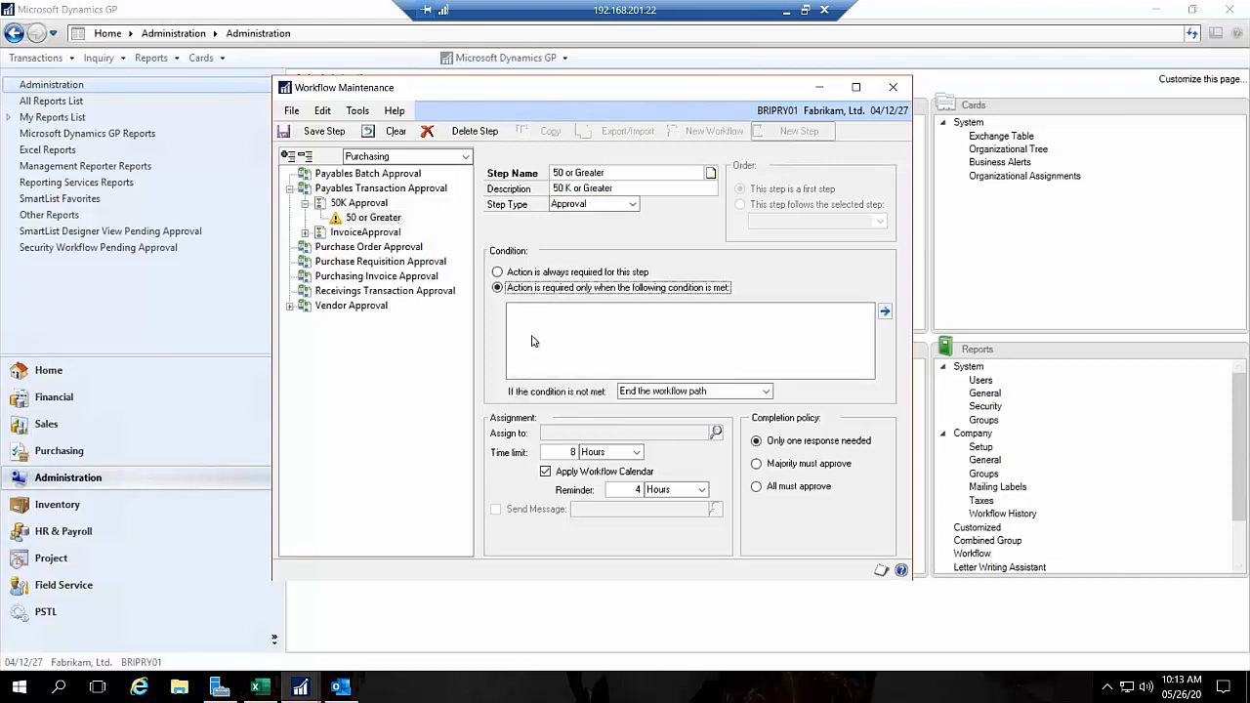
pyautogui.click(887, 311)
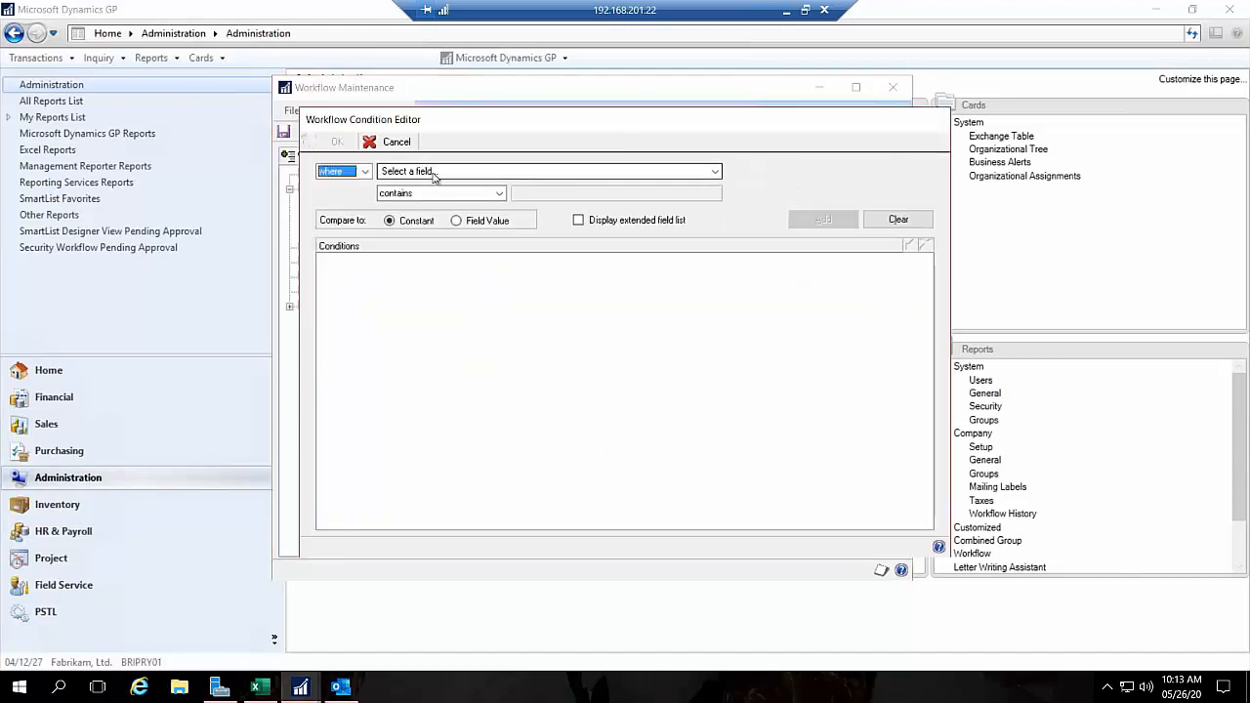
pyautogui.click(434, 174)
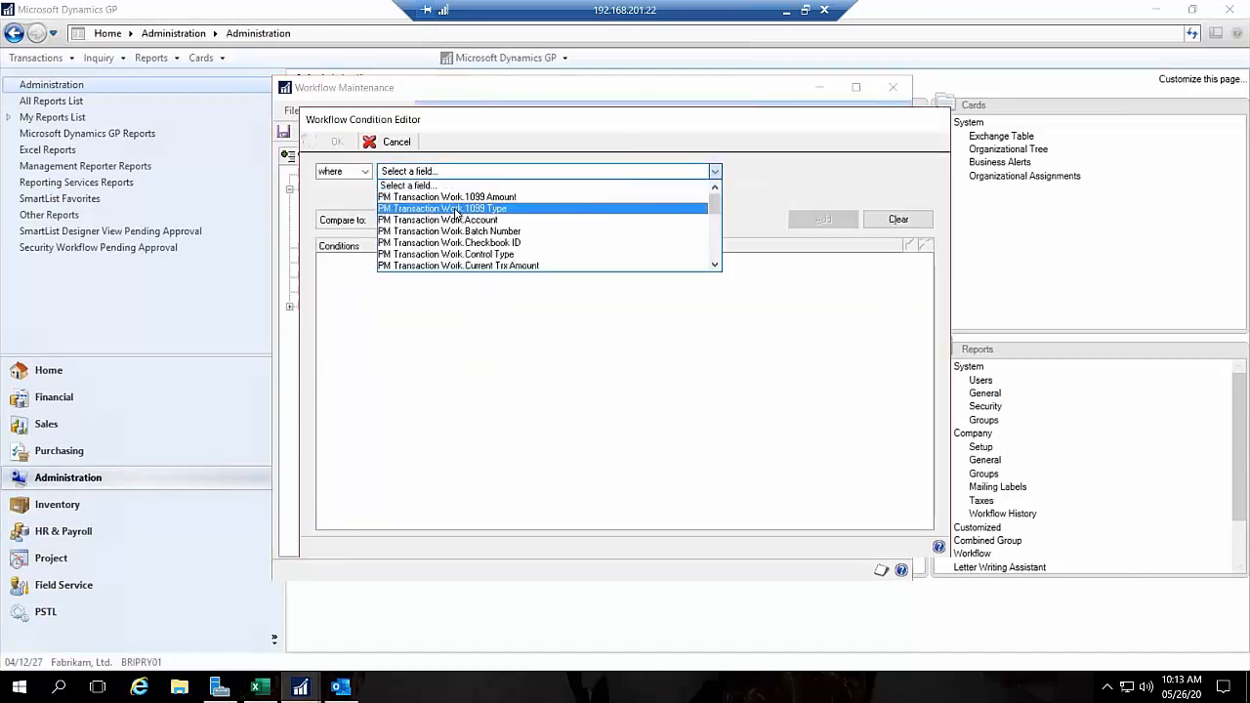
pyautogui.scroll(-5, 488, 223)
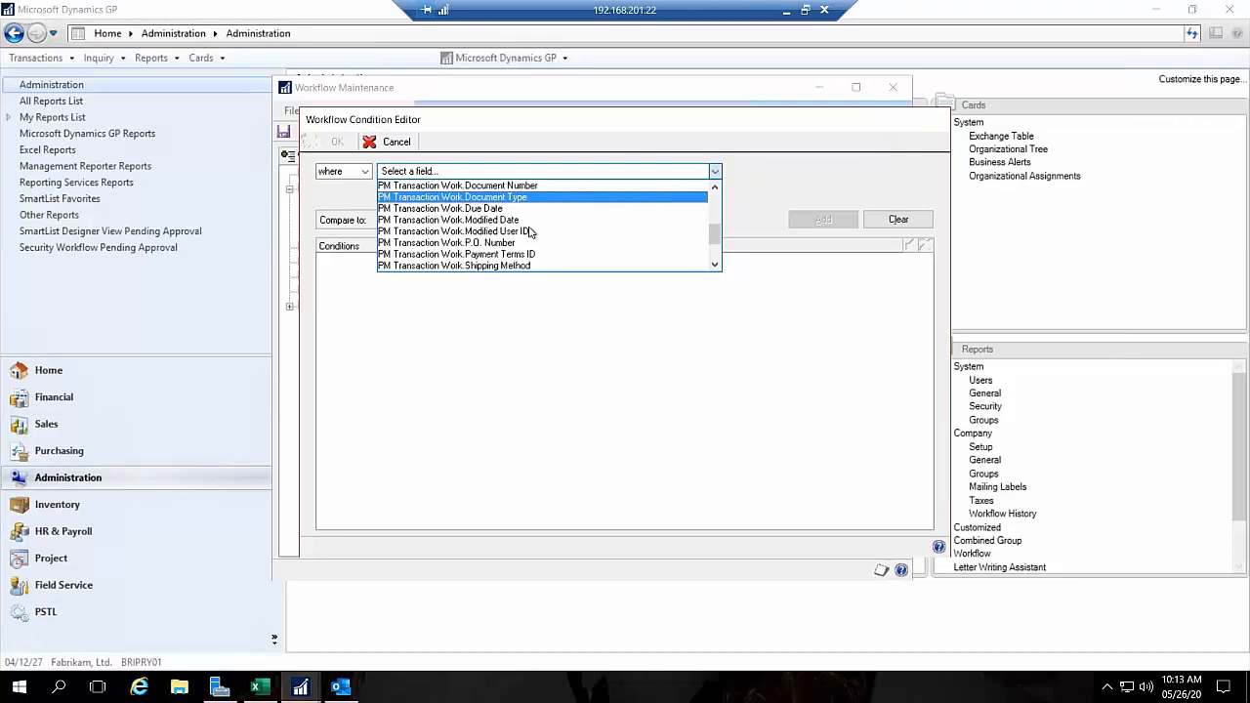
pyautogui.scroll(-1, 530, 231)
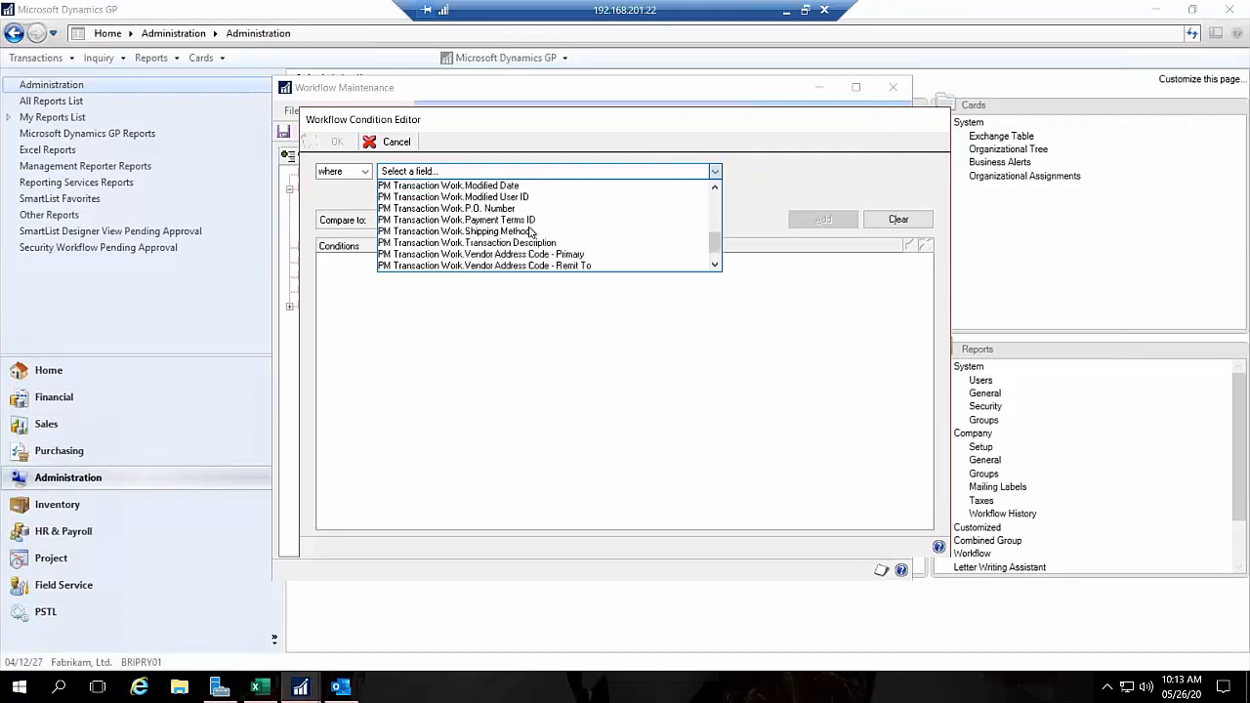
pyautogui.scroll(-1, 530, 232)
pyautogui.scroll(8, 527, 234)
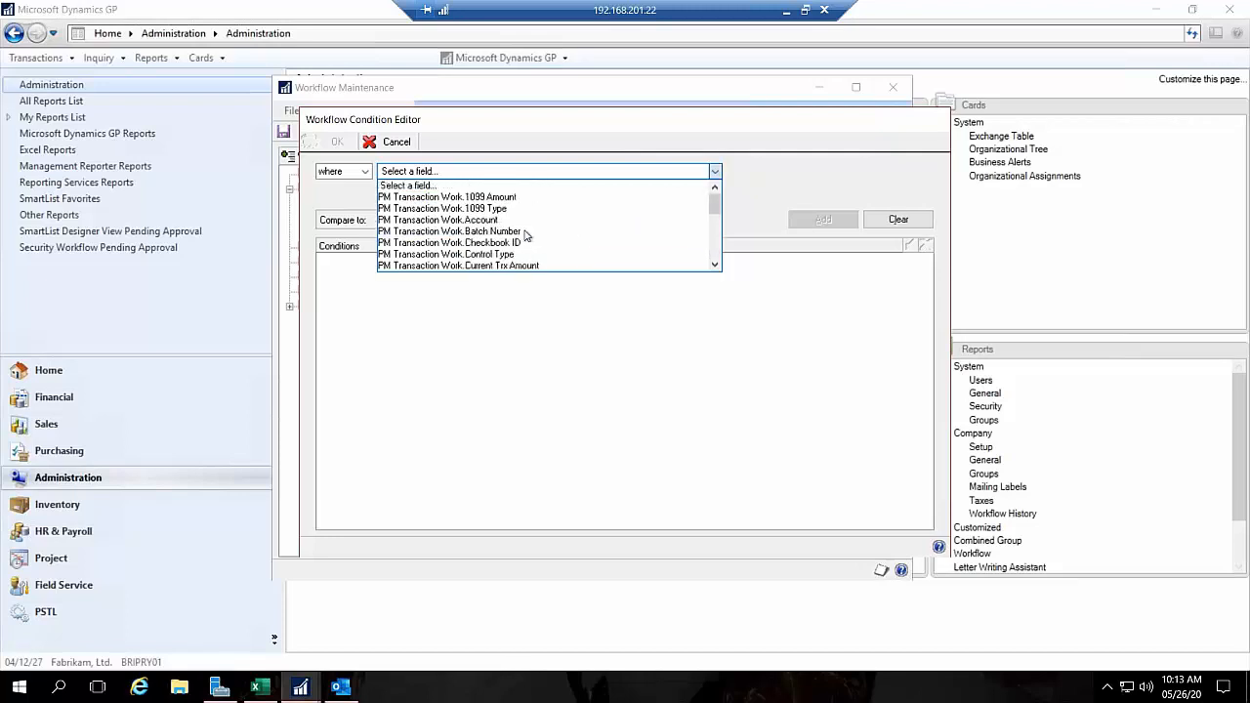
pyautogui.scroll(-2, 578, 211)
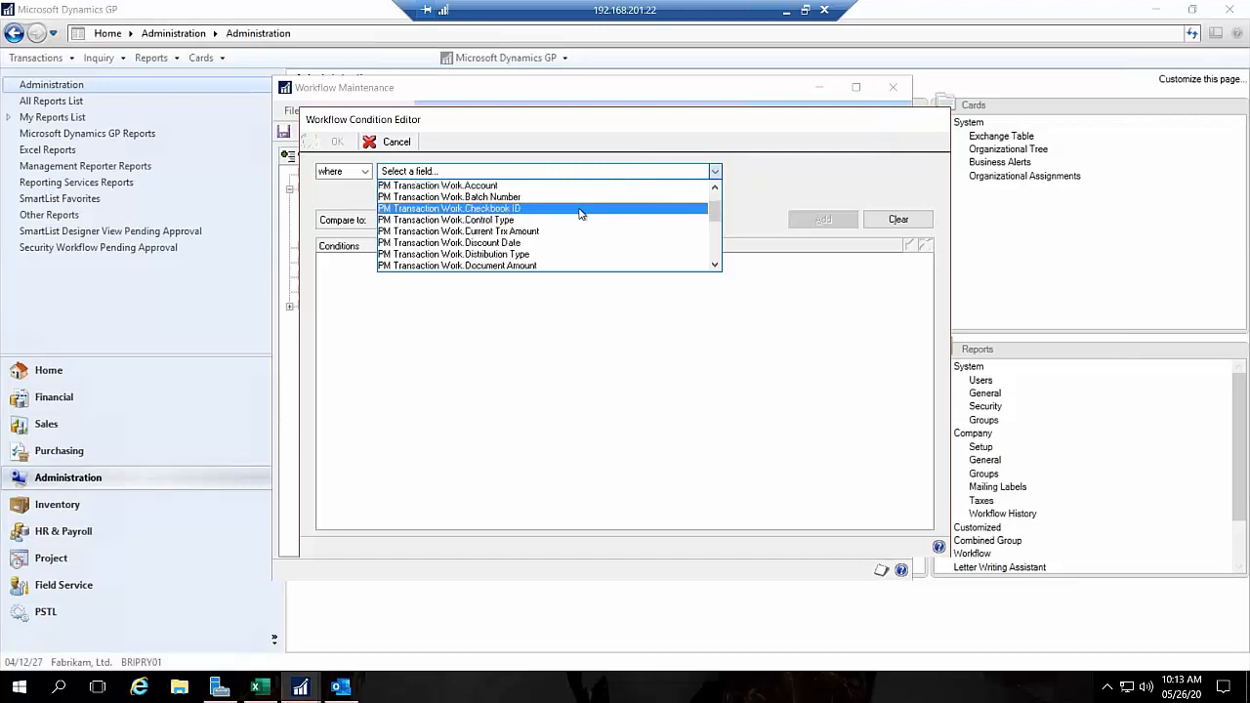
pyautogui.scroll(-1, 580, 213)
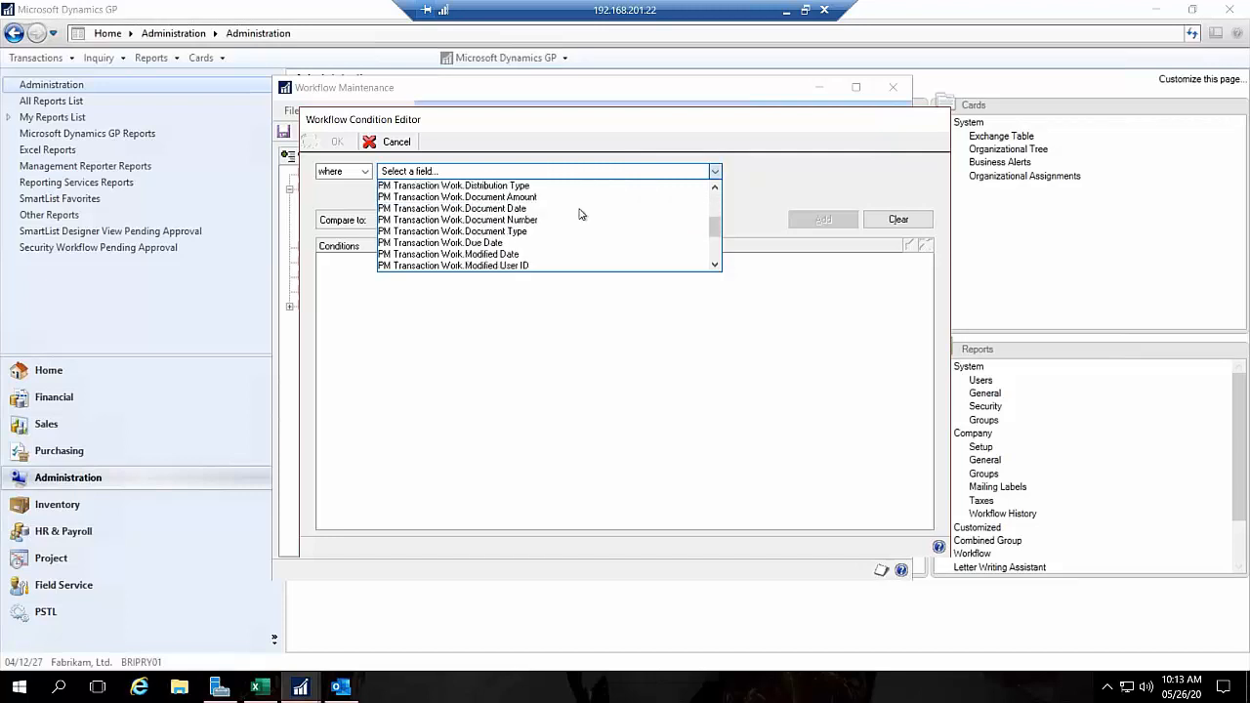
pyautogui.click(577, 198)
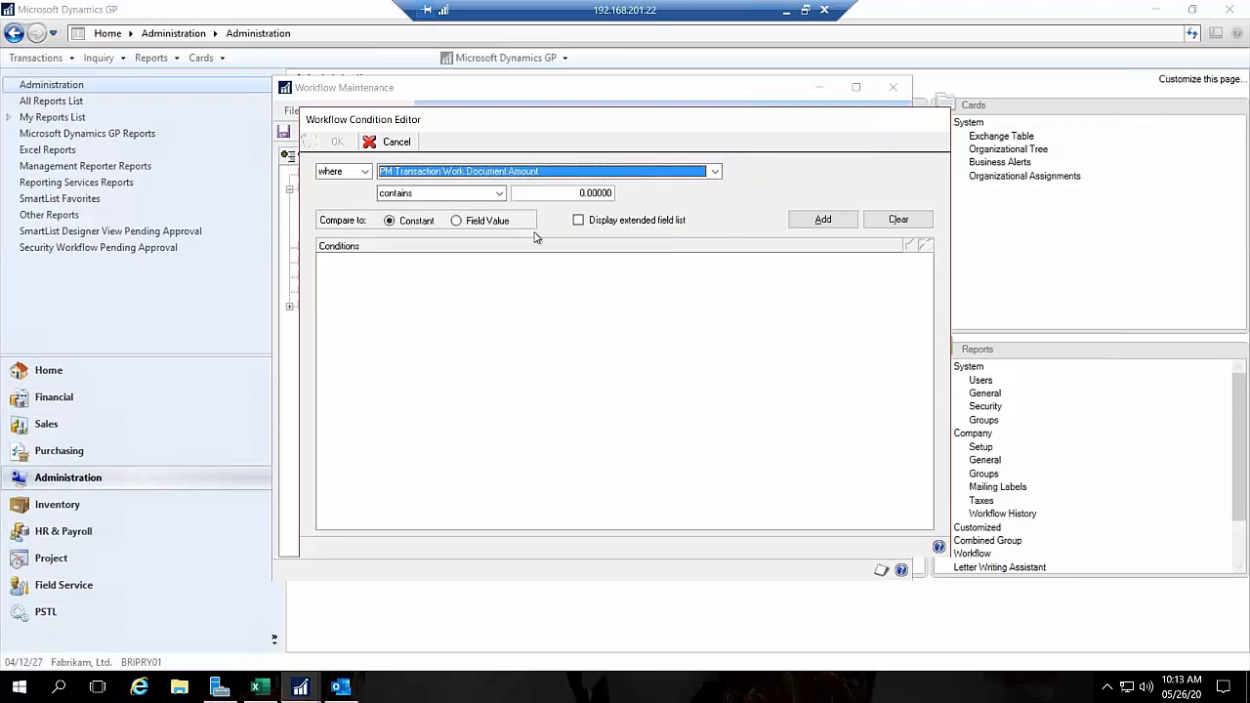
# Step: Set the Document Amount condition to "is greater than and includes" 50,000, compared to a constant
pyautogui.click(478, 195)
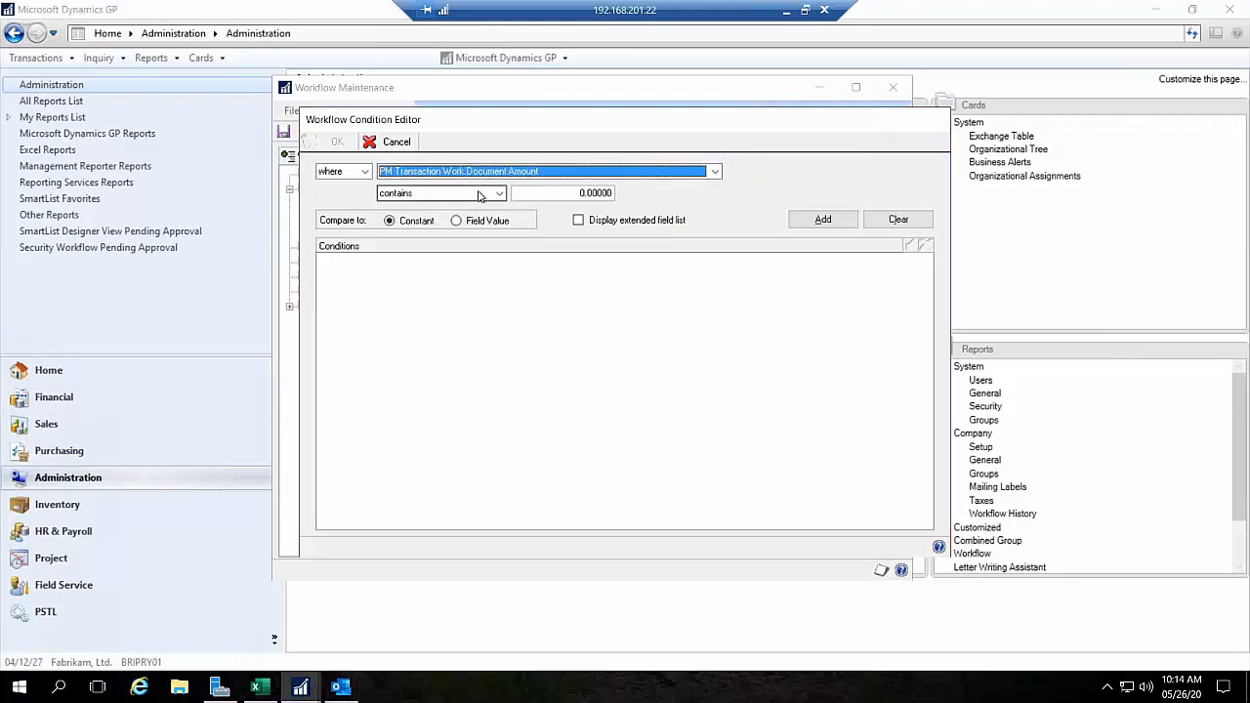
pyautogui.click(446, 264)
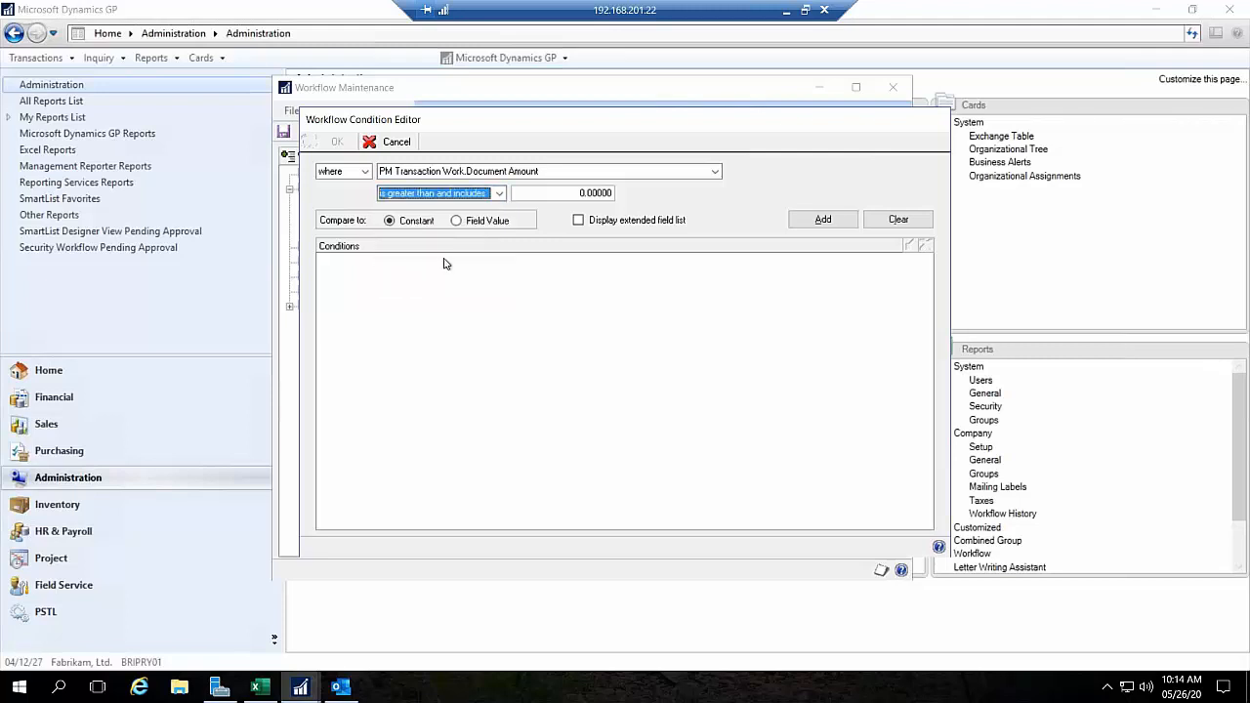
pyautogui.click(463, 195)
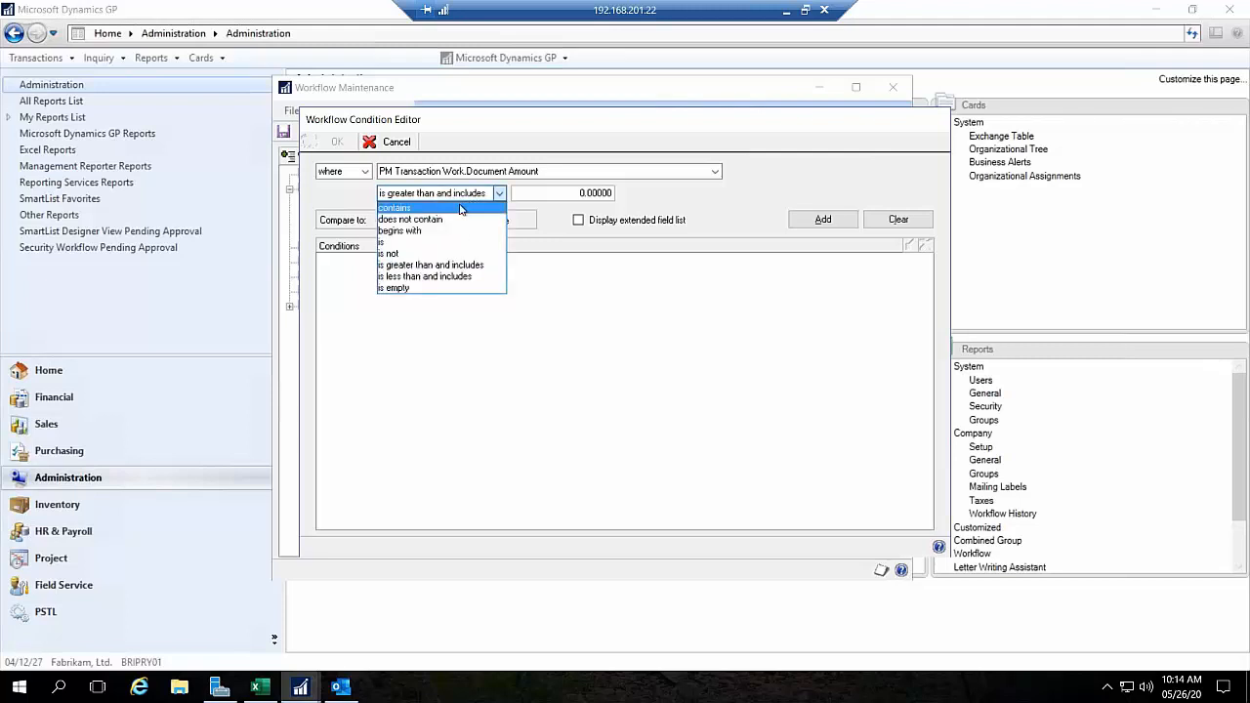
pyautogui.click(446, 265)
pyautogui.click(577, 193)
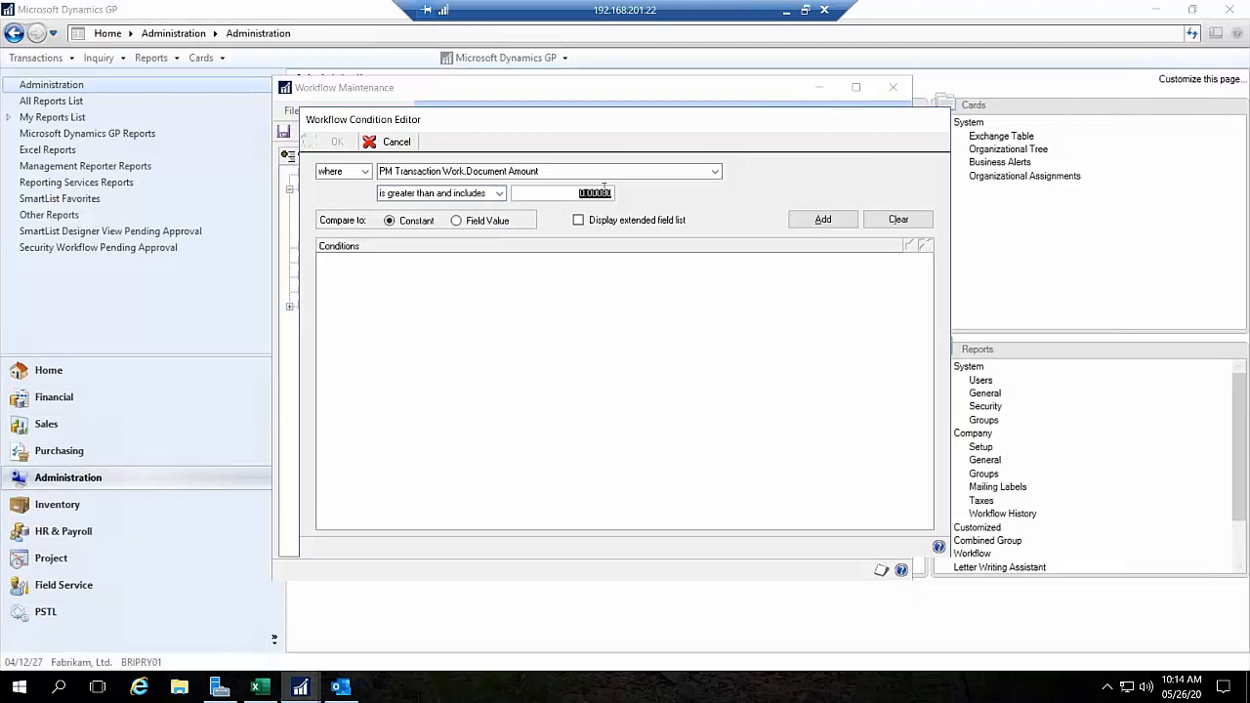
pyautogui.write('5000000000')
pyautogui.press('BackSpace')
pyautogui.press('BackSpace')
pyautogui.press('BackSpace')
pyautogui.press('BackSpace')
pyautogui.press('BackSpace')
pyautogui.press('BackSpace')
pyautogui.press('BackSpace')
pyautogui.press('BackSpace')
pyautogui.press('BackSpace')
pyautogui.write('50,000.0000')
pyautogui.press('Tab')
# Step: Display the extended field list and choose PM Transaction Work.Document Amount as the condition's field
pyautogui.click(580, 220)
pyautogui.click(566, 174)
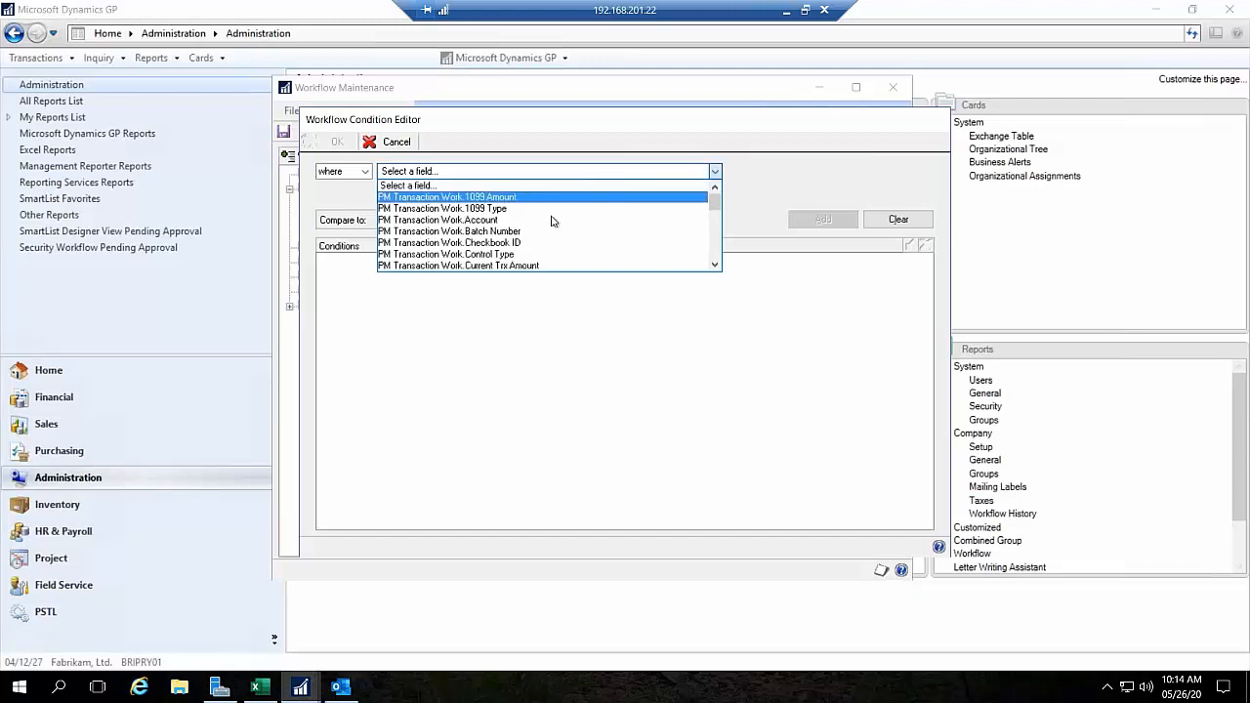
pyautogui.scroll(-12, 552, 222)
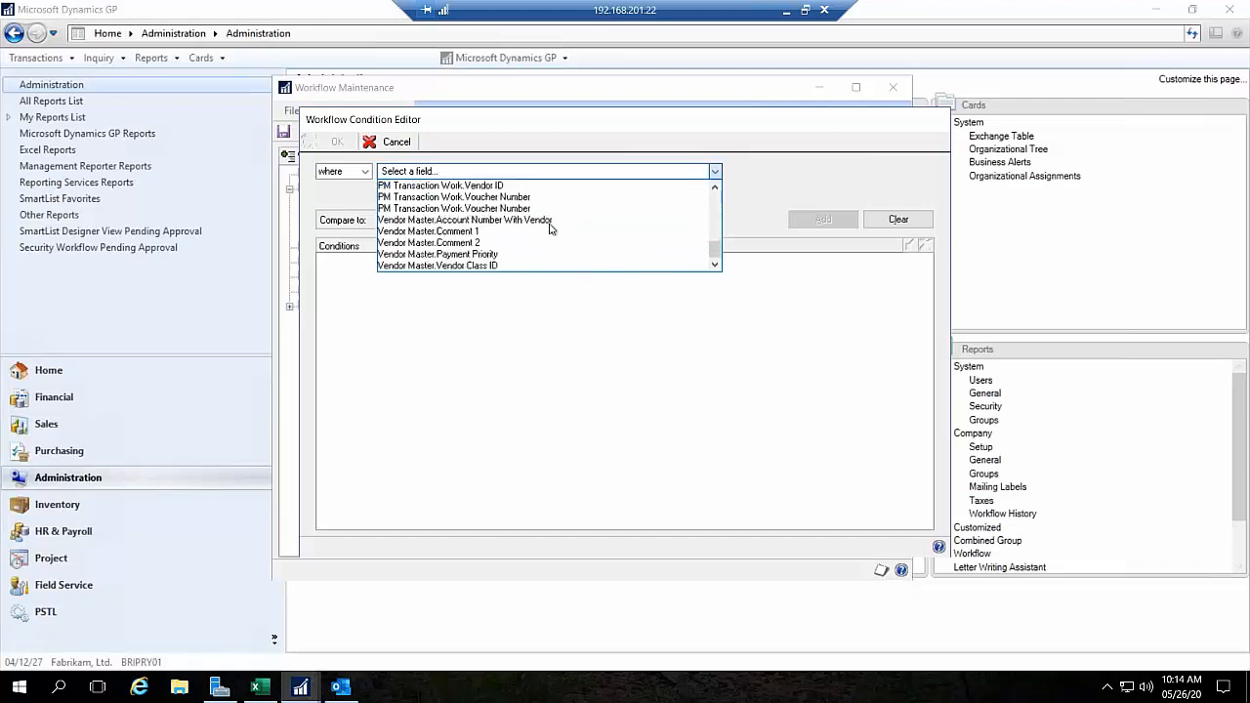
pyautogui.scroll(10, 541, 226)
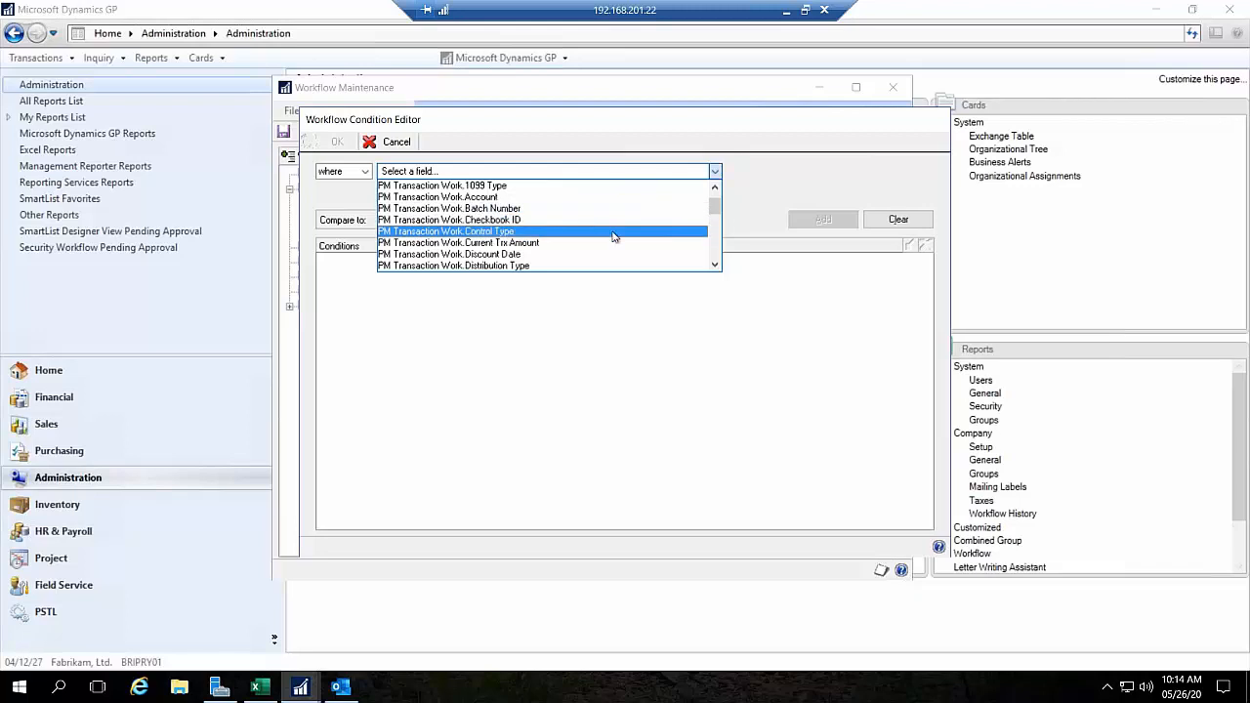
pyautogui.scroll(1, 614, 236)
pyautogui.scroll(-1, 614, 236)
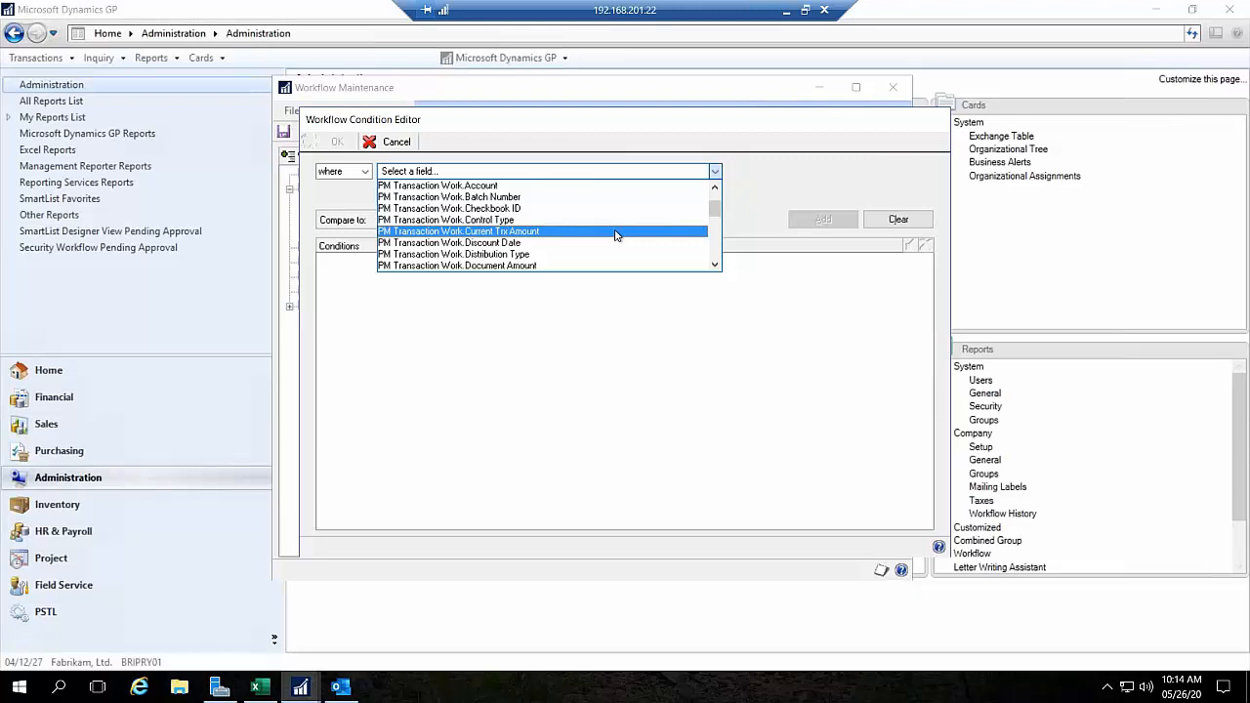
pyautogui.scroll(-1, 616, 234)
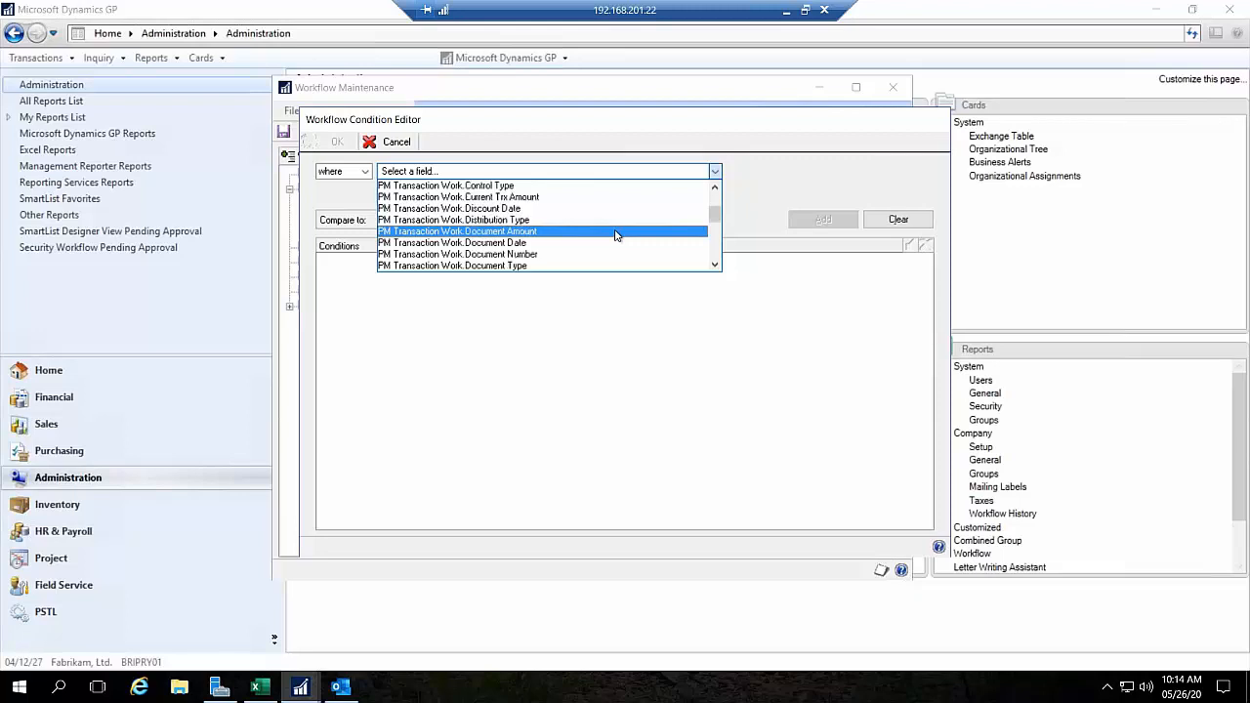
pyautogui.click(615, 231)
# Step: Add the condition that Document Amount "is greater than and includes" 50,000 and accept it for the workflow step
pyautogui.click(480, 195)
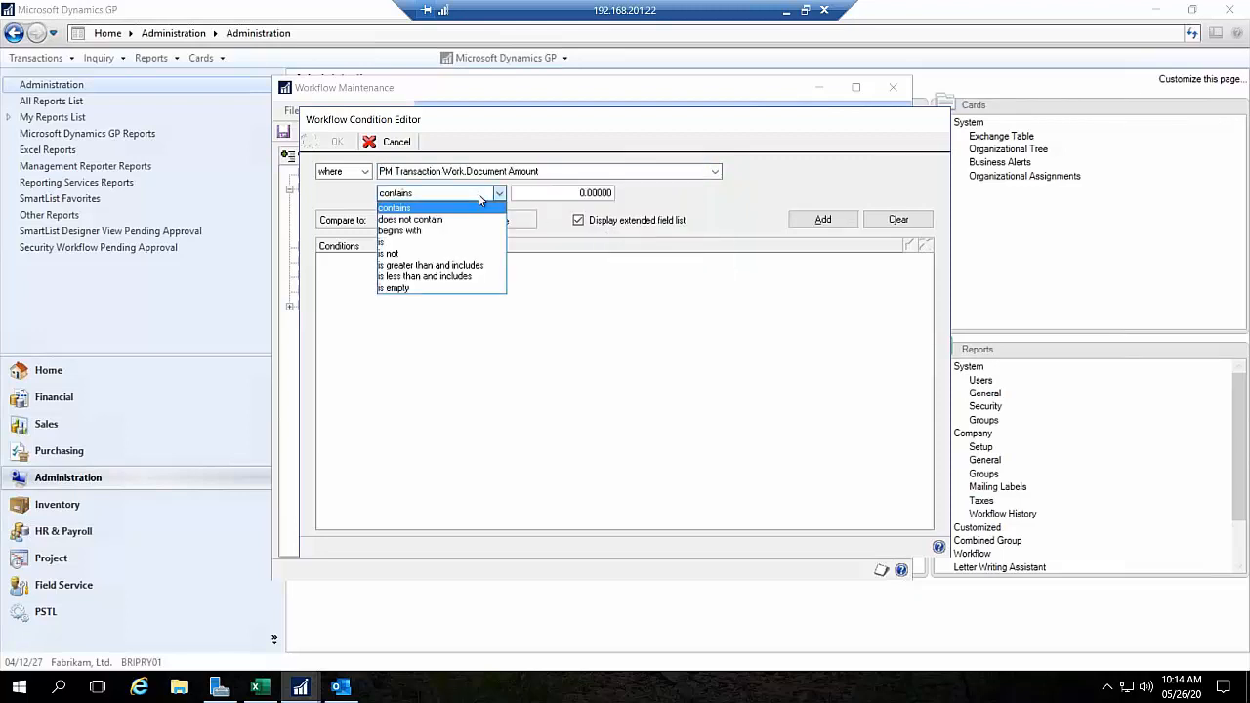
pyautogui.click(456, 266)
pyautogui.press('Tab')
pyautogui.write('50')
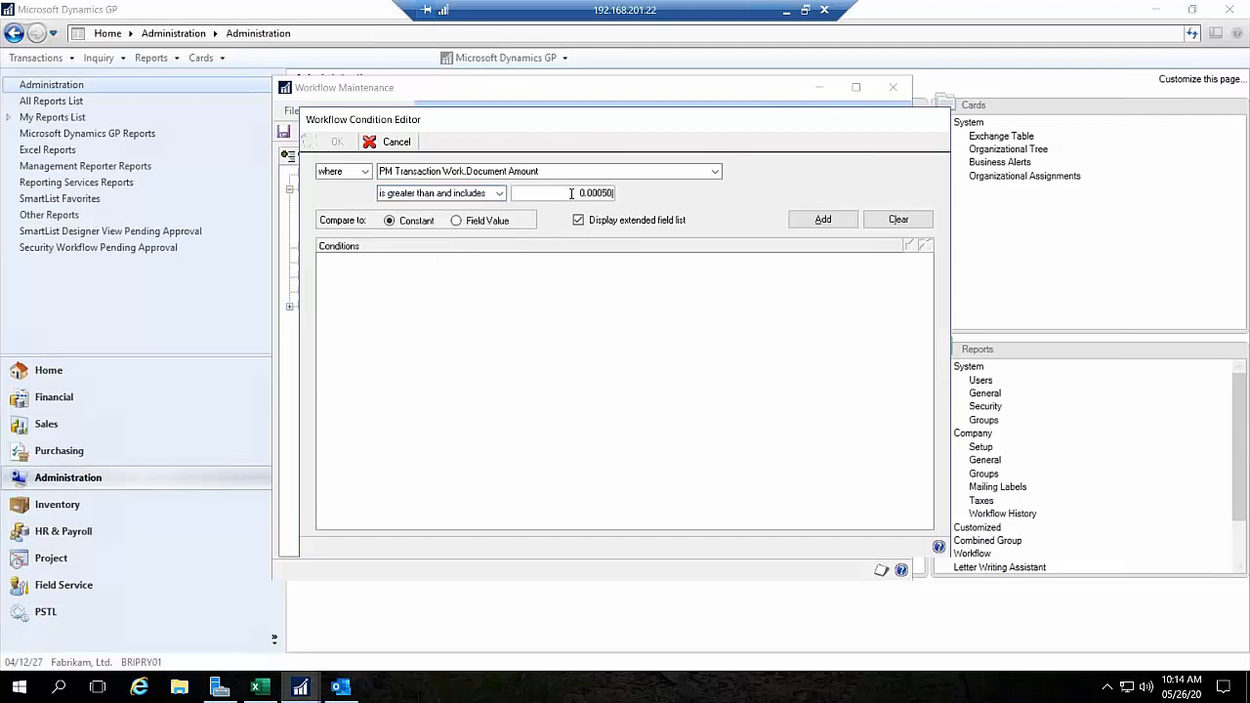
pyautogui.write(',000')
pyautogui.press('Tab')
pyautogui.click(820, 218)
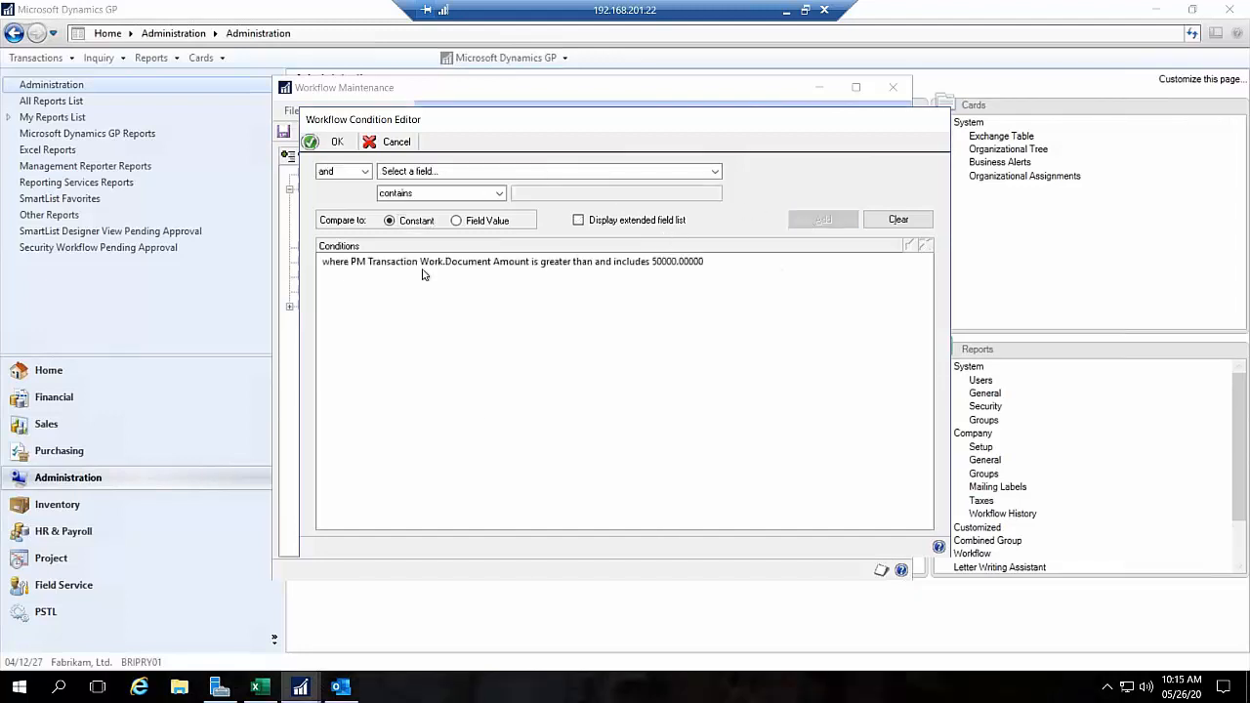
pyautogui.click(336, 141)
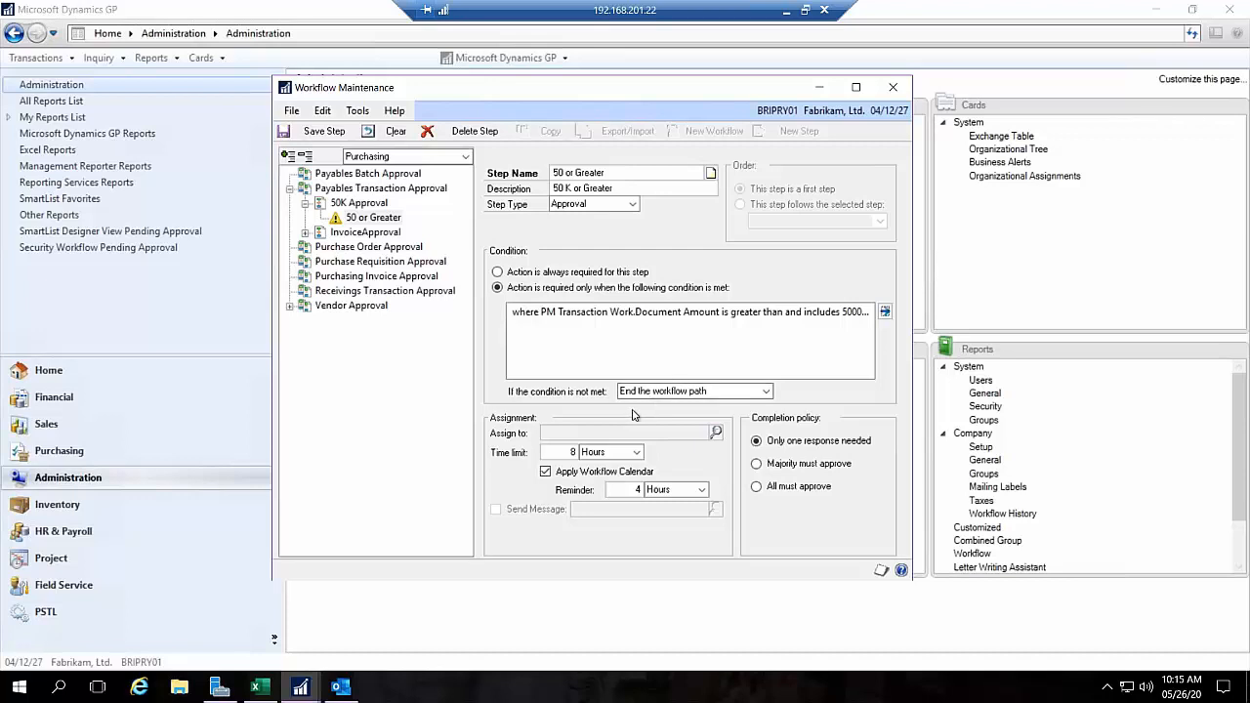
# Step: Start assigning the step's approvers, find the first approver by user name, and add them to the selected users
pyautogui.click(717, 432)
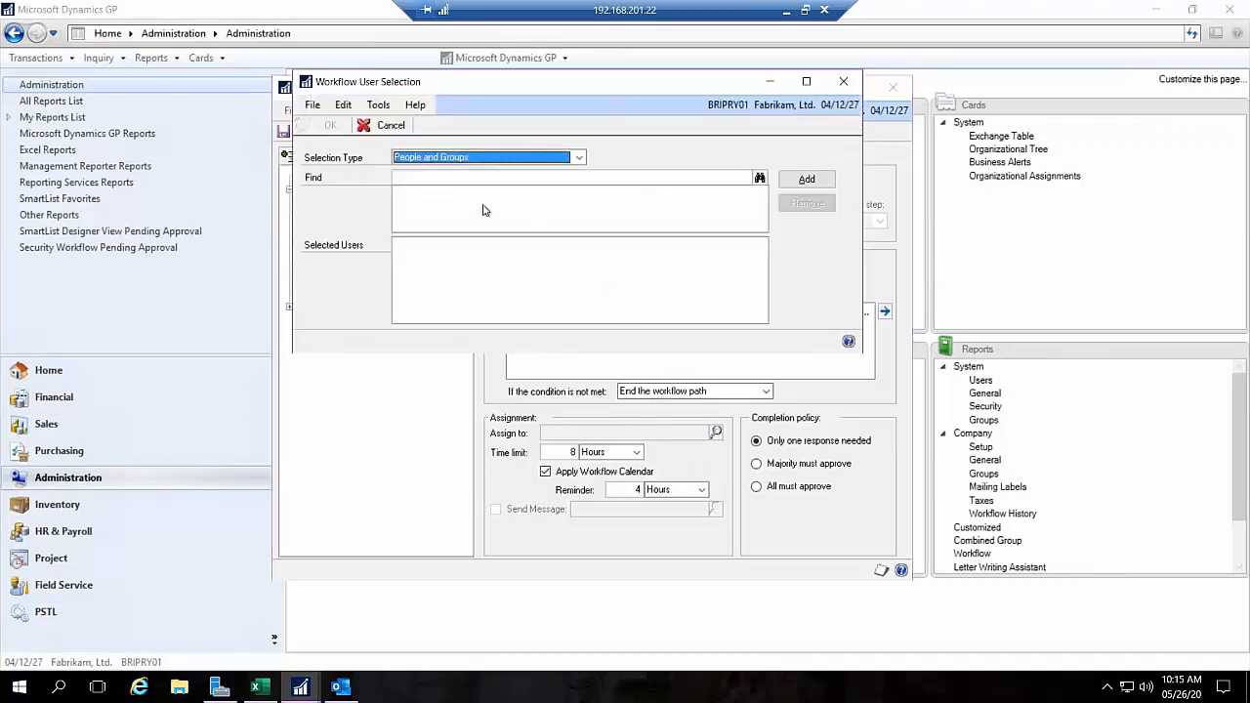
pyautogui.click(437, 179)
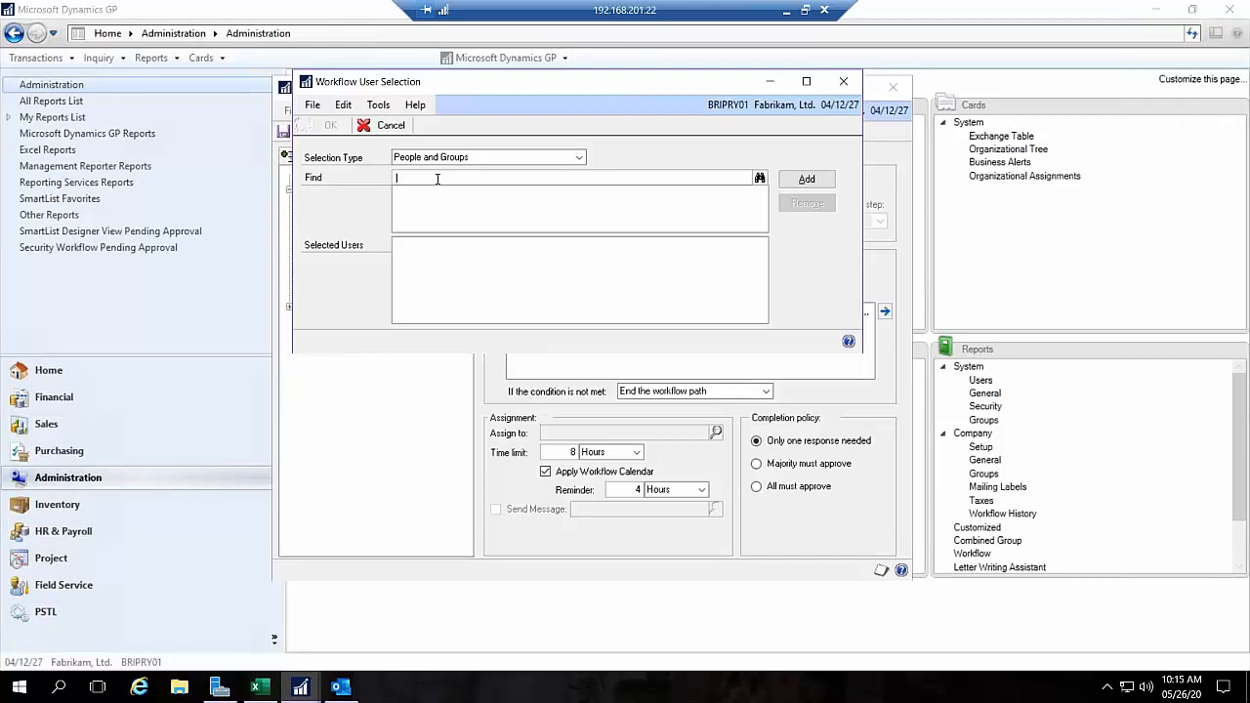
pyautogui.click(759, 178)
pyautogui.click(805, 181)
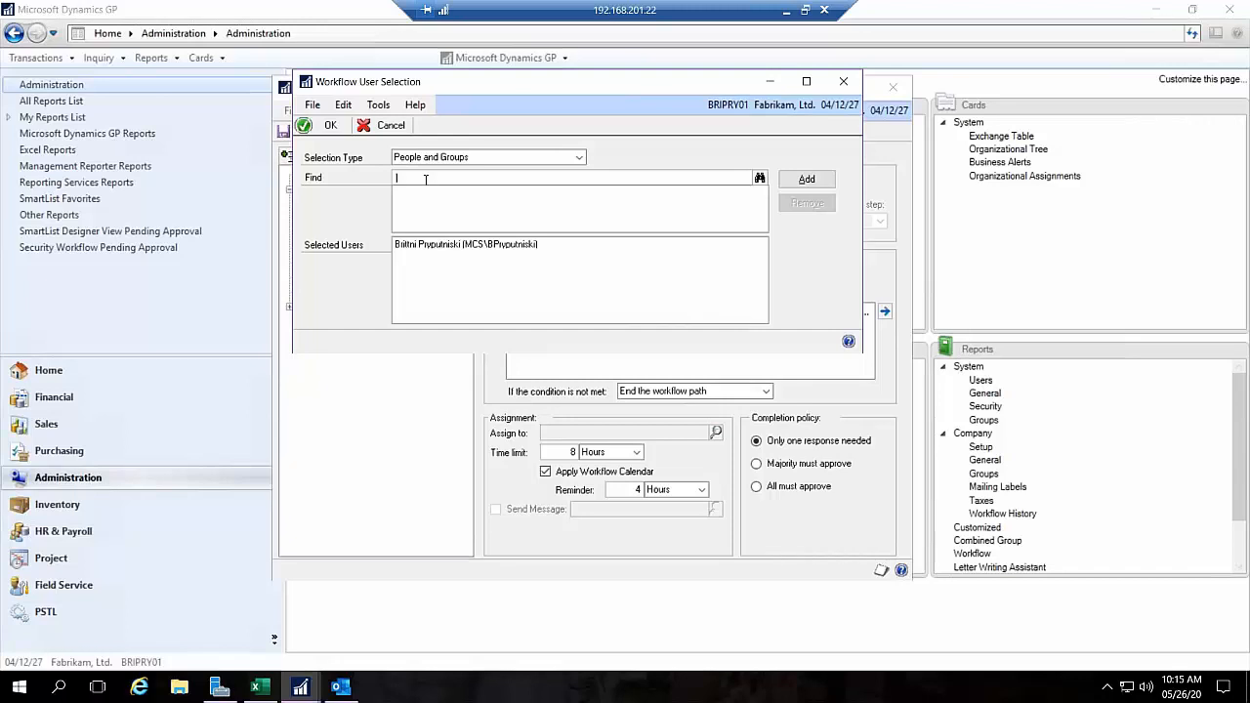
# Step: Find the second approver by name and add them to the selected users
pyautogui.write('sco')
pyautogui.write('l')
pyautogui.click(759, 178)
pyautogui.click(807, 181)
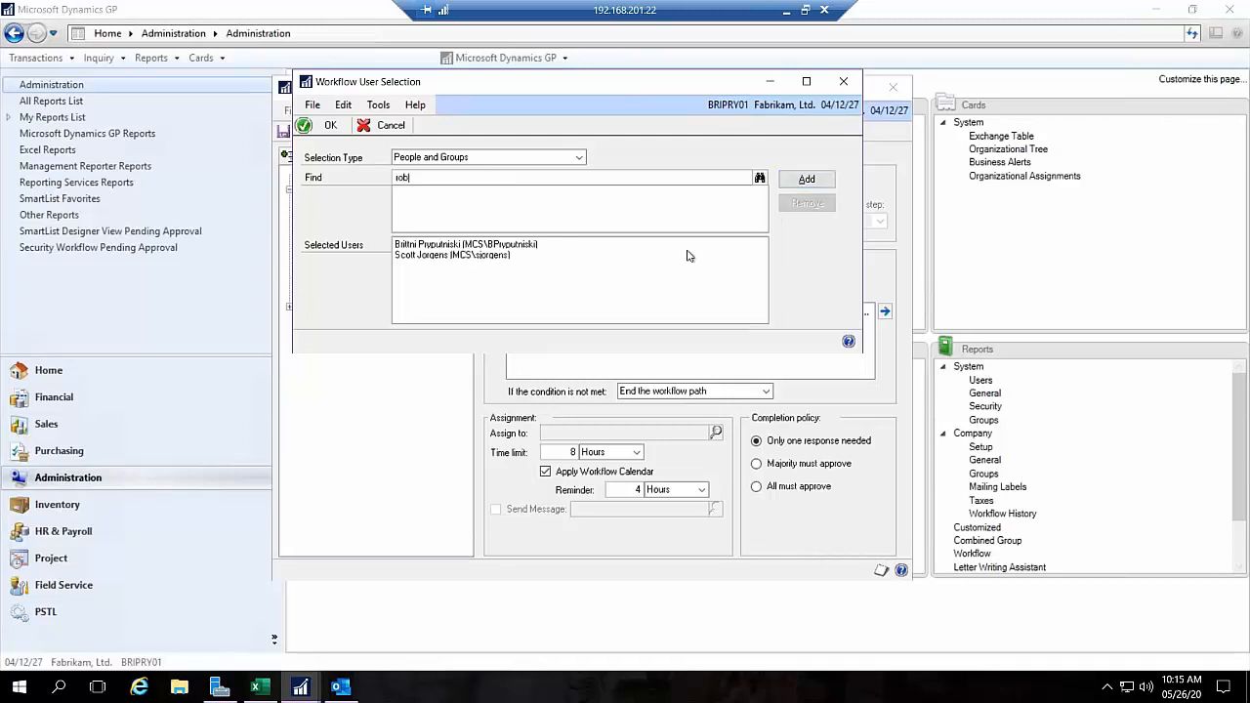
# Step: Add a third approver to the selected users, and remove that approver again
pyautogui.click(759, 179)
pyautogui.click(806, 180)
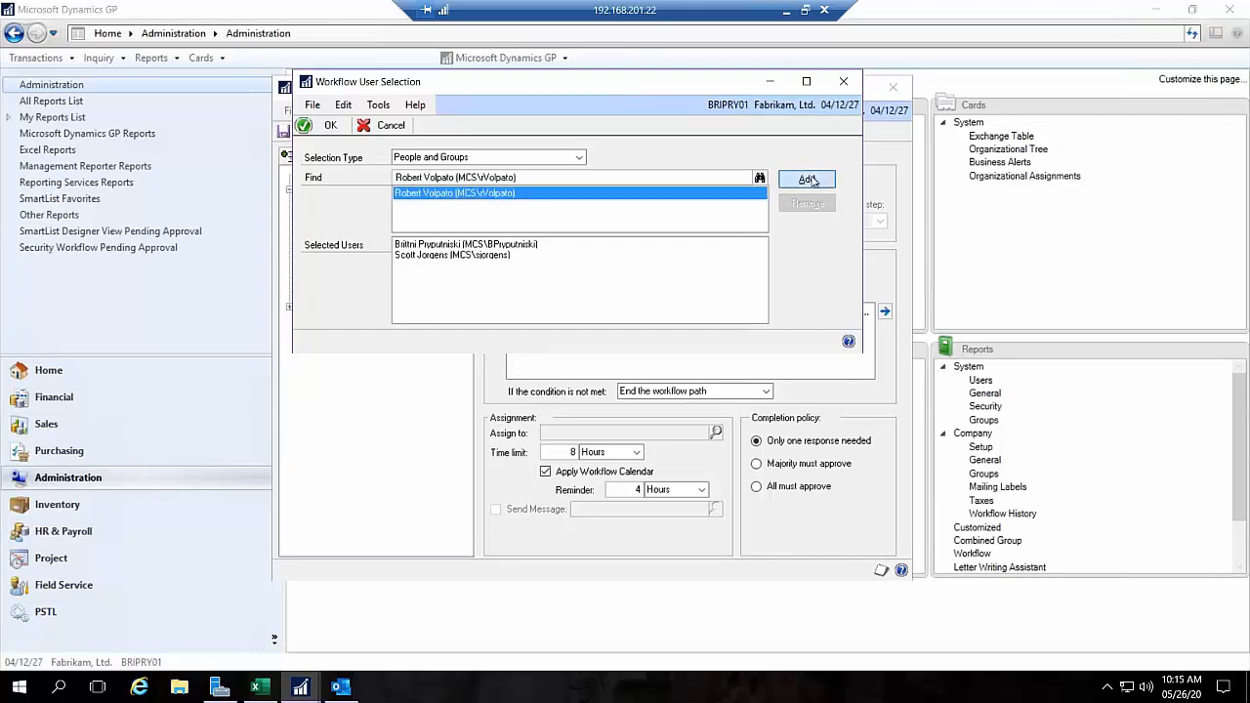
pyautogui.click(465, 258)
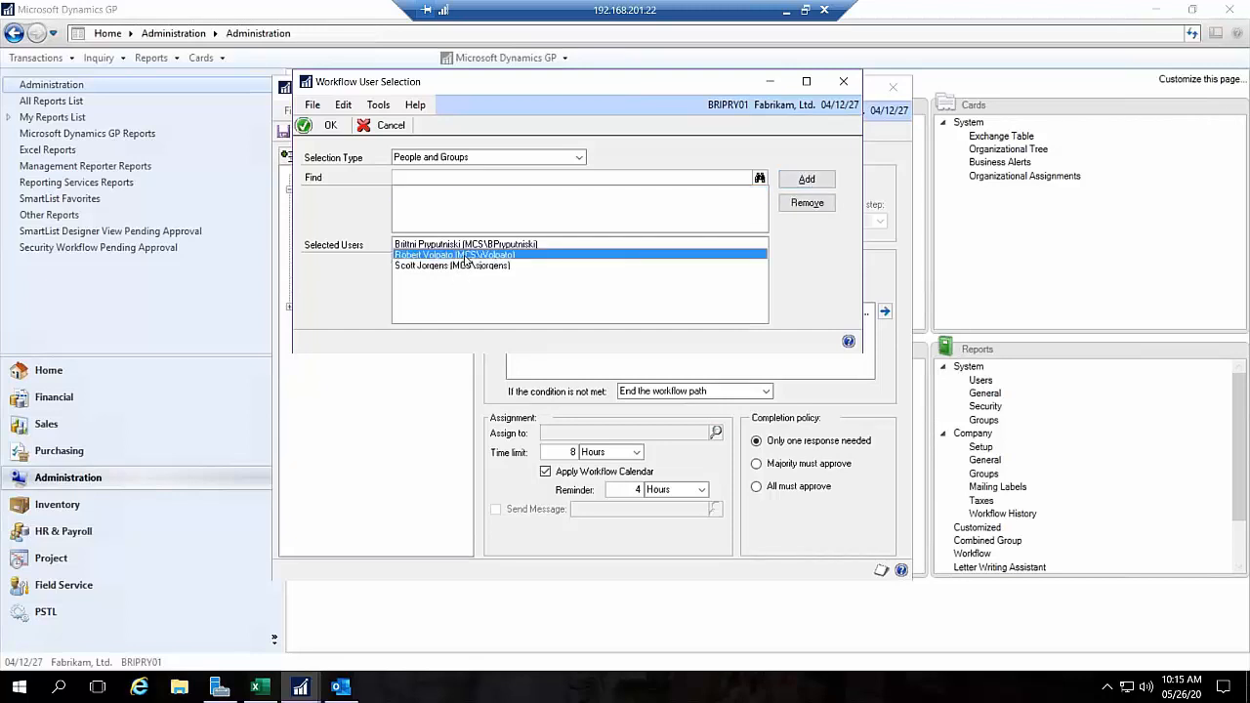
pyautogui.click(799, 203)
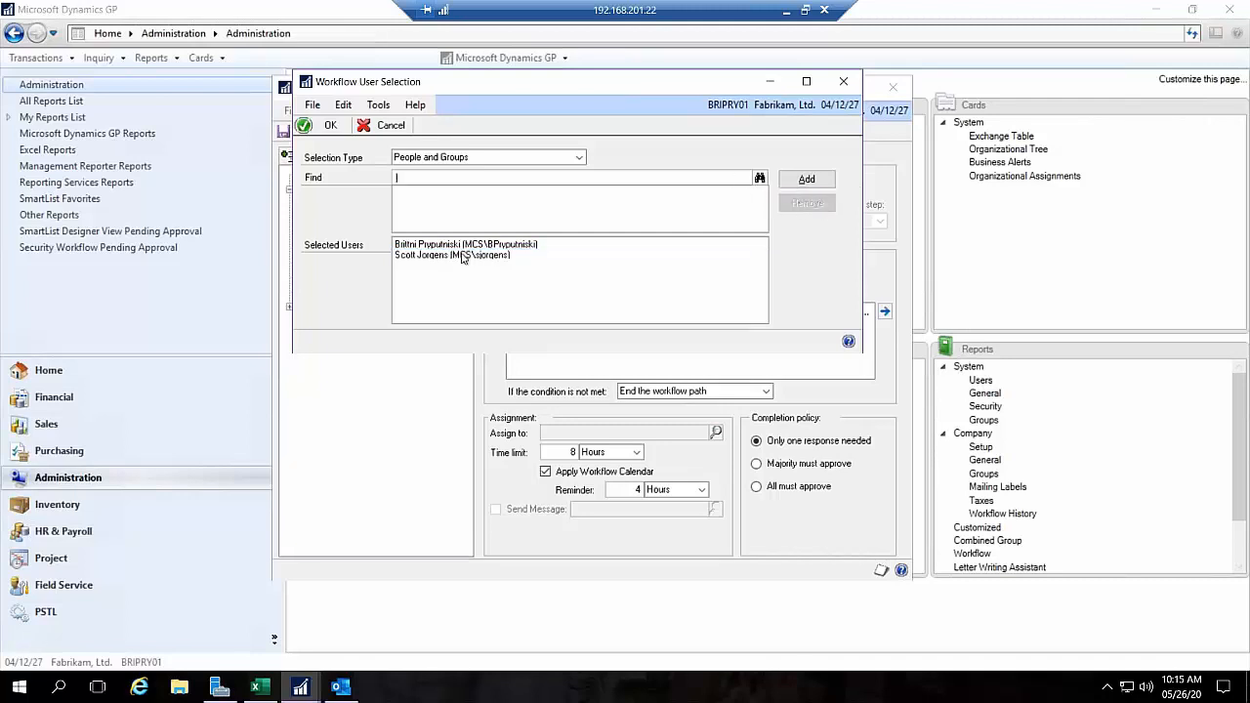
# Step: Accept the two selected approvers and save the step, leaving "End the workflow path" as the action for an unmet condition
pyautogui.click(303, 126)
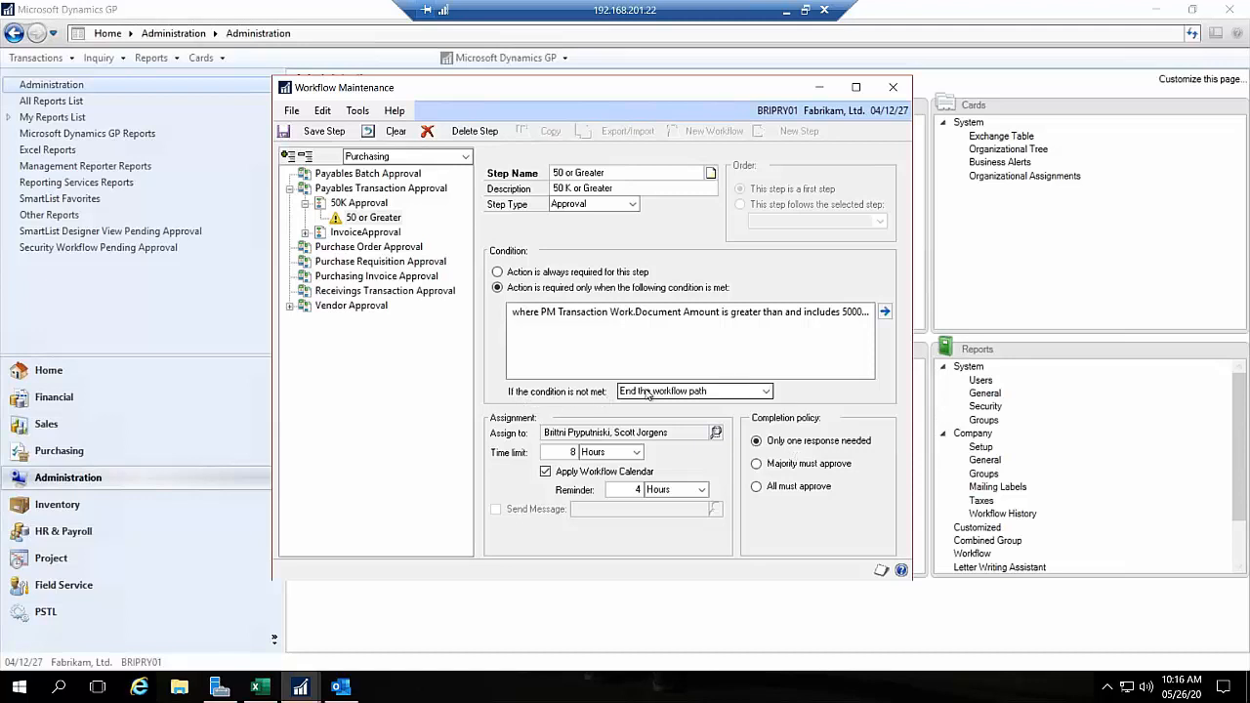
pyautogui.click(649, 391)
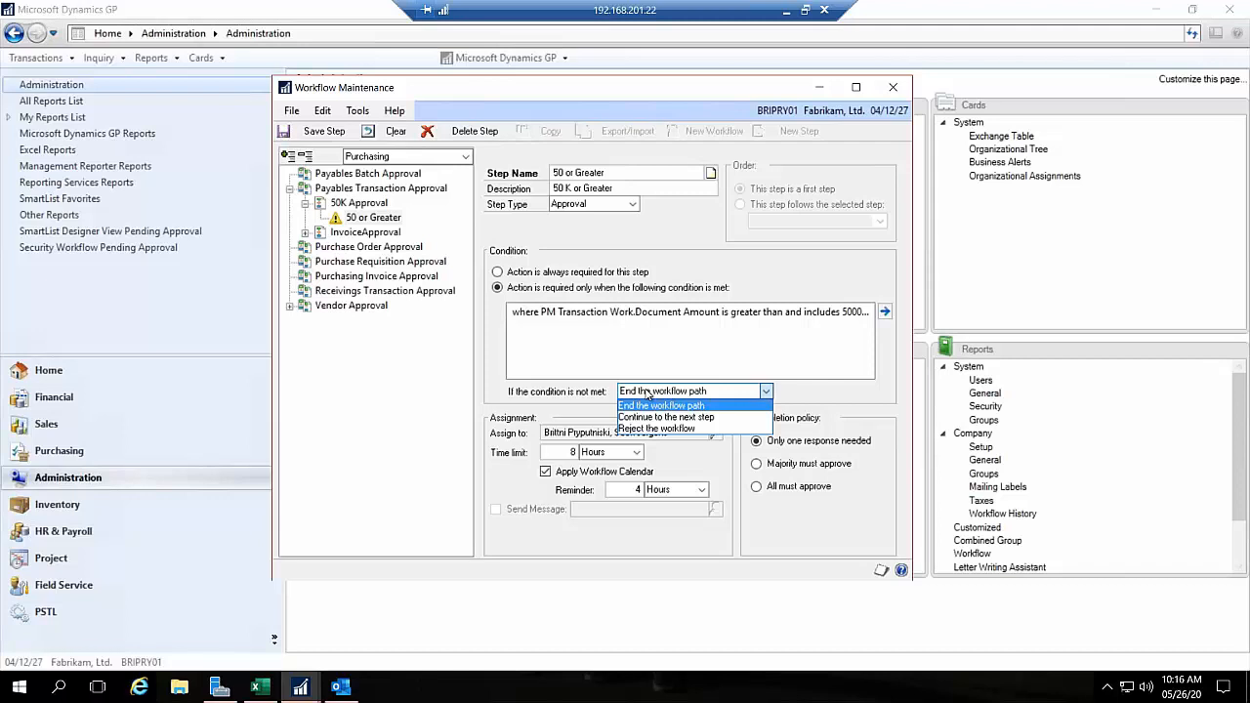
pyautogui.click(586, 356)
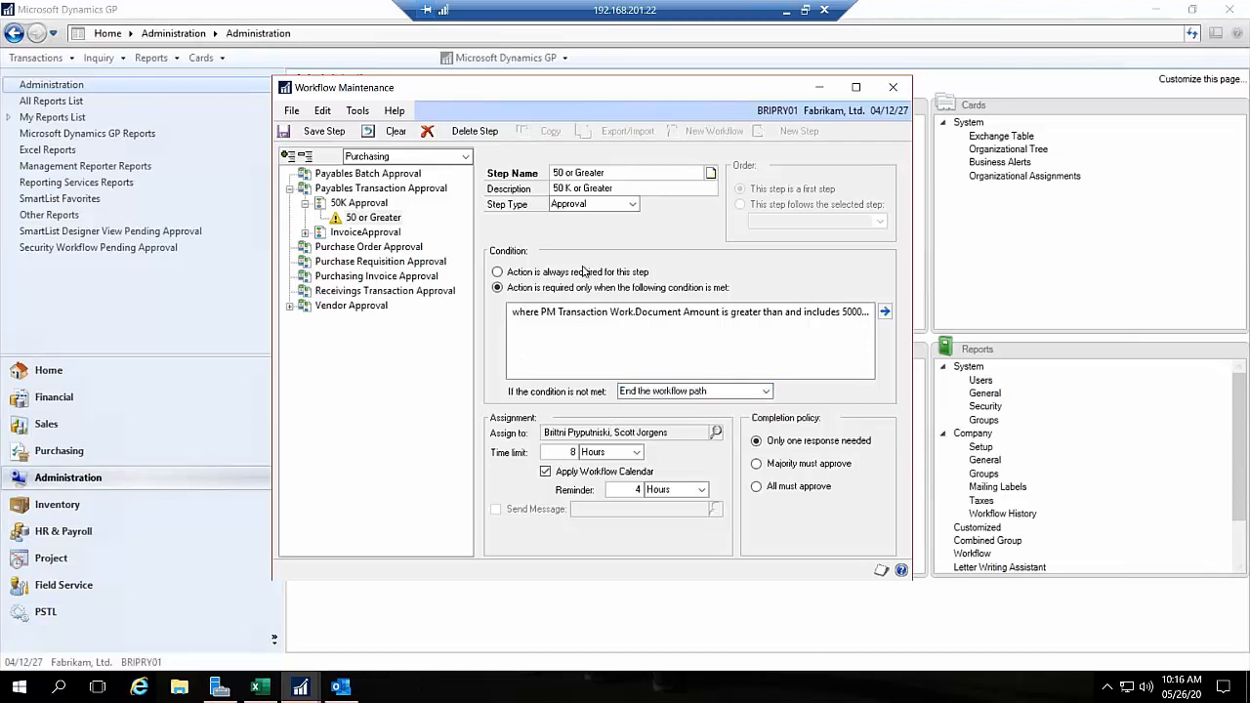
pyautogui.click(322, 131)
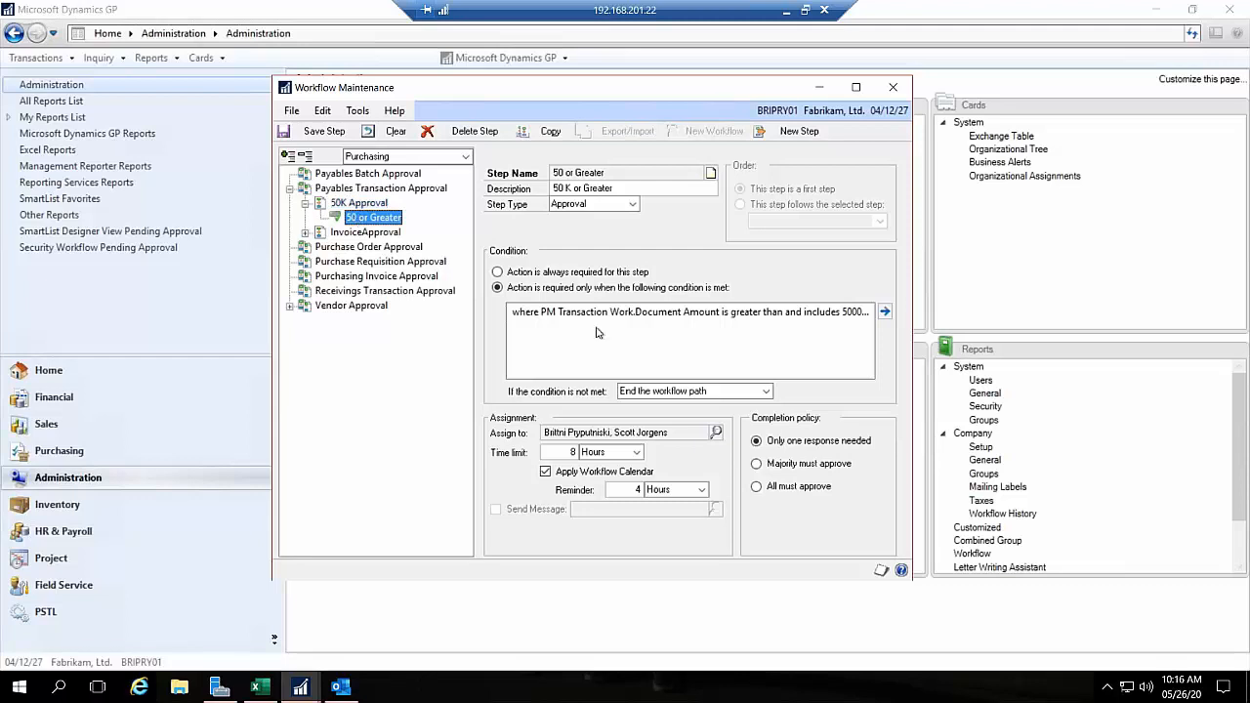
pyautogui.click(833, 313)
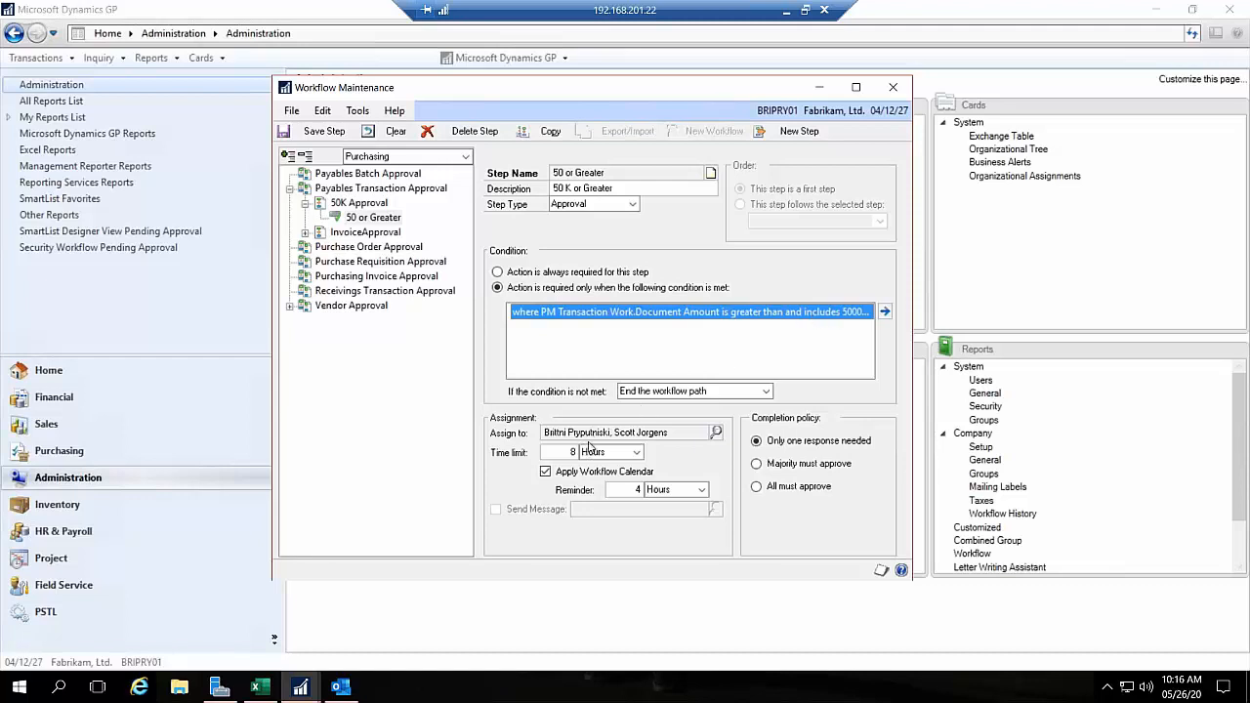
# Step: Save the changes to the 50 or Greater step and display the parent 50K Approval workflow with its steps expanded
pyautogui.click(358, 205)
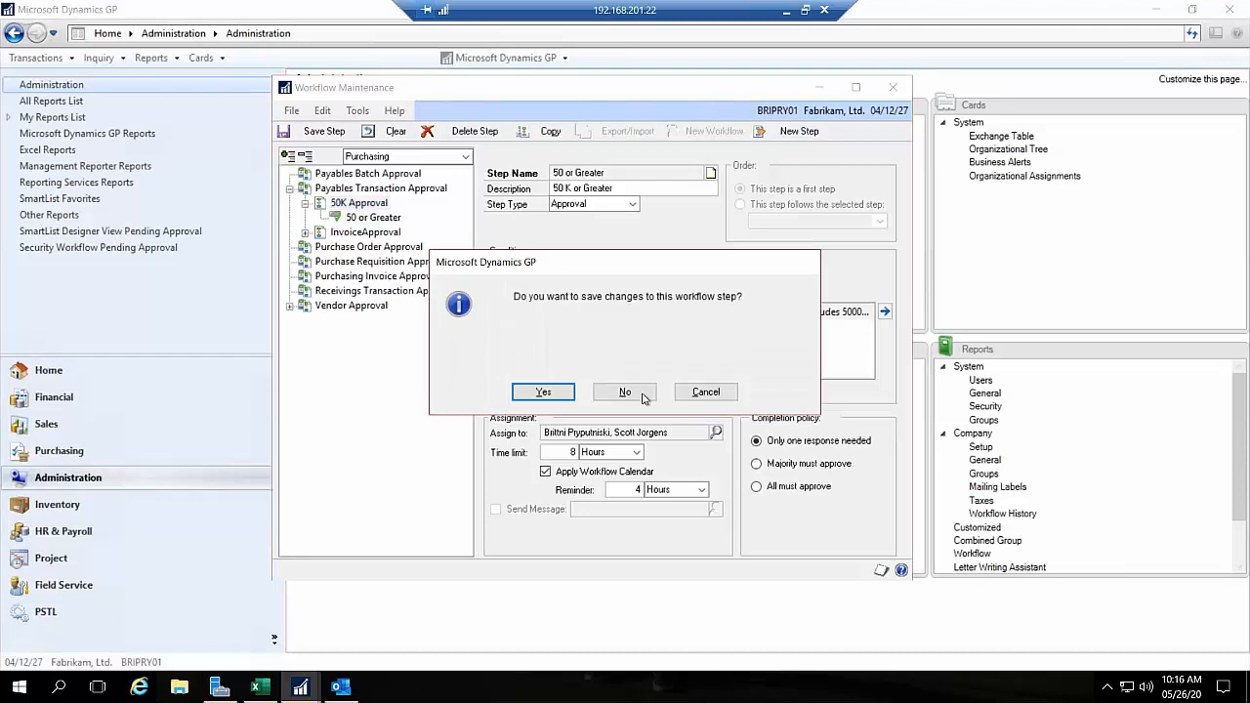
pyautogui.click(543, 391)
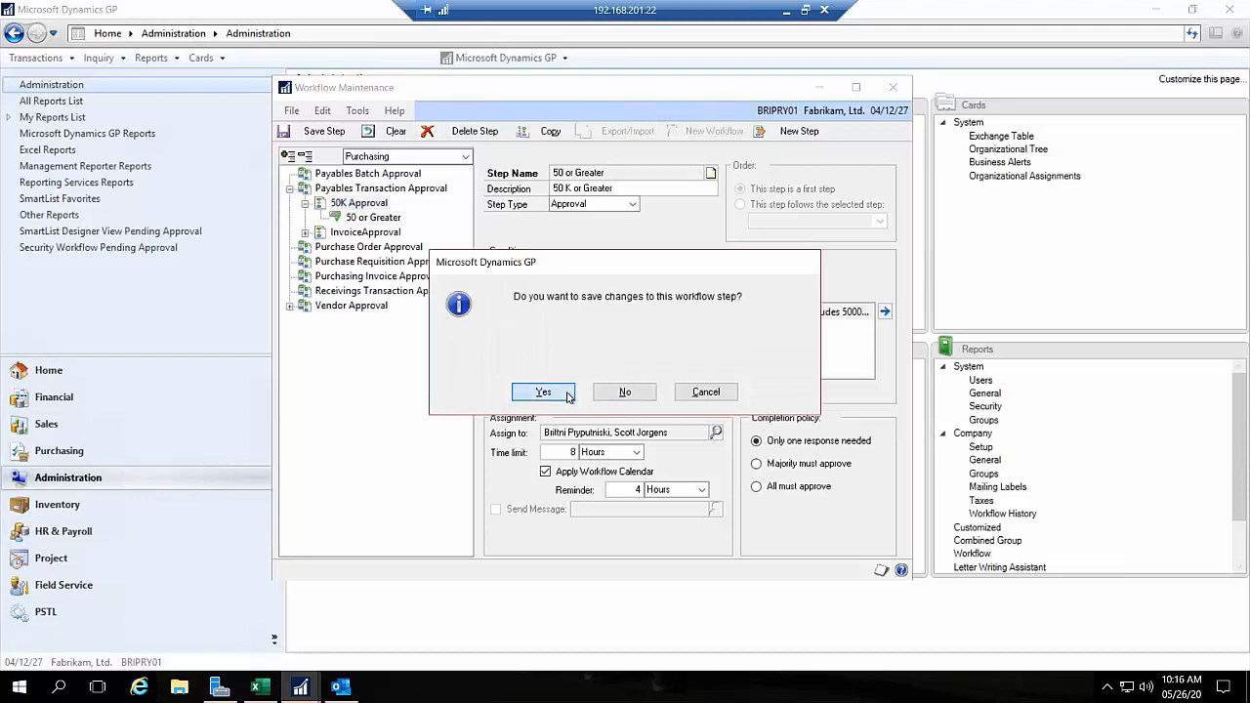
pyautogui.click(306, 204)
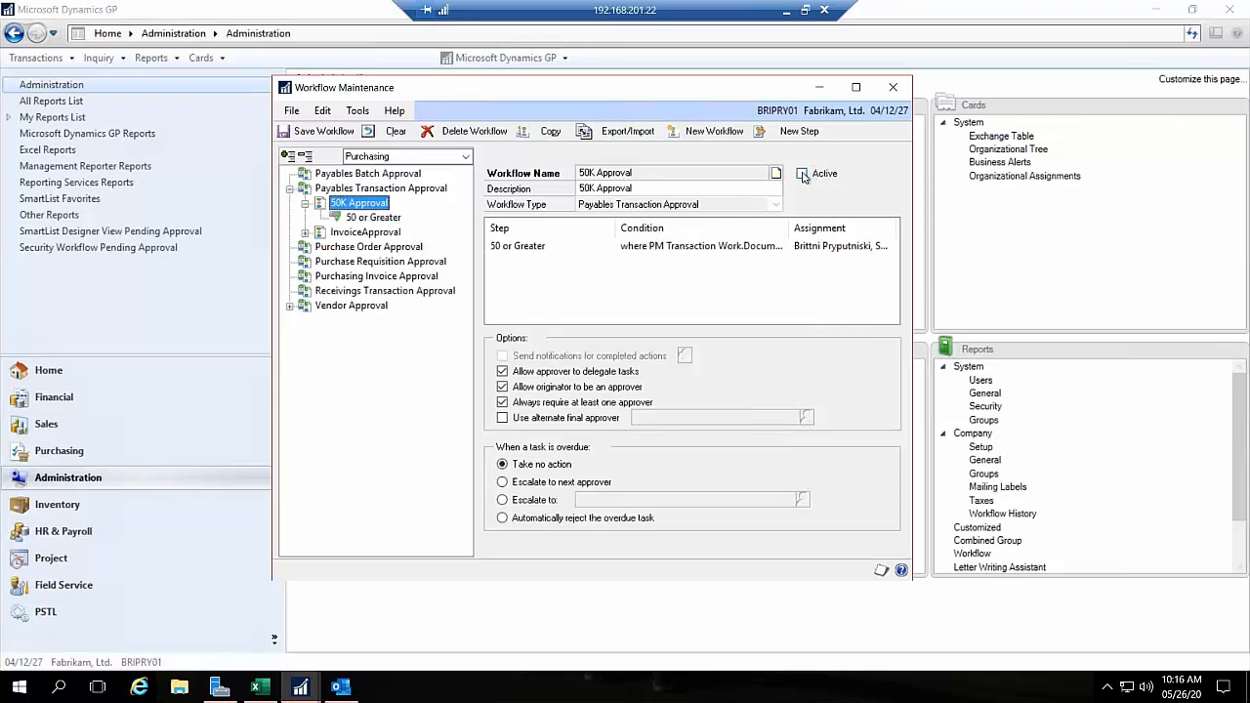
pyautogui.click(359, 204)
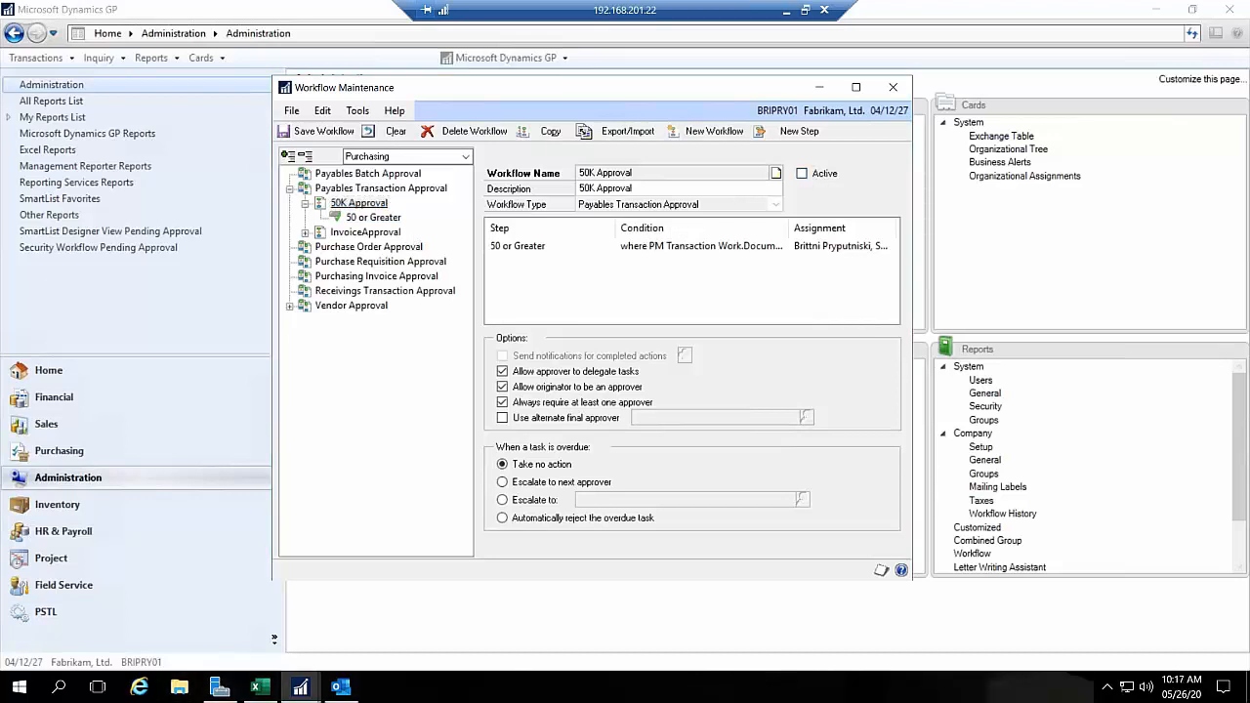
# Step: Find a second manager by first name and add them to the managers of the Payables Transaction Approval workflow type
pyautogui.rightClick(359, 204)
pyautogui.click(351, 188)
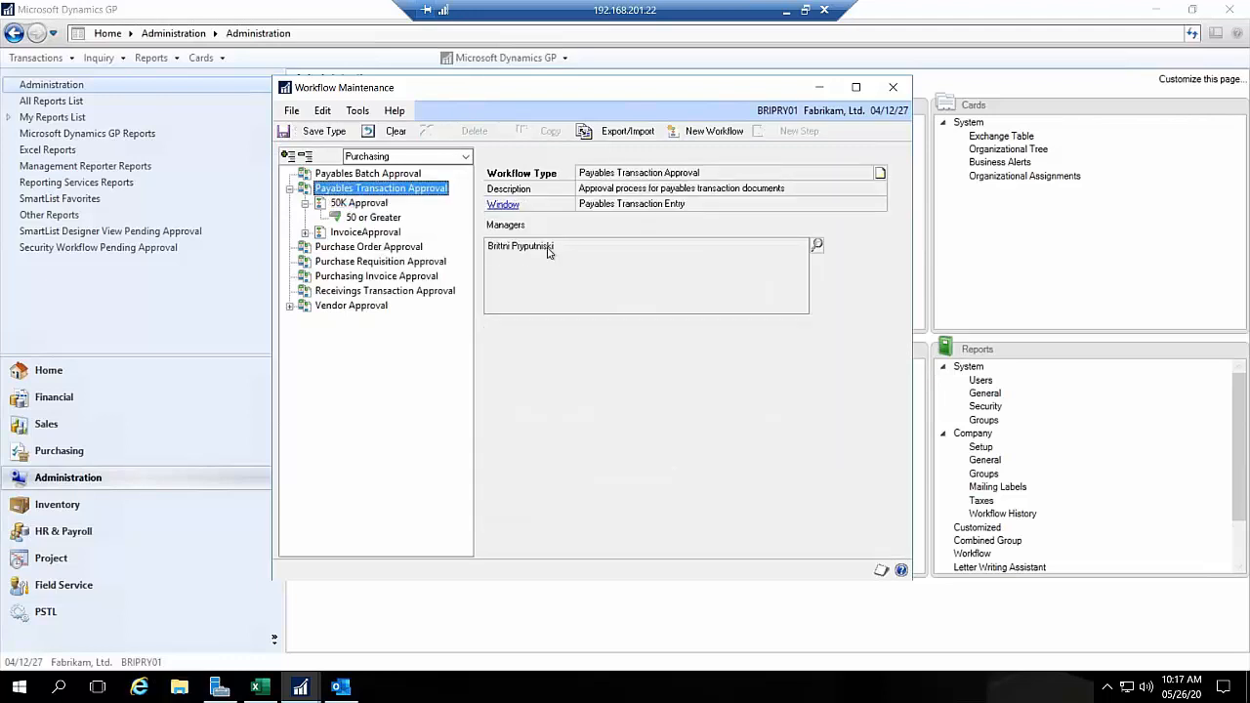
pyautogui.click(816, 245)
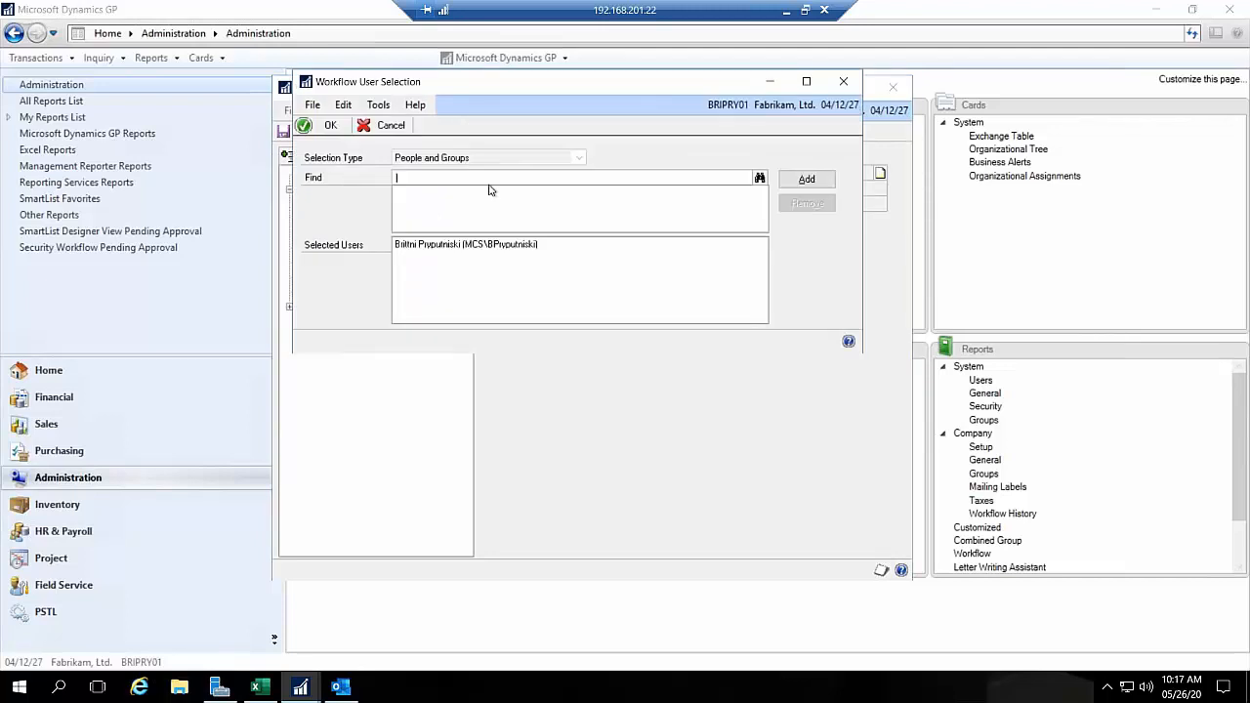
pyautogui.write('scott')
pyautogui.click(807, 180)
pyautogui.click(807, 180)
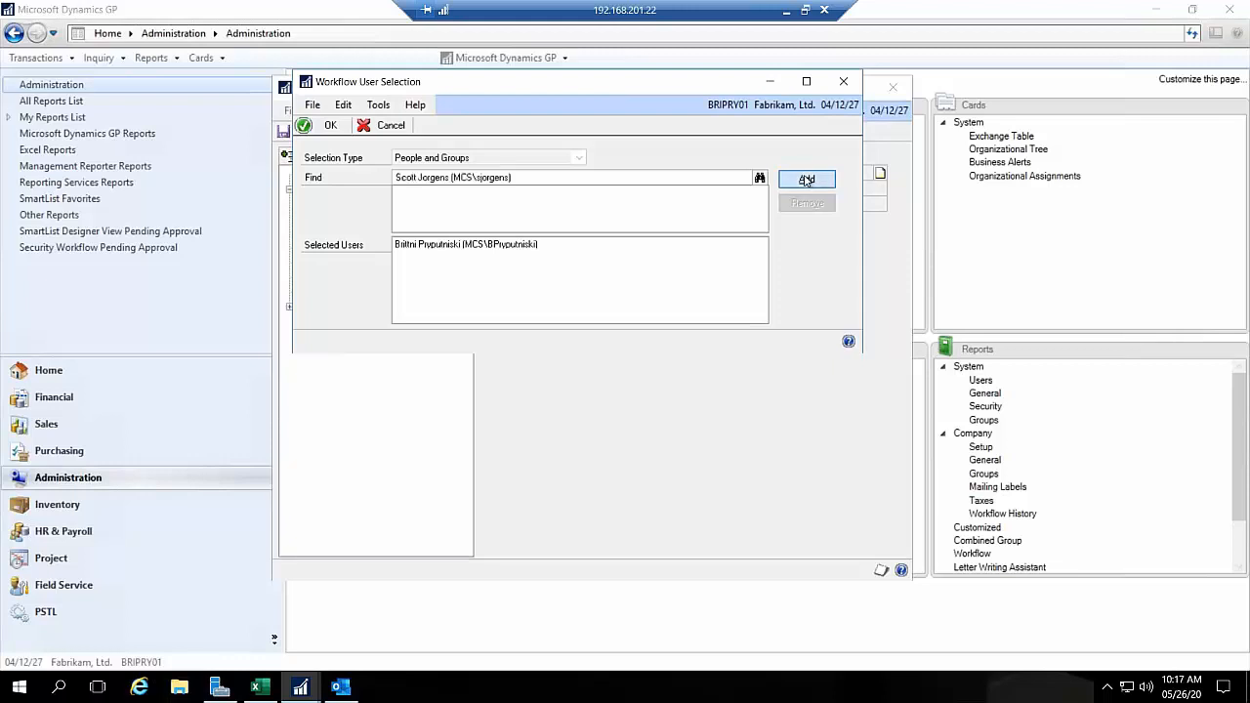
pyautogui.click(330, 125)
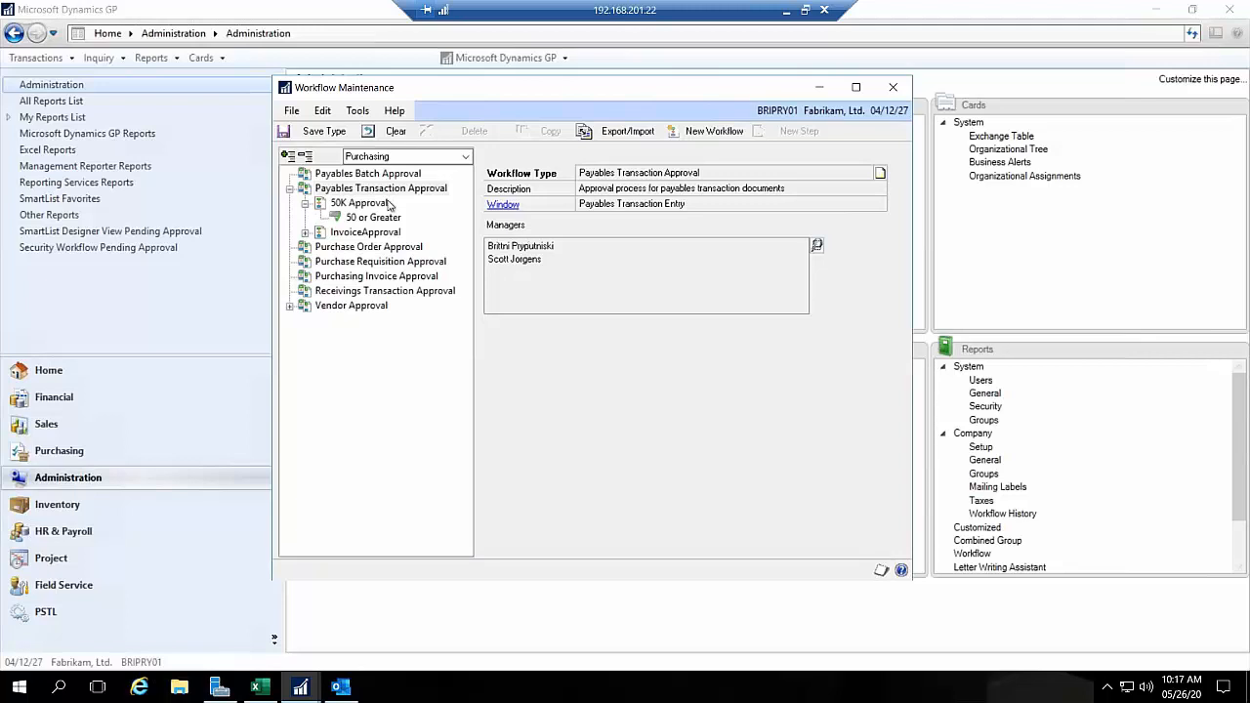
# Step: Mark the 50K Approval workflow as active
pyautogui.click(349, 203)
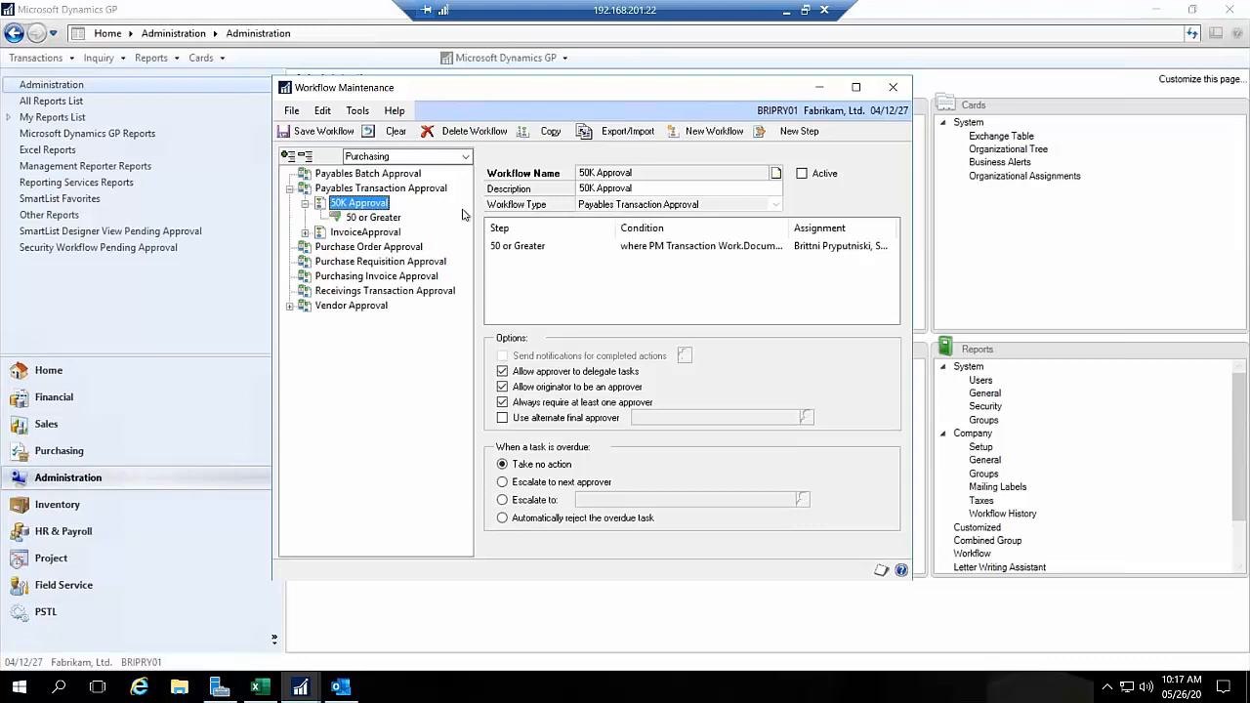
pyautogui.click(802, 174)
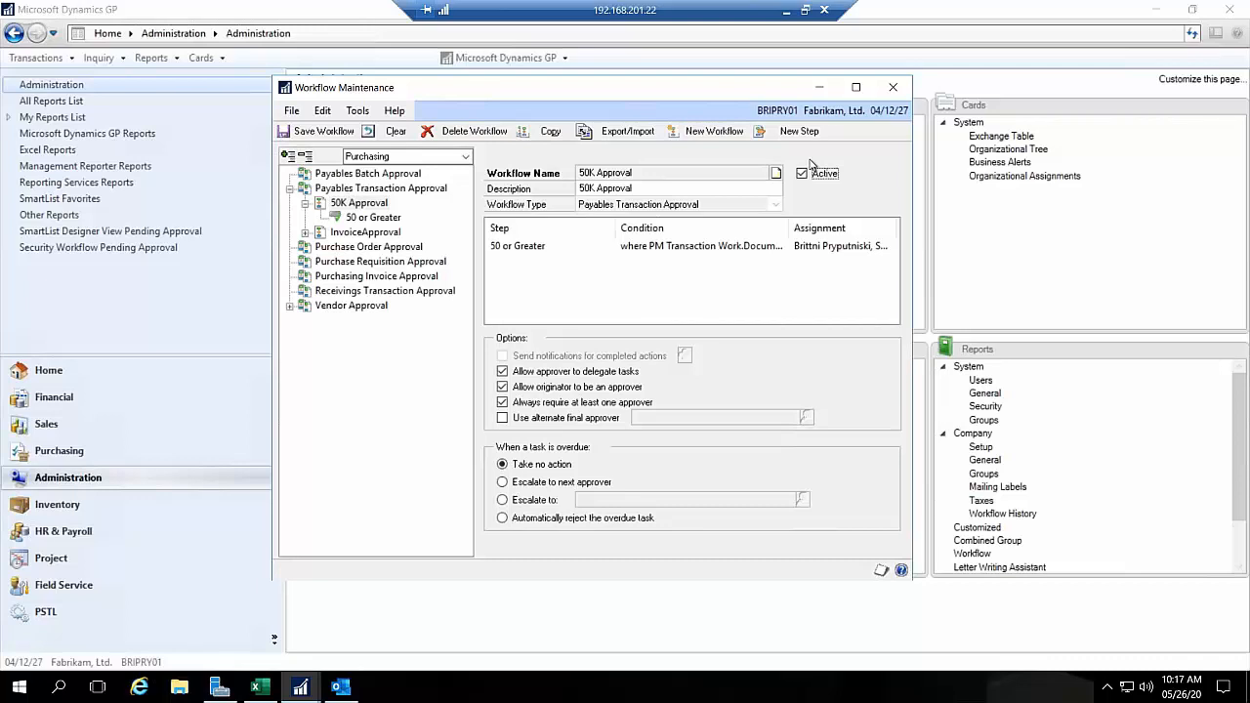
pyautogui.click(112, 454)
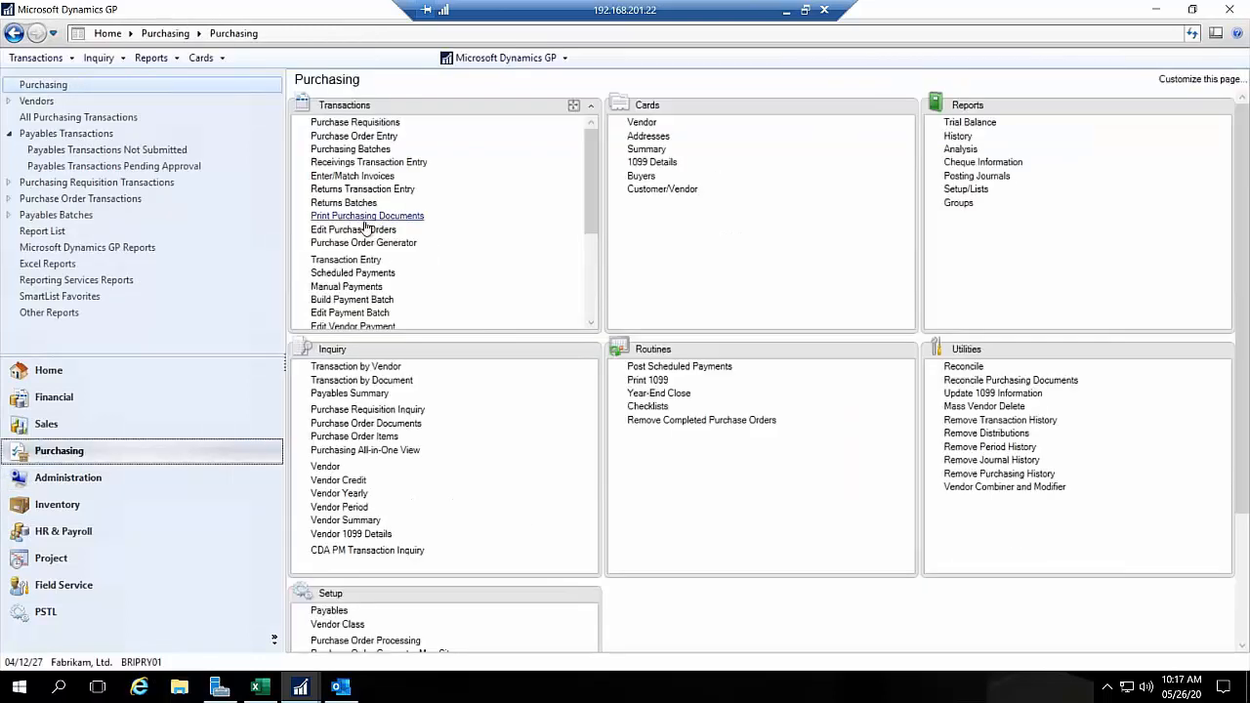
pyautogui.click(344, 260)
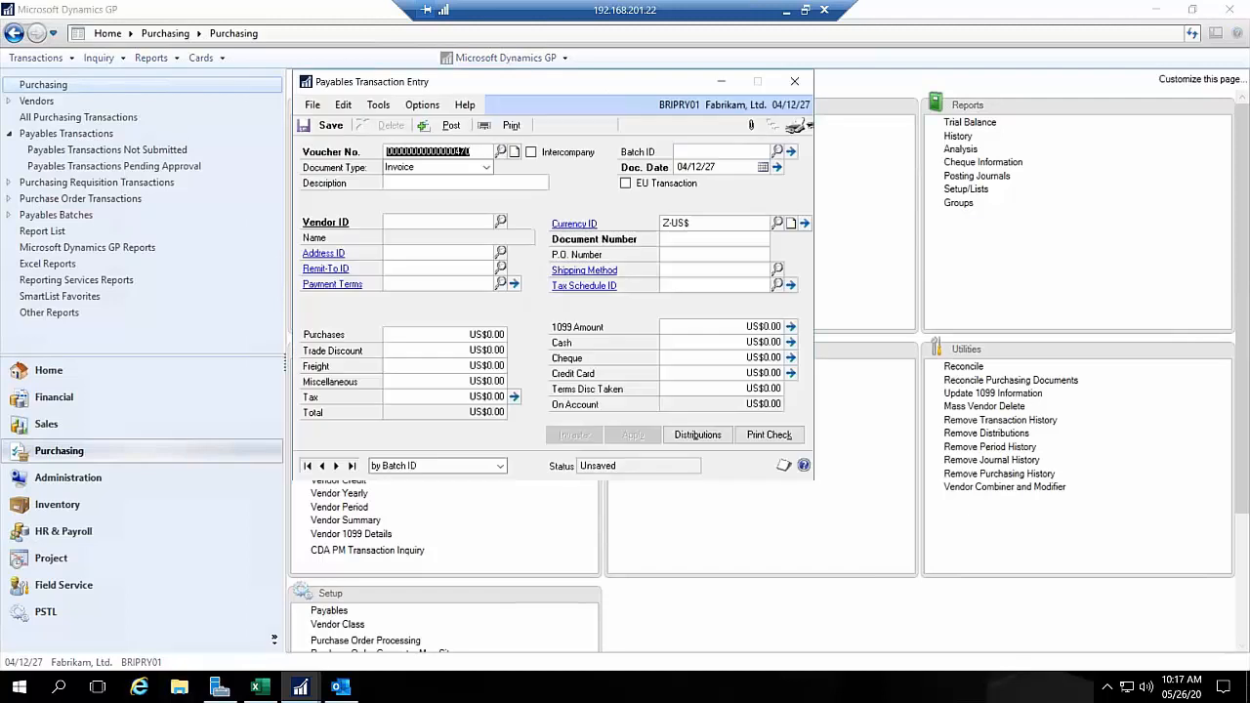
pyautogui.press('Tab')
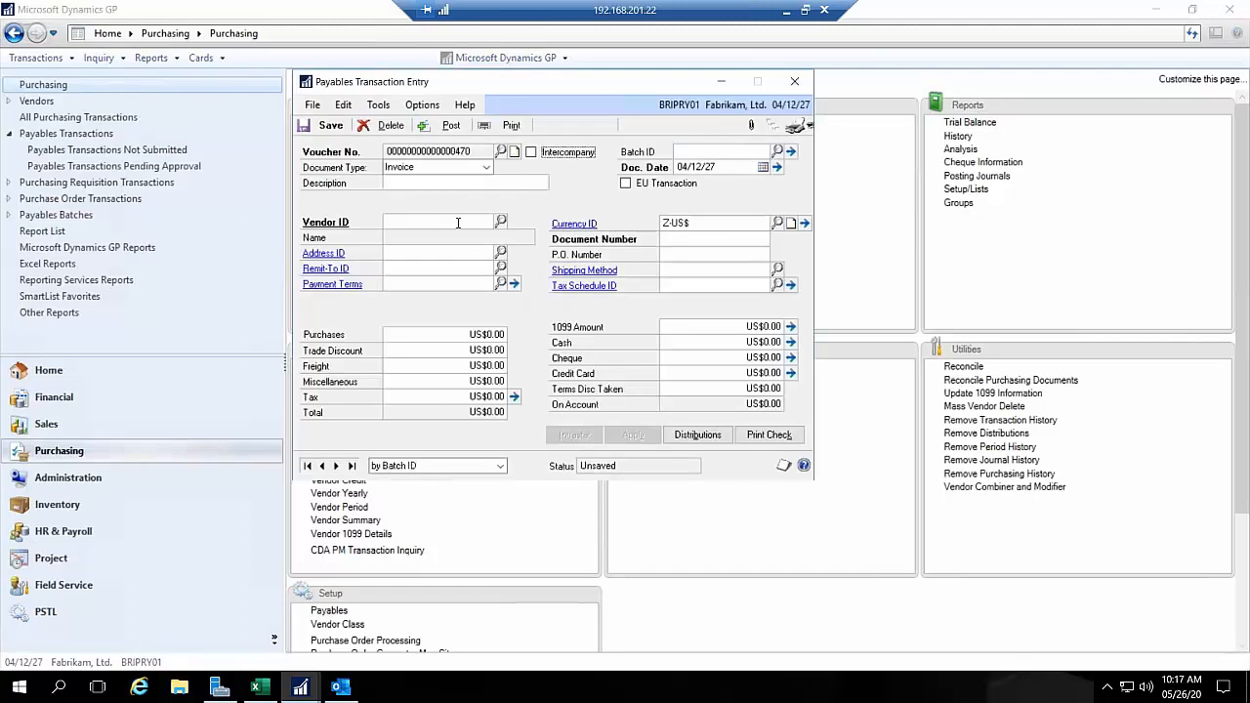
pyautogui.press('Tab')
pyautogui.press('Tab')
pyautogui.click(500, 222)
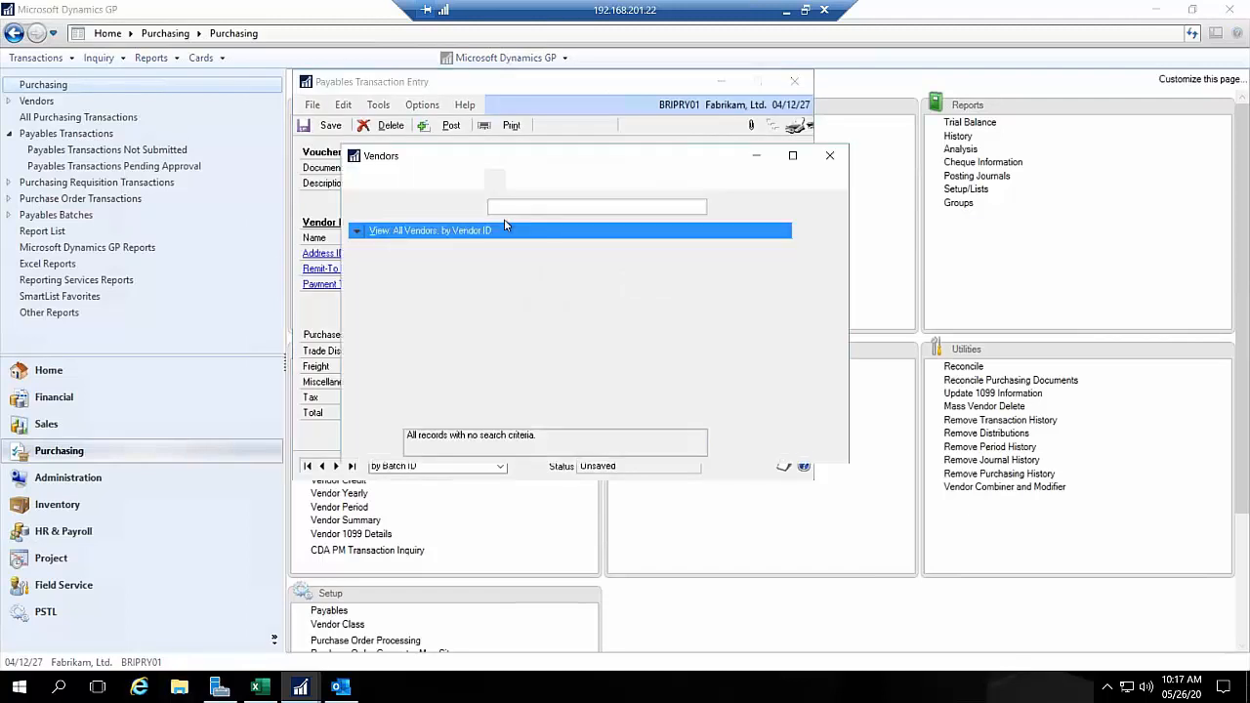
pyautogui.doubleClick(462, 262)
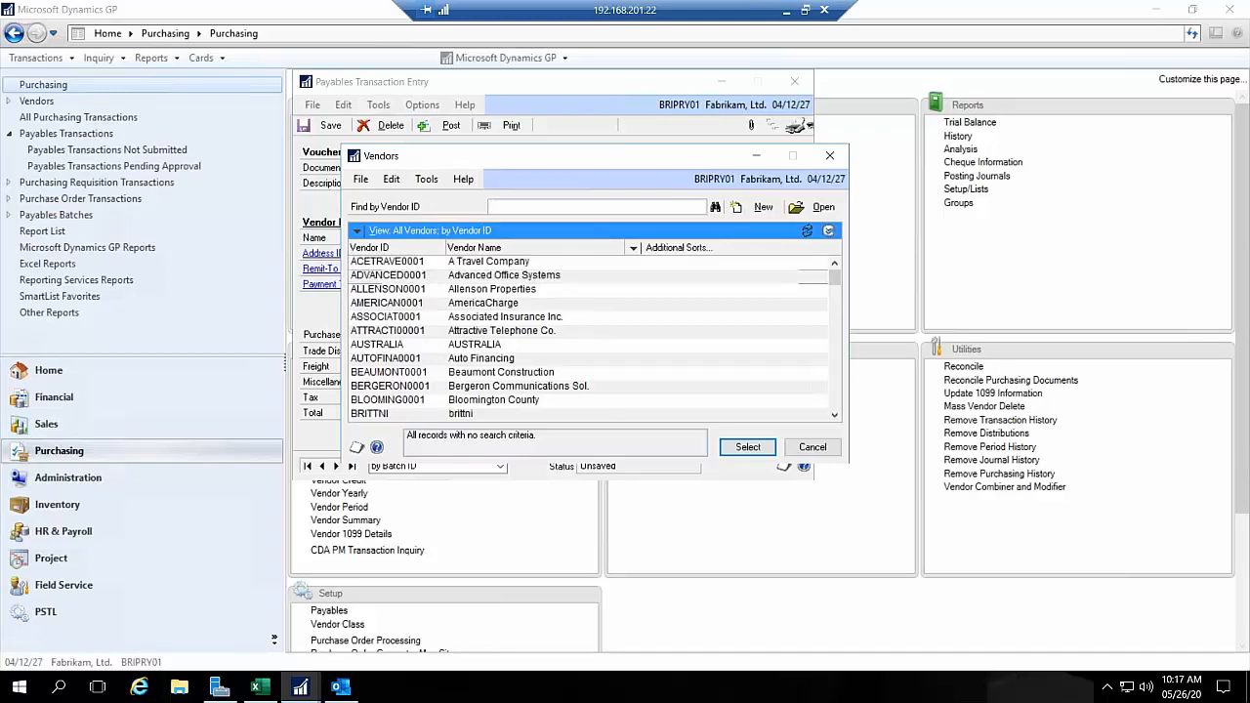
pyautogui.press('Tab')
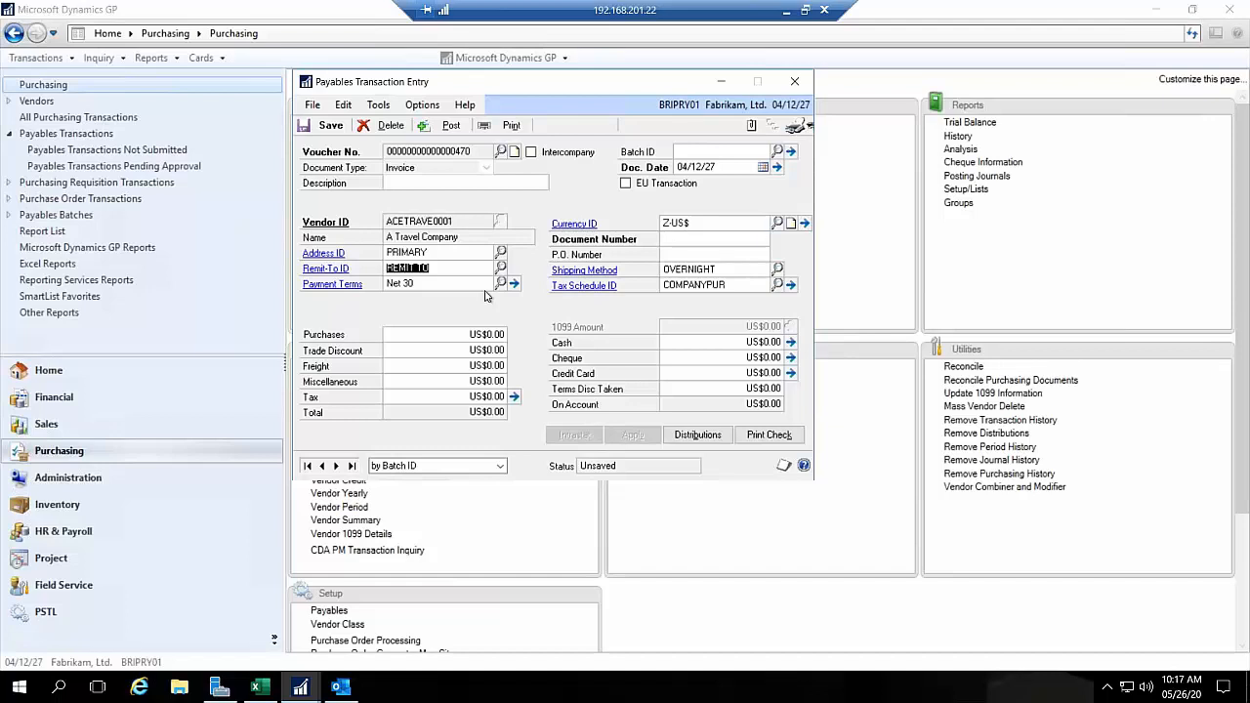
pyautogui.click(685, 152)
pyautogui.write('BRITT')
pyautogui.press('Tab')
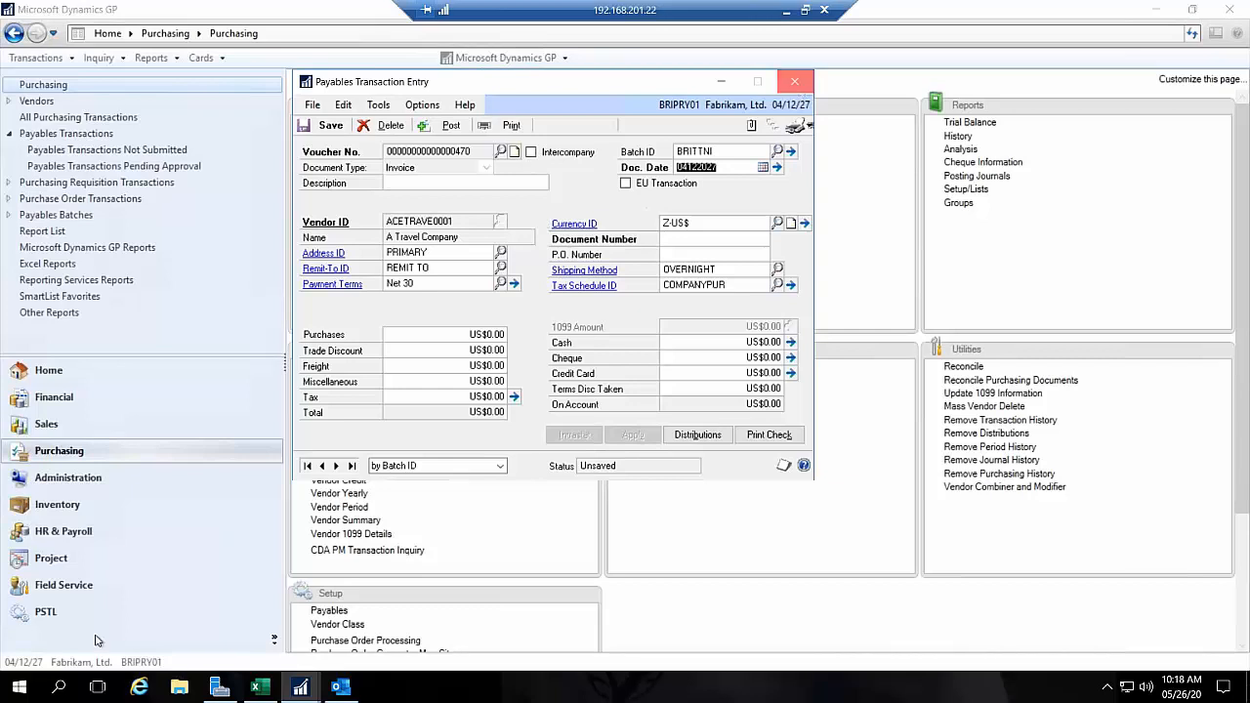
pyautogui.click(794, 81)
pyautogui.click(624, 392)
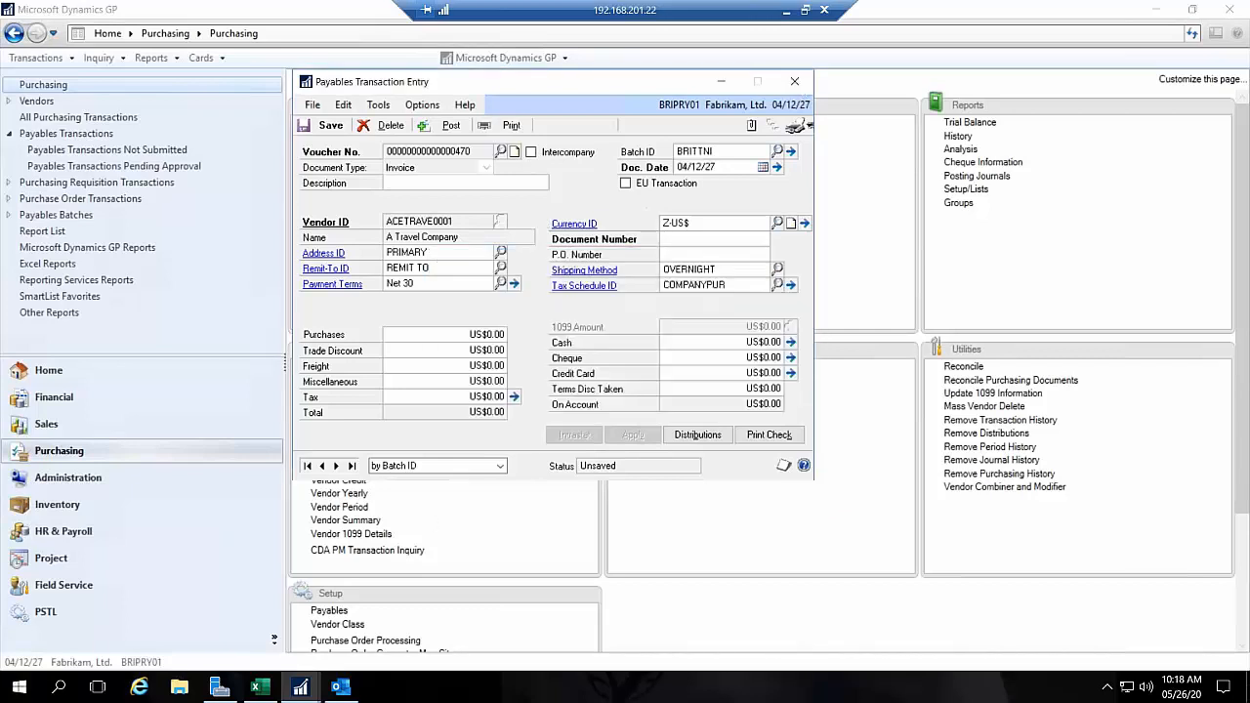
# Step: Return to Workflow Maintenance, save the activated 50K Approval workflow, and minimize the window
pyautogui.moveTo(300, 687)
pyautogui.click(376, 635)
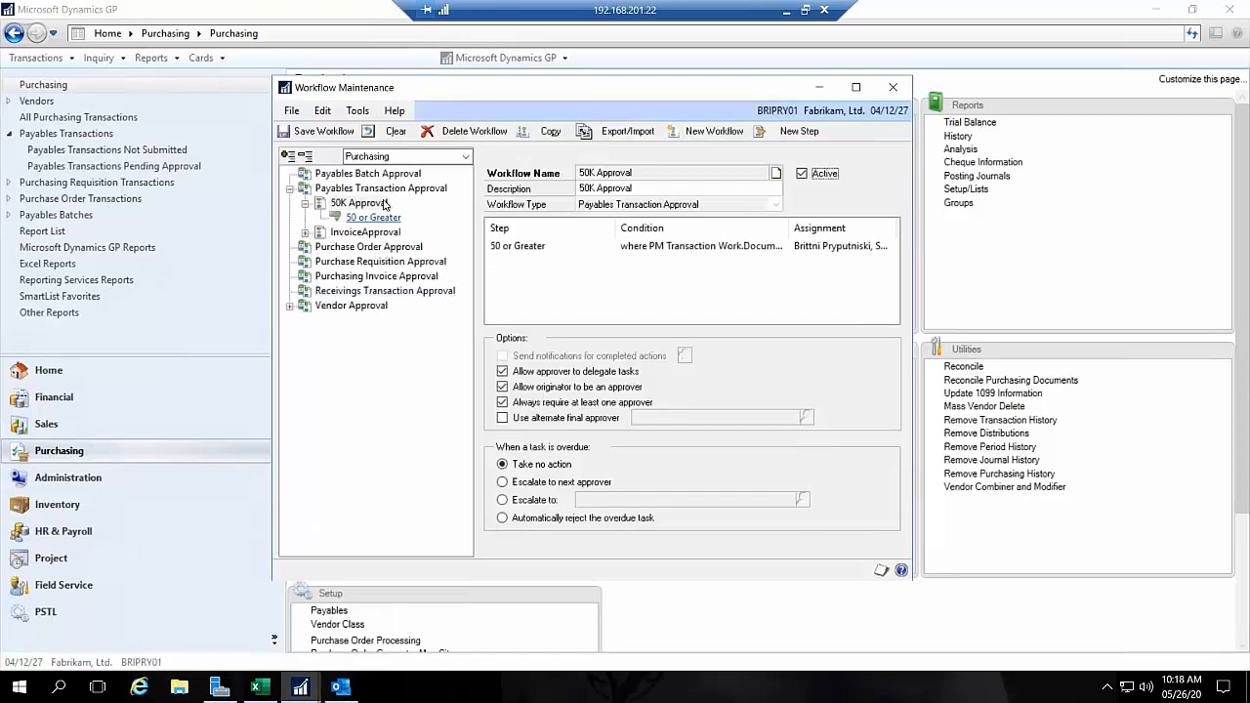
pyautogui.click(317, 131)
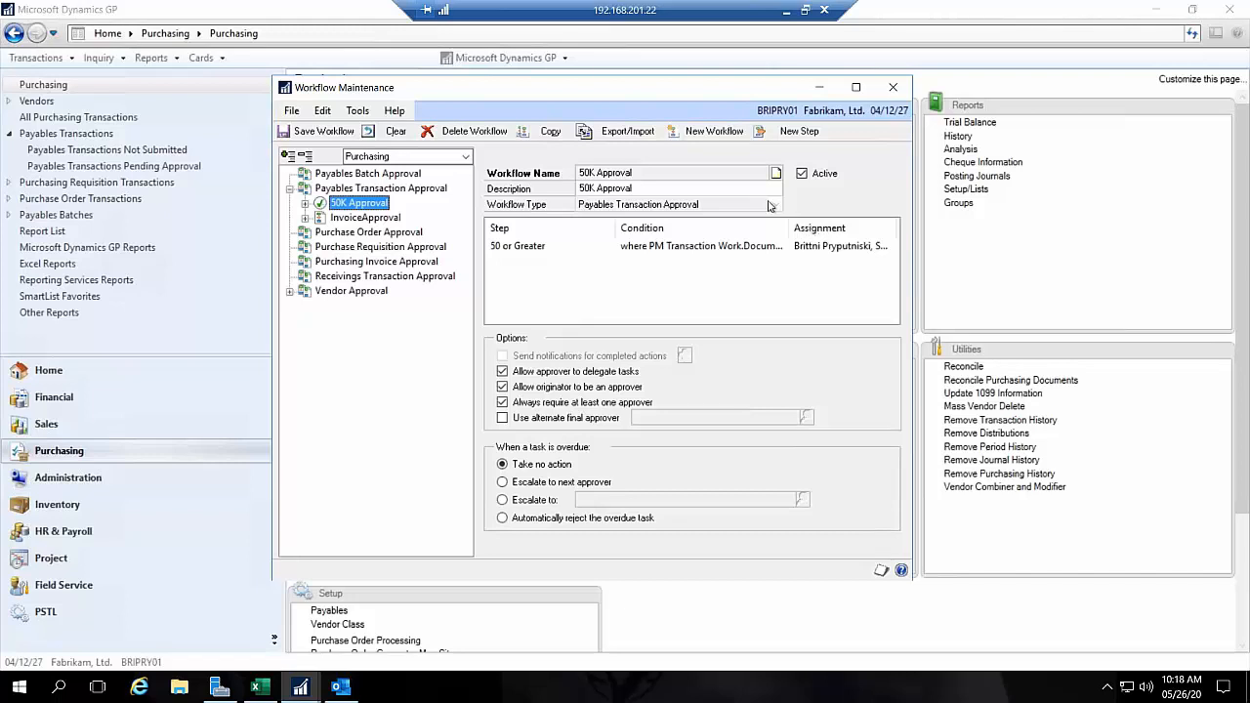
pyautogui.click(820, 90)
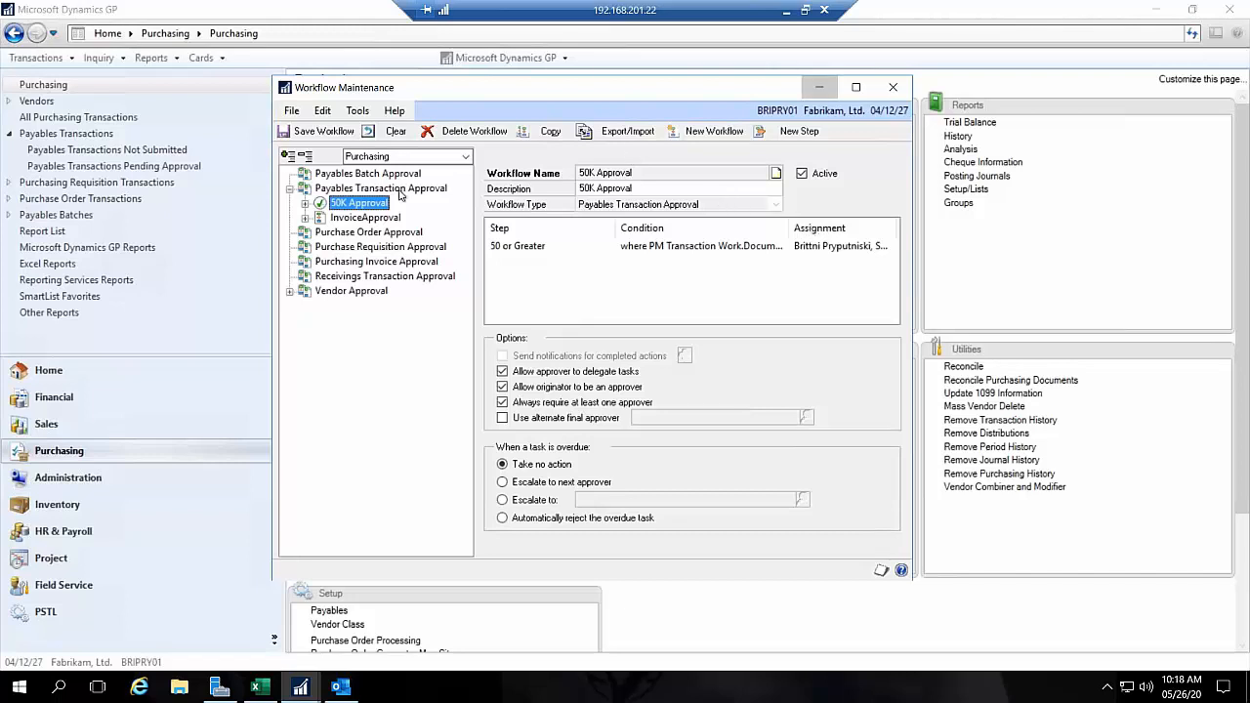
pyautogui.click(469, 267)
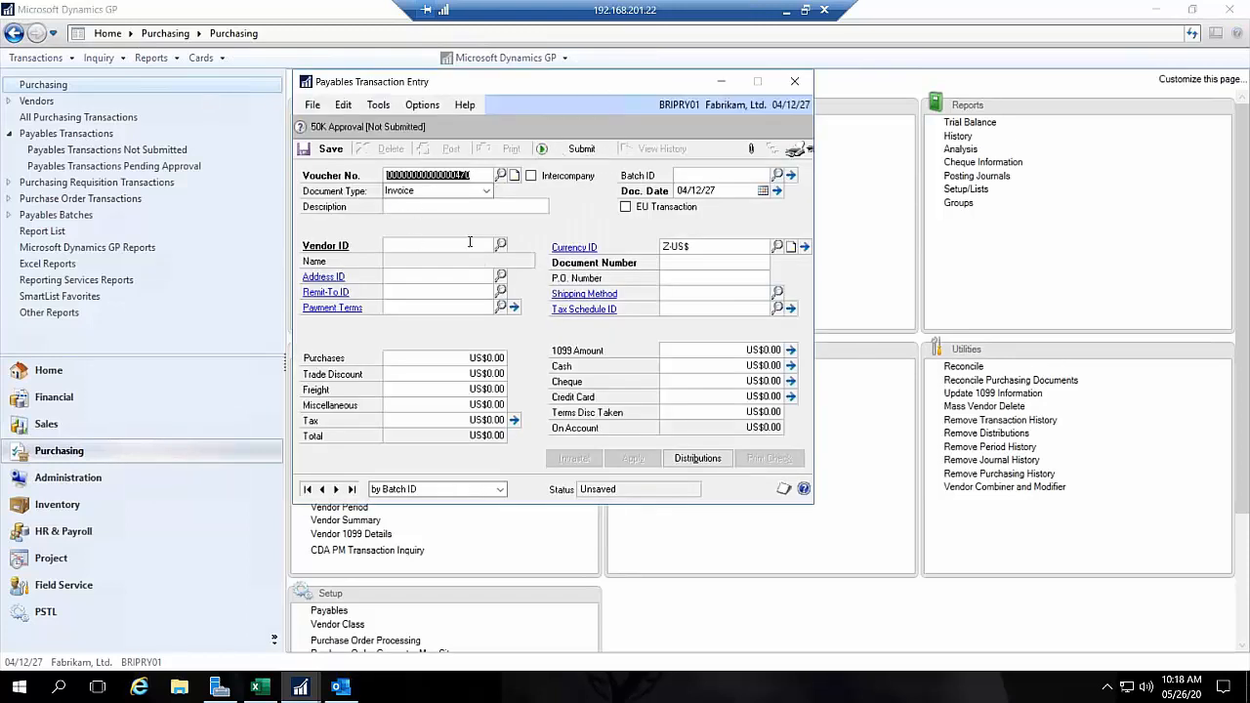
pyautogui.click(500, 243)
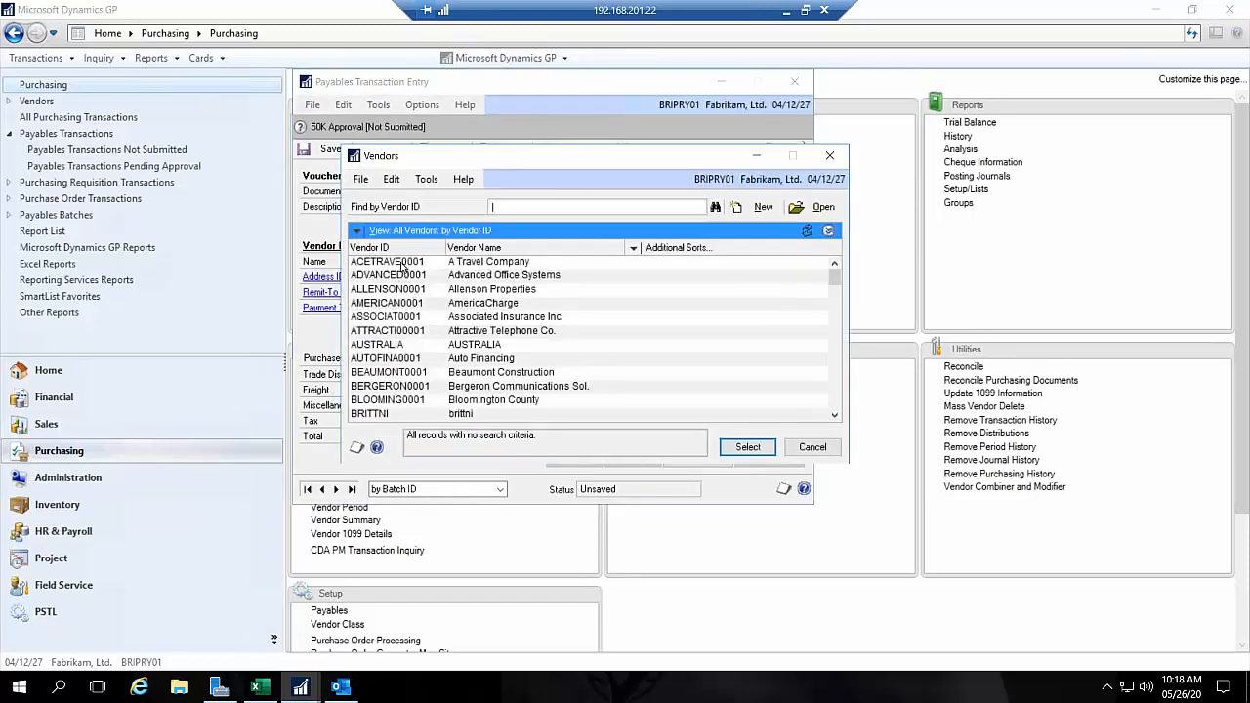
pyautogui.doubleClick(412, 263)
pyautogui.press('Tab')
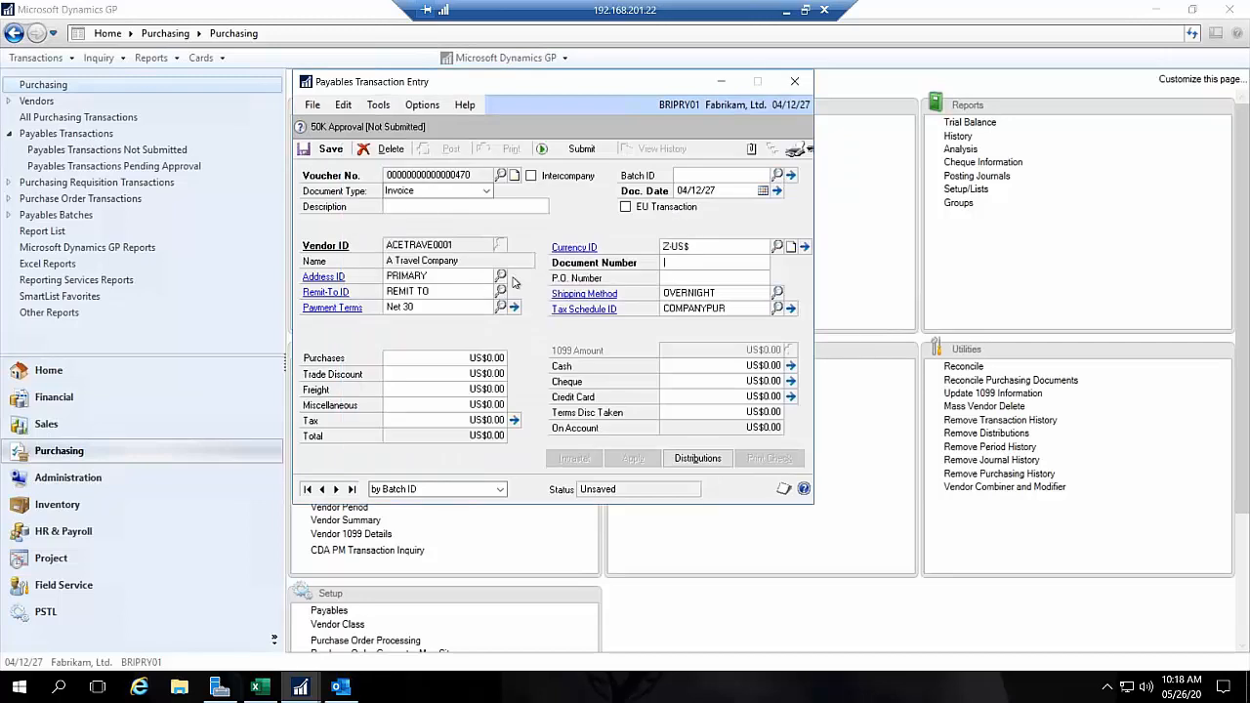
pyautogui.write('123')
pyautogui.press('Tab')
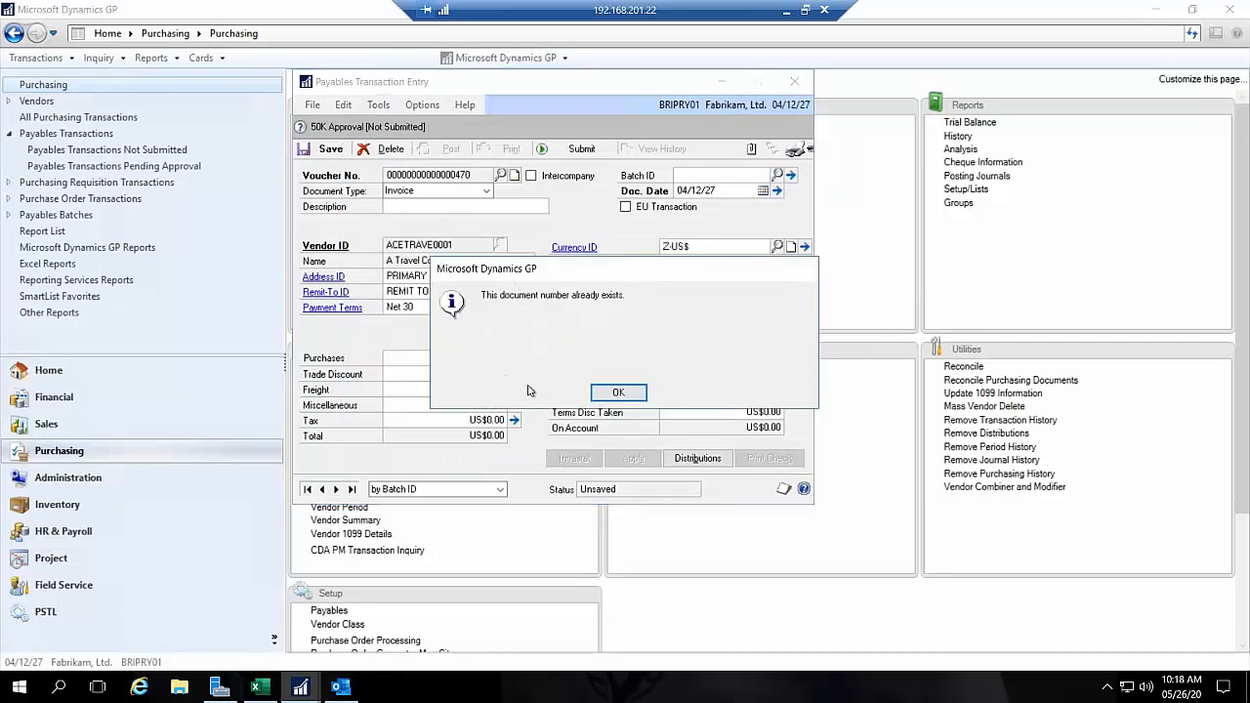
pyautogui.click(618, 393)
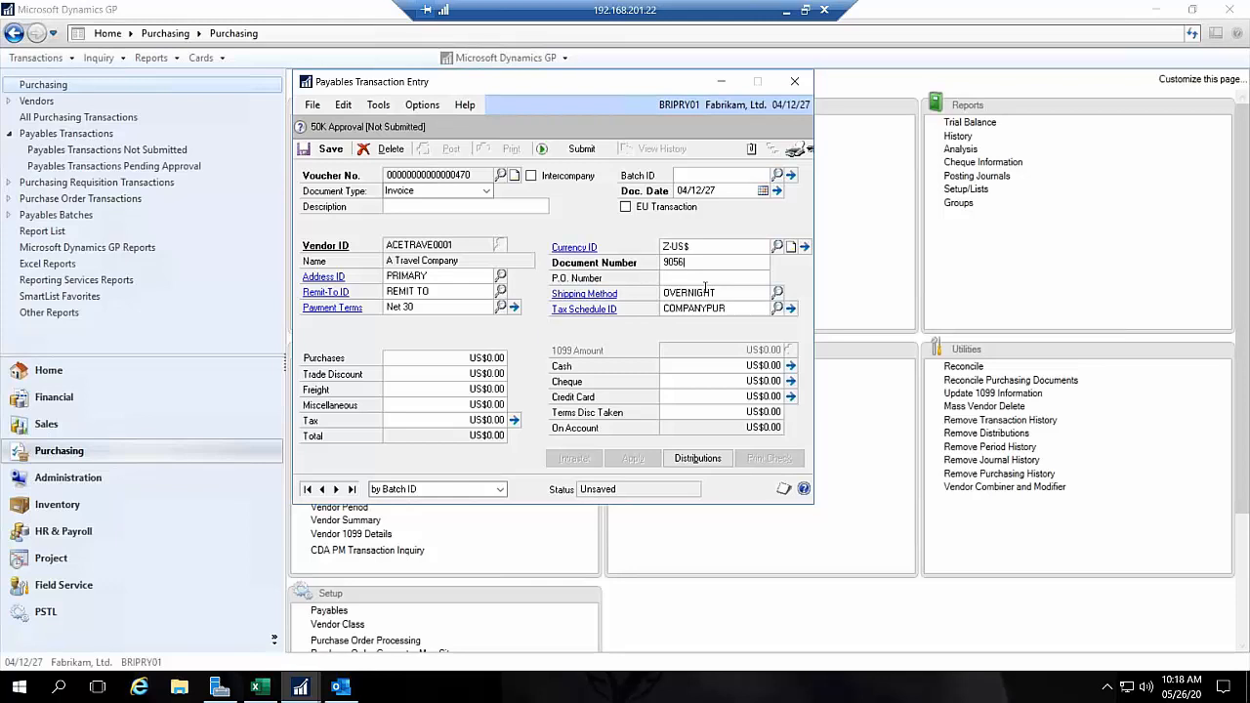
# Step: Set the invoice's purchases amount to 60000 and fill in its batch ID
pyautogui.click(482, 356)
pyautogui.write('60000')
pyautogui.press('Tab')
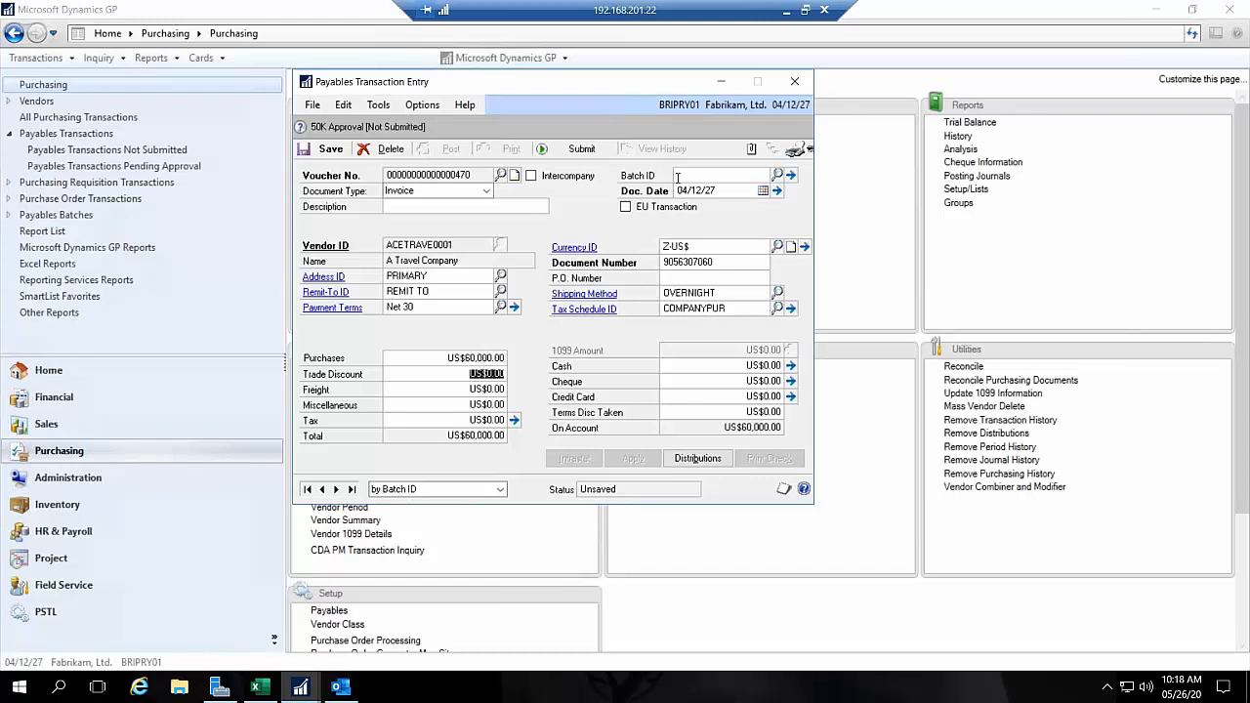
pyautogui.click(678, 176)
pyautogui.write('BRITTNI')
pyautogui.press('Tab')
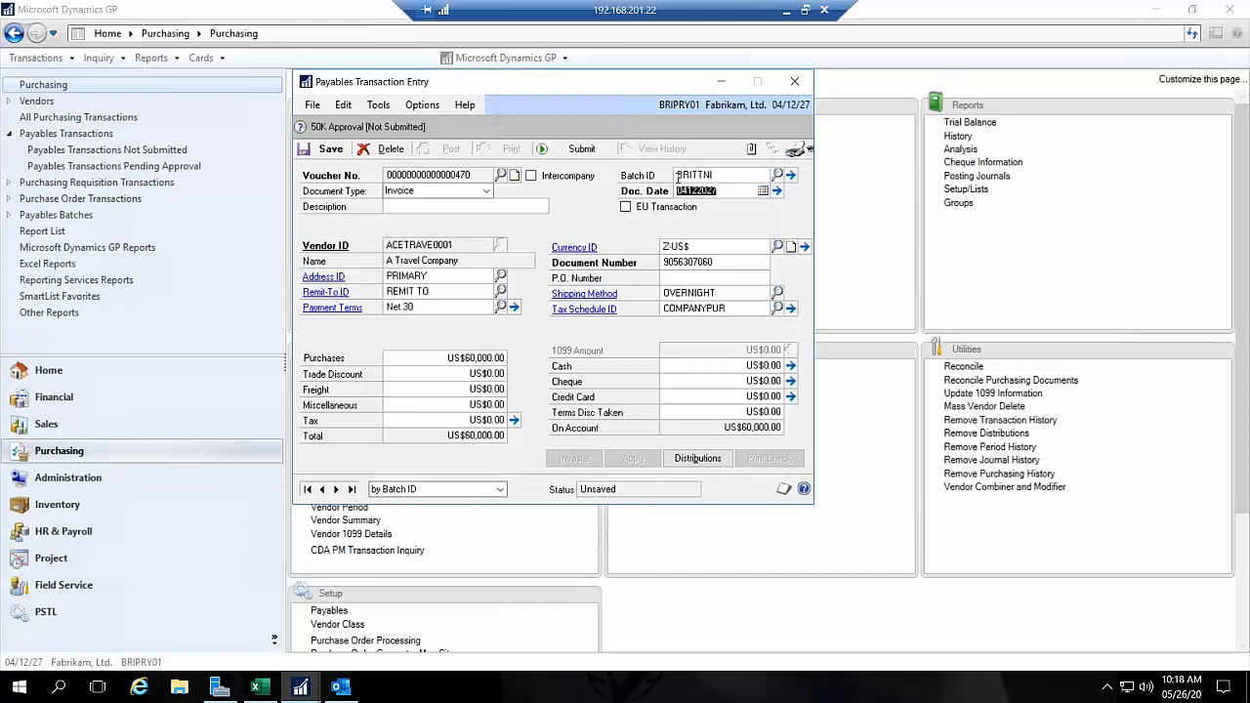
# Step: Submit the invoice for workflow approval and bring the submitted voucher back up in Payables Transaction Entry
pyautogui.click(579, 149)
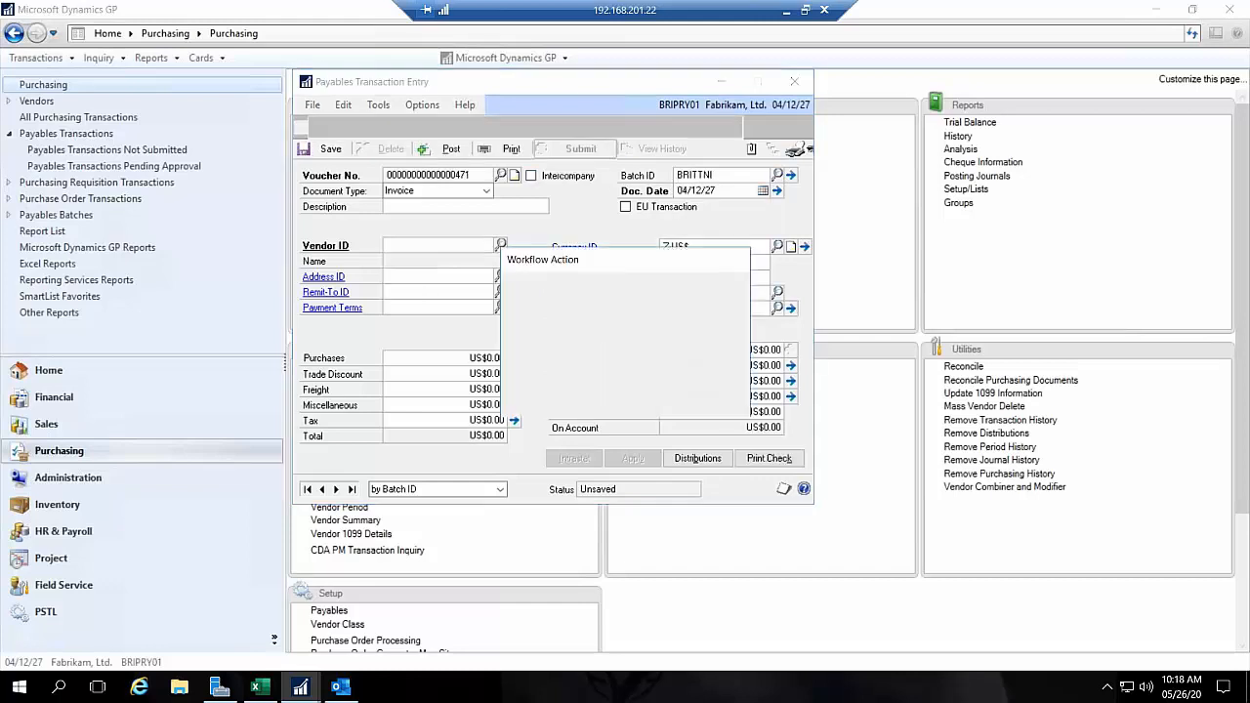
pyautogui.click(668, 404)
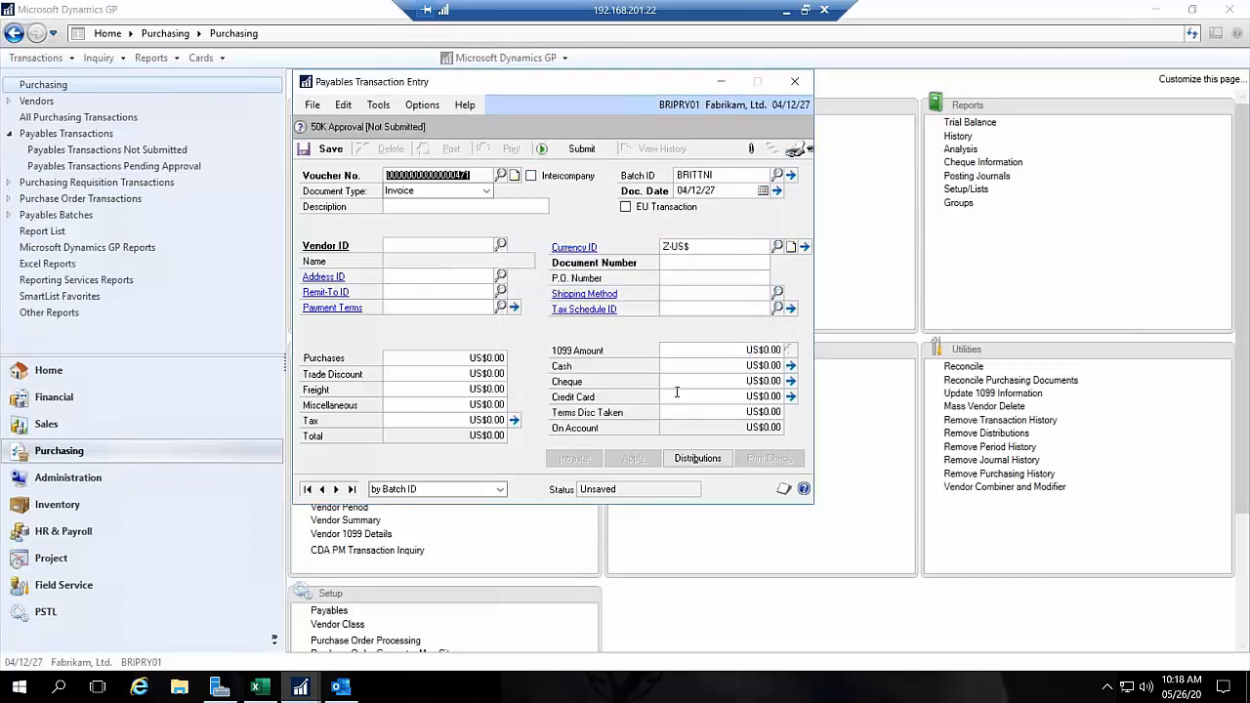
pyautogui.click(321, 489)
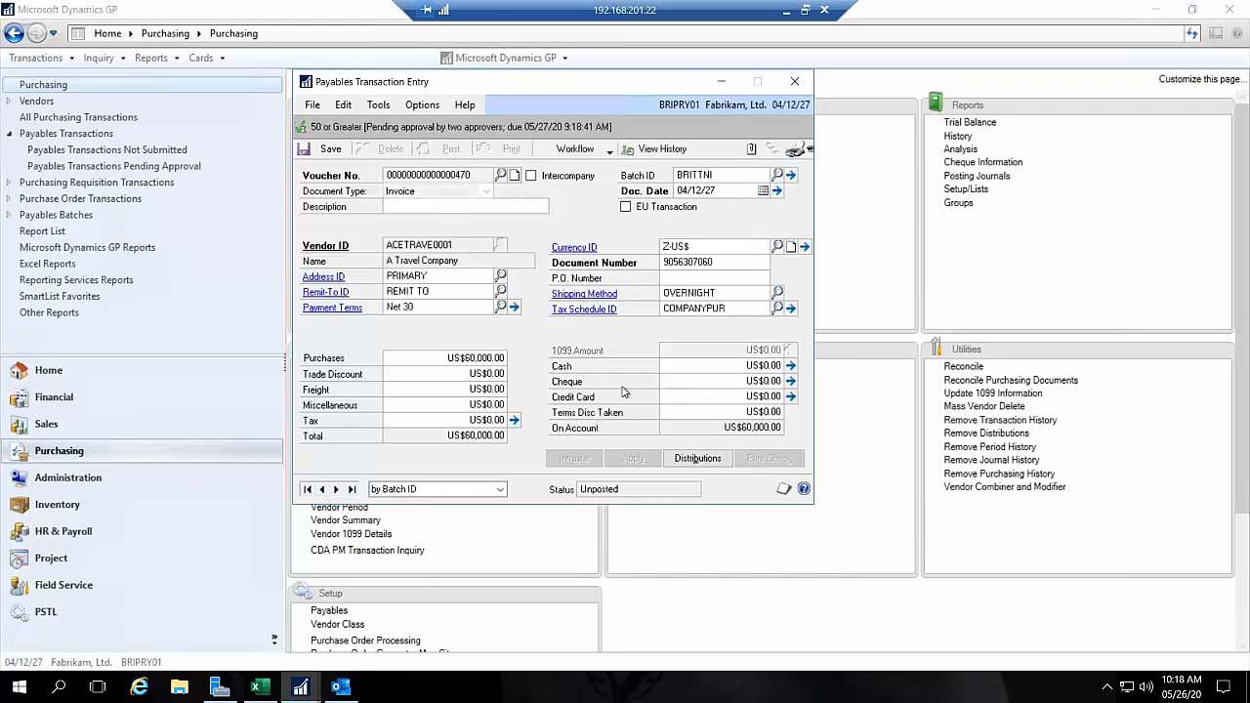
# Step: Check the voucher's available workflow actions, and view the users assigned to the 50 or Greater step in its workflow history
pyautogui.click(608, 151)
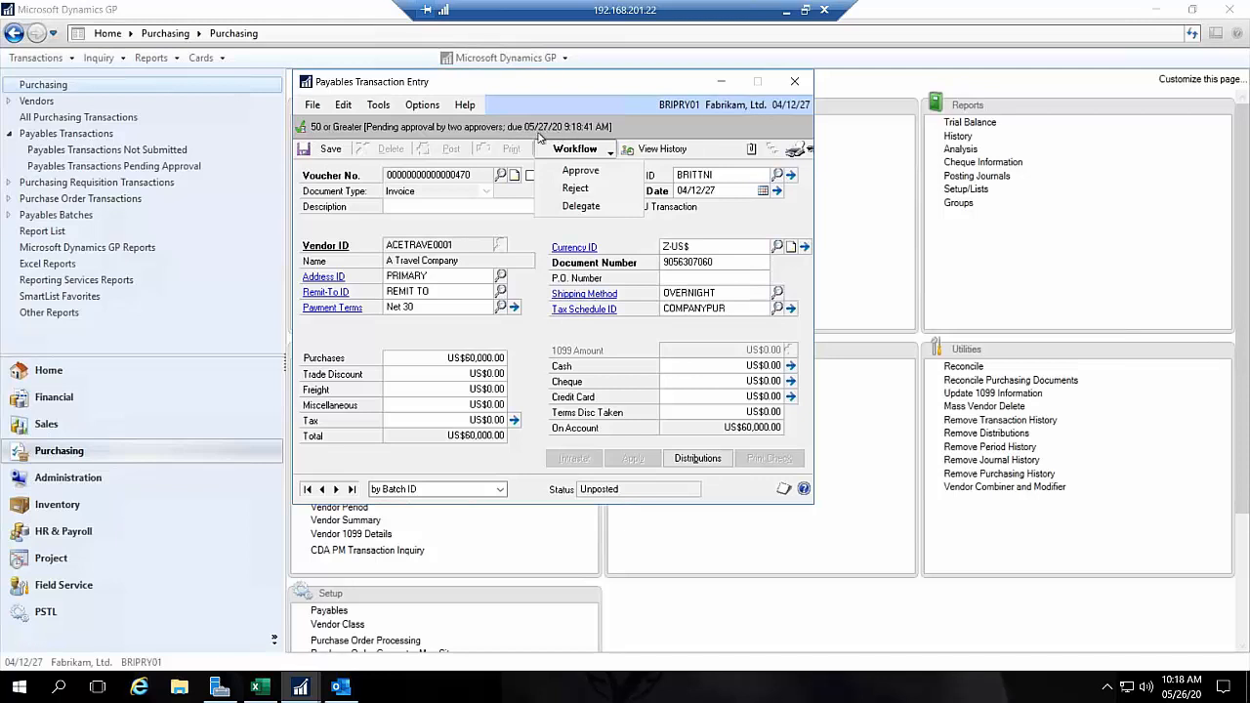
pyautogui.click(661, 150)
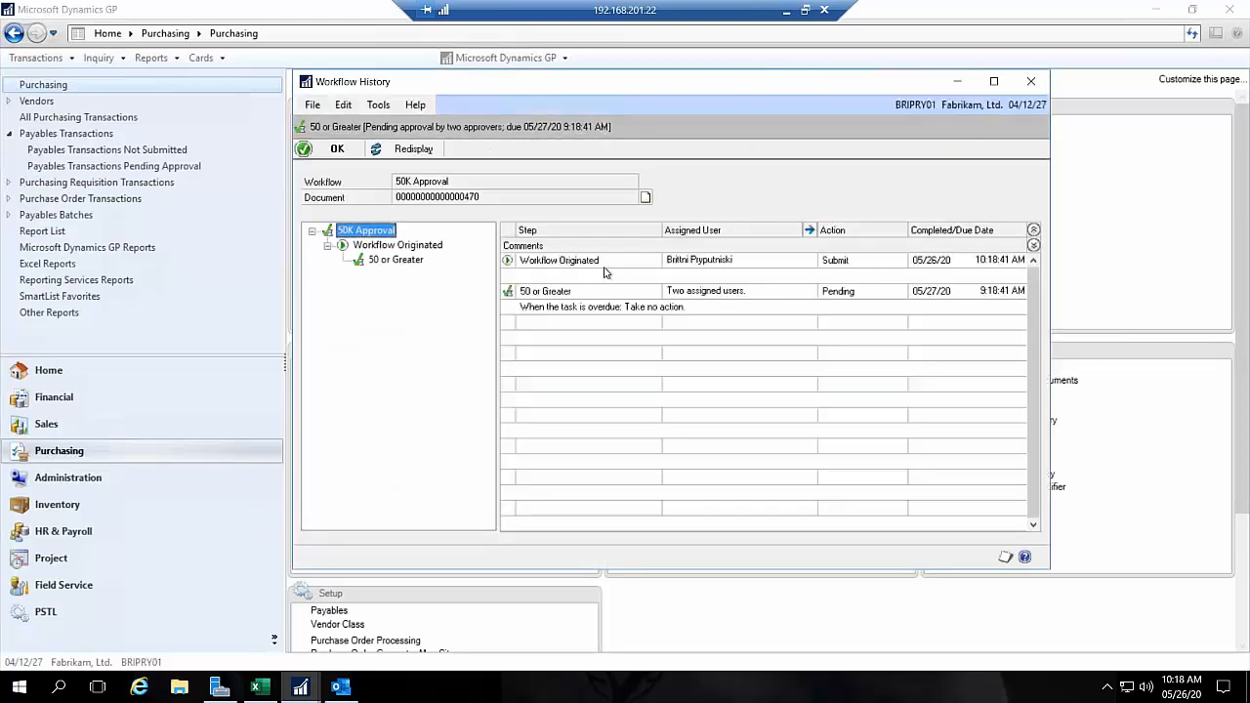
pyautogui.click(740, 292)
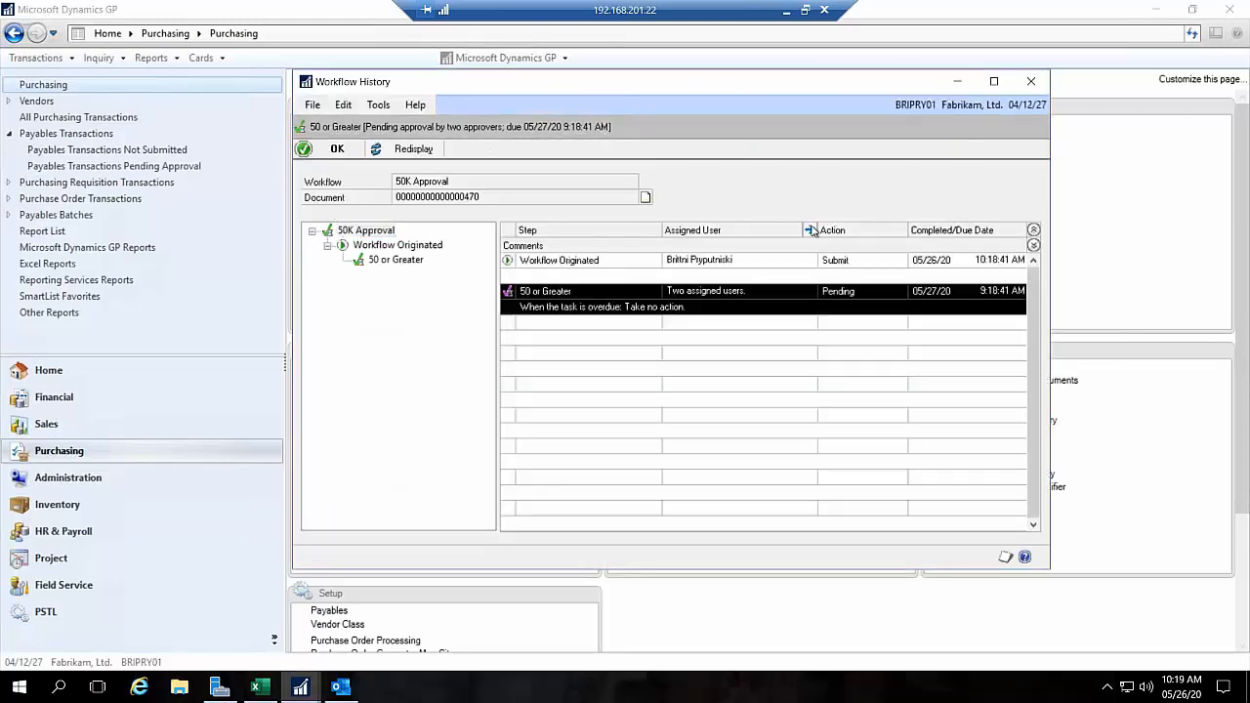
pyautogui.click(809, 231)
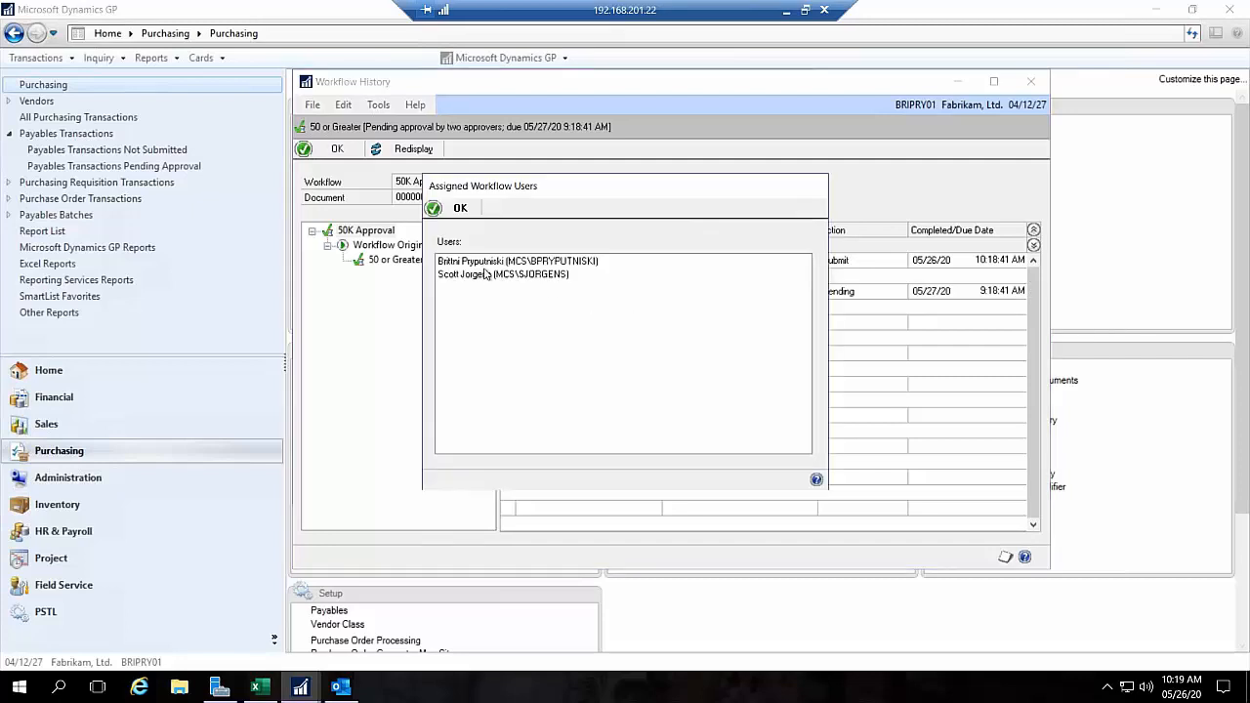
# Step: Close the assigned users list, select the pending 50 or Greater entry, and close the workflow history and the payables transaction
pyautogui.click(460, 210)
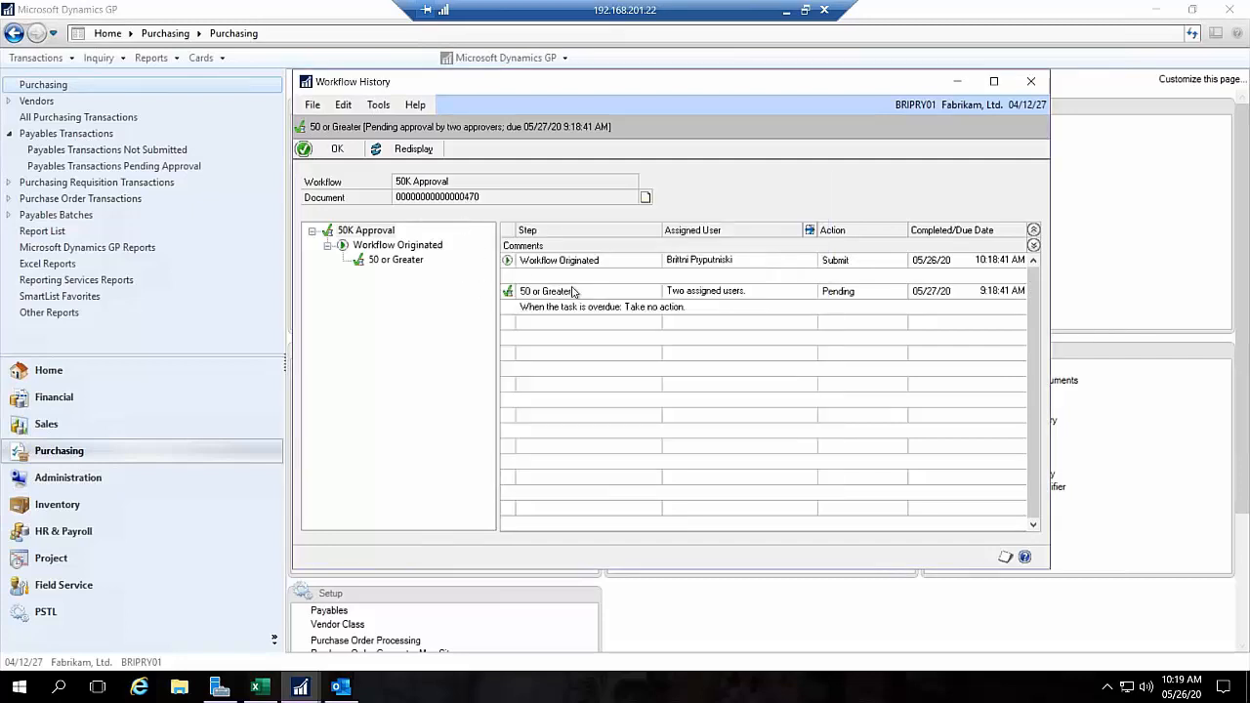
pyautogui.click(675, 309)
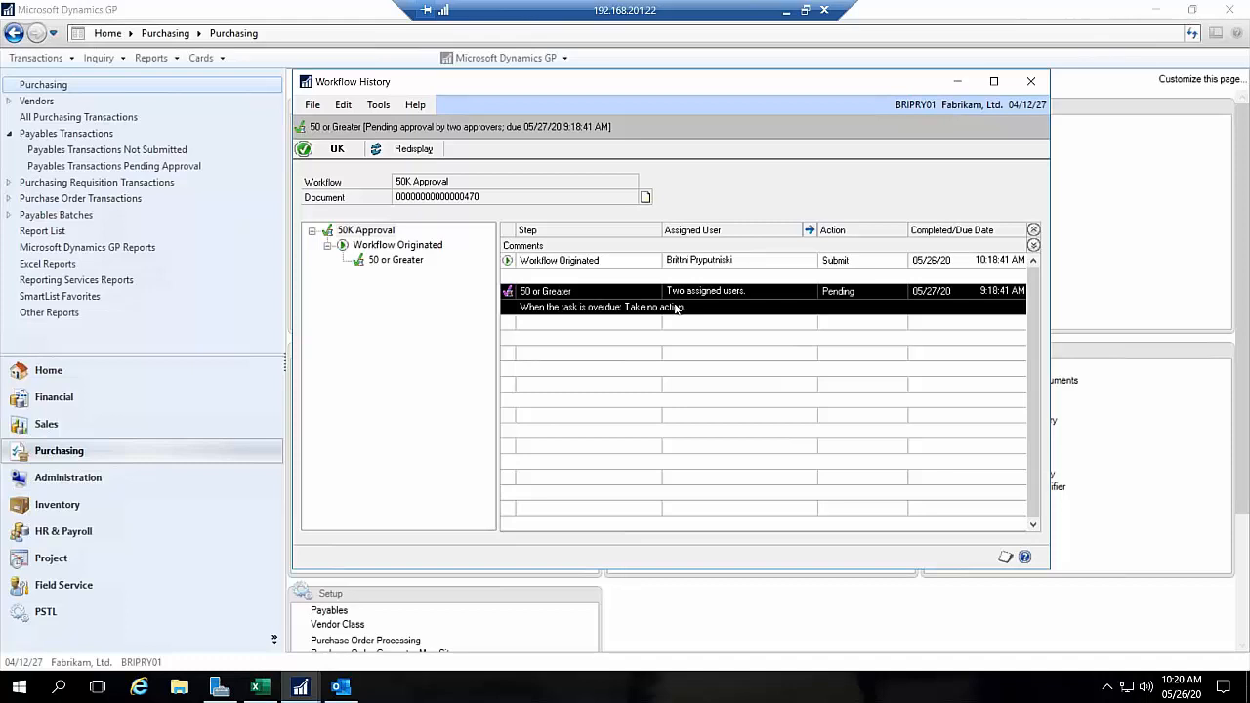
pyautogui.click(1041, 89)
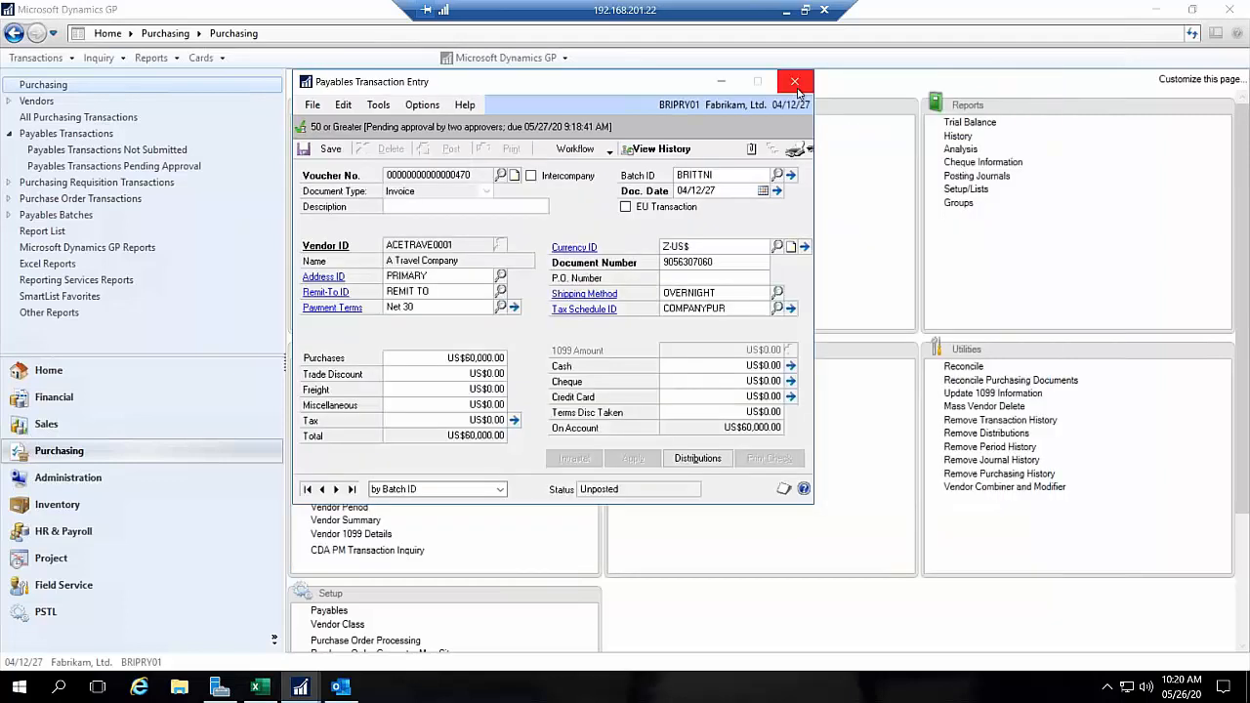
pyautogui.click(798, 86)
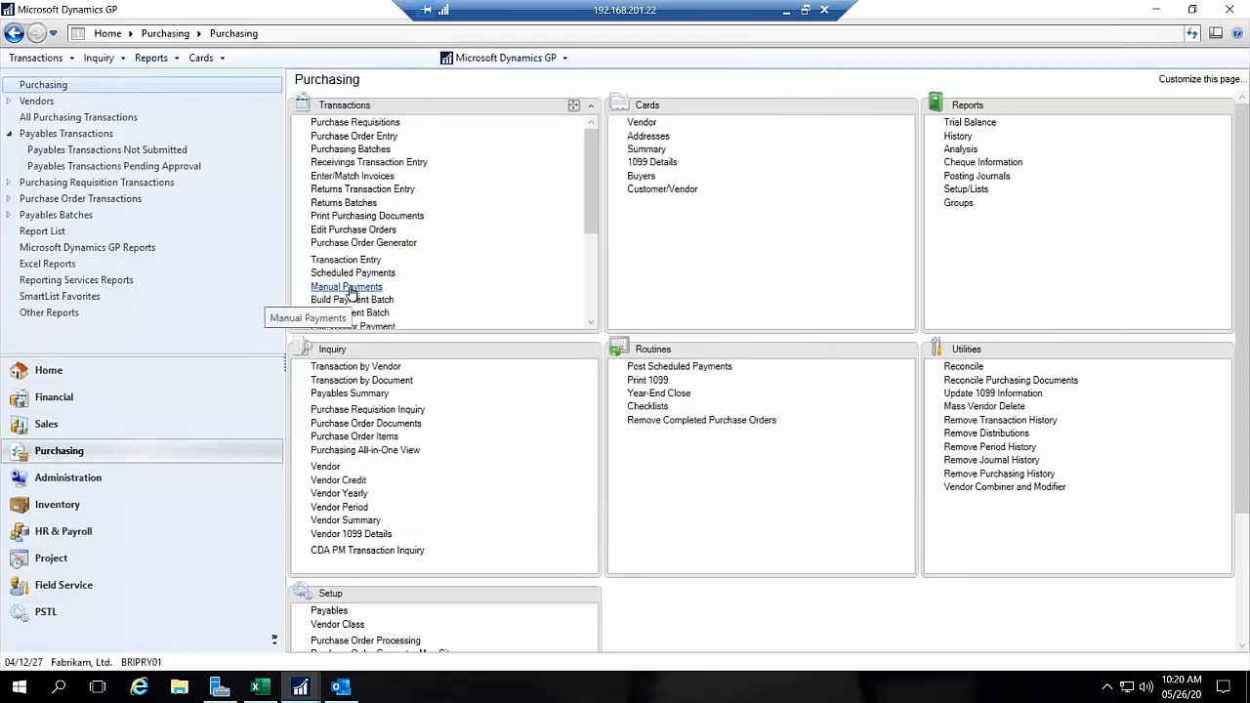
# Step: Open Workflow Maintenance from the system workflow setup in Administration
pyautogui.click(86, 478)
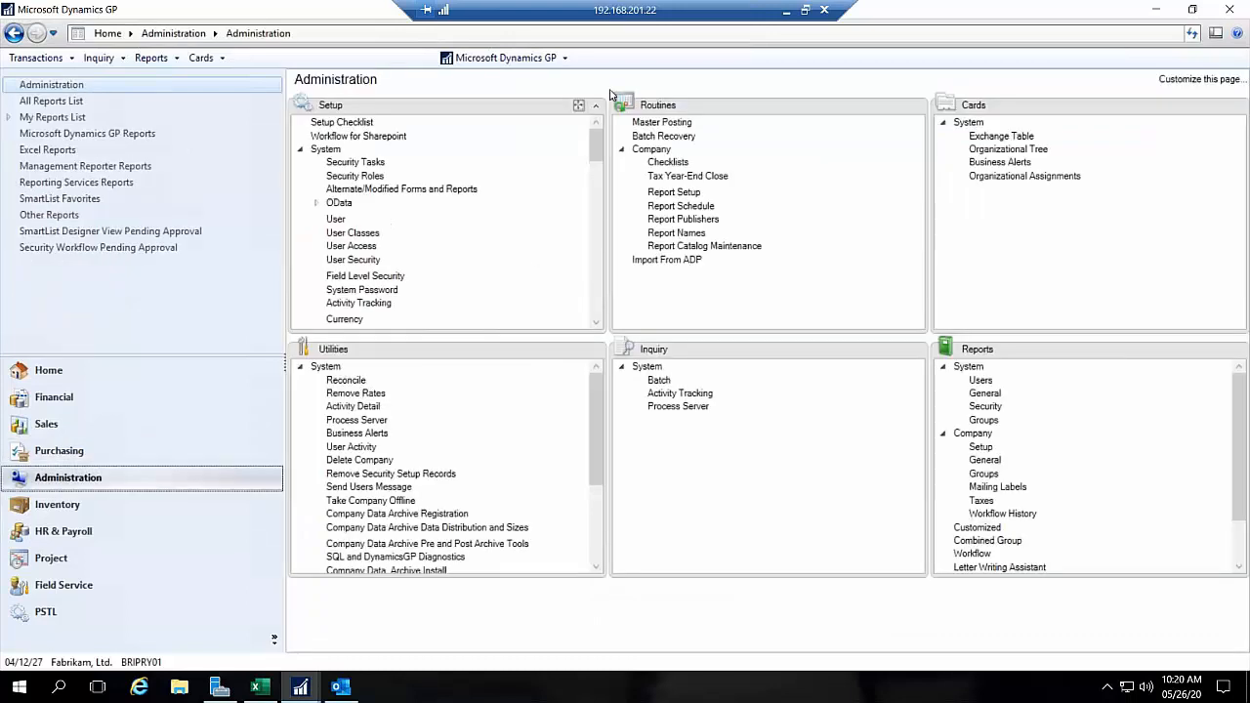
pyautogui.moveTo(588, 139); pyautogui.dragTo(577, 266)
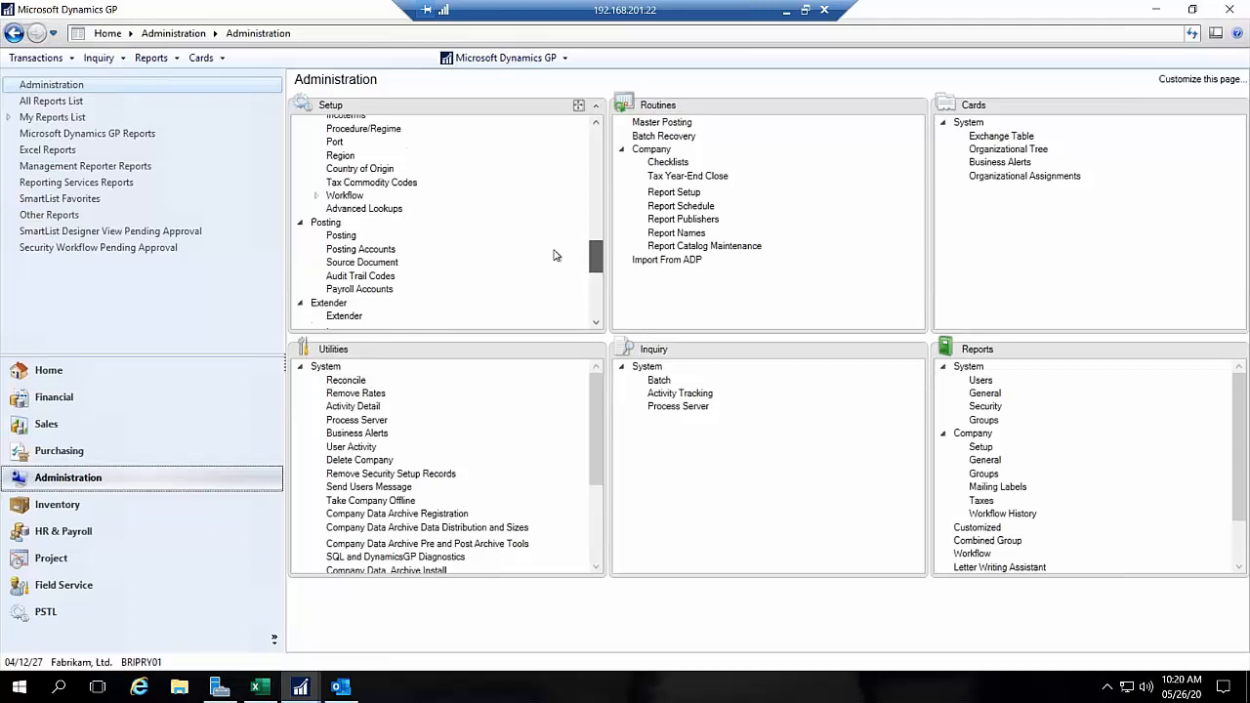
pyautogui.click(317, 198)
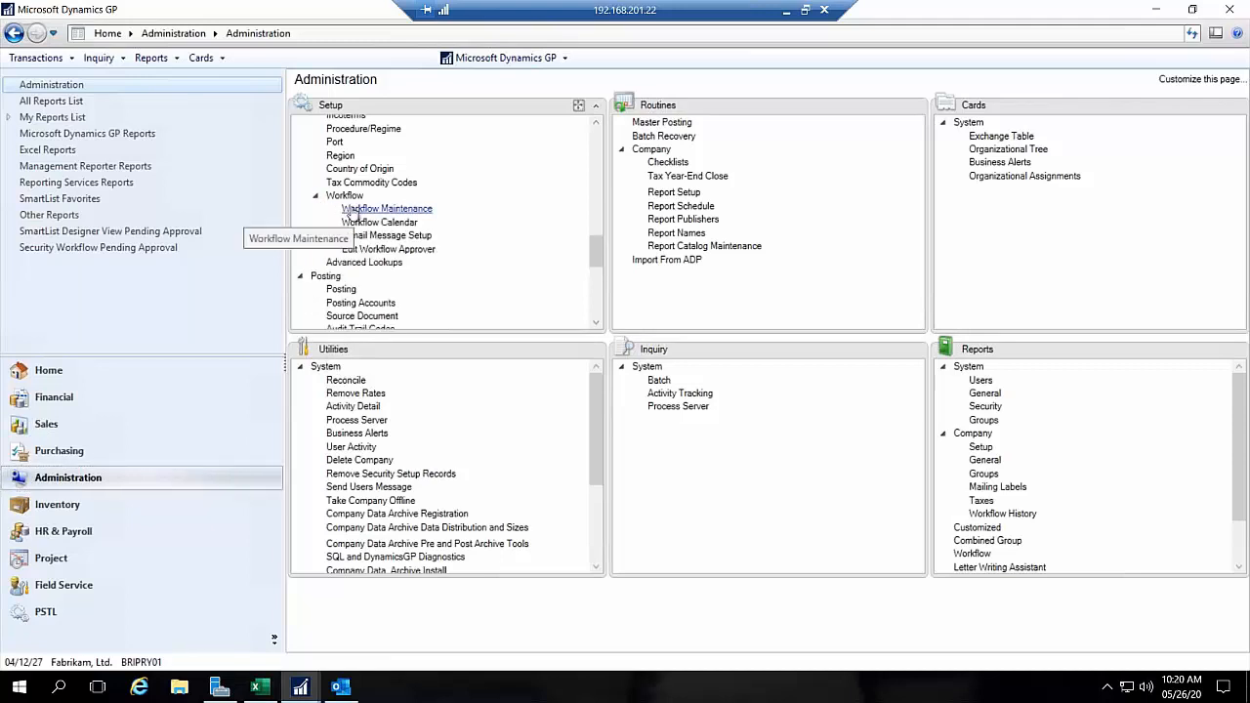
pyautogui.click(461, 216)
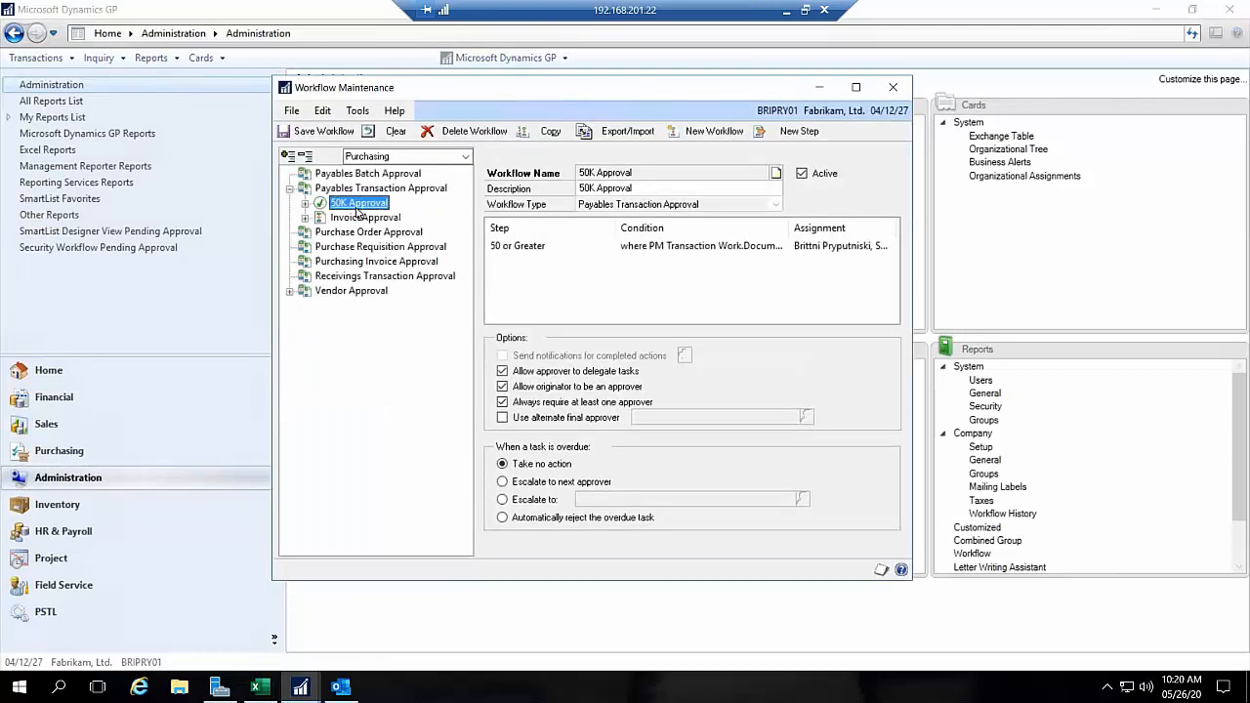
# Step: Try to add a new step to the 50K Approval workflow, both from the workflow itself and from its 50 or Greater step
pyautogui.click(543, 250)
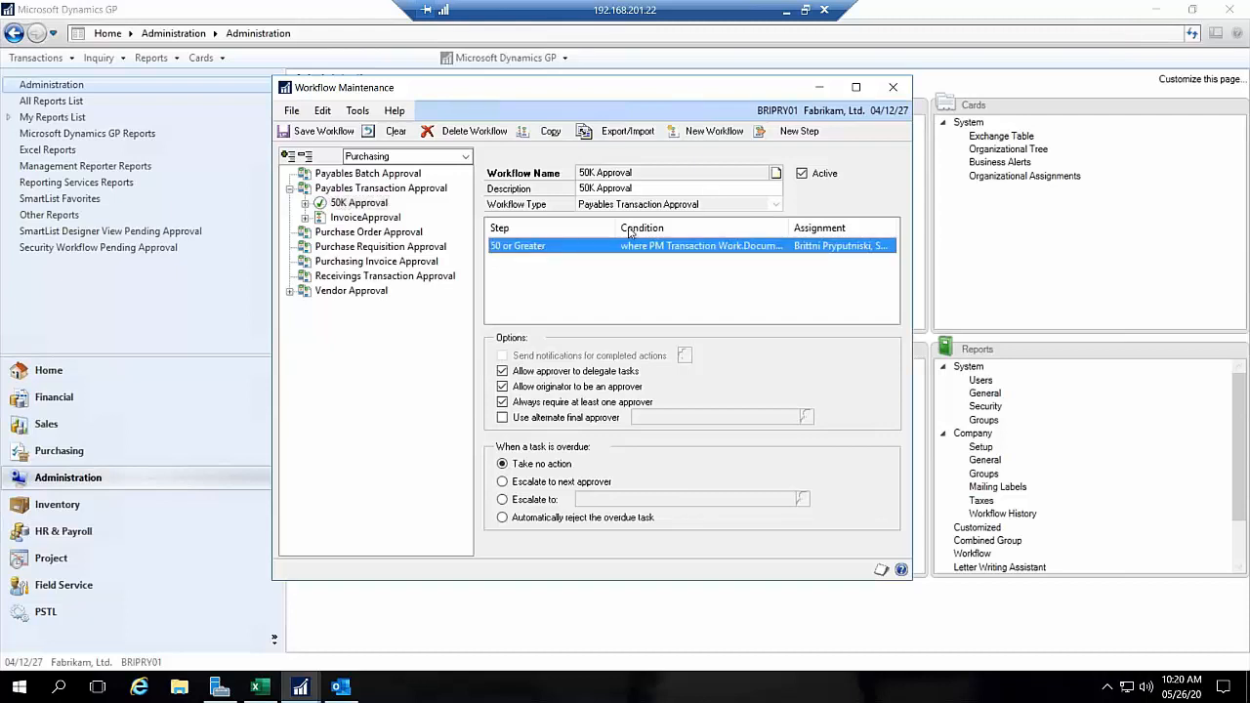
pyautogui.click(778, 137)
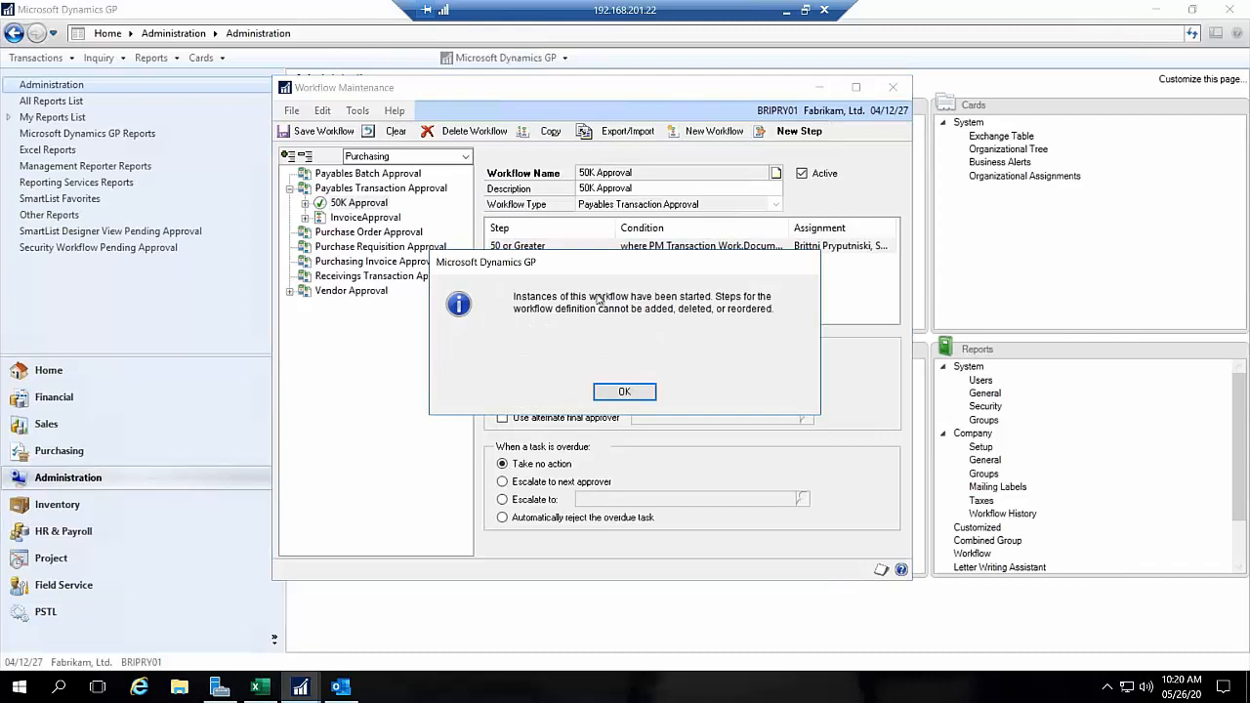
pyautogui.click(612, 394)
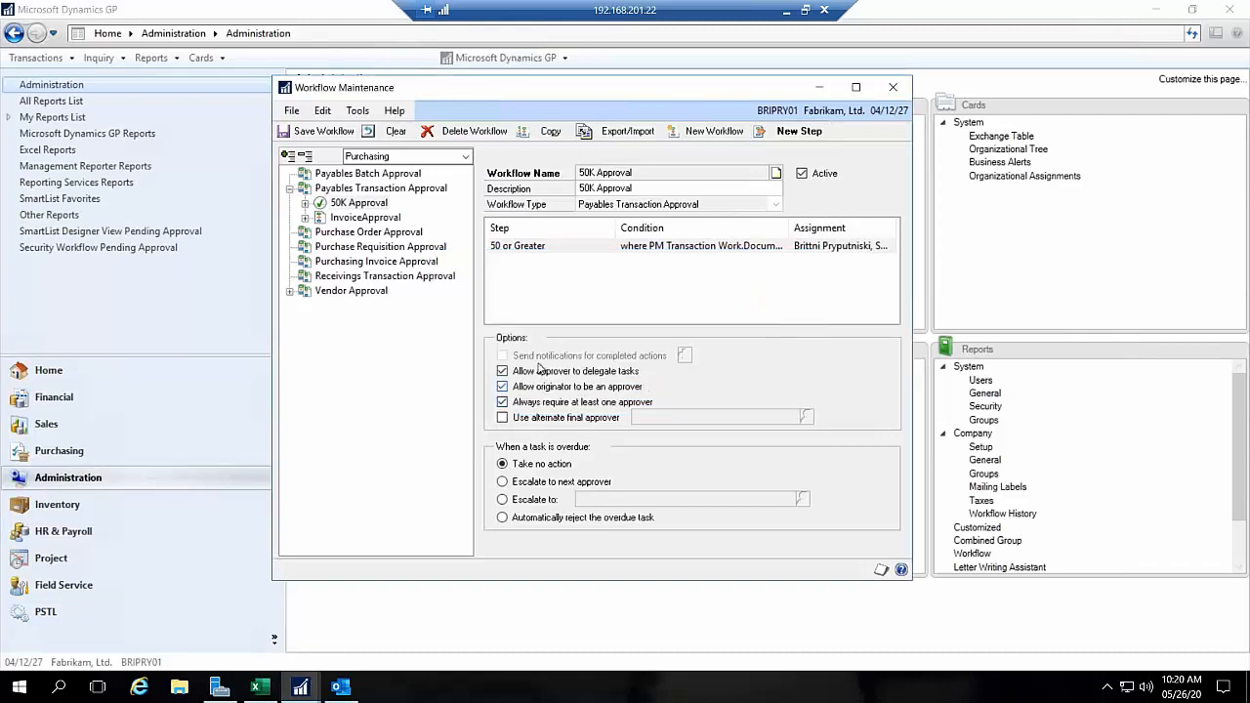
pyautogui.doubleClick(508, 245)
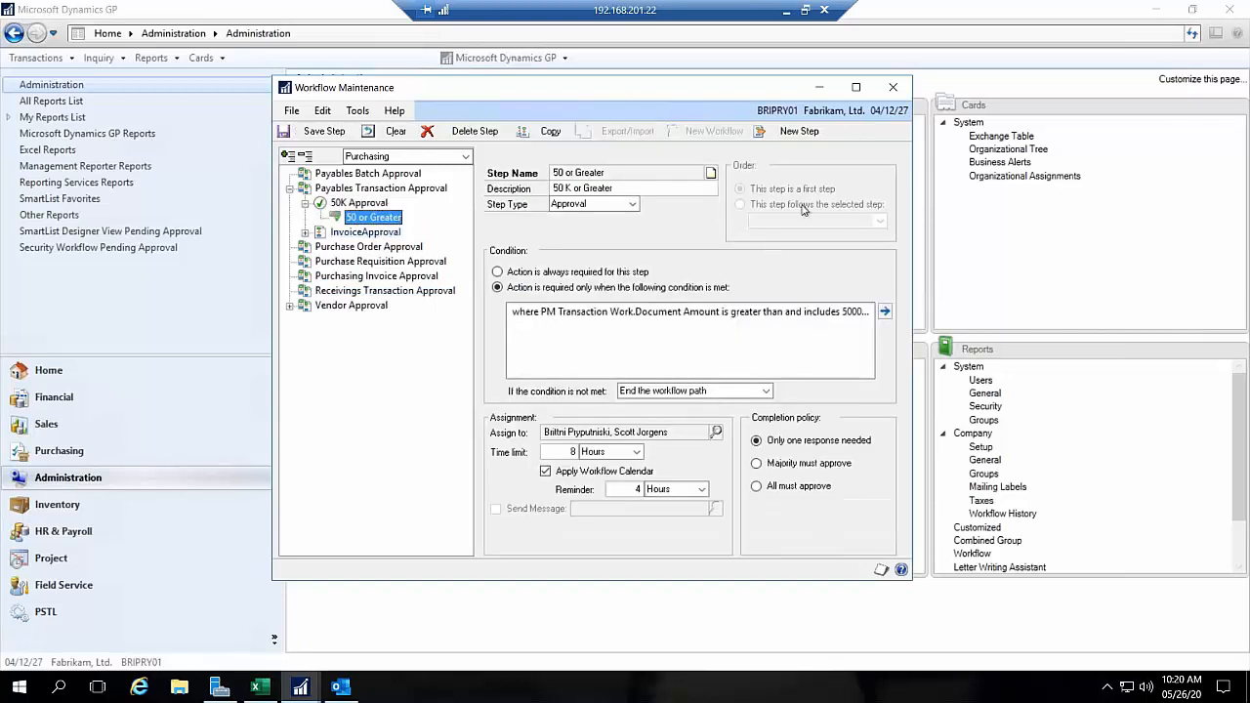
pyautogui.click(796, 131)
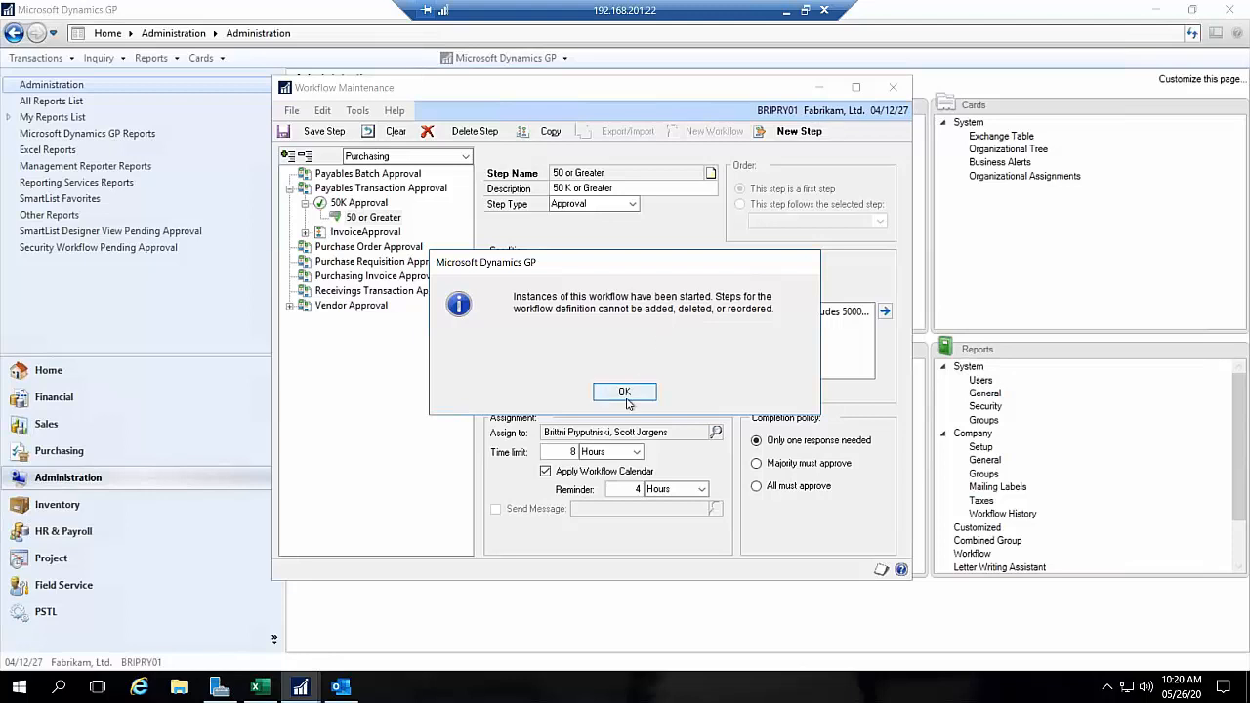
pyautogui.click(625, 392)
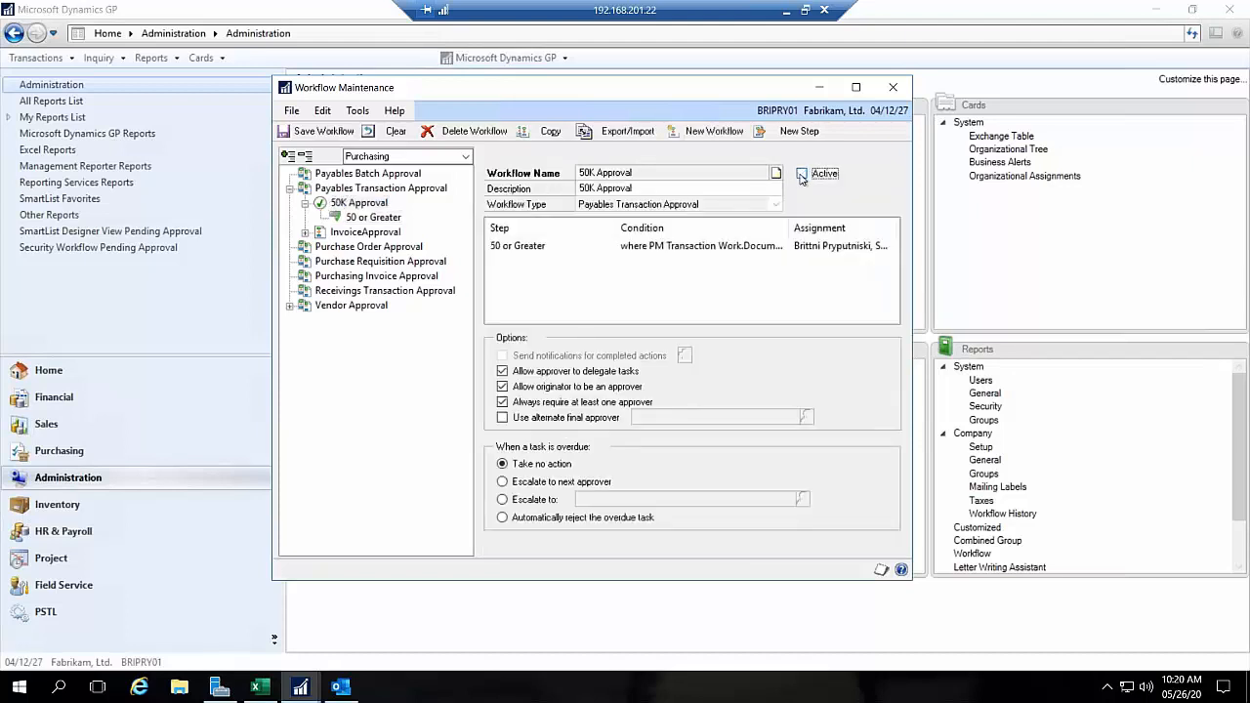
# Step: Save the 50K Approval workflow as inactive and try again to add a new step to it
pyautogui.click(384, 219)
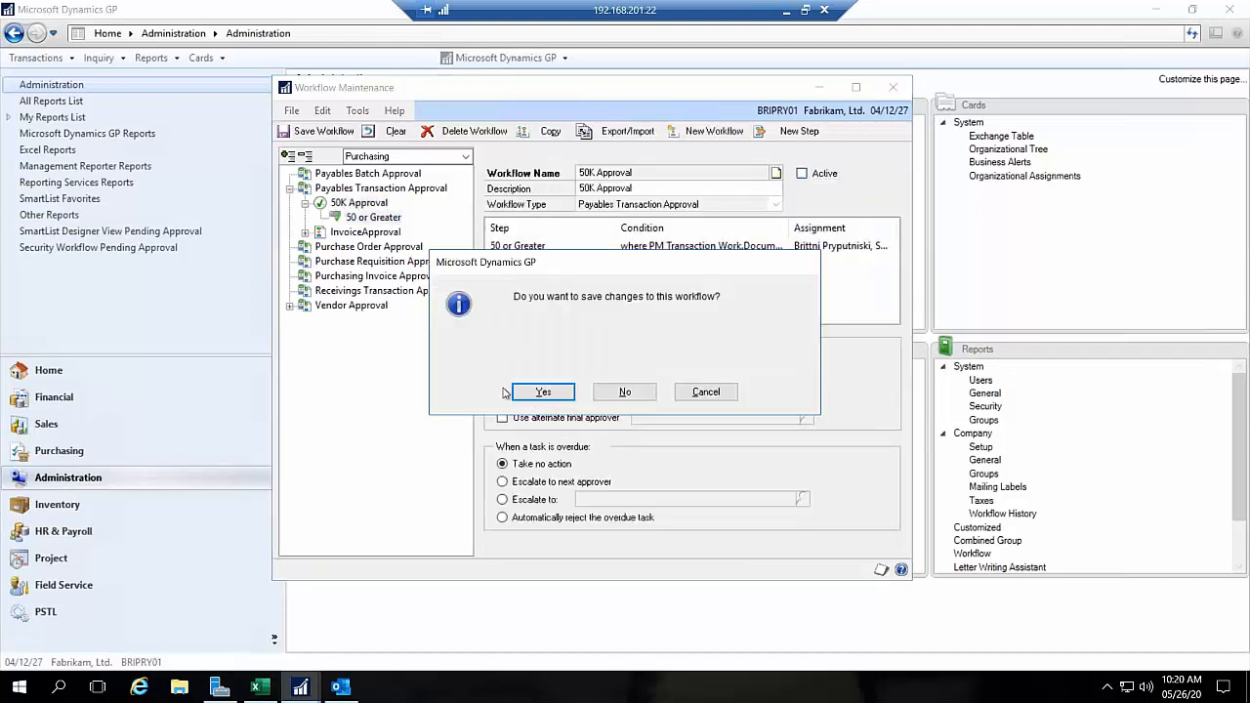
pyautogui.click(548, 388)
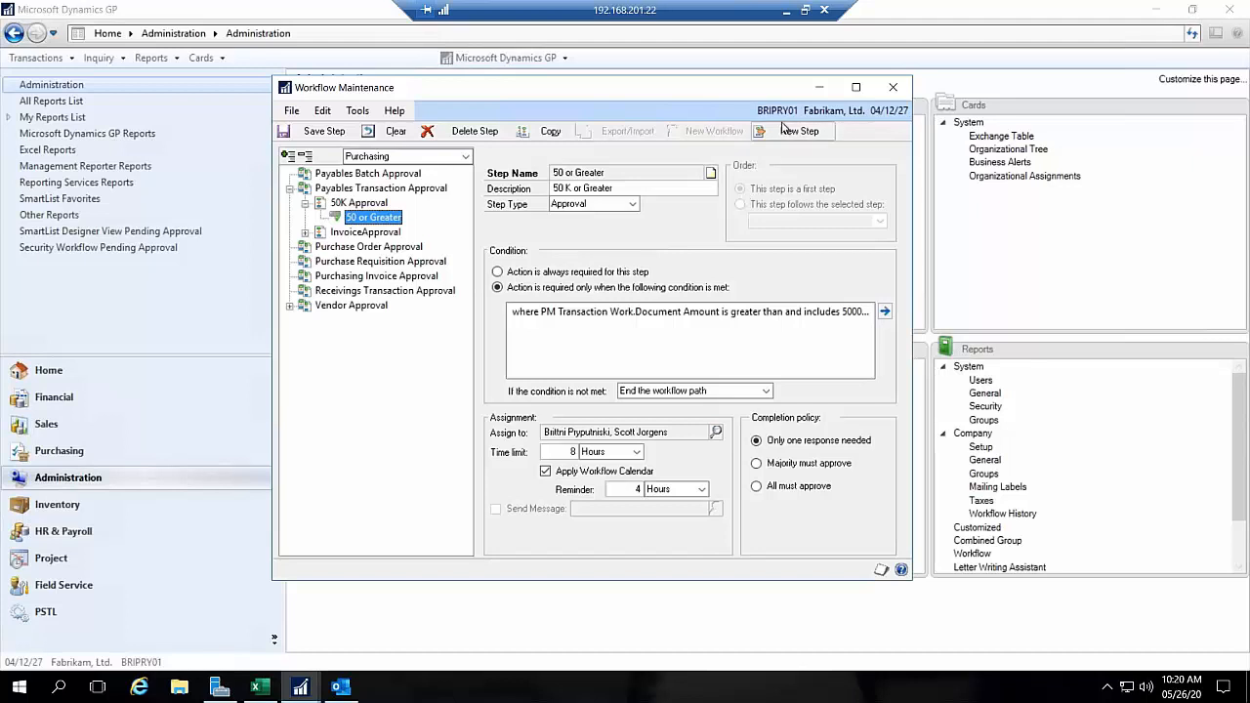
pyautogui.click(787, 131)
pyautogui.click(605, 391)
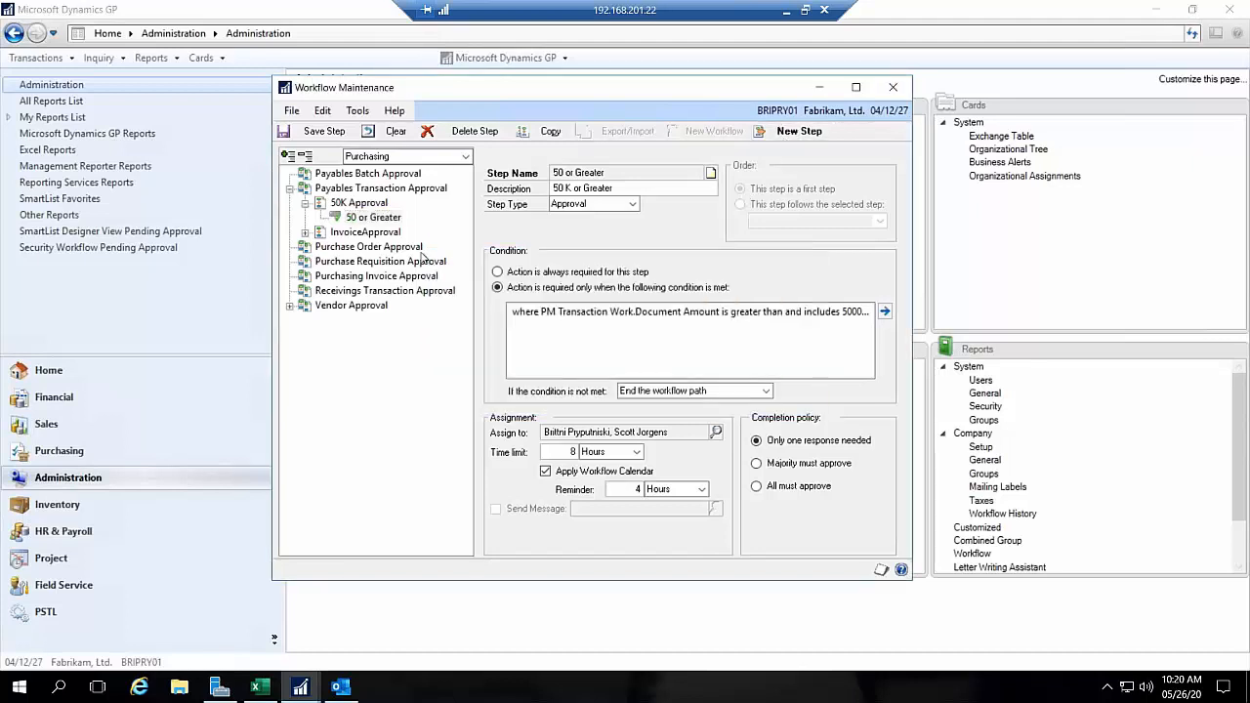
# Step: Add a new step to the InvoiceApproval workflow and require its action only when a condition is met
pyautogui.click(365, 231)
pyautogui.click(794, 130)
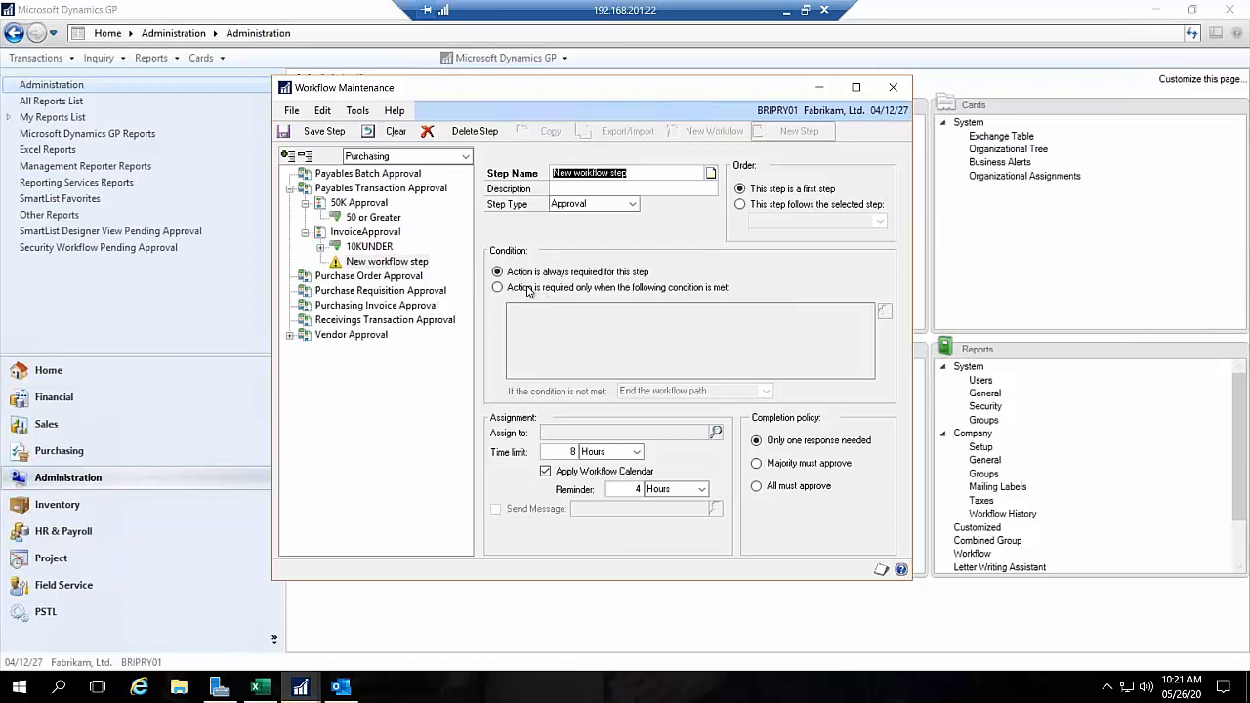
pyautogui.click(528, 290)
# Step: Set the new step's condition to PM Transaction Work.Document Amount is greater than and includes 100000
pyautogui.click(884, 310)
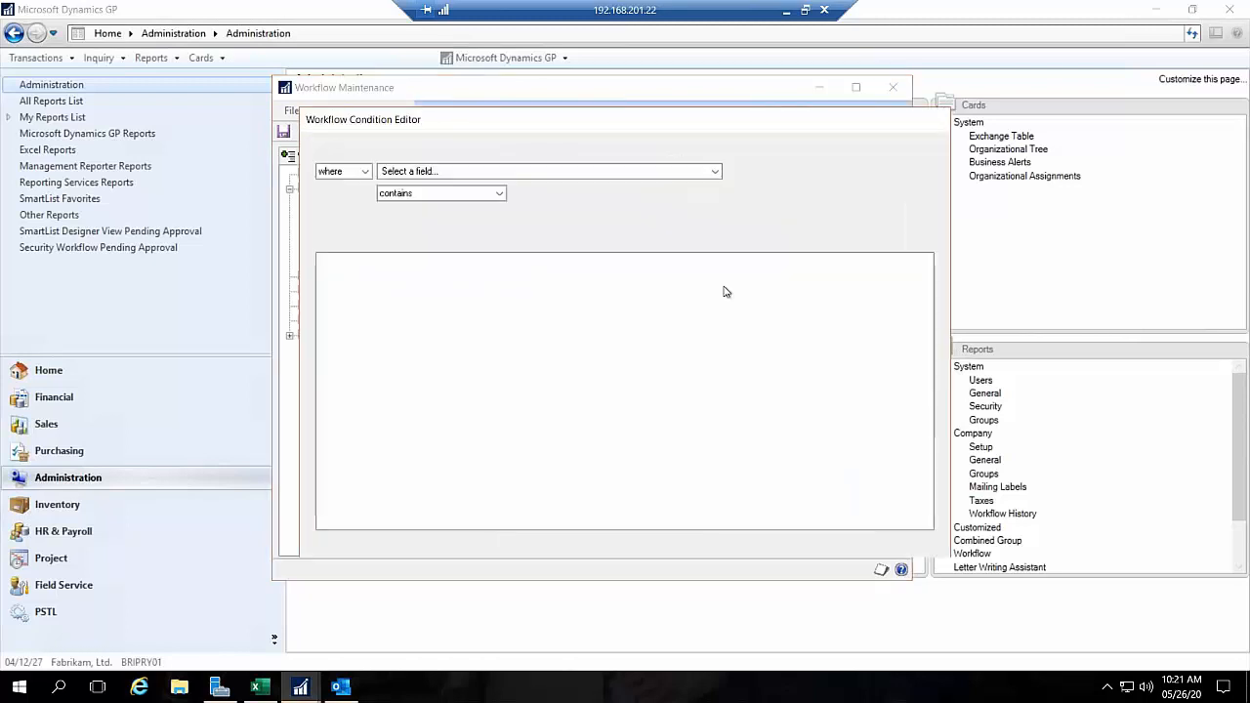
pyautogui.click(483, 172)
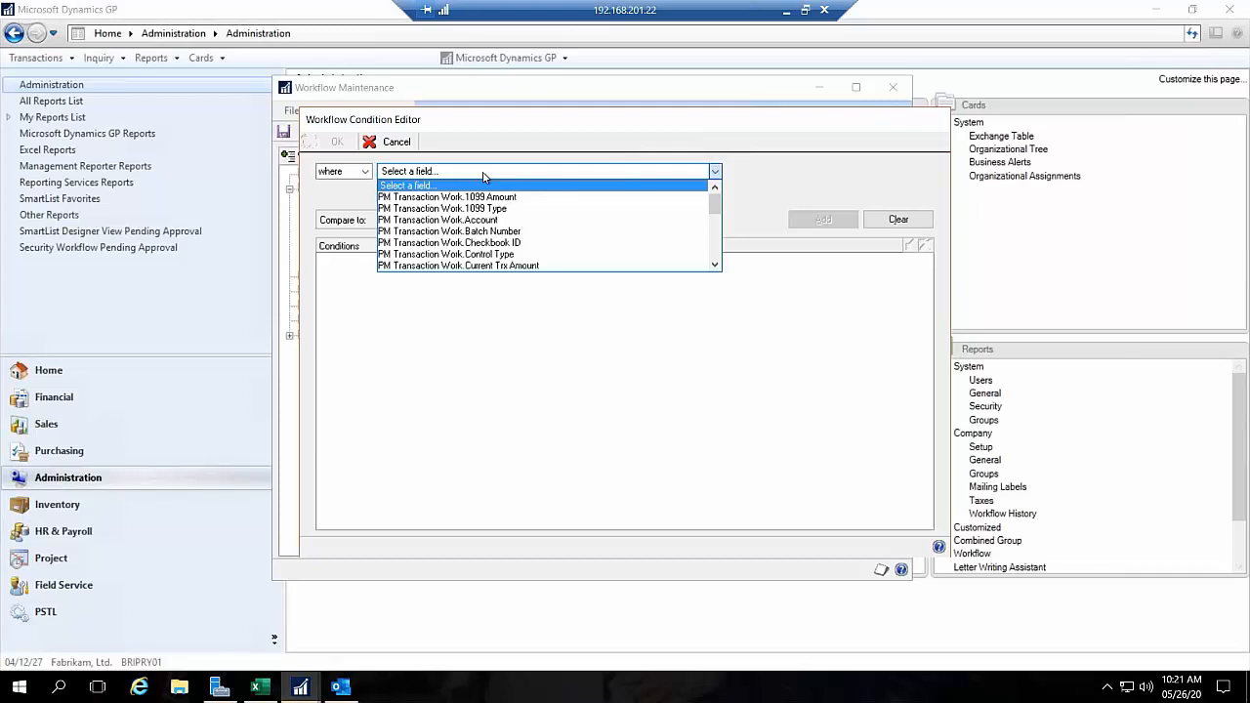
pyautogui.click(714, 266)
pyautogui.click(714, 267)
pyautogui.click(714, 267)
pyautogui.click(714, 266)
pyautogui.click(713, 266)
pyautogui.click(714, 267)
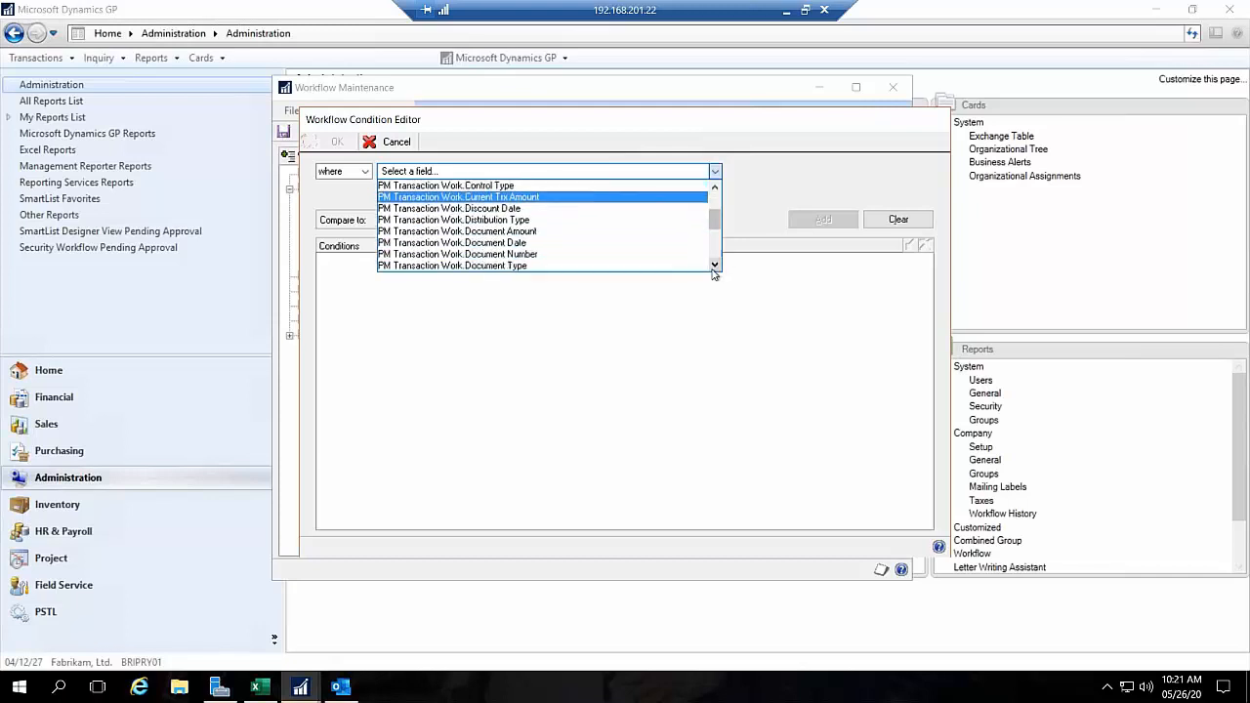
pyautogui.click(540, 232)
pyautogui.click(439, 195)
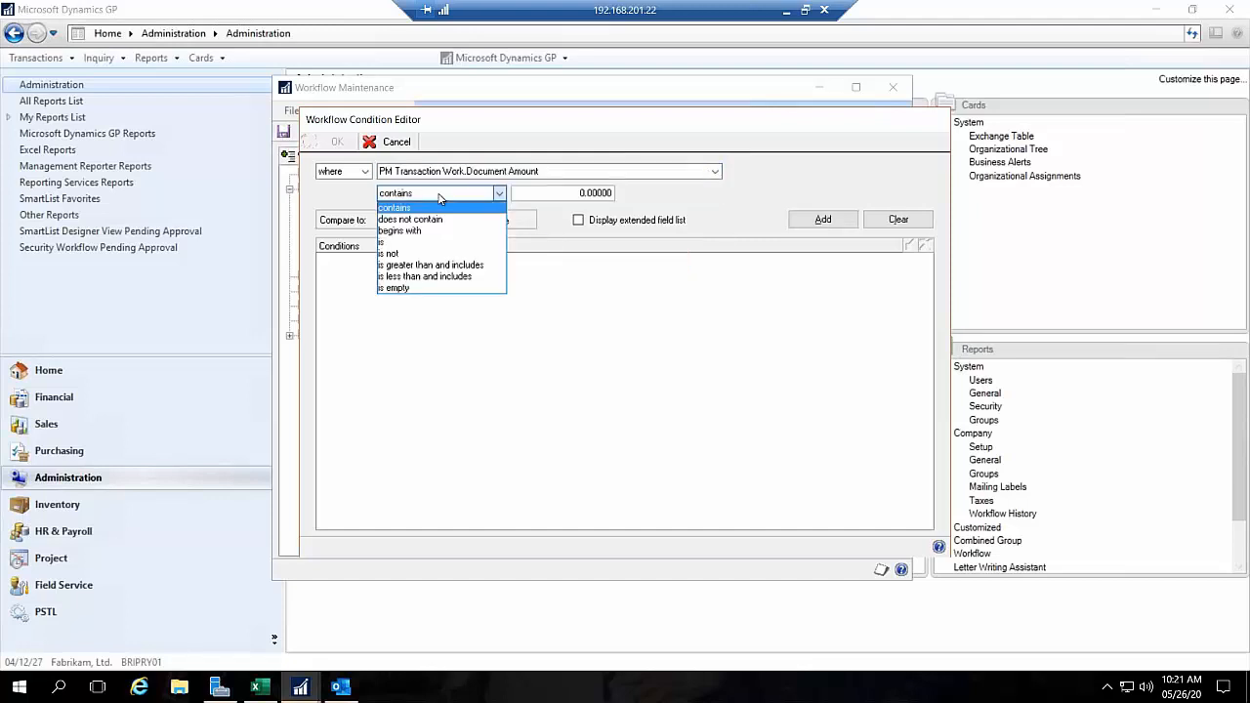
pyautogui.click(439, 265)
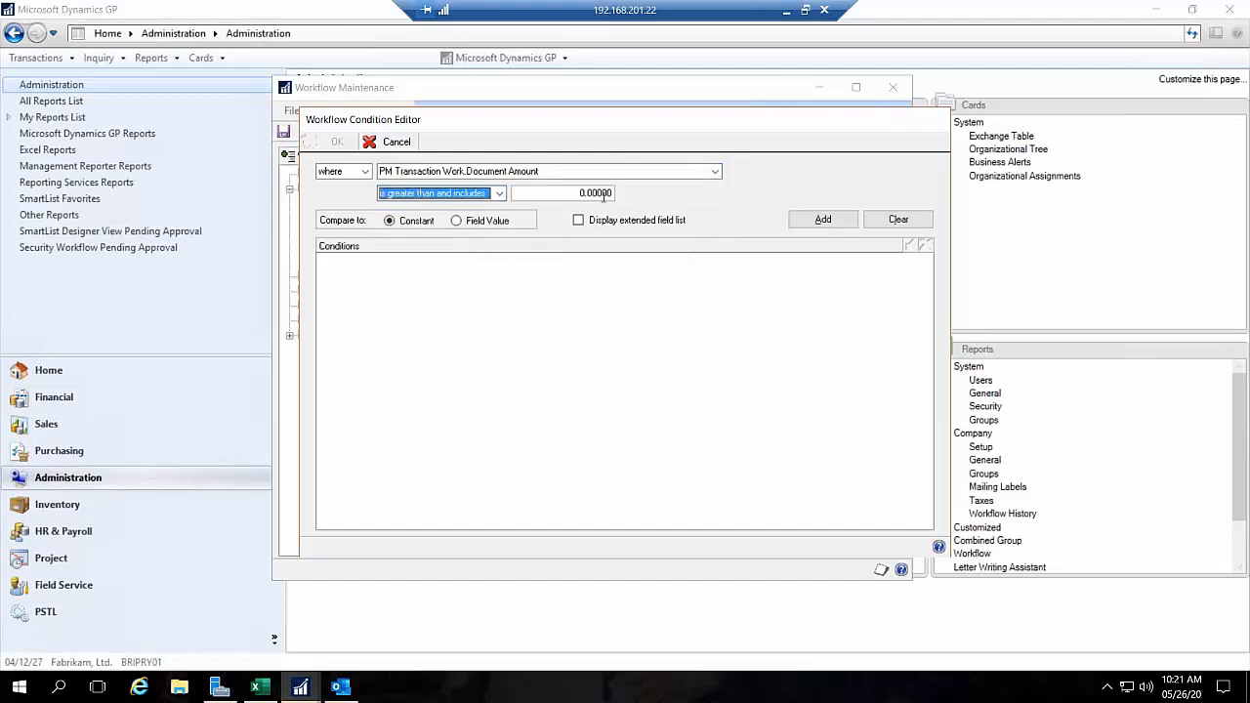
pyautogui.click(581, 194)
pyautogui.write('100000')
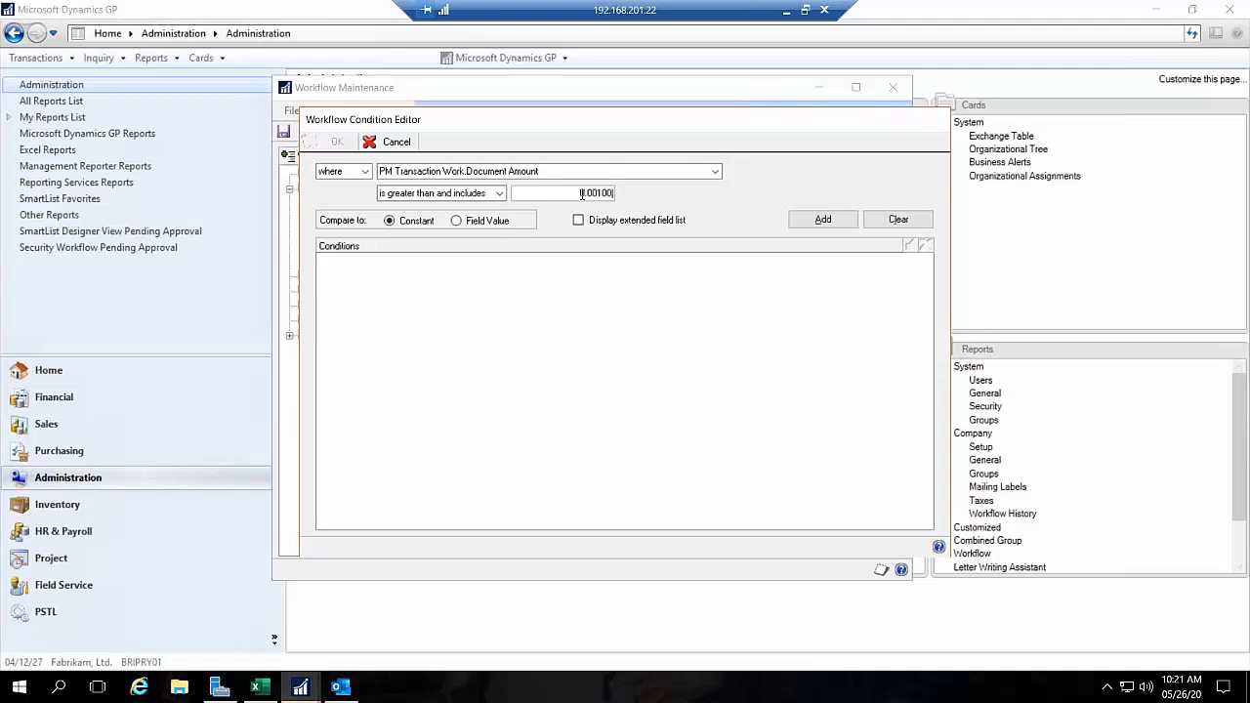
pyautogui.press('Tab')
pyautogui.click(806, 225)
pyautogui.click(330, 141)
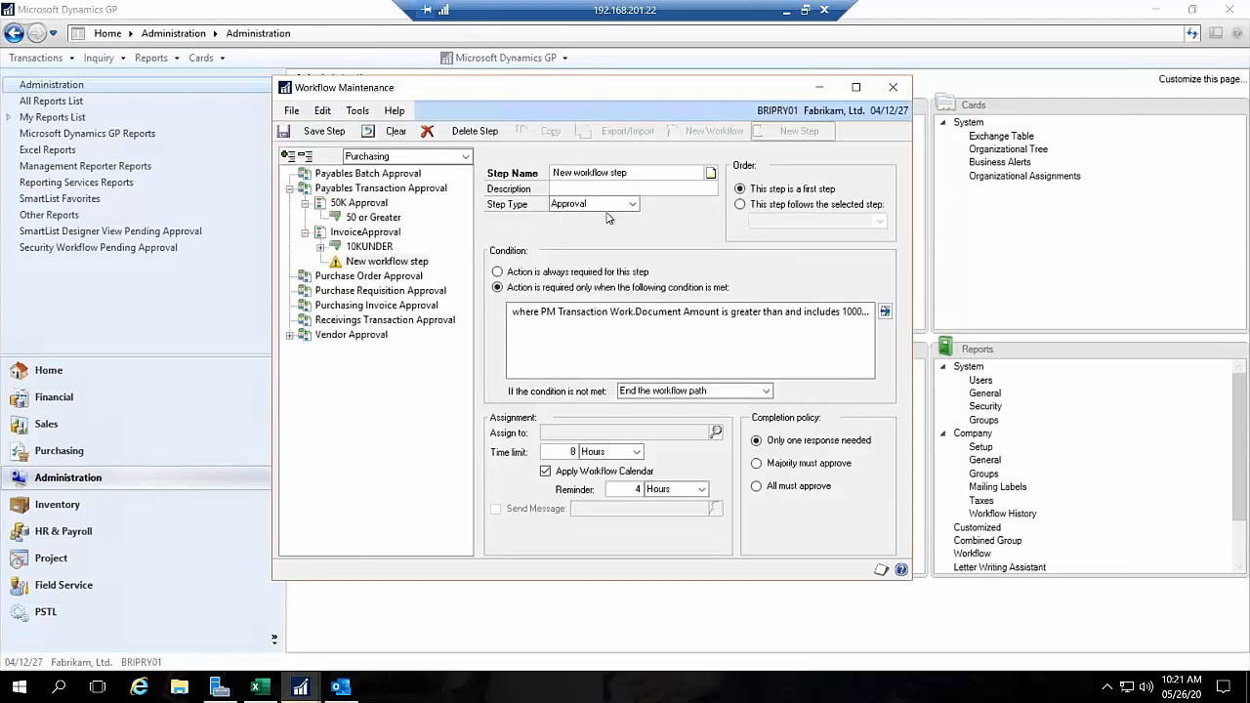
# Step: Assign the new workflow step to two approvers, finding each user by first name
pyautogui.click(715, 433)
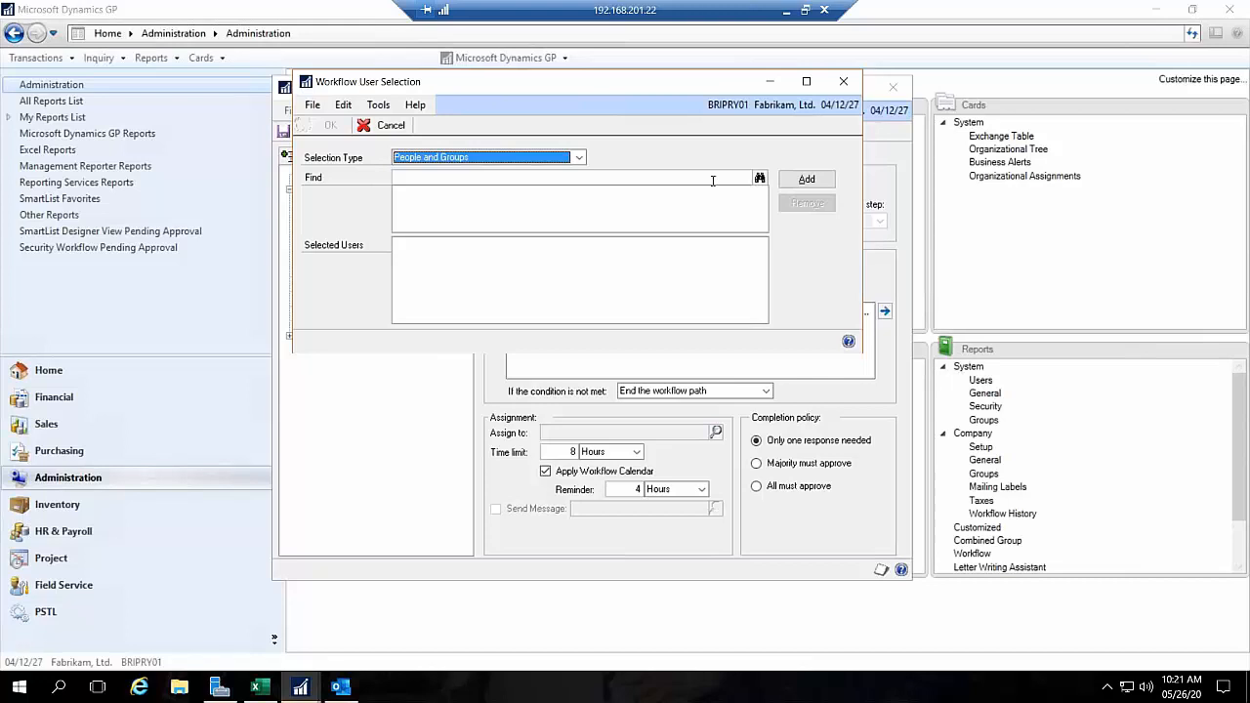
pyautogui.write('terry')
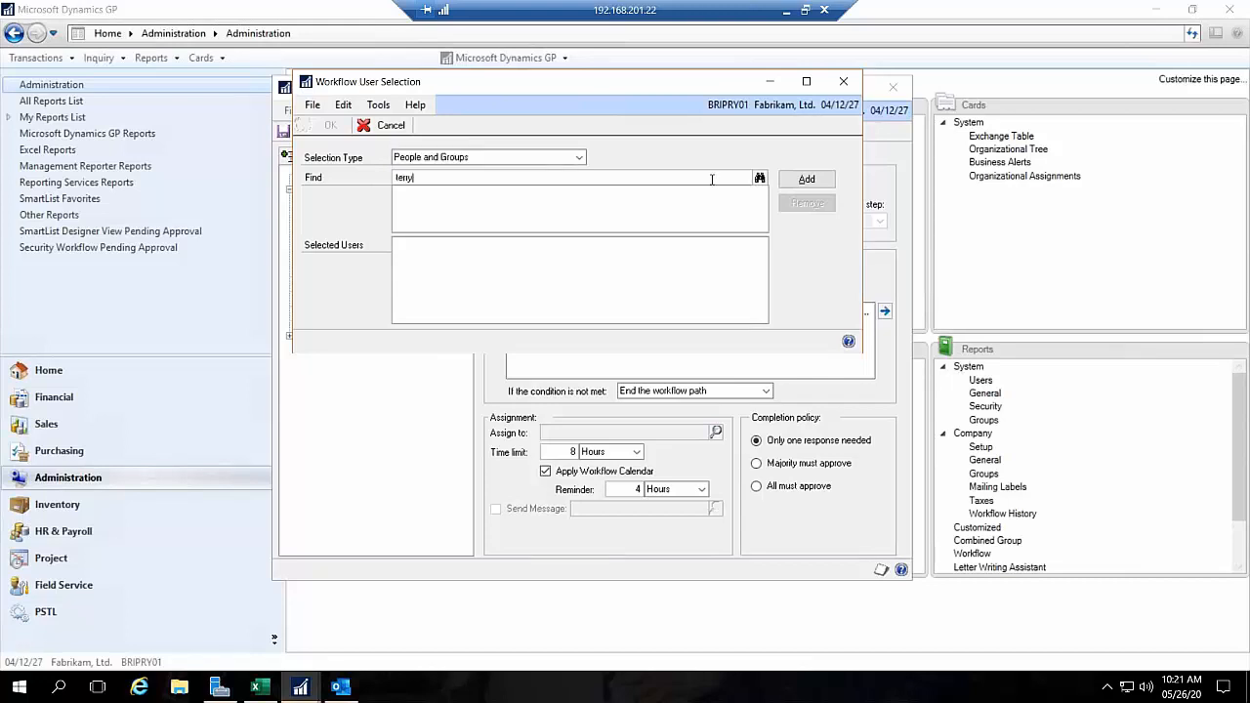
pyautogui.click(760, 178)
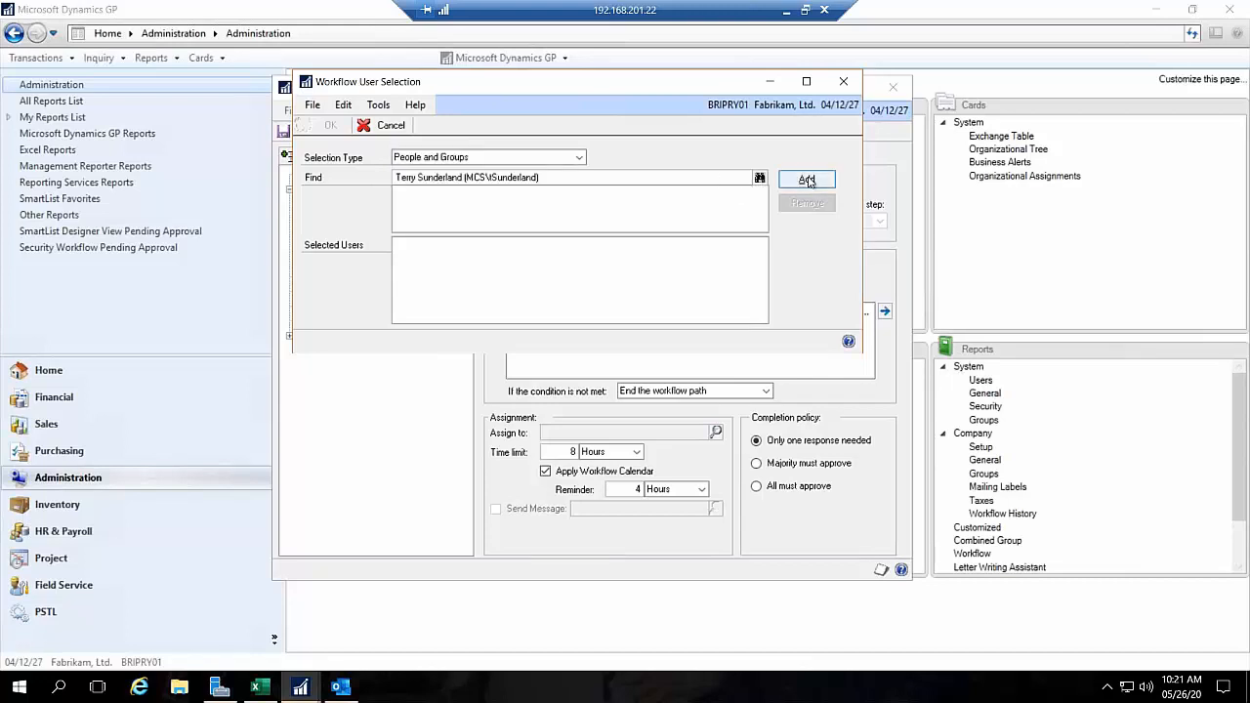
pyautogui.click(807, 179)
pyautogui.write('bob')
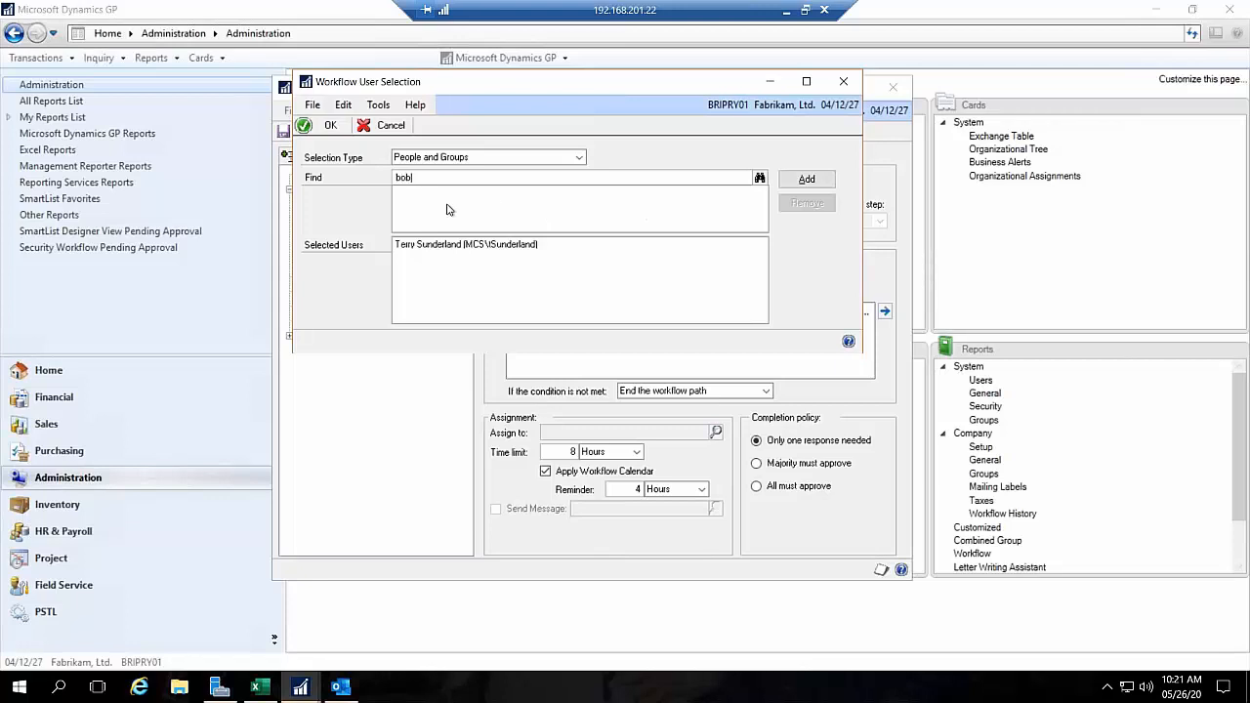
pyautogui.click(760, 179)
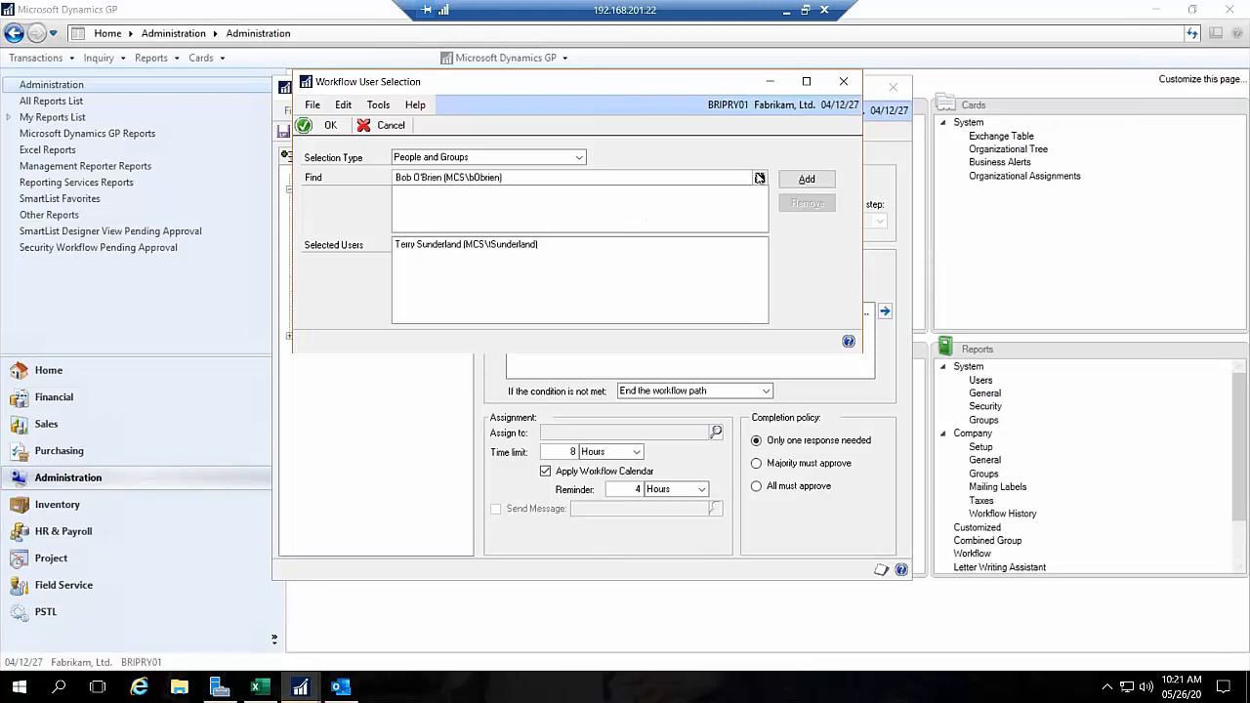
pyautogui.click(806, 182)
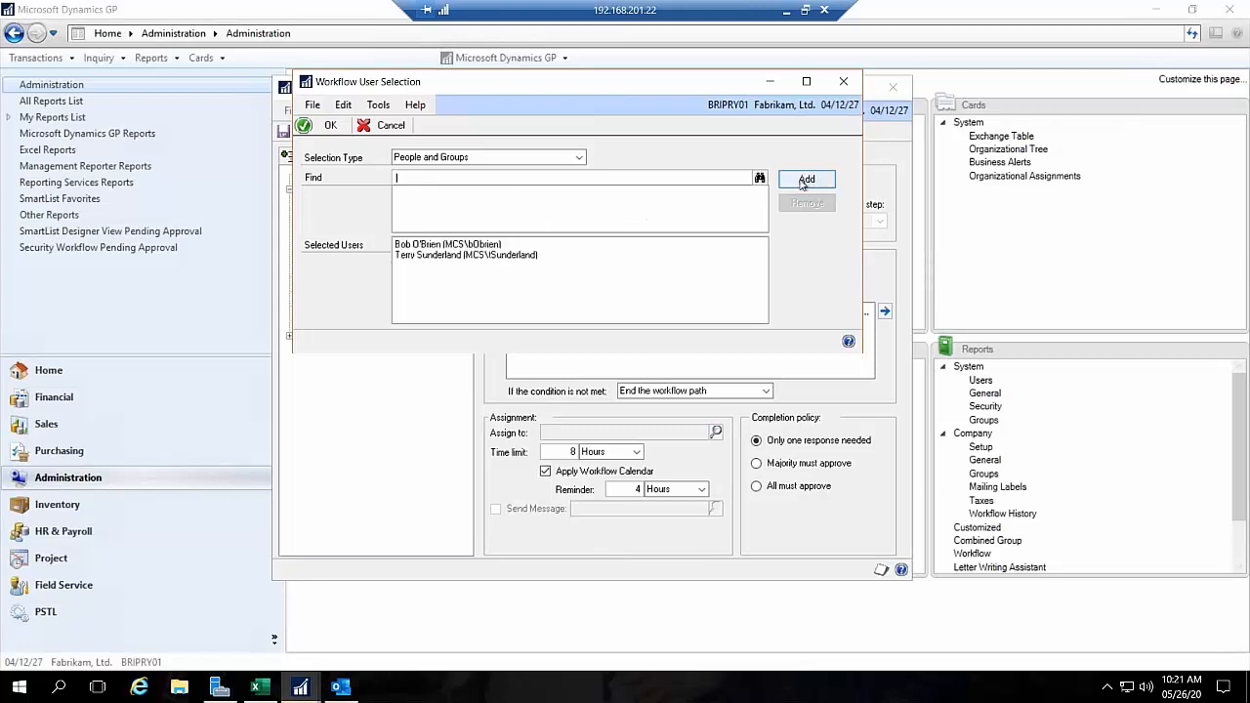
pyautogui.click(328, 125)
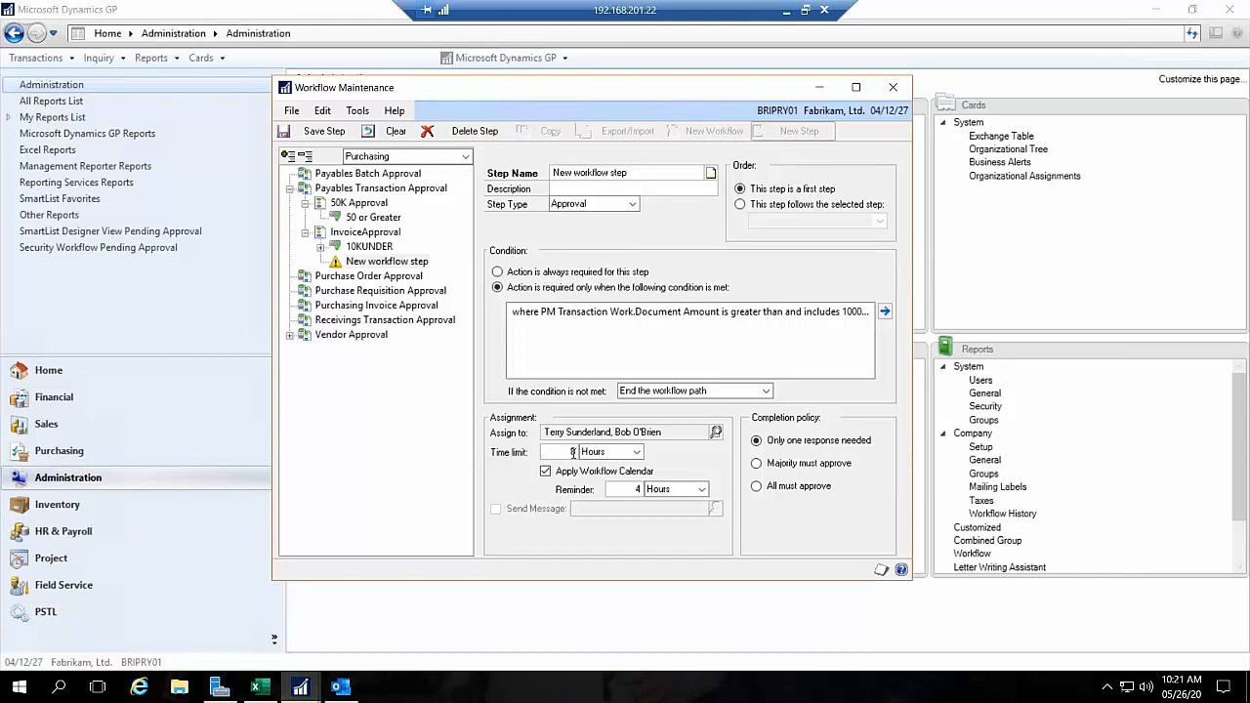
# Step: Select the new step's time limit value, minimize Workflow Maintenance, and open the Workflow Calendar
pyautogui.click(572, 452)
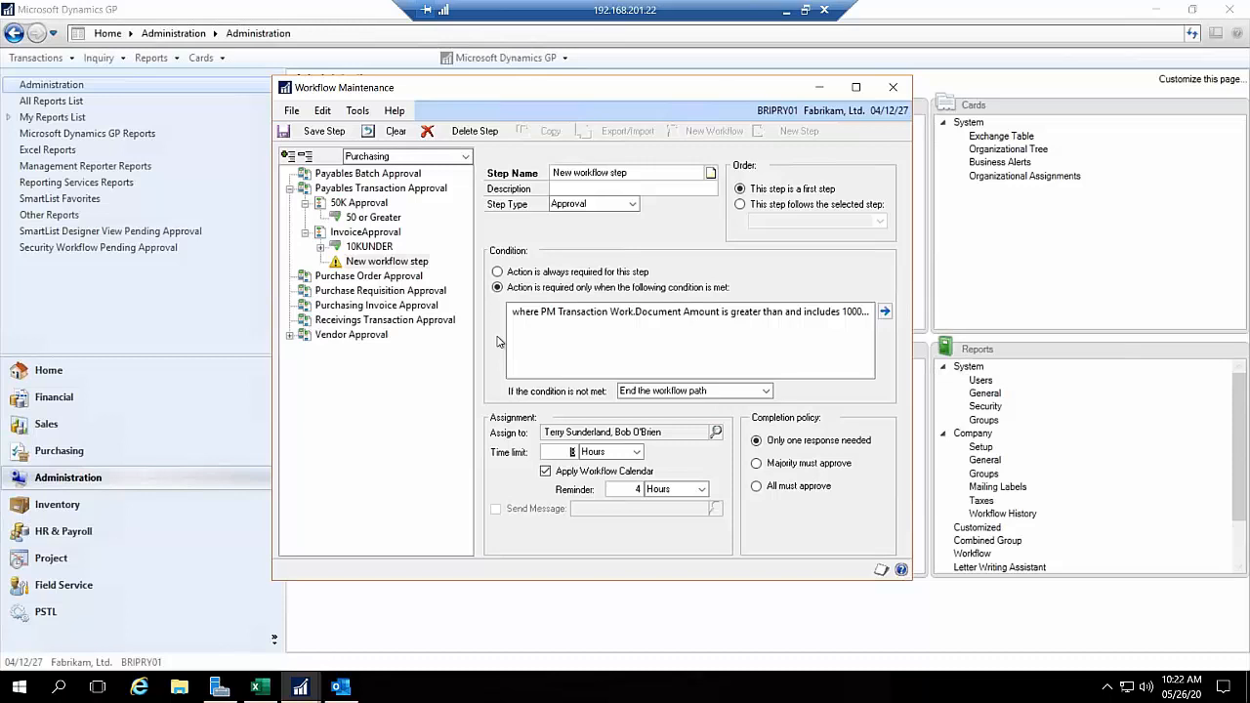
pyautogui.click(818, 86)
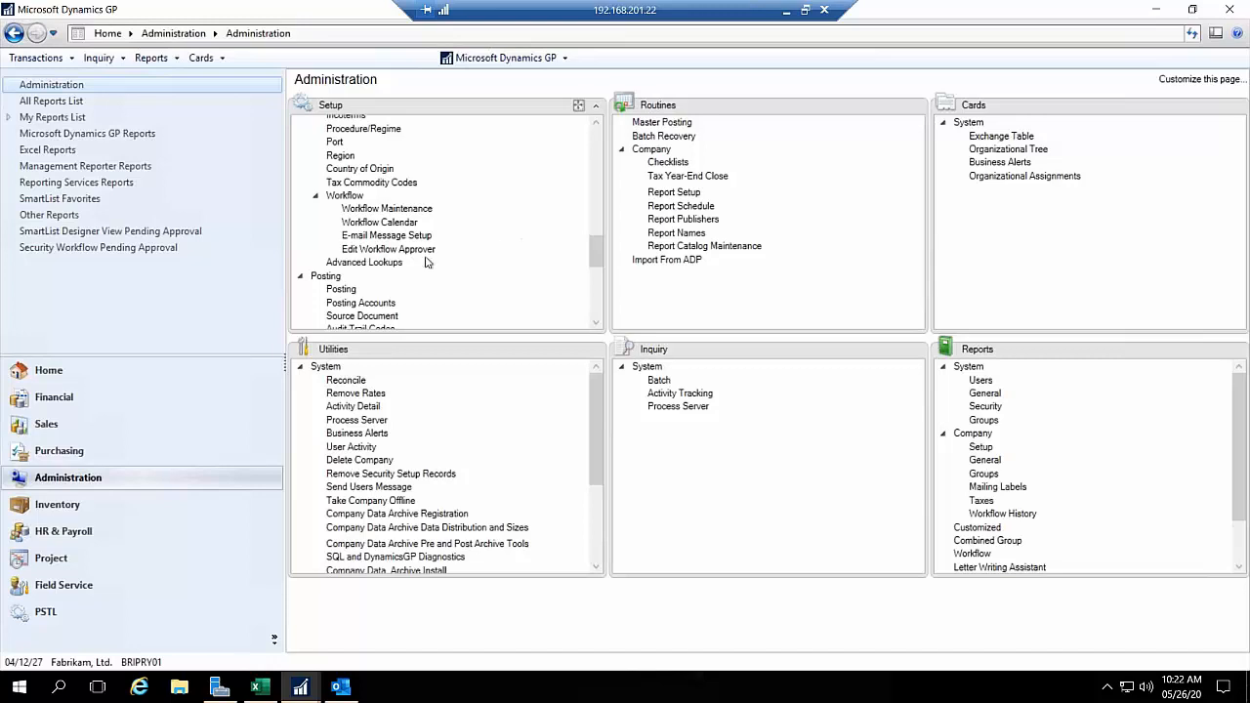
pyautogui.click(390, 222)
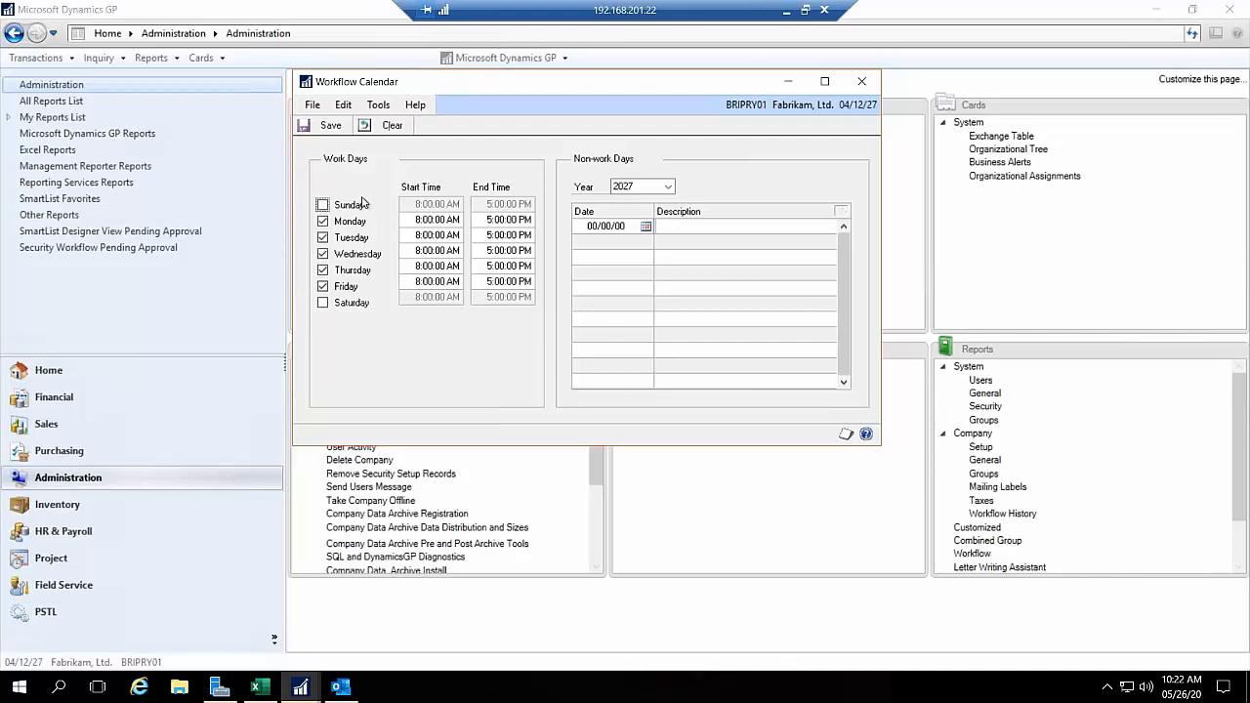
# Step: Check the year choices for non-work days in the Workflow Calendar and close the calendar
pyautogui.click(669, 185)
pyautogui.click(671, 186)
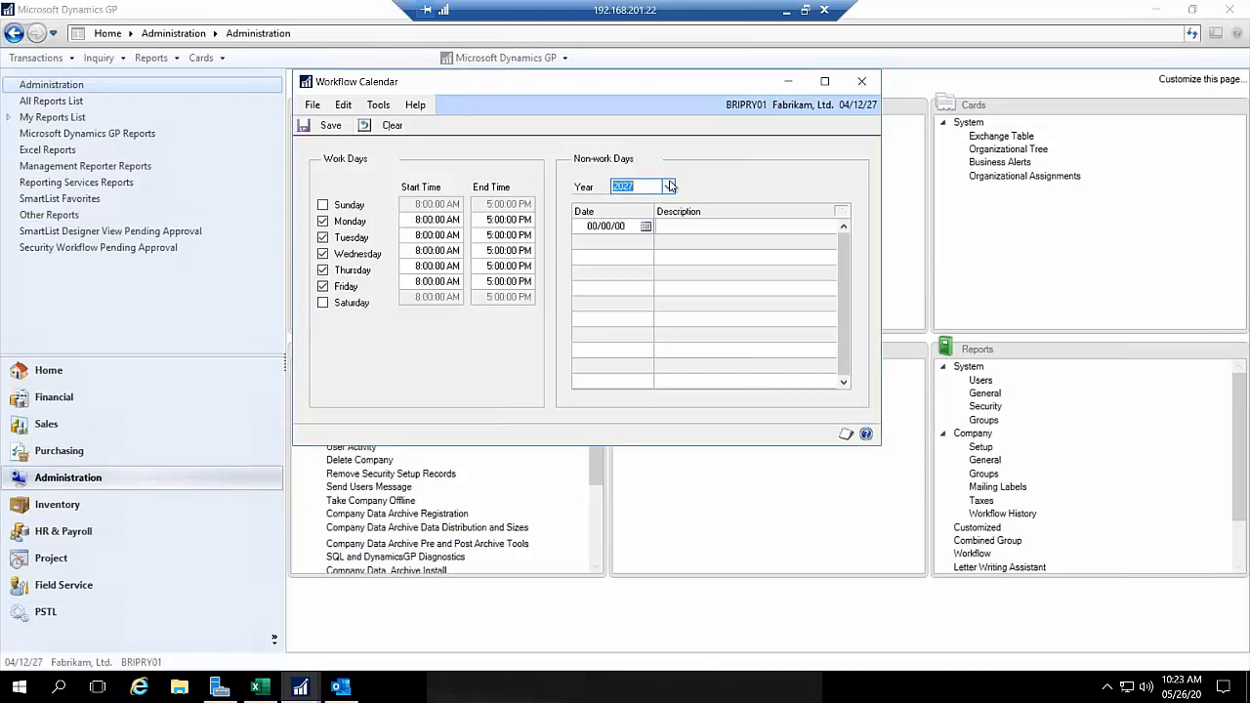
pyautogui.click(863, 84)
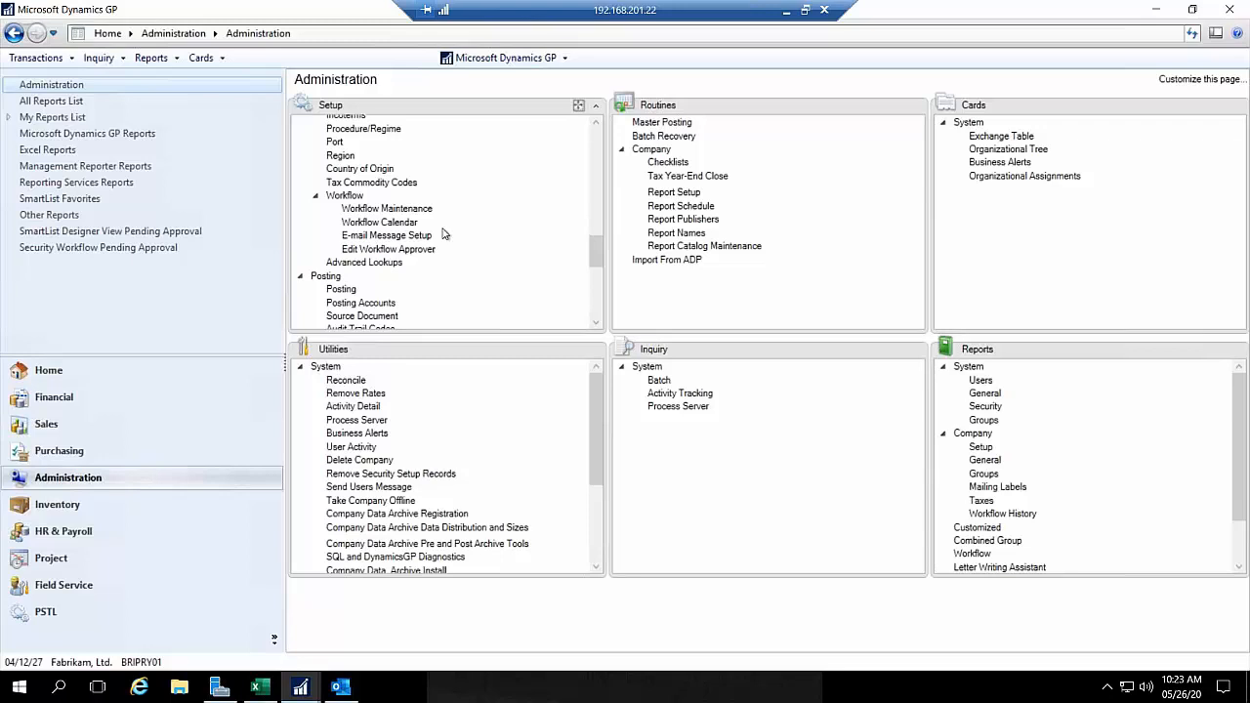
# Step: Switch to Outlook to view the purchase order task assignment email, and minimize the message
pyautogui.click(349, 691)
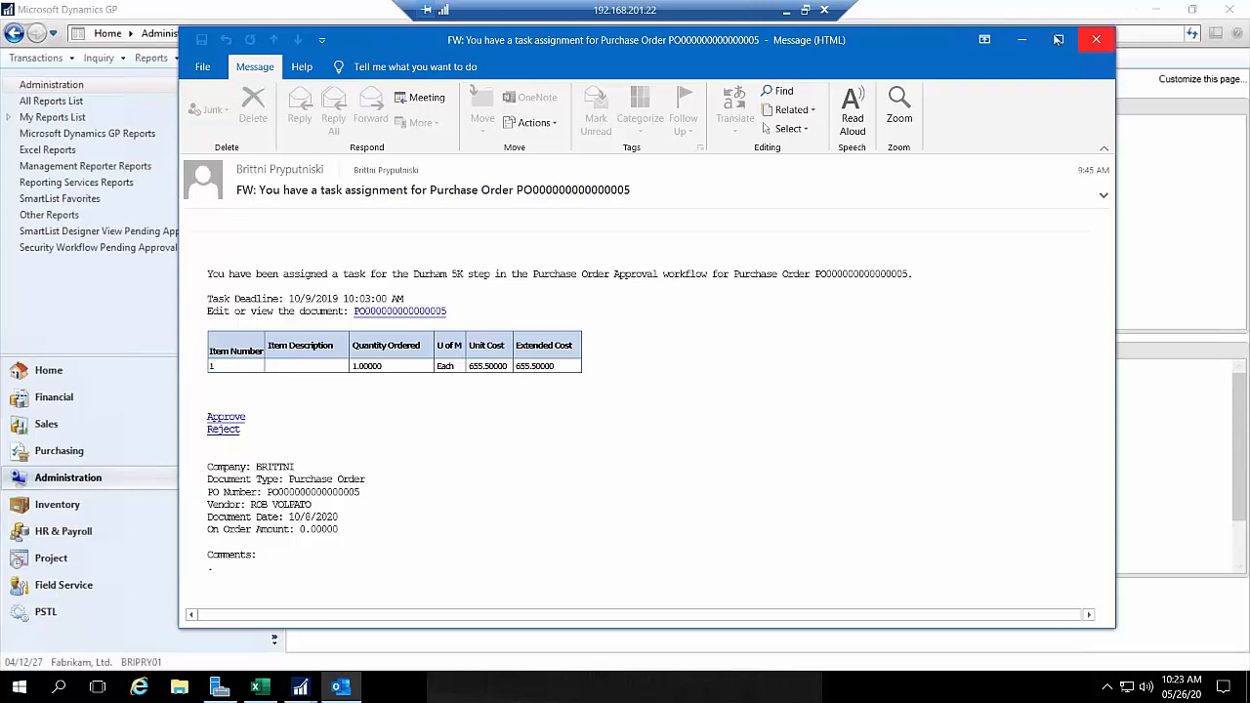
pyautogui.click(1022, 40)
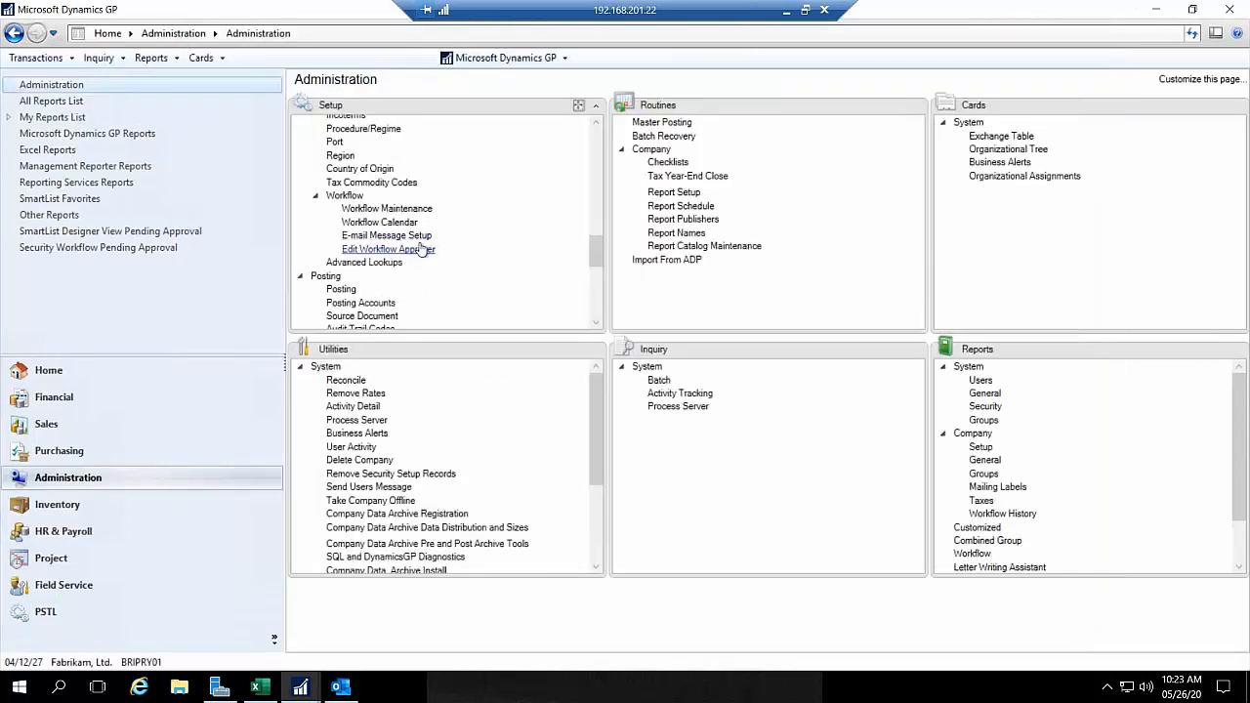
# Step: Open the workflow E-mail Message Setup and try to log on to Exchange with the account's email address and password
pyautogui.click(422, 240)
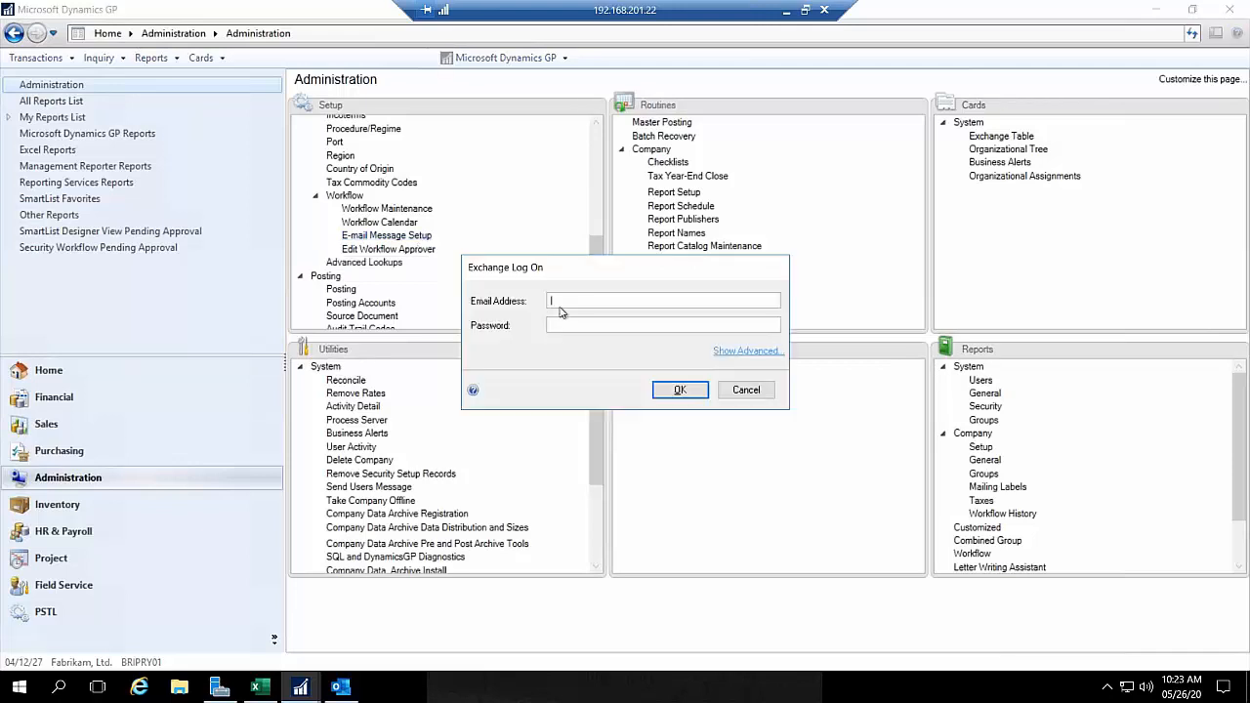
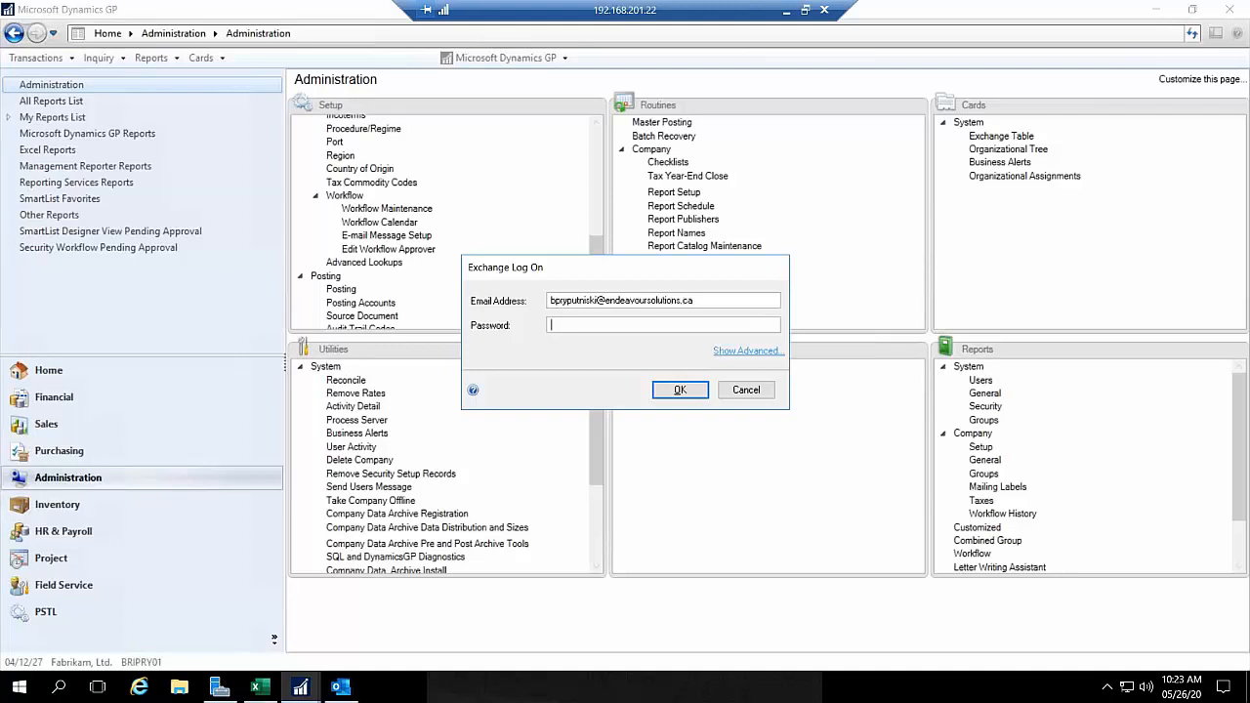
pyautogui.write('******')
pyautogui.press('BackSpace')
pyautogui.press('BackSpace')
pyautogui.press('BackSpace')
pyautogui.press('BackSpace')
pyautogui.press('BackSpace')
pyautogui.press('BackSpace')
pyautogui.write('*************')
pyautogui.press('Return')
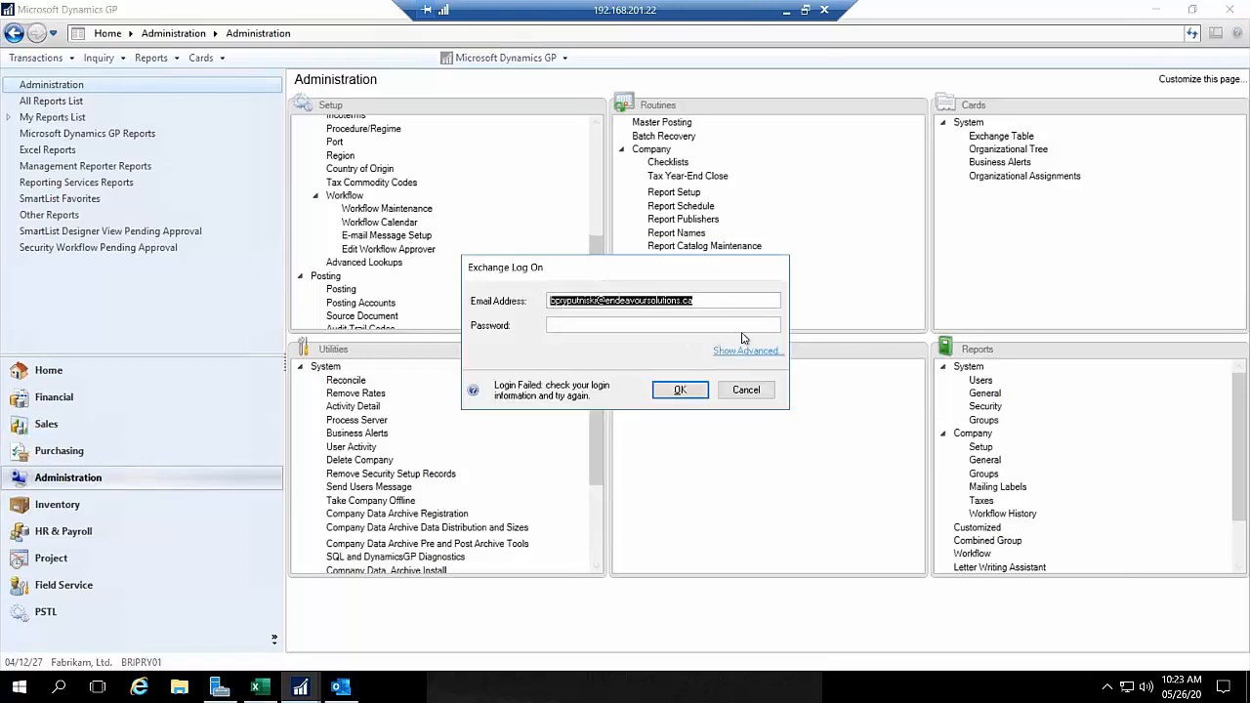
# Step: Cancel the Exchange log on and dismiss the mail server notice to continue into Message Setup
pyautogui.click(692, 303)
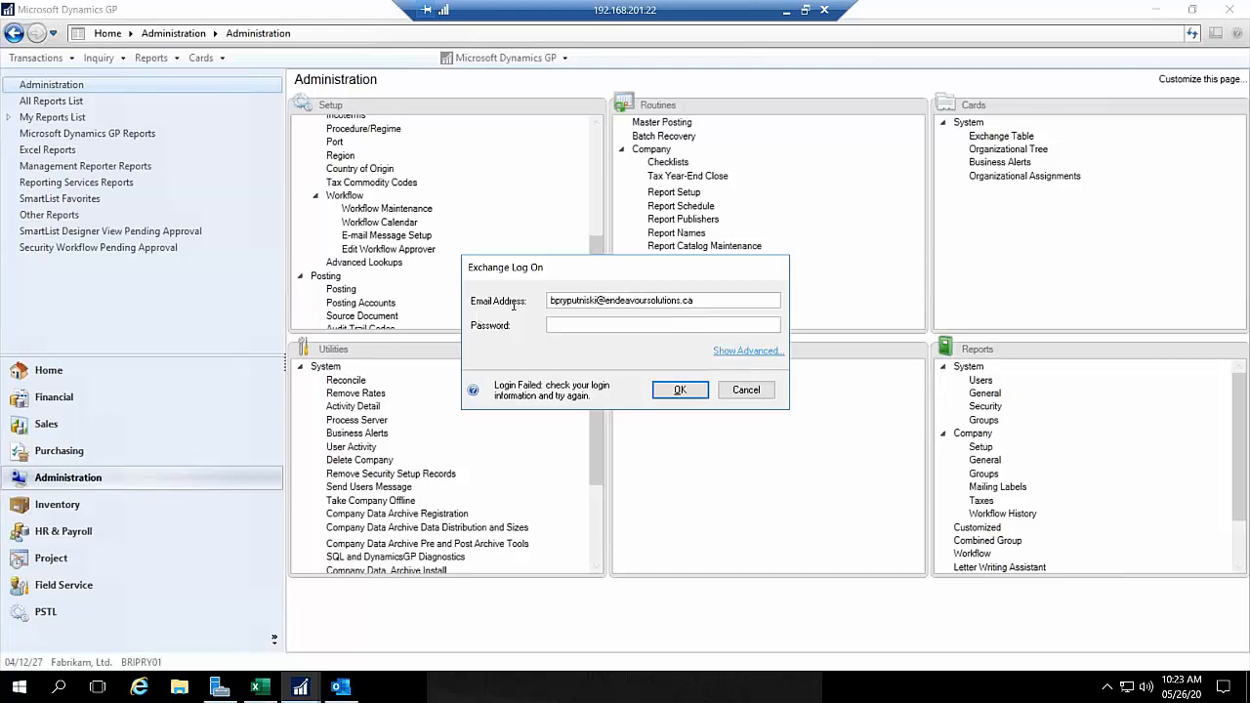
pyautogui.click(747, 390)
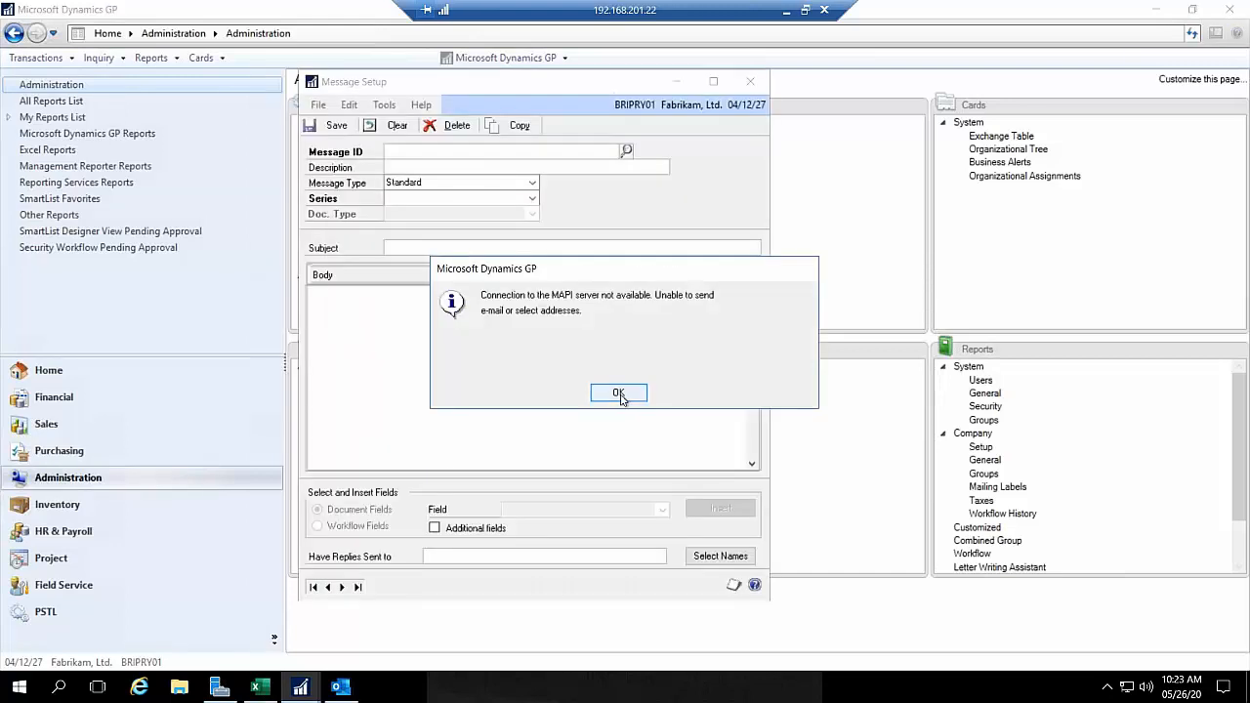
pyautogui.click(619, 394)
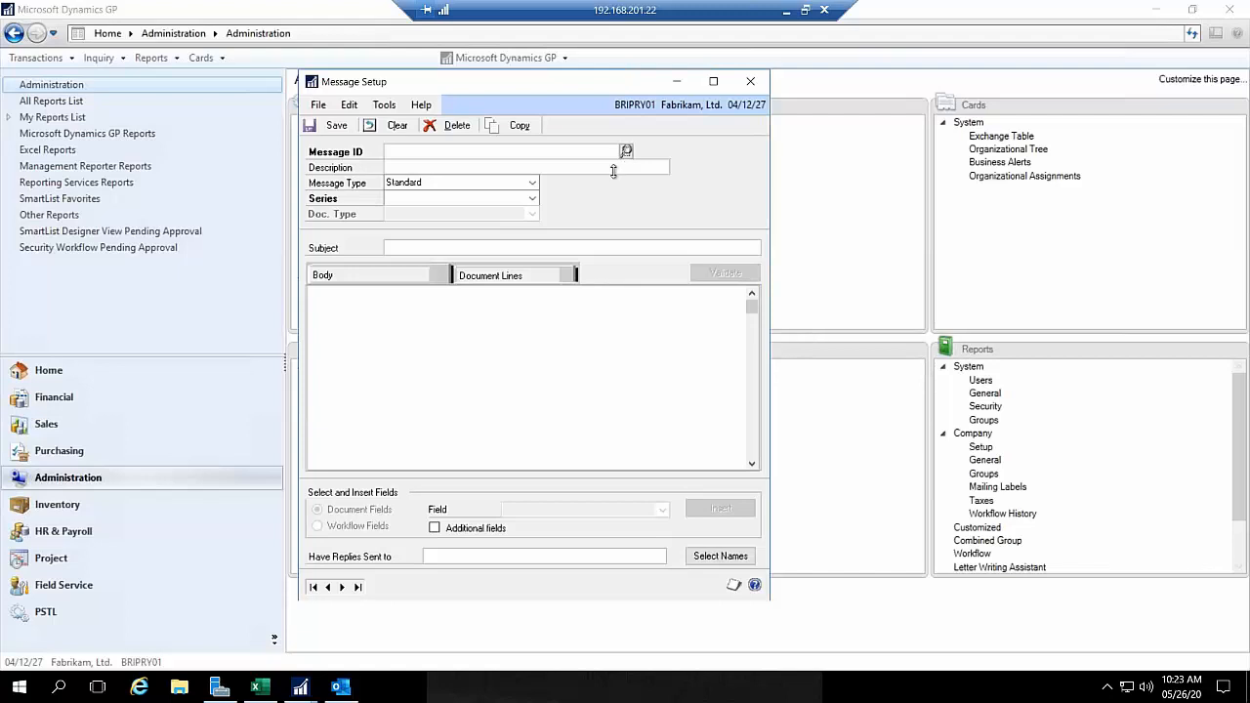
# Step: Look up the workflow assignment message for Payables Transaction Approval, WF ASSIGN PMDOC APPROVAL*, and load it into Message Setup
pyautogui.click(625, 152)
pyautogui.click(479, 409)
pyautogui.scroll(-1, 483, 416)
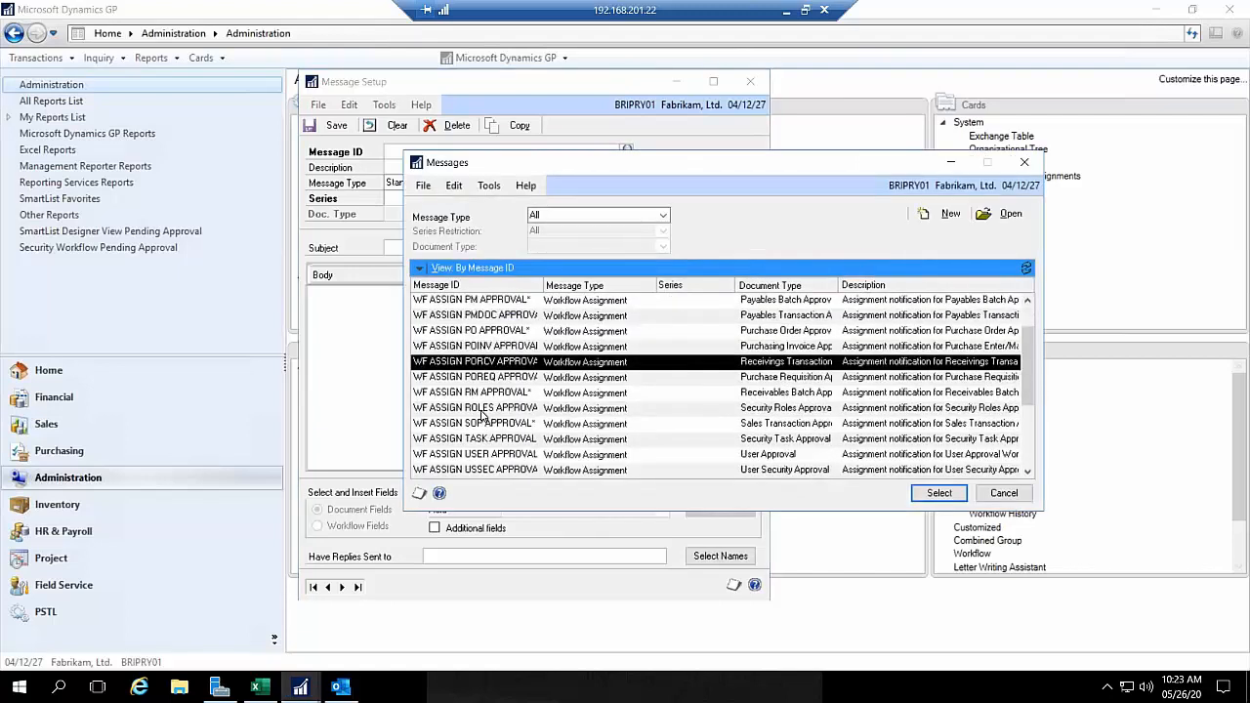
pyautogui.scroll(-3, 480, 415)
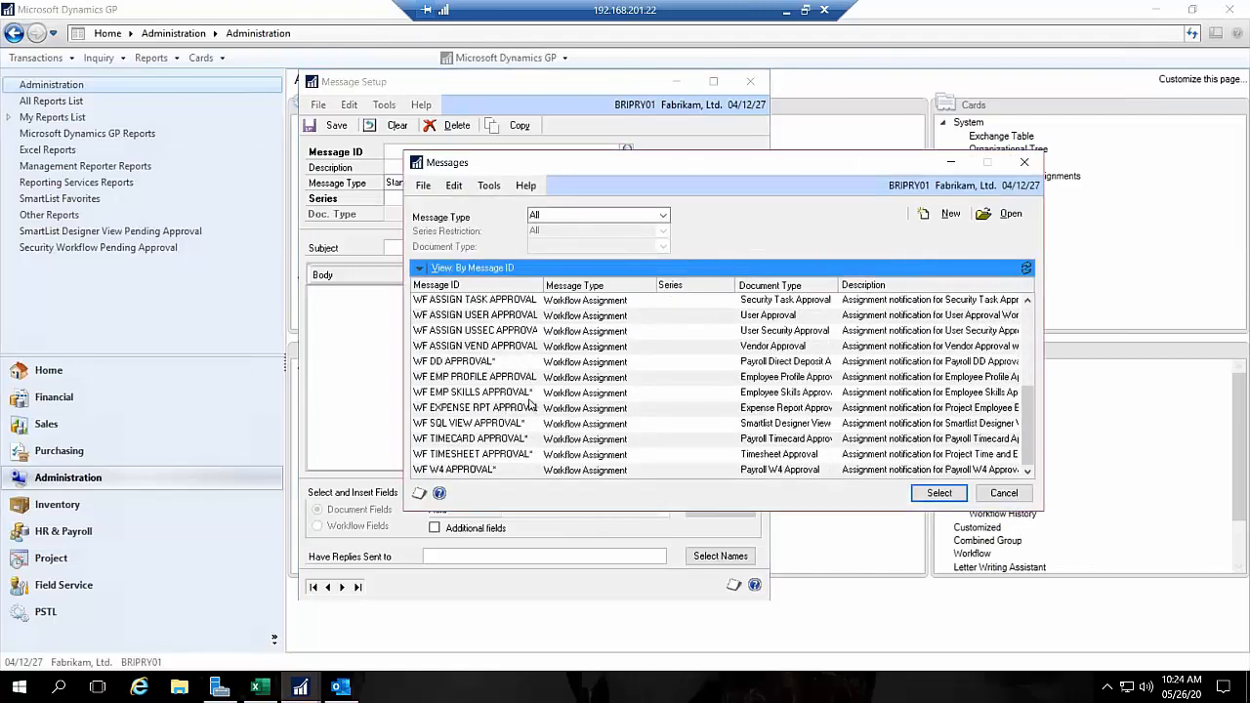
pyautogui.scroll(4, 532, 404)
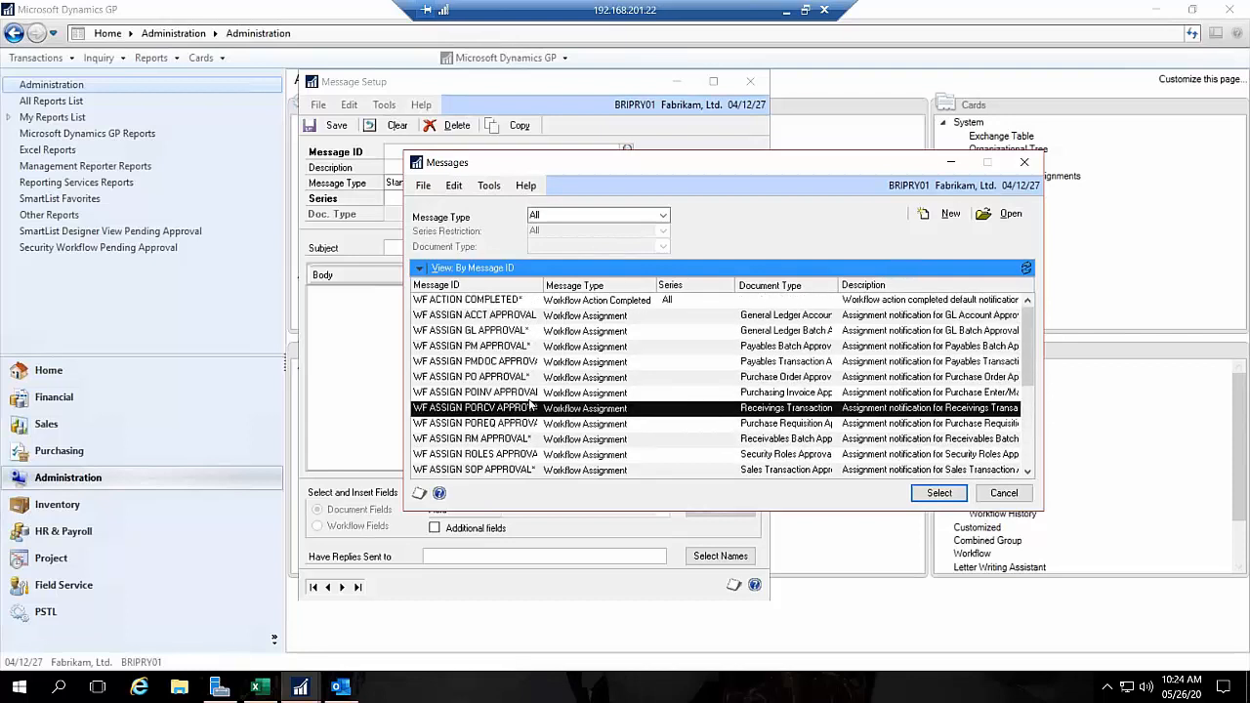
pyautogui.click(785, 346)
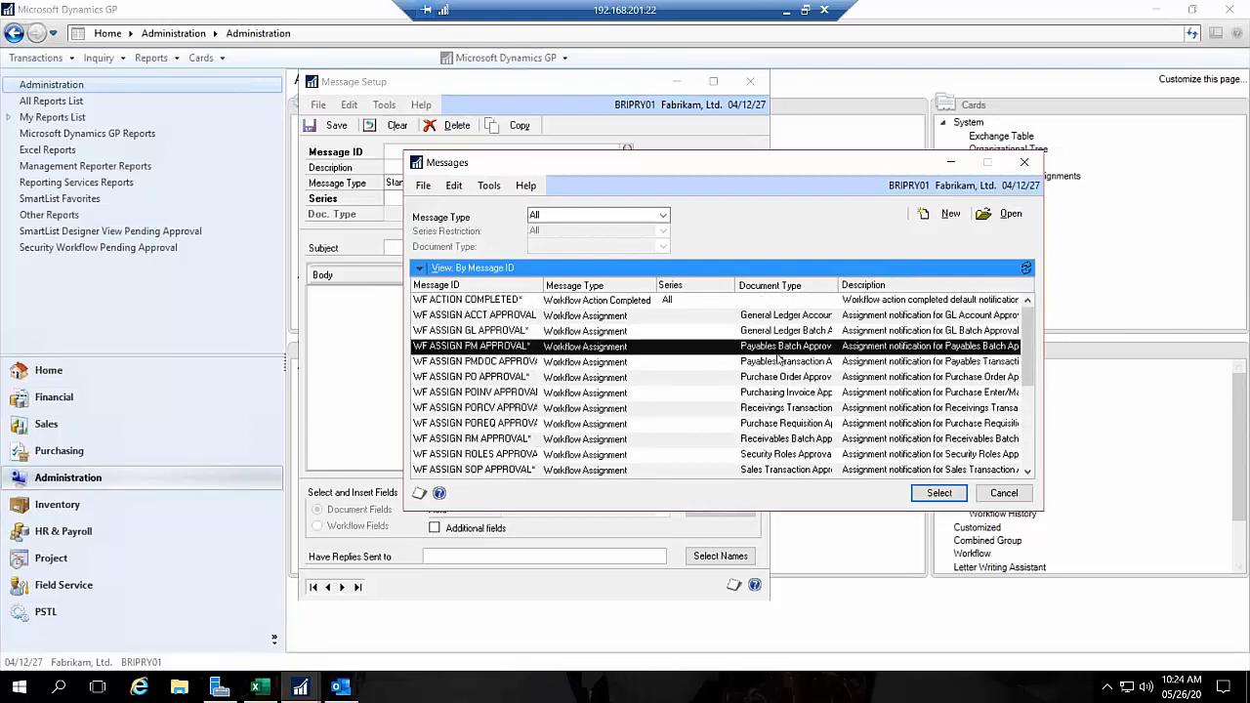
pyautogui.click(774, 362)
pyautogui.doubleClick(774, 364)
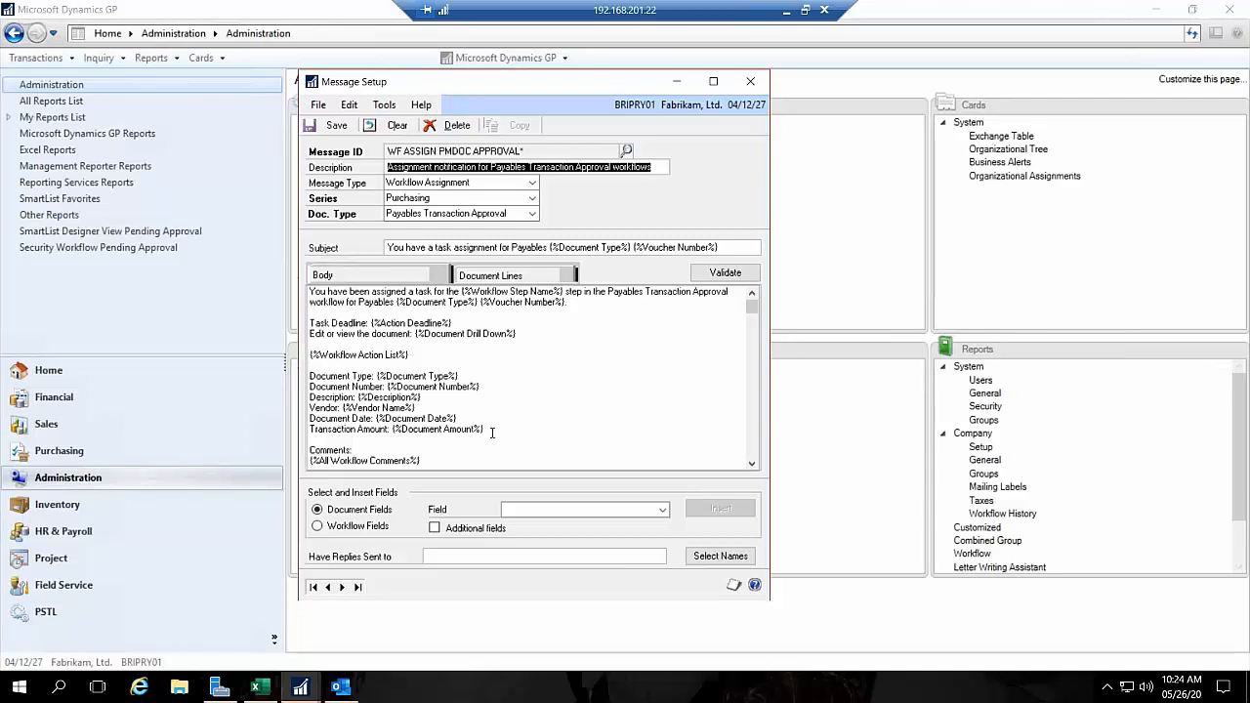
# Step: Examine the document fields used in the message body and the document fields available for insertion
pyautogui.moveTo(484, 431); pyautogui.dragTo(310, 355)
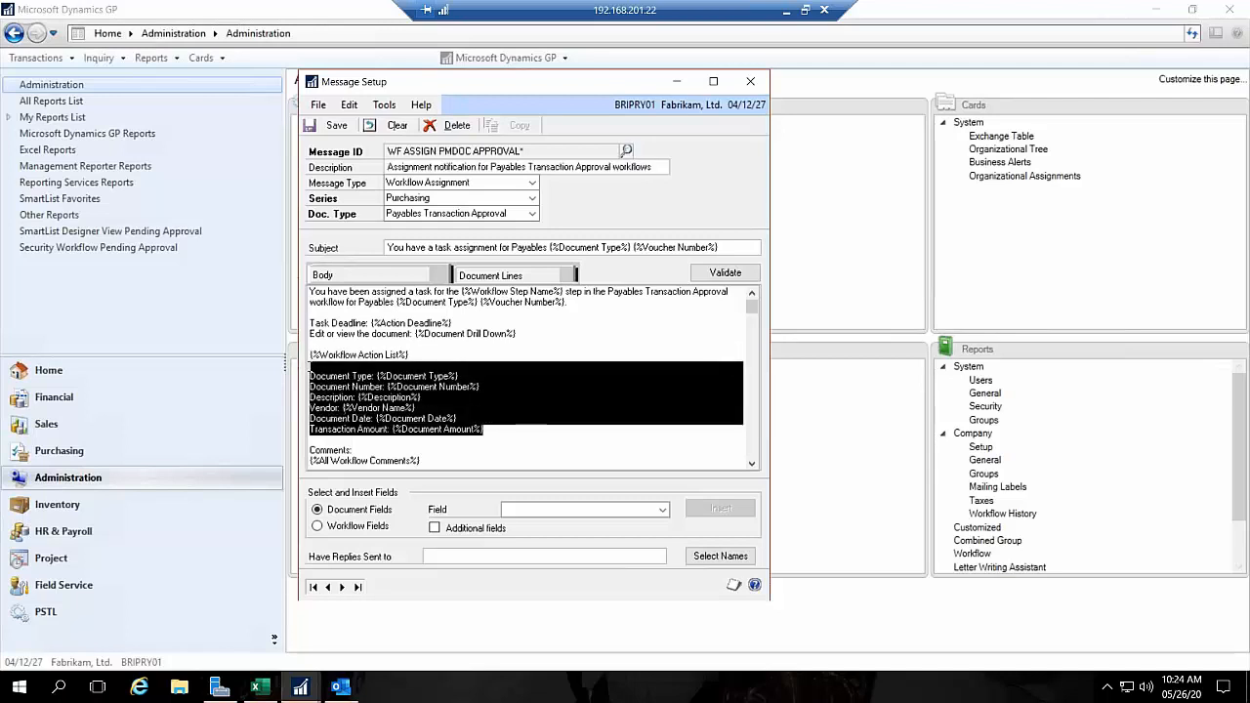
pyautogui.click(520, 420)
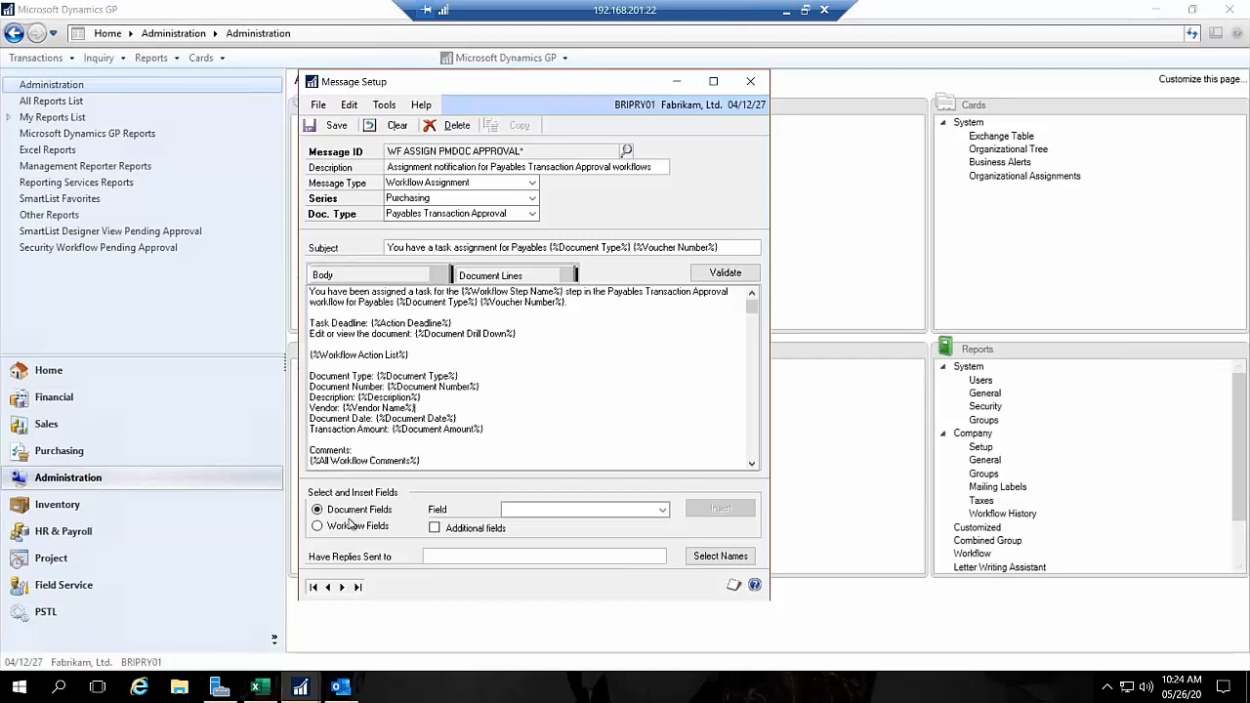
pyautogui.click(509, 511)
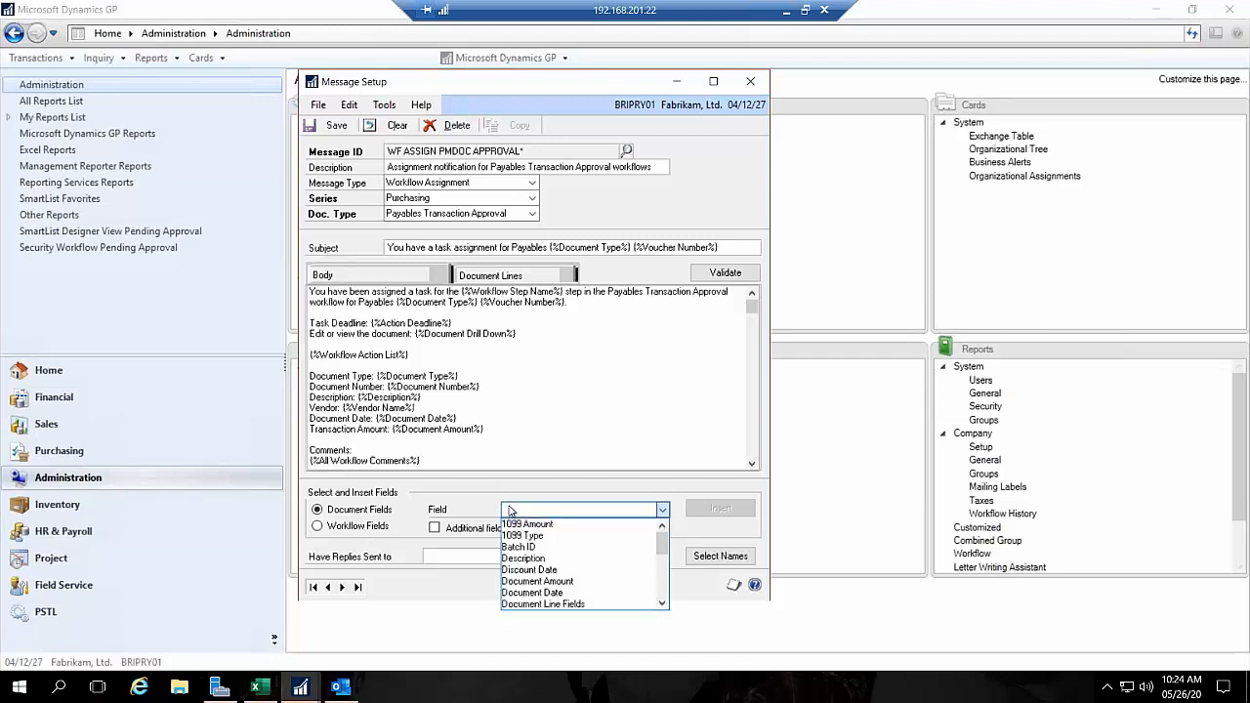
pyautogui.scroll(-2, 554, 561)
pyautogui.scroll(-3, 566, 554)
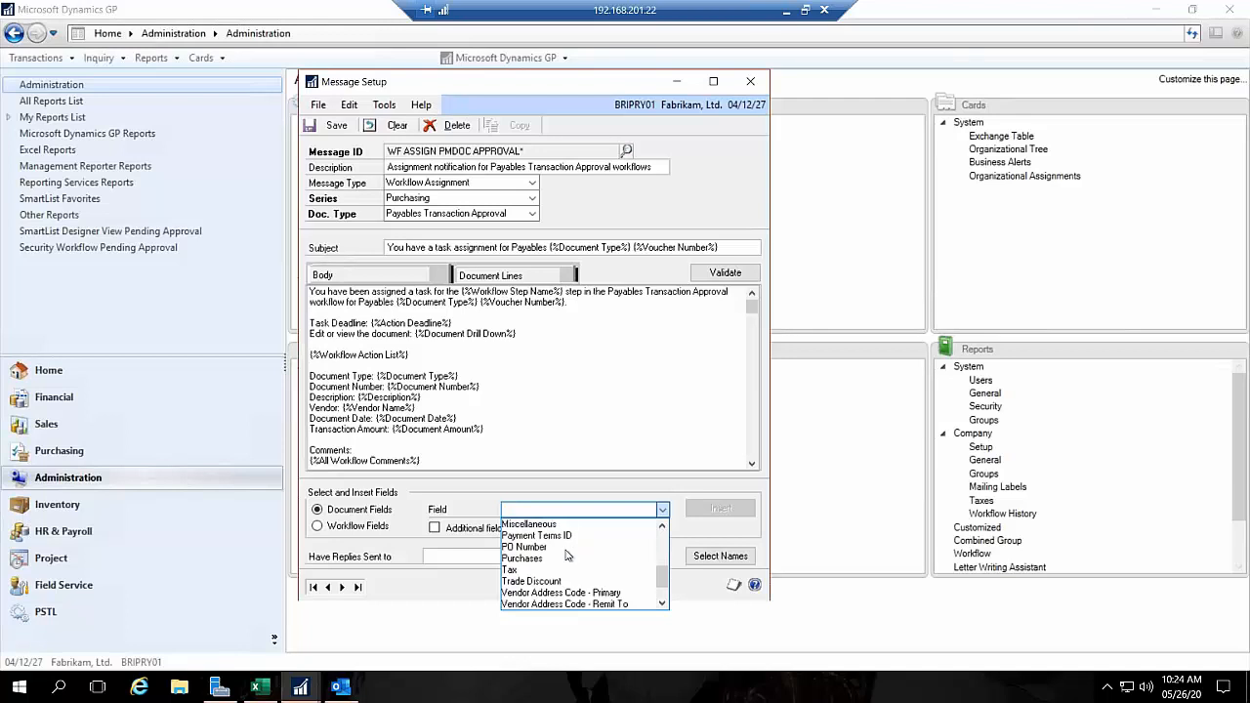
pyautogui.scroll(-1, 567, 555)
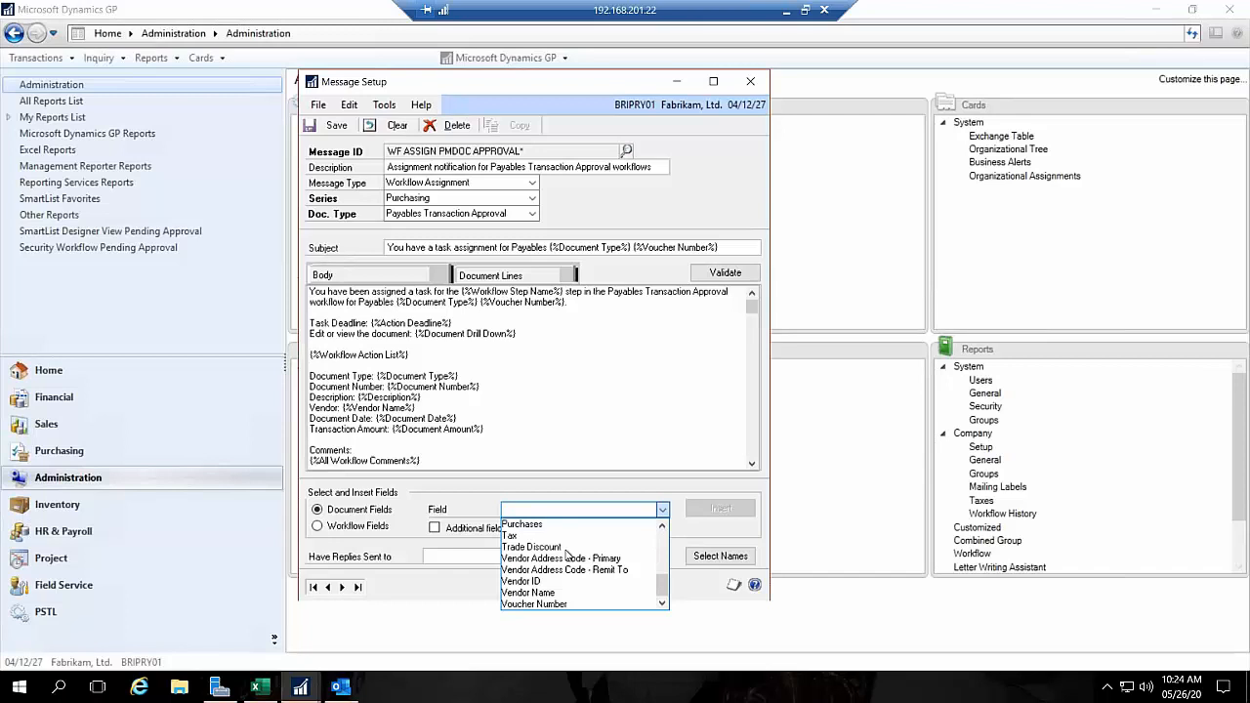
pyautogui.click(467, 481)
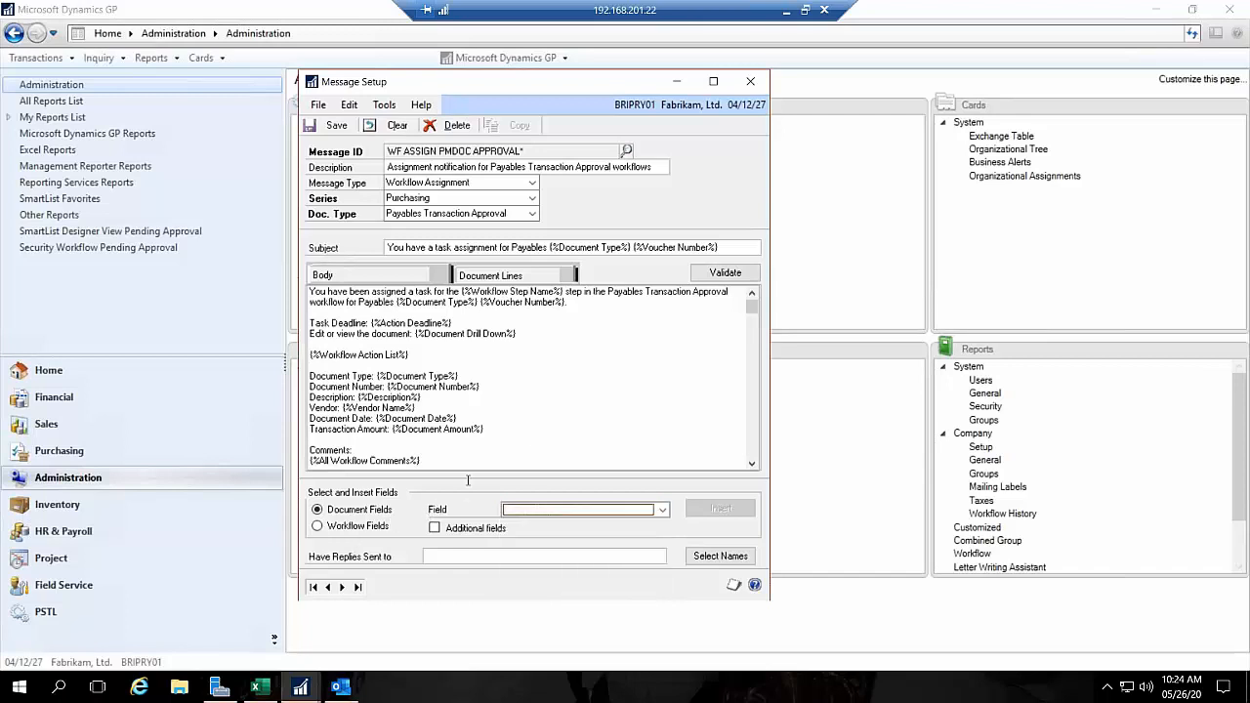
# Step: Switch the insertable fields to Workflow Fields and look through the available ones, such as Originator Comments and Workflow Originator
pyautogui.click(386, 526)
pyautogui.click(572, 509)
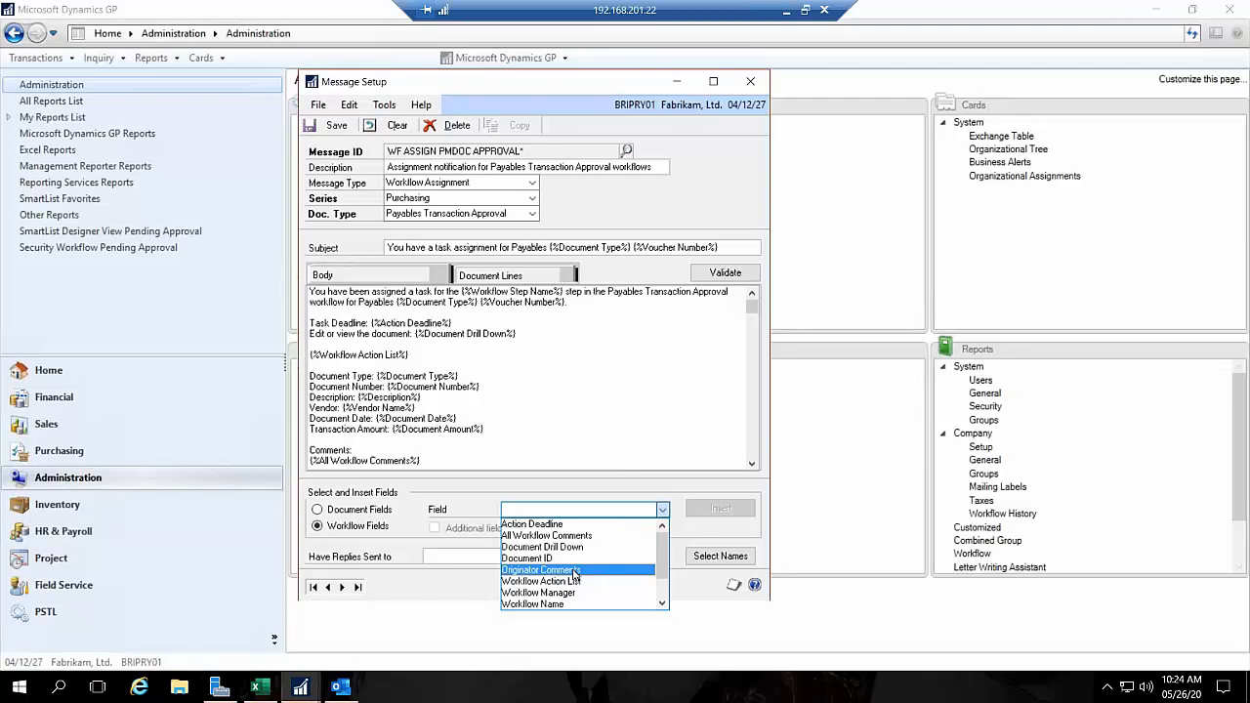
pyautogui.click(555, 86)
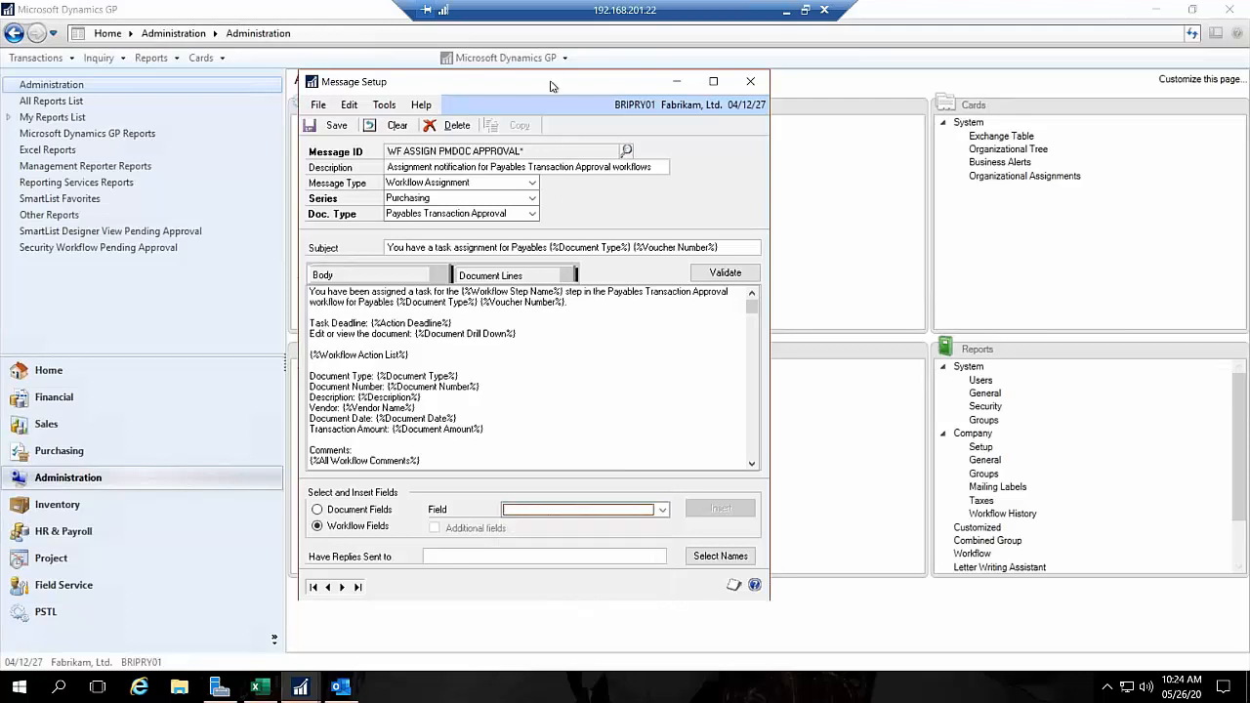
pyautogui.moveTo(612, 83); pyautogui.dragTo(876, 91)
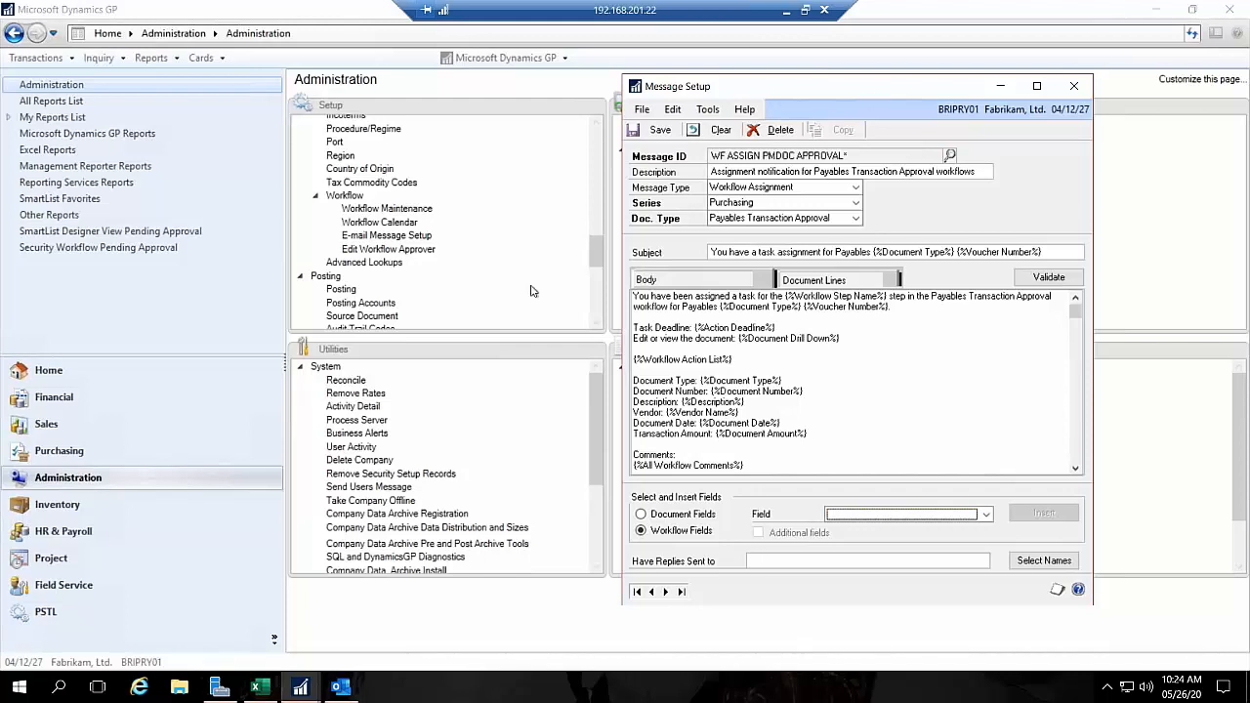
pyautogui.click(875, 513)
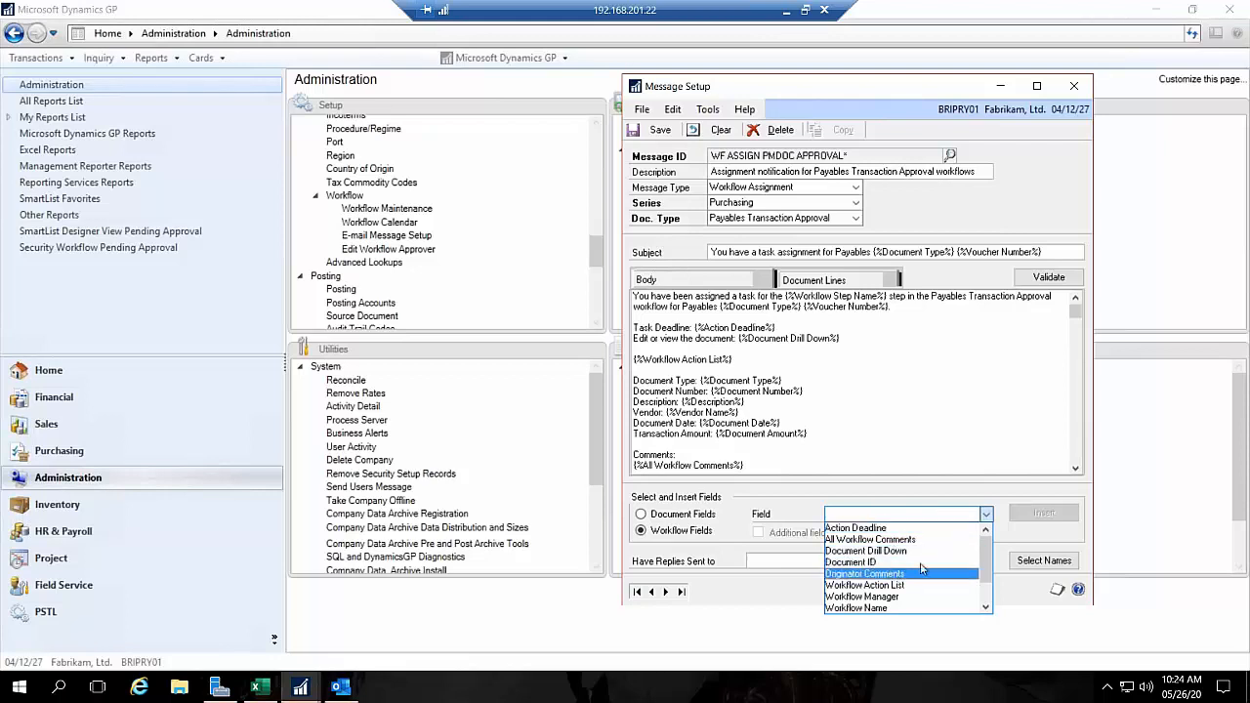
pyautogui.scroll(-1, 921, 567)
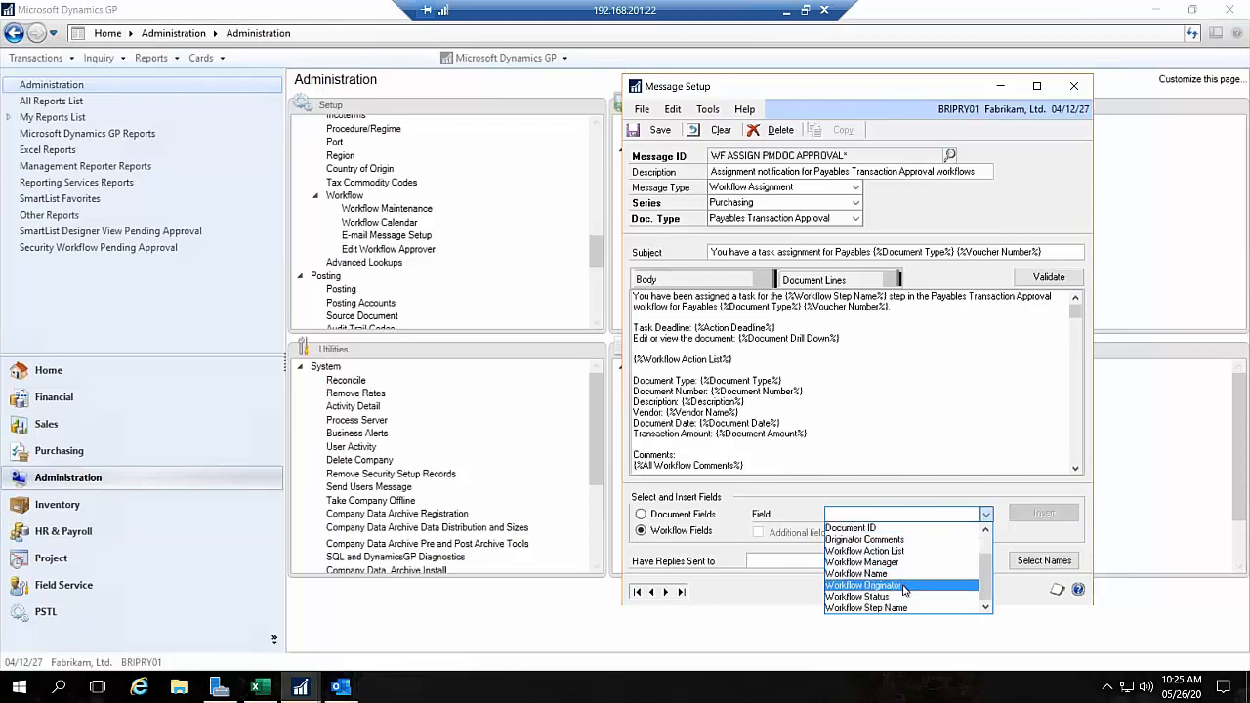
pyautogui.press('Up')
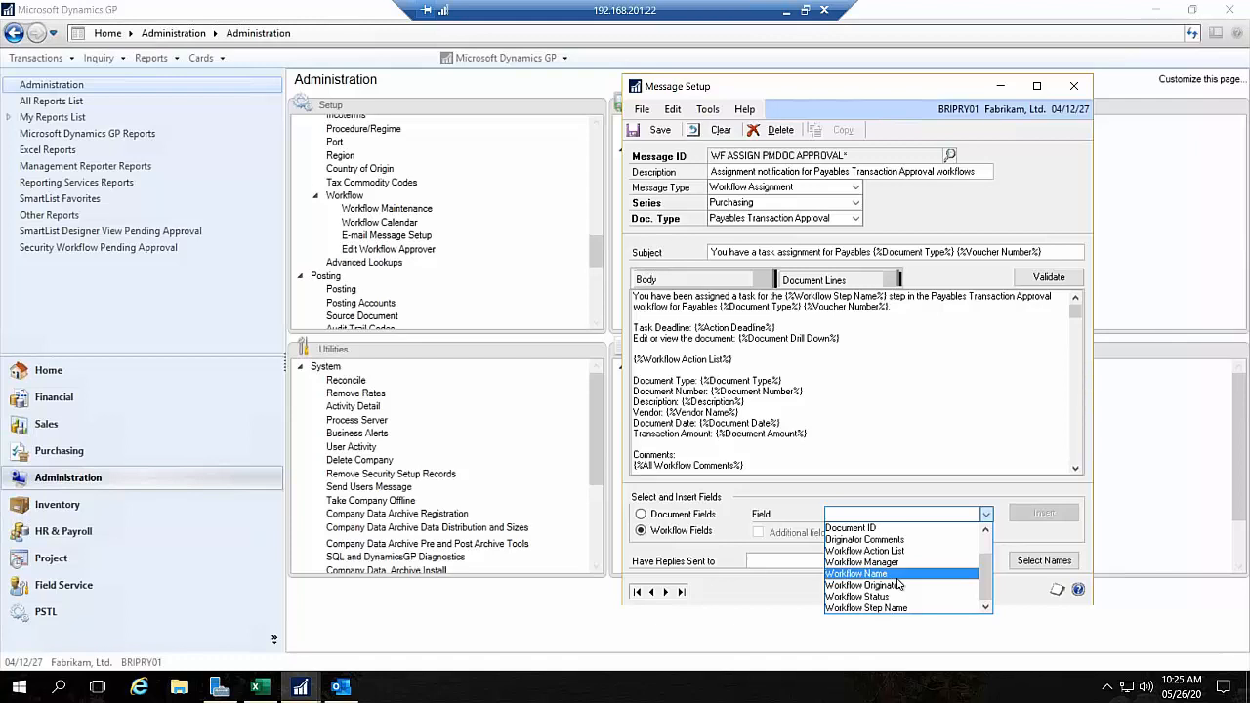
pyautogui.click(913, 382)
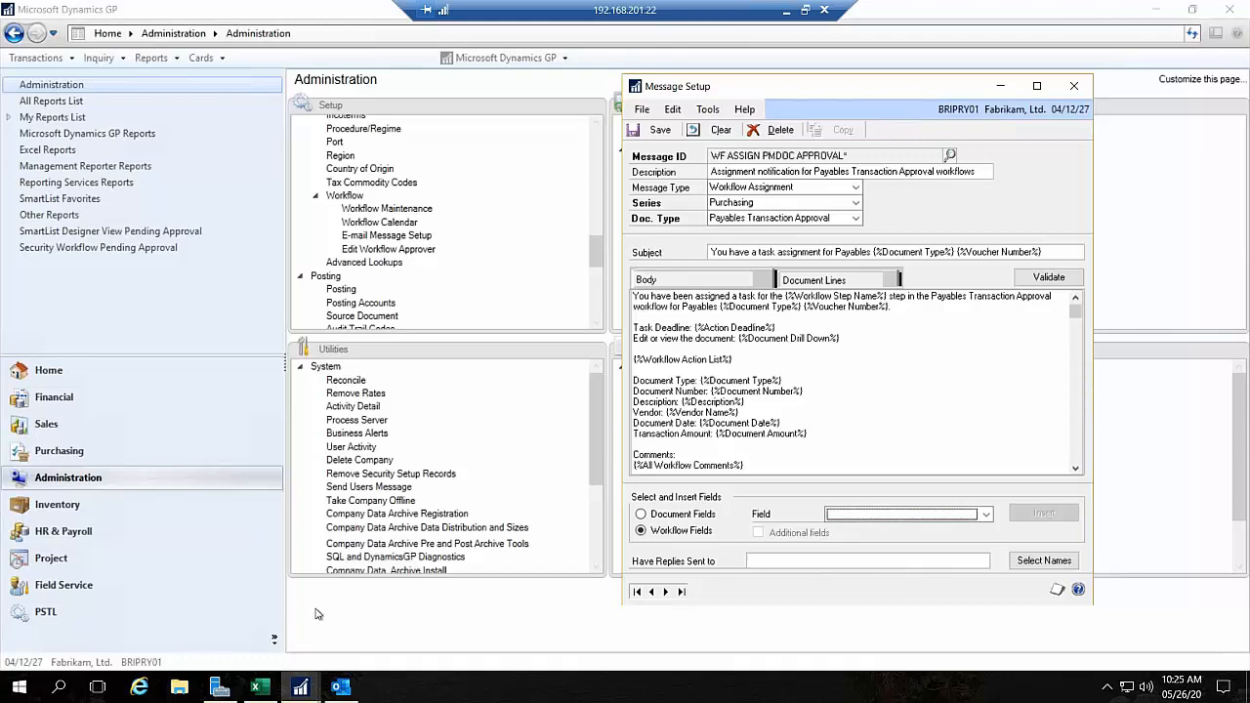
# Step: Open Payables Transaction Entry from Purchasing, place it beside Message Setup for comparison, and close the entry window
pyautogui.click(51, 459)
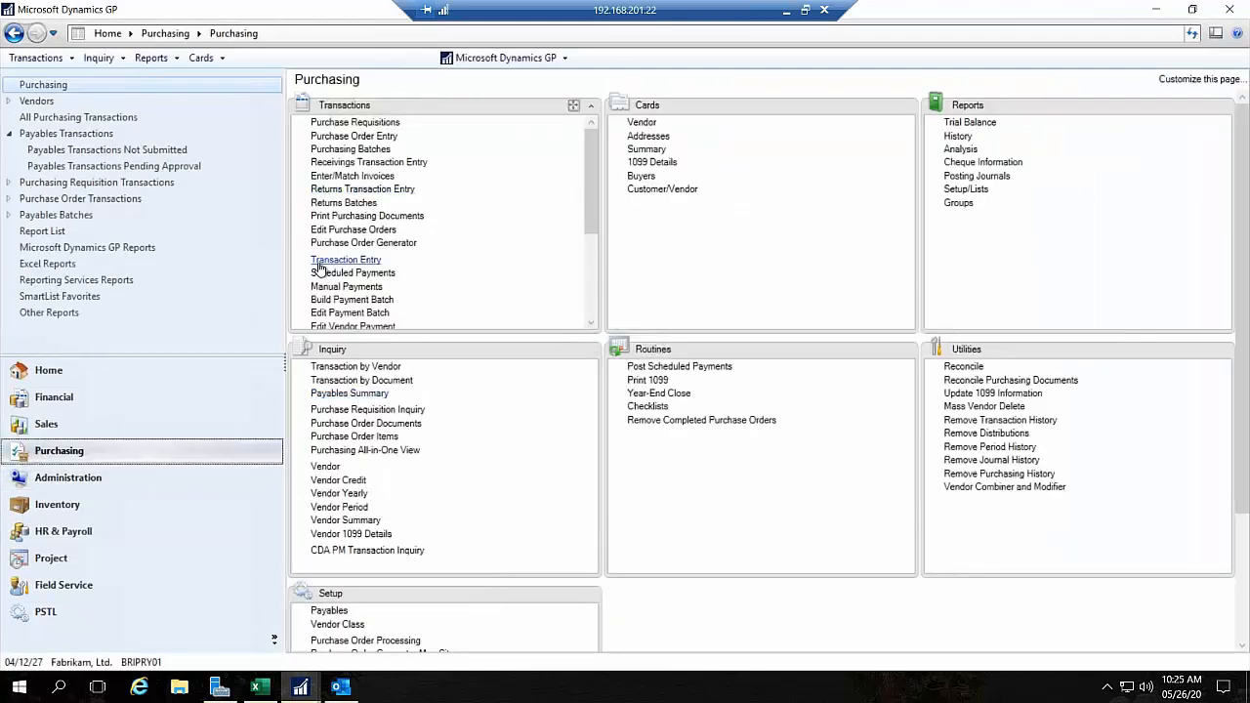
pyautogui.click(319, 263)
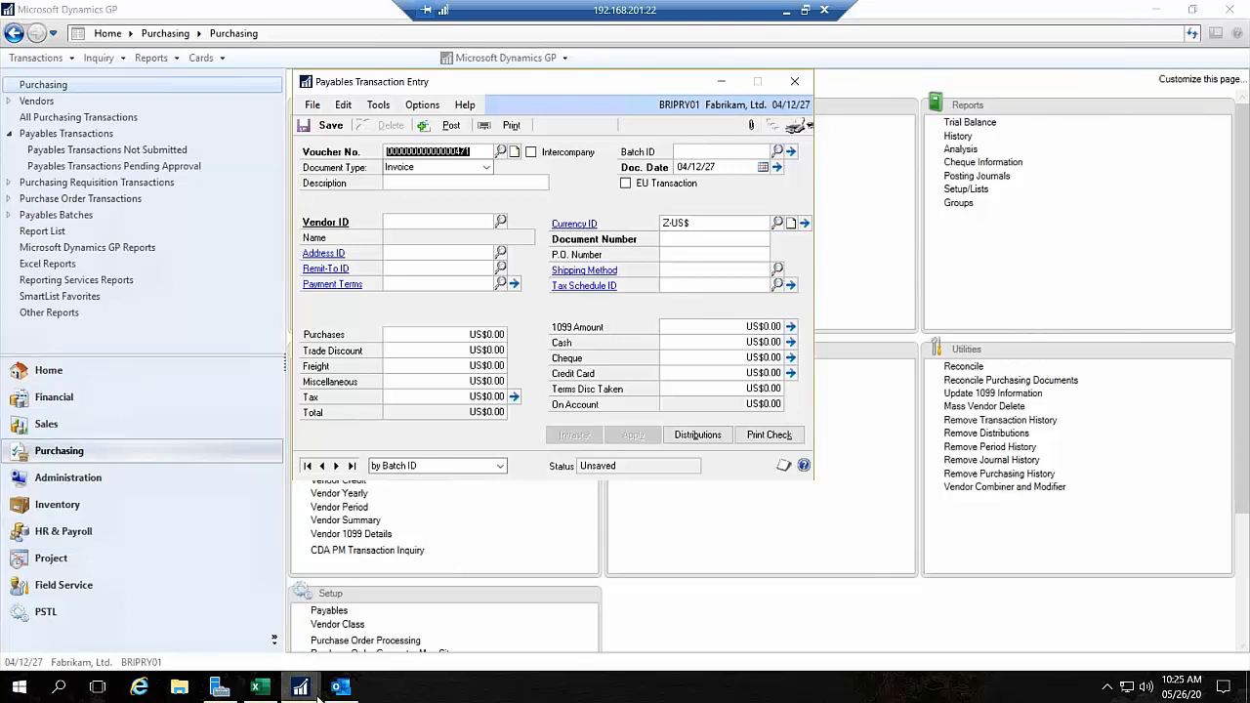
pyautogui.moveTo(318, 696)
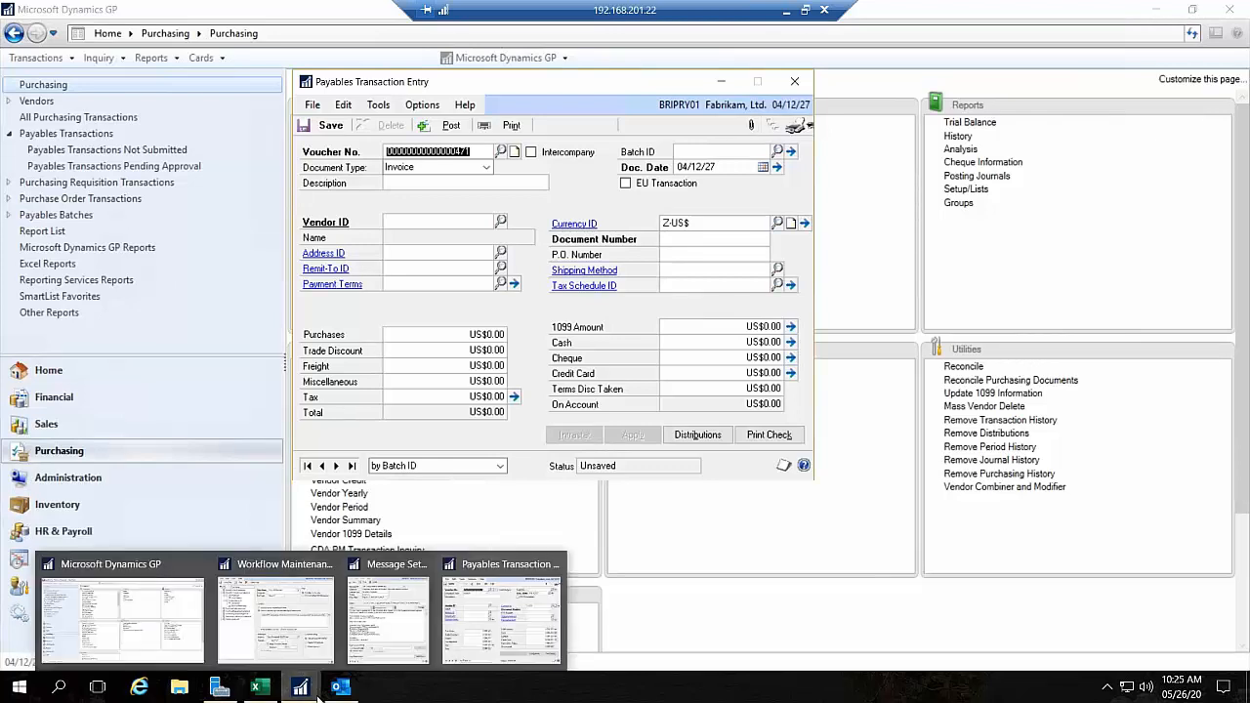
pyautogui.click(390, 625)
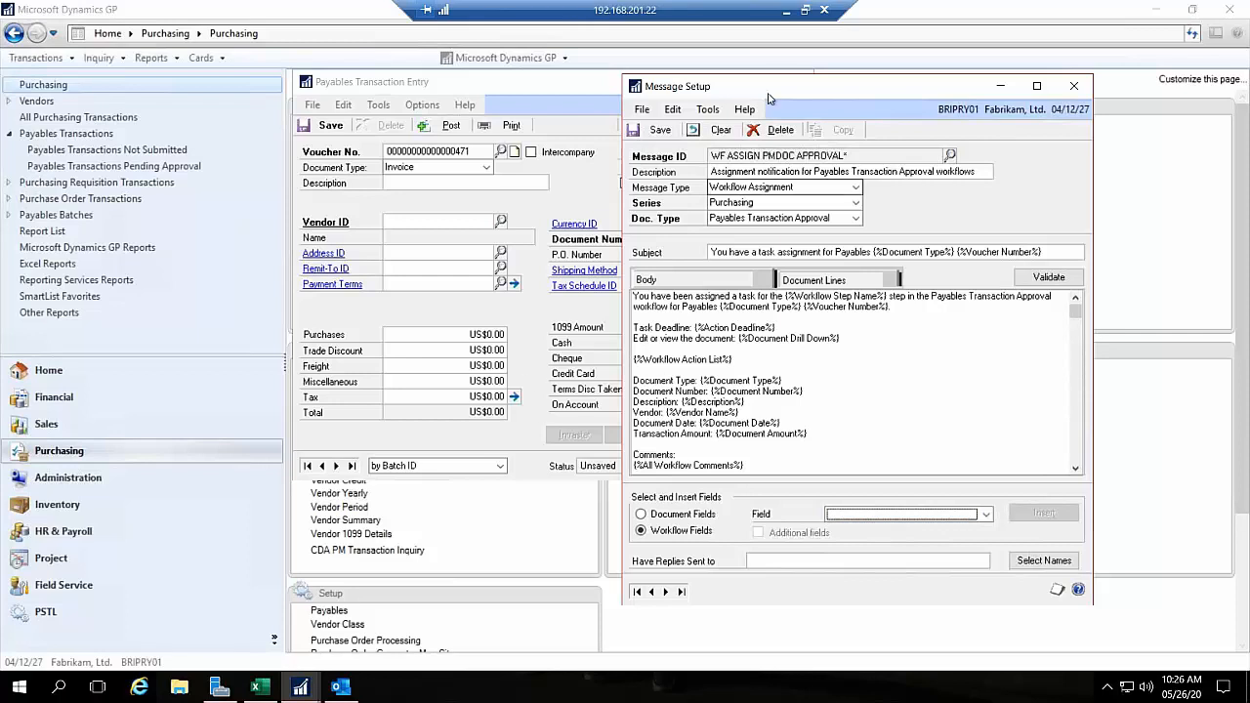
pyautogui.moveTo(848, 99); pyautogui.dragTo(929, 98)
pyautogui.click(534, 84)
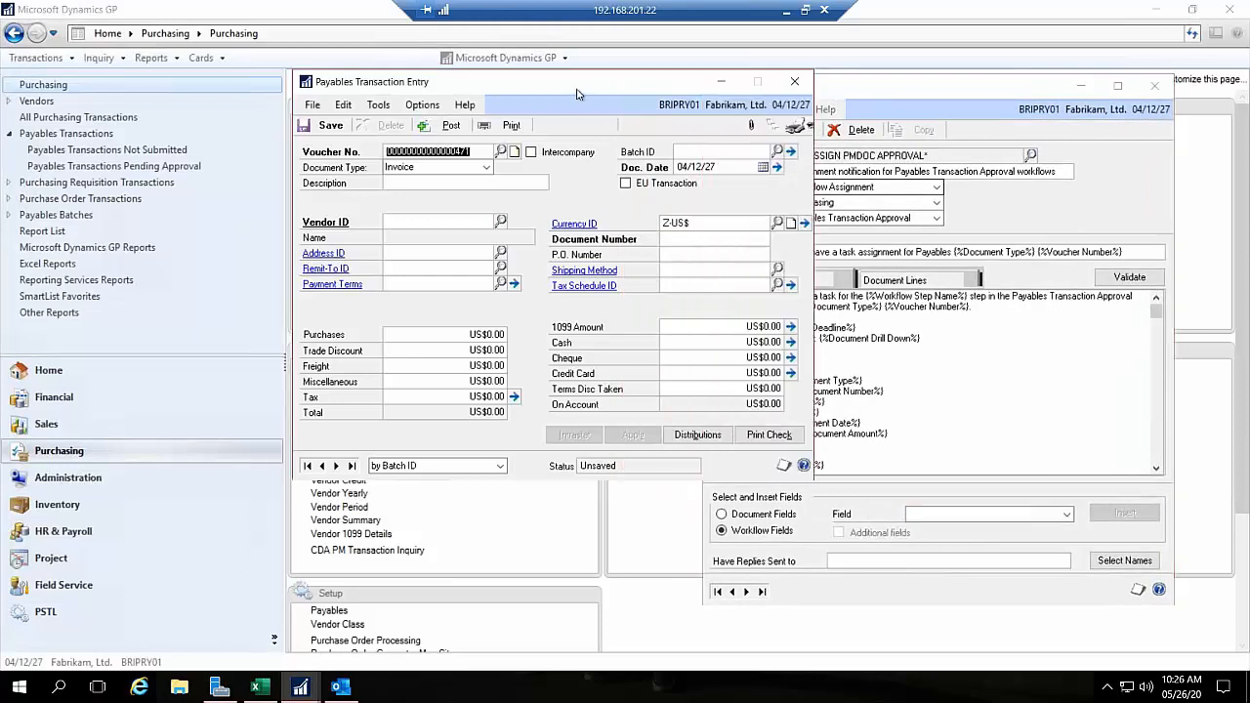
pyautogui.moveTo(578, 93); pyautogui.dragTo(479, 105)
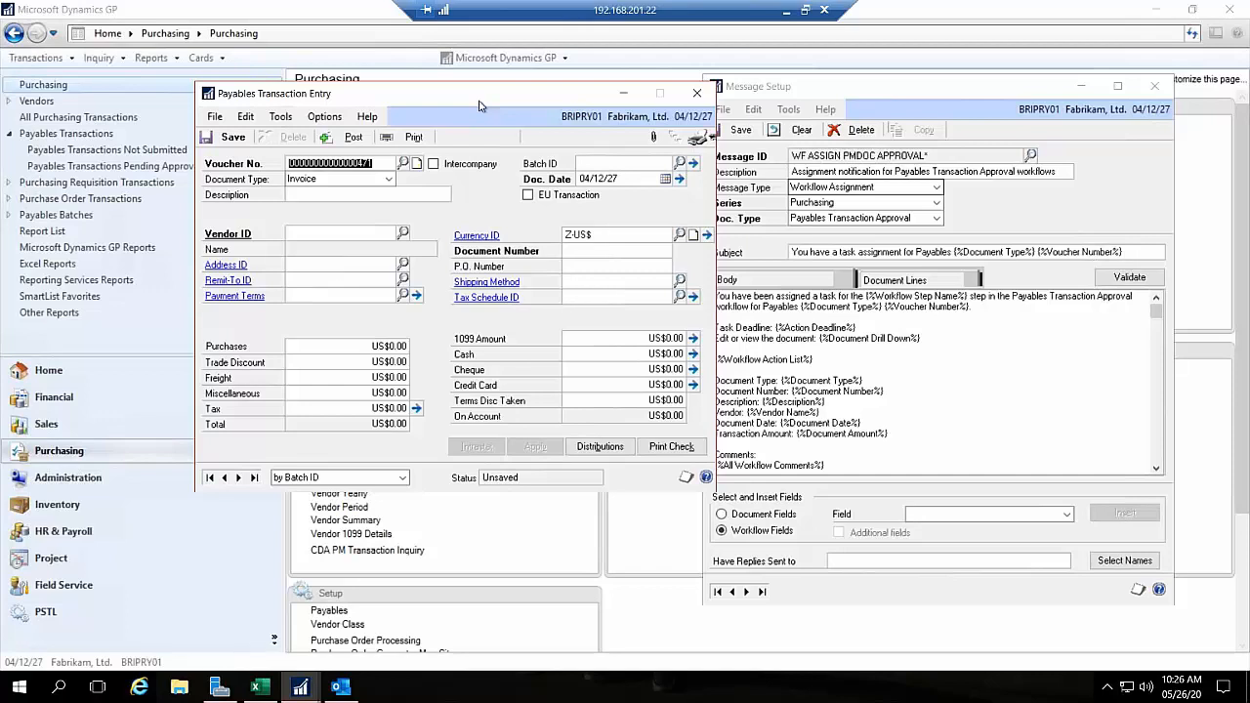
pyautogui.click(697, 92)
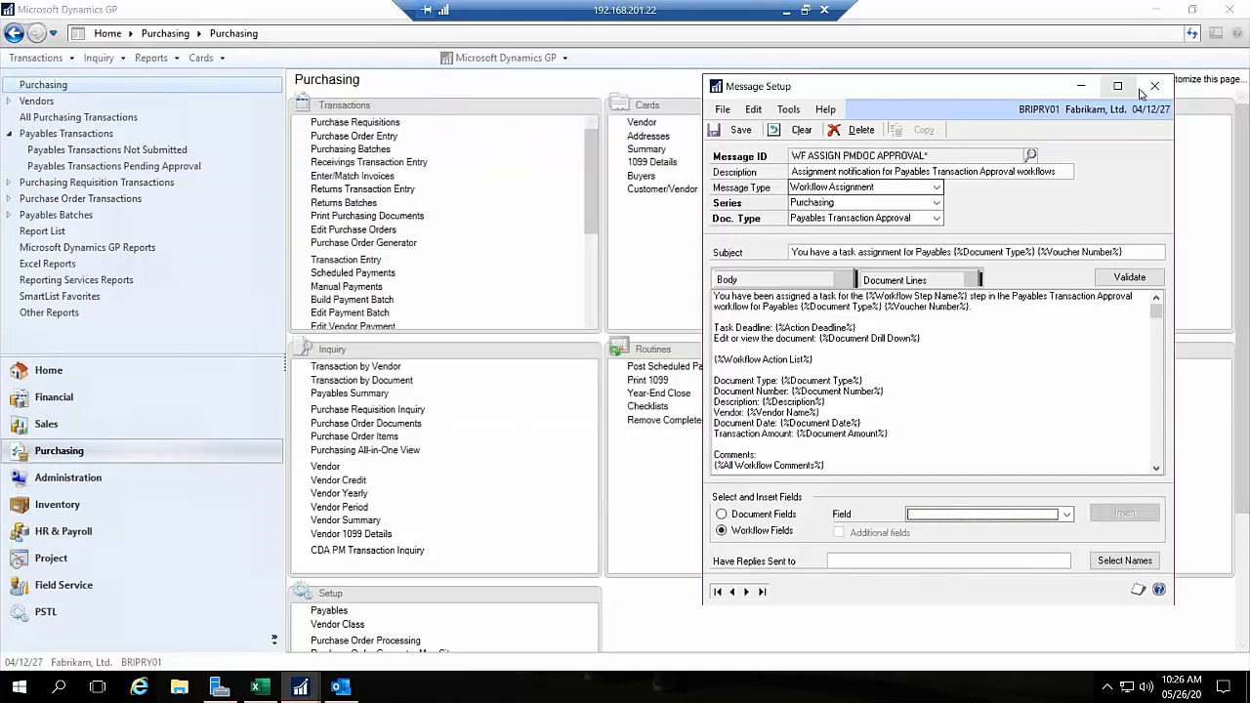
# Step: Close the Message Setup window and discard the changes to the workflow assignment message
pyautogui.click(1152, 87)
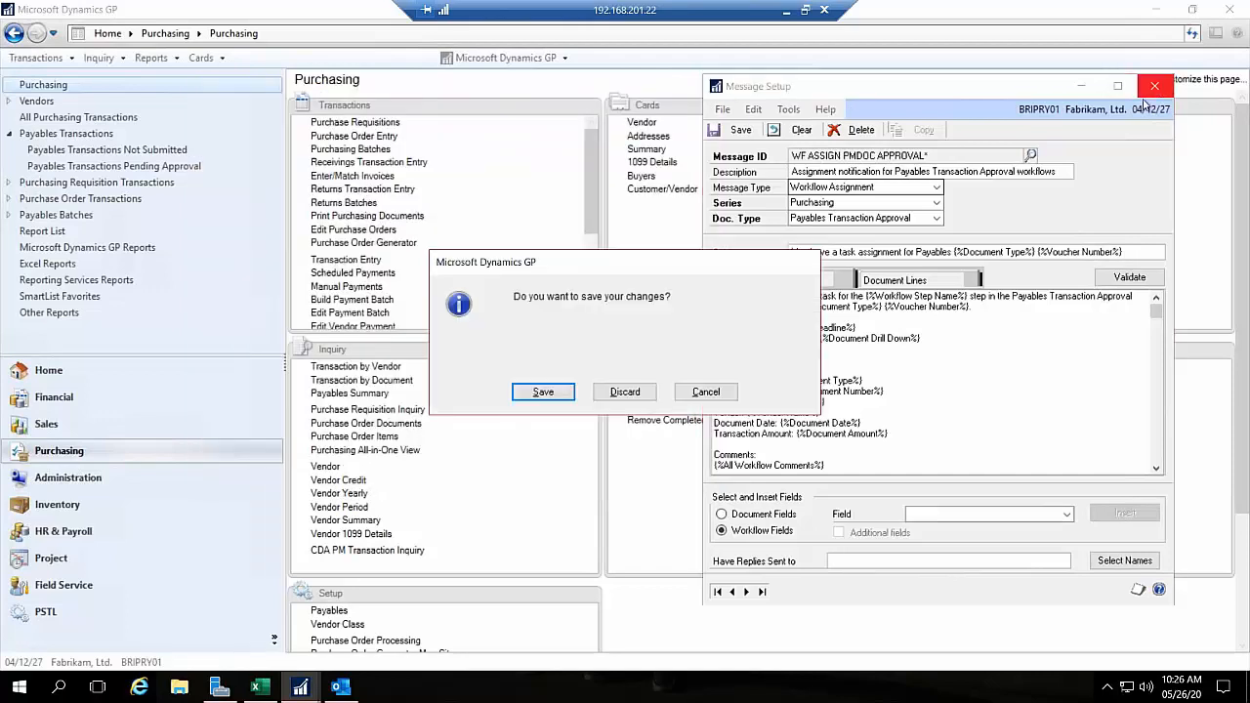
pyautogui.click(623, 393)
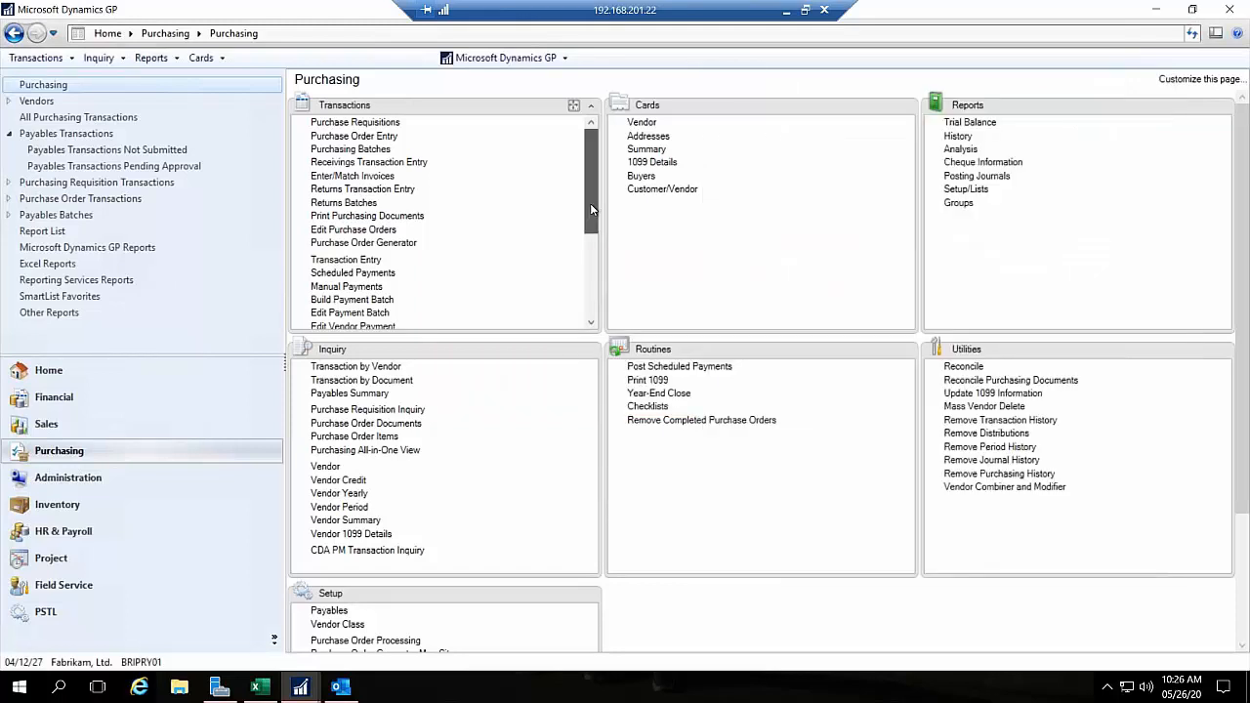
# Step: Open Document Attachment Setup from Administration, examine its attachment options, including sending attachments in email, and close the window
pyautogui.moveTo(590, 203); pyautogui.dragTo(588, 217)
pyautogui.click(44, 478)
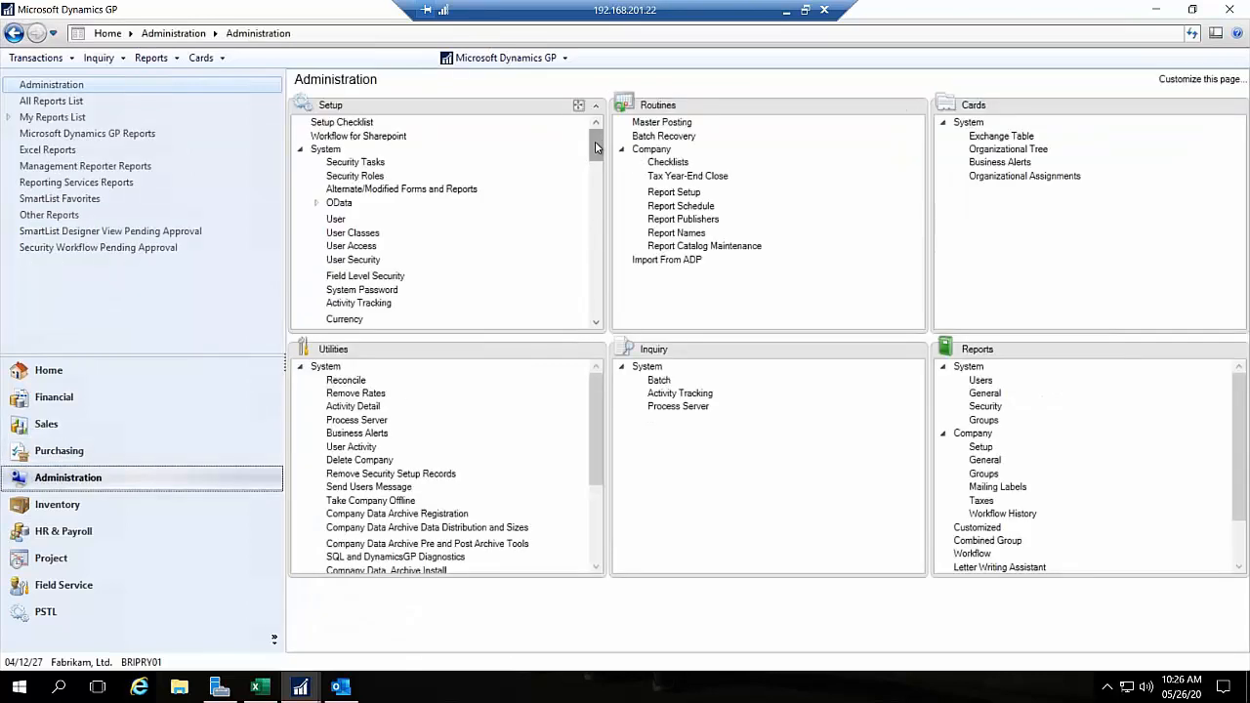
pyautogui.moveTo(591, 155); pyautogui.dragTo(577, 238)
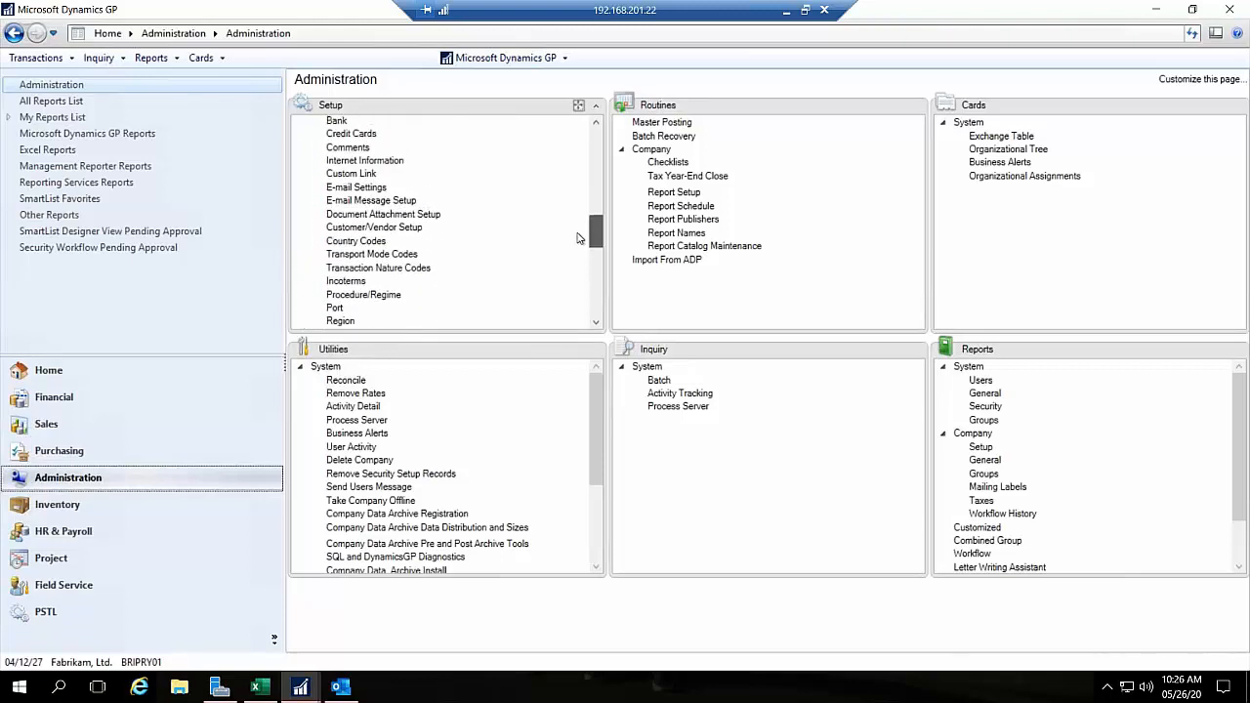
pyautogui.click(437, 217)
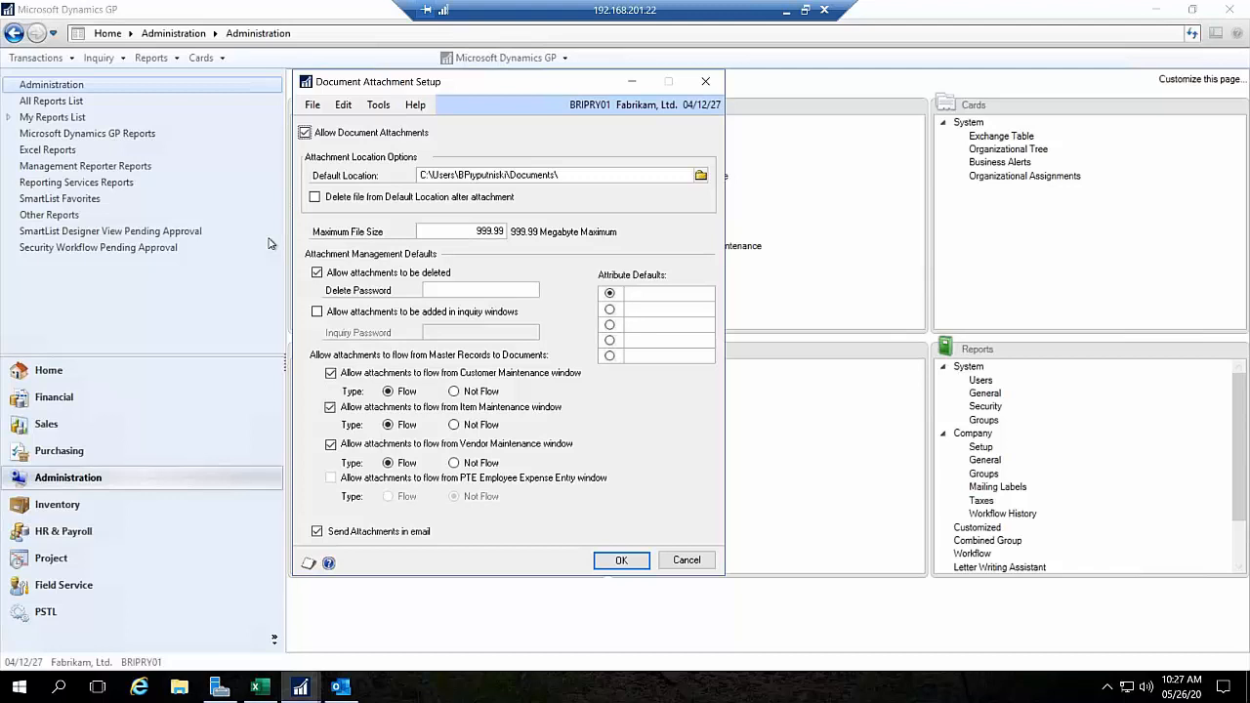
pyautogui.click(705, 81)
# Step: Bring up Workflow Maintenance, close it without saving the new workflow step, and minimize the remote session
pyautogui.click(298, 689)
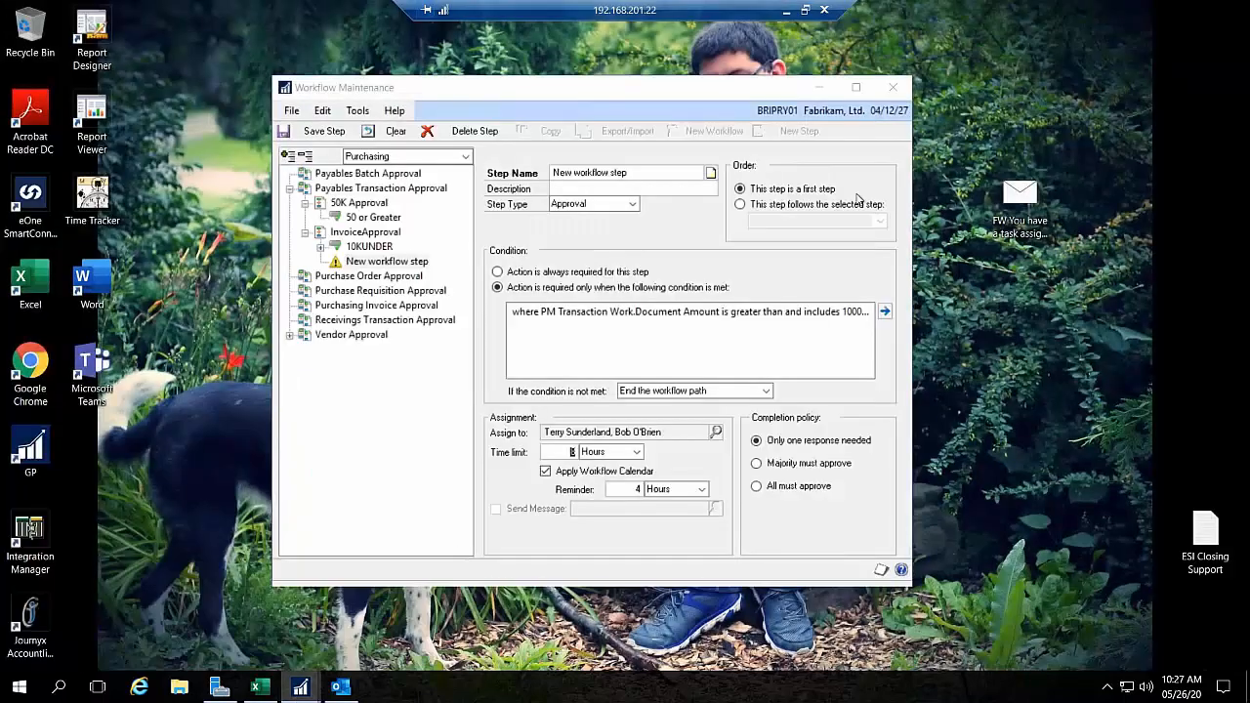
pyautogui.click(361, 648)
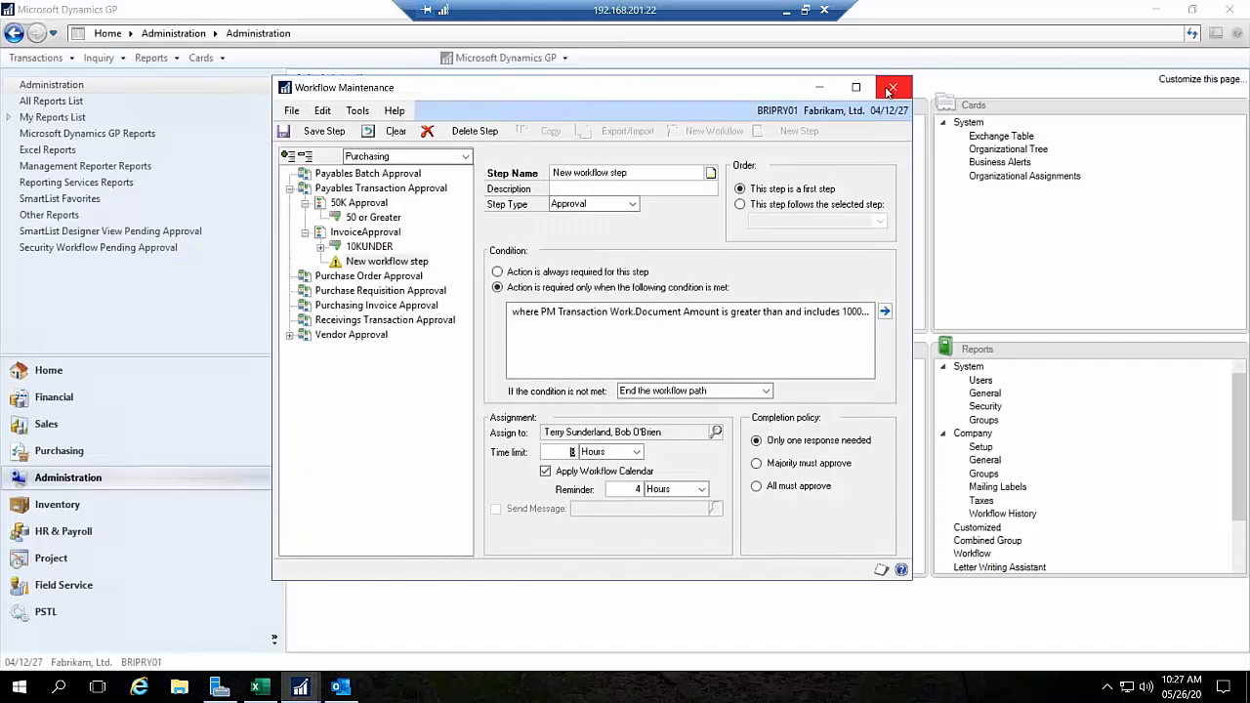
pyautogui.click(890, 88)
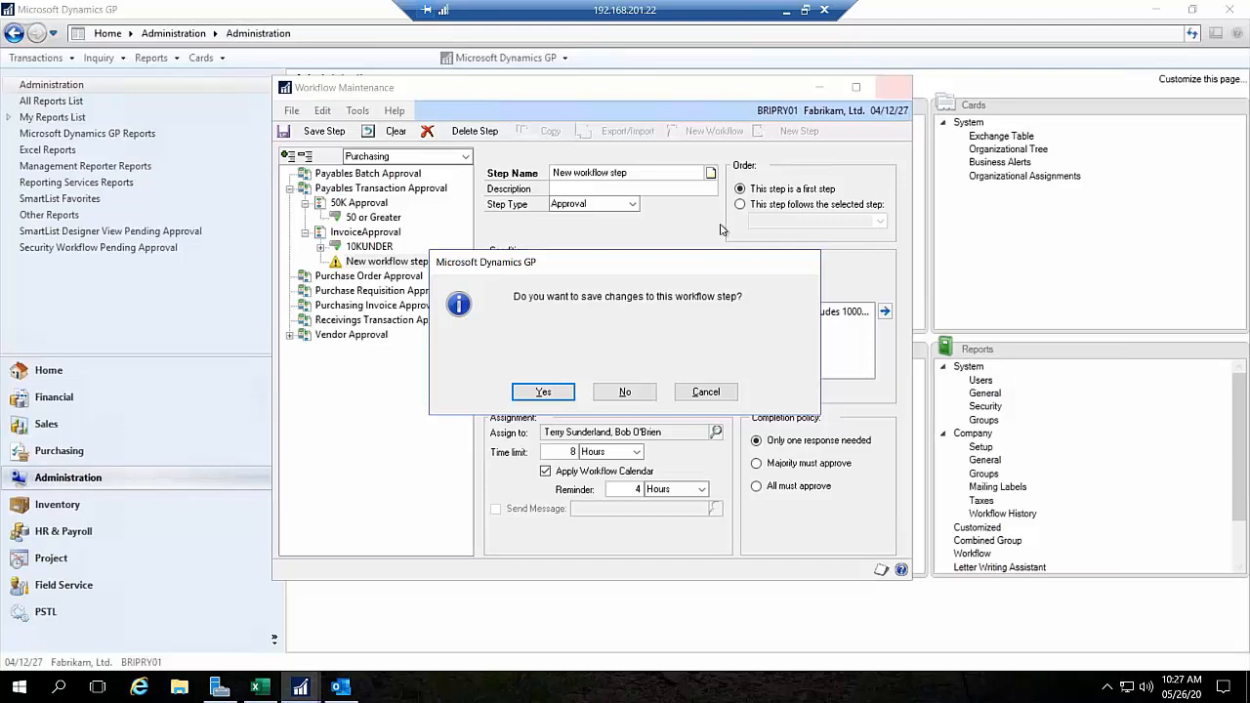
pyautogui.click(613, 402)
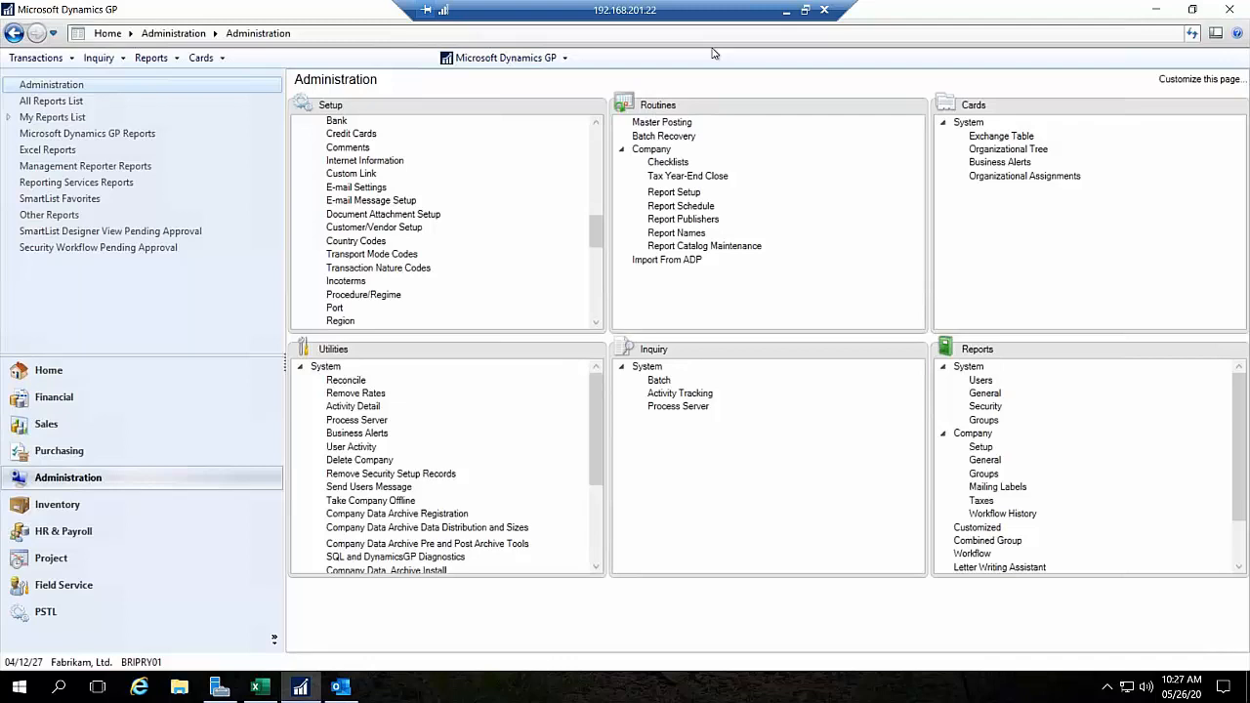
pyautogui.click(785, 11)
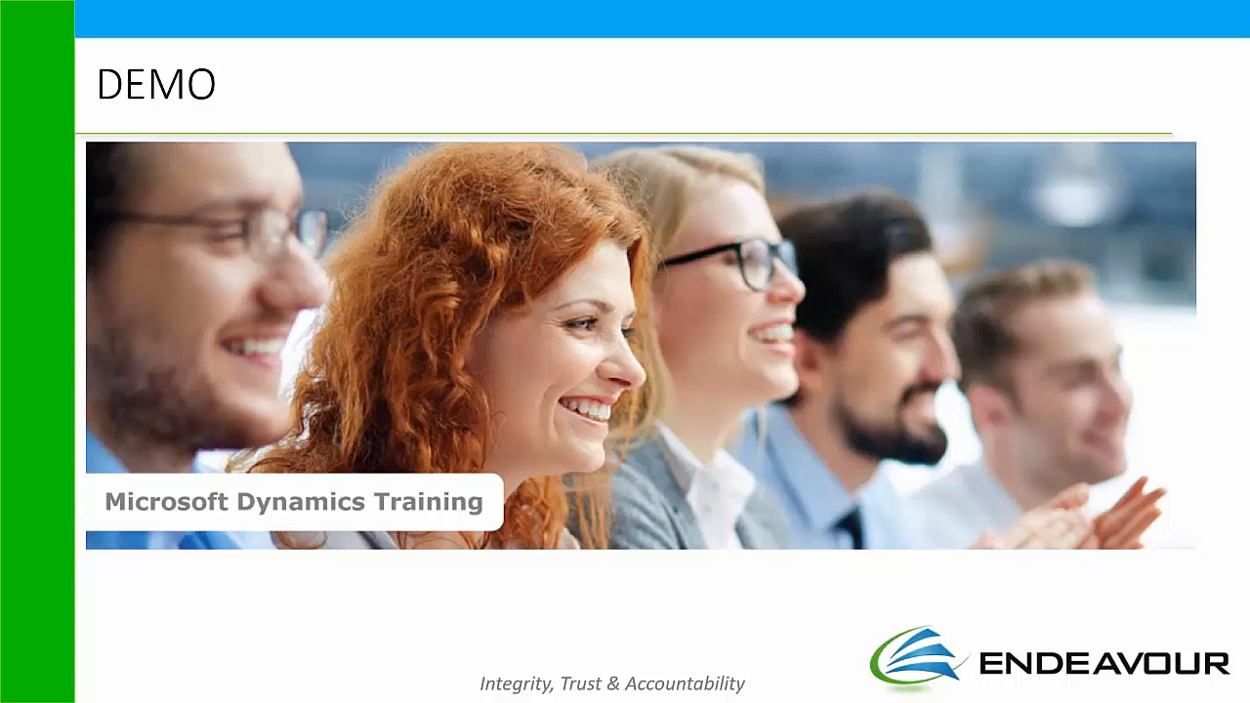
pyautogui.press('Right')
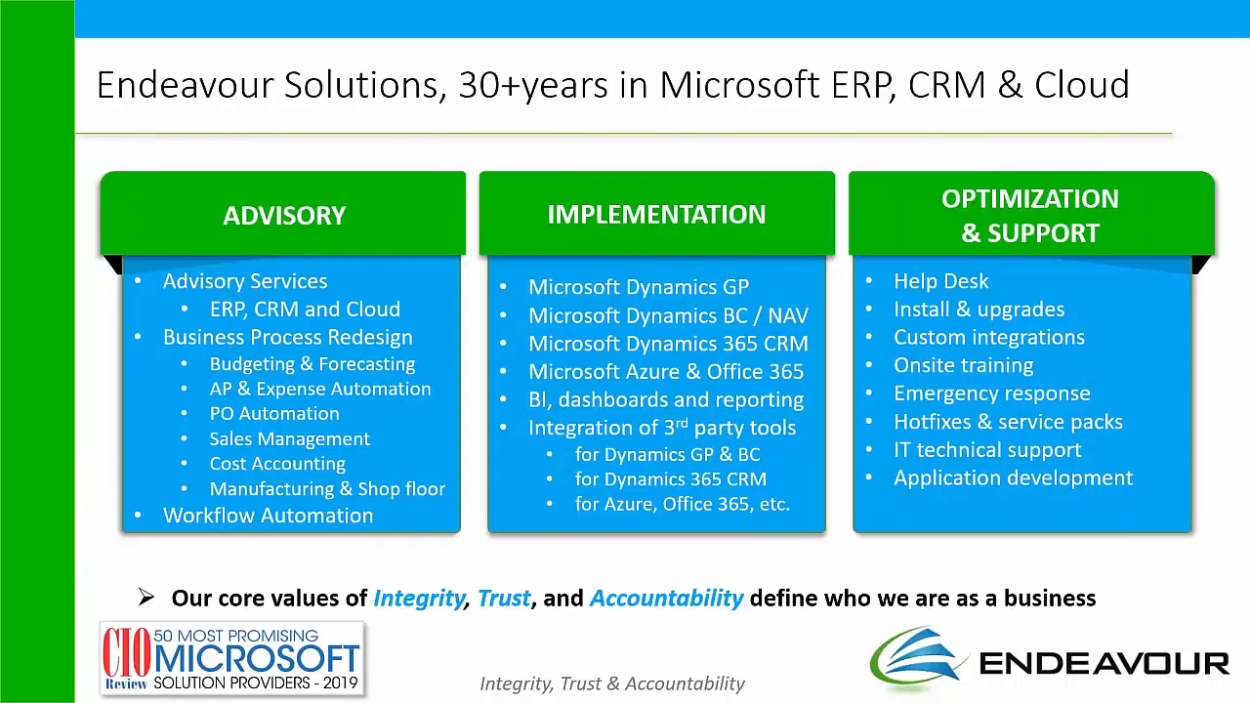
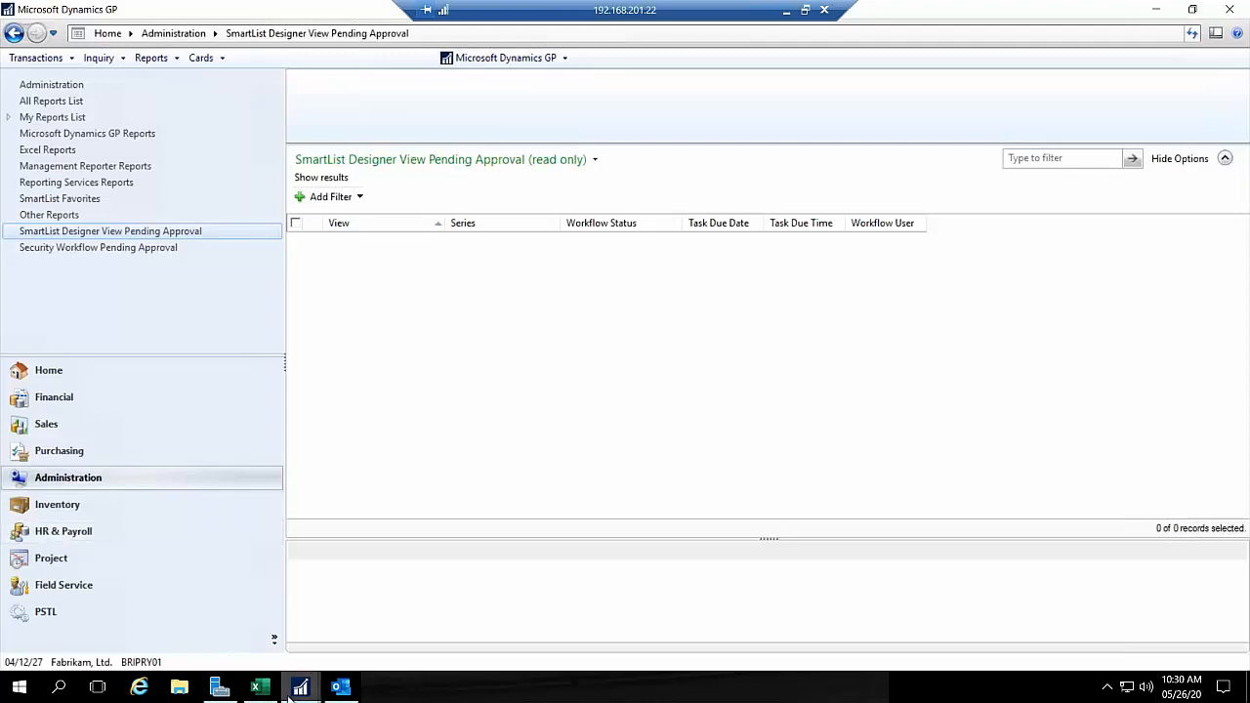
# Step: Bring up the SmartList window, collapse the Additional SmartLists folder to view the main categories, and minimize the window
pyautogui.moveTo(293, 689)
pyautogui.click(388, 636)
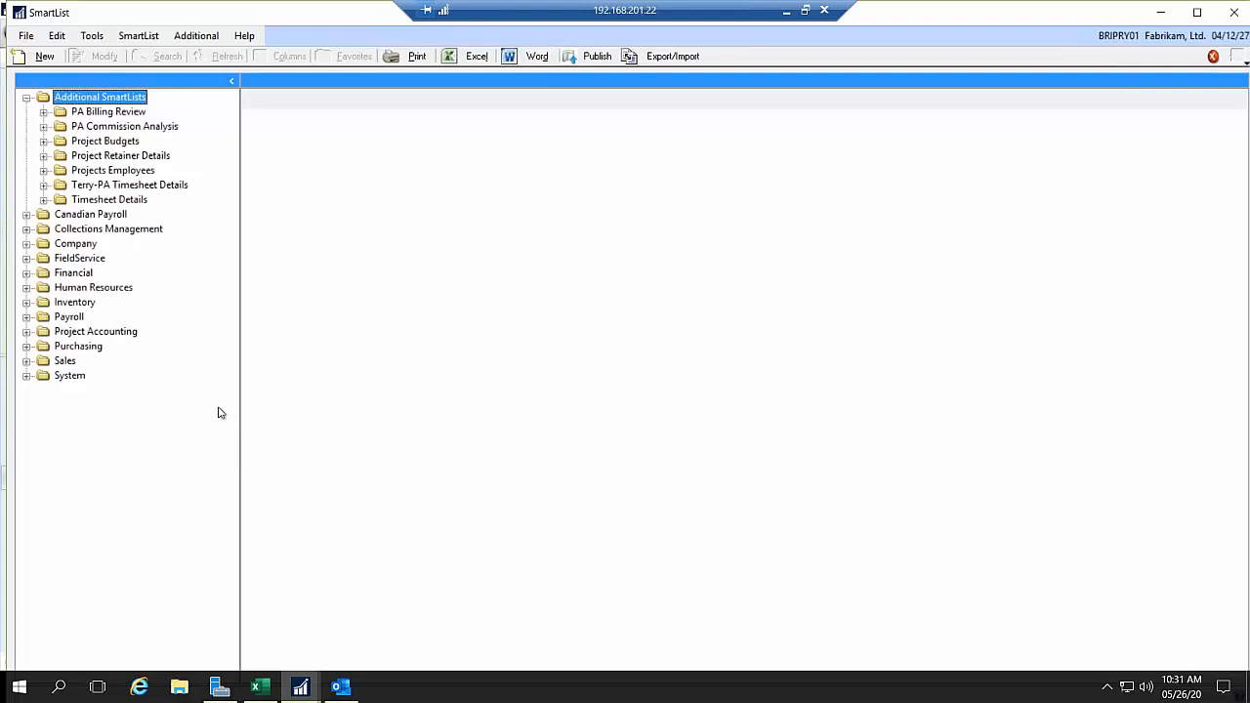
pyautogui.click(26, 98)
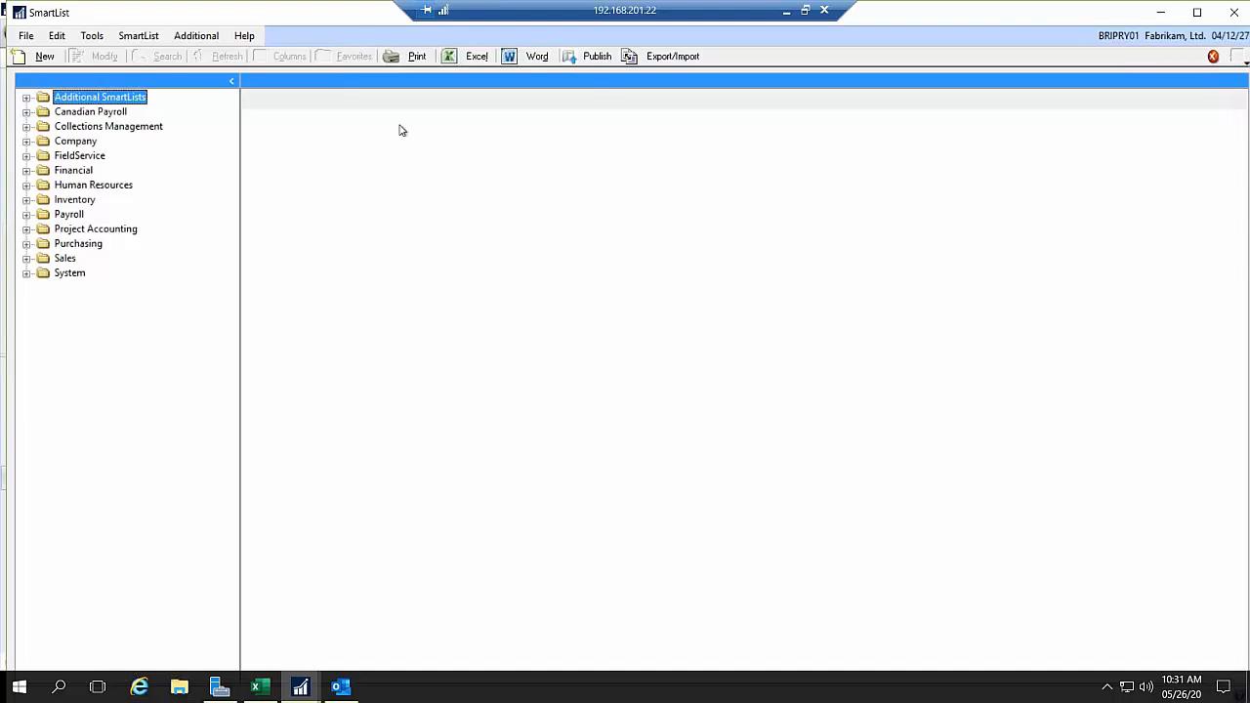
pyautogui.click(1158, 12)
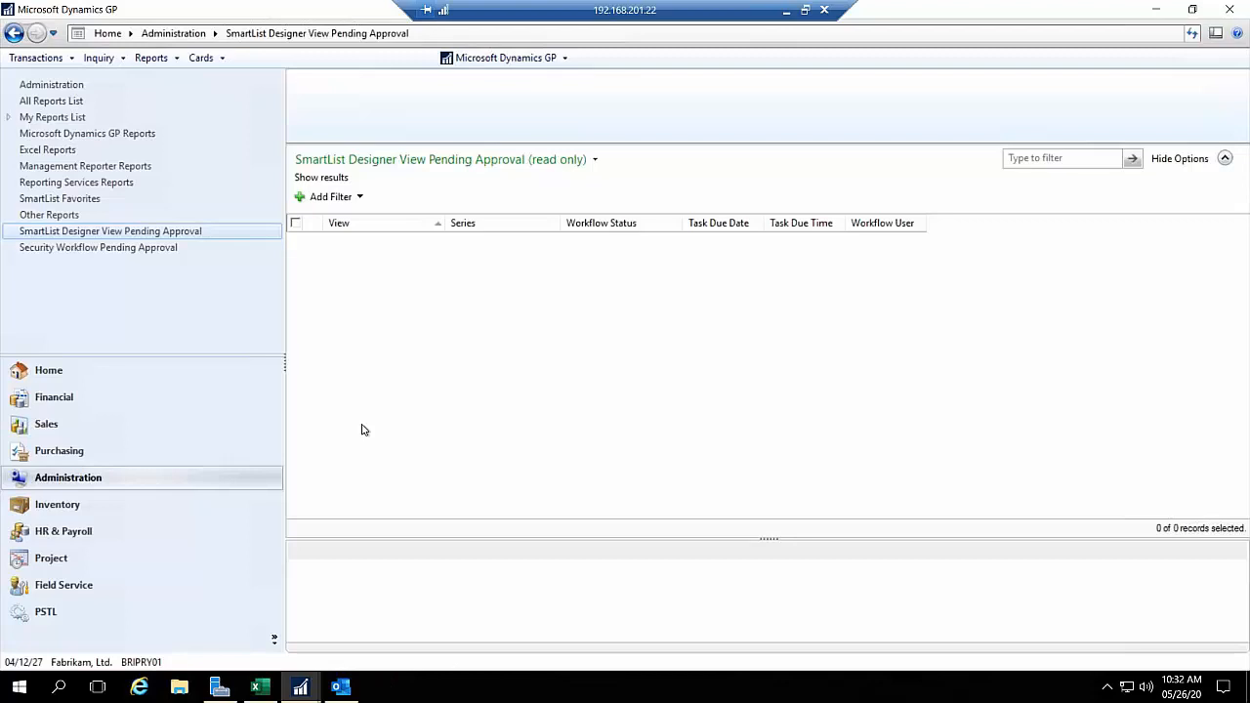
# Step: Open Workflow Maintenance from the Administration workflow setup and expand Payables Transaction Approval
pyautogui.click(51, 85)
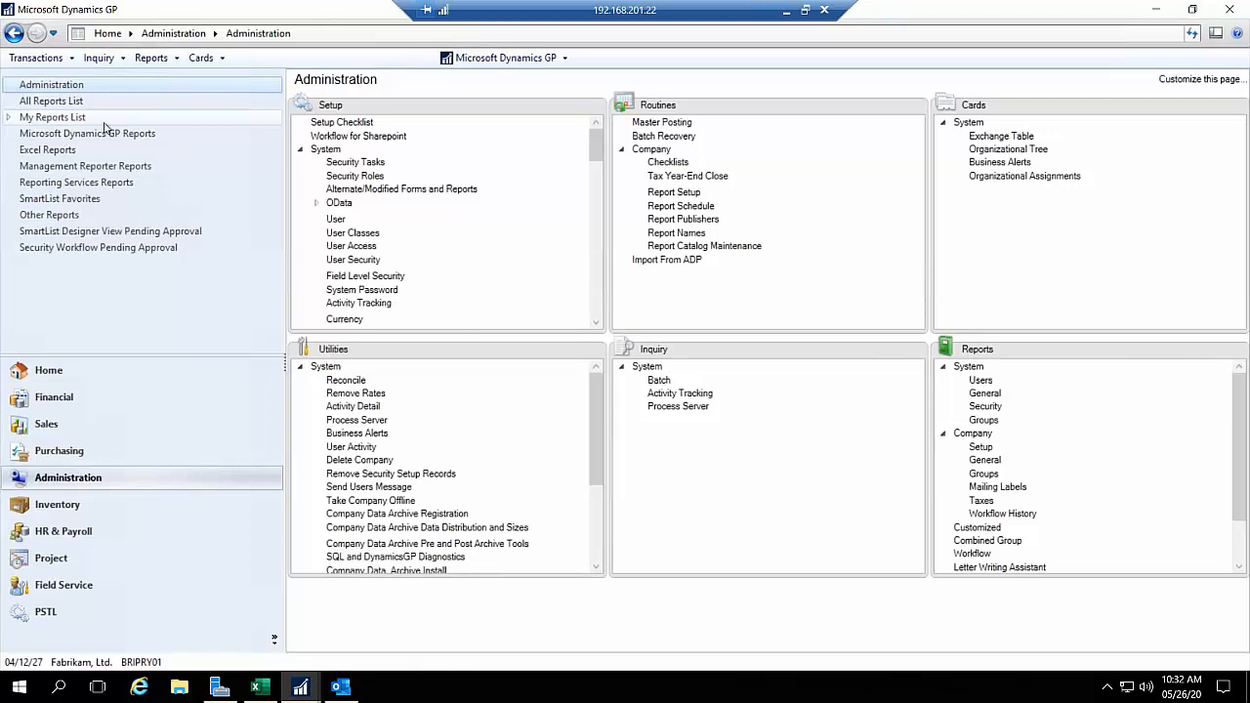
pyautogui.moveTo(600, 153); pyautogui.dragTo(574, 255)
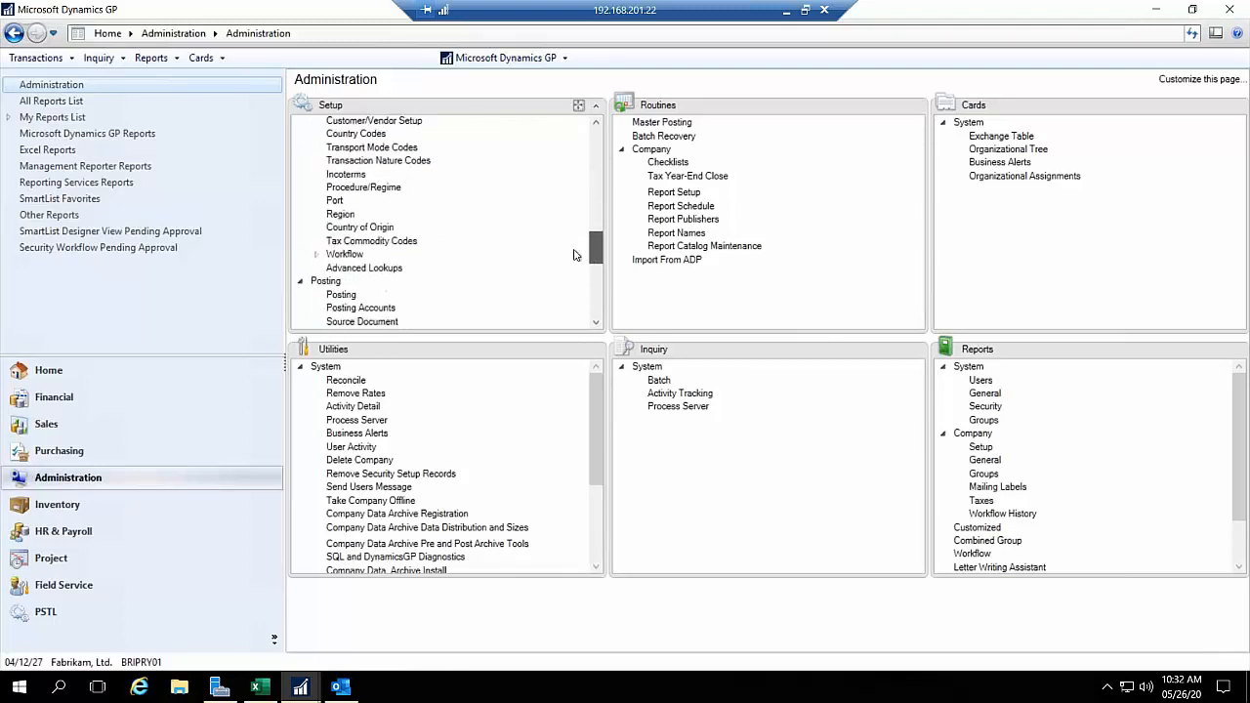
pyautogui.click(316, 254)
pyautogui.click(352, 271)
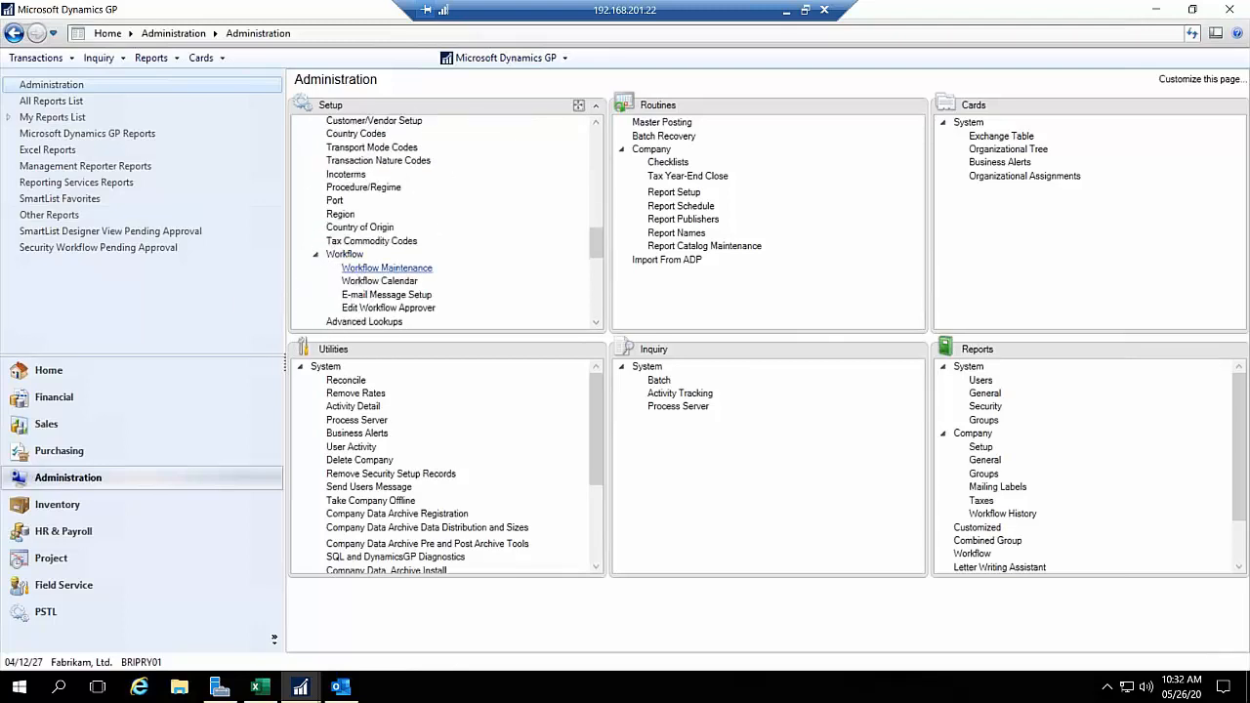
pyautogui.click(310, 182)
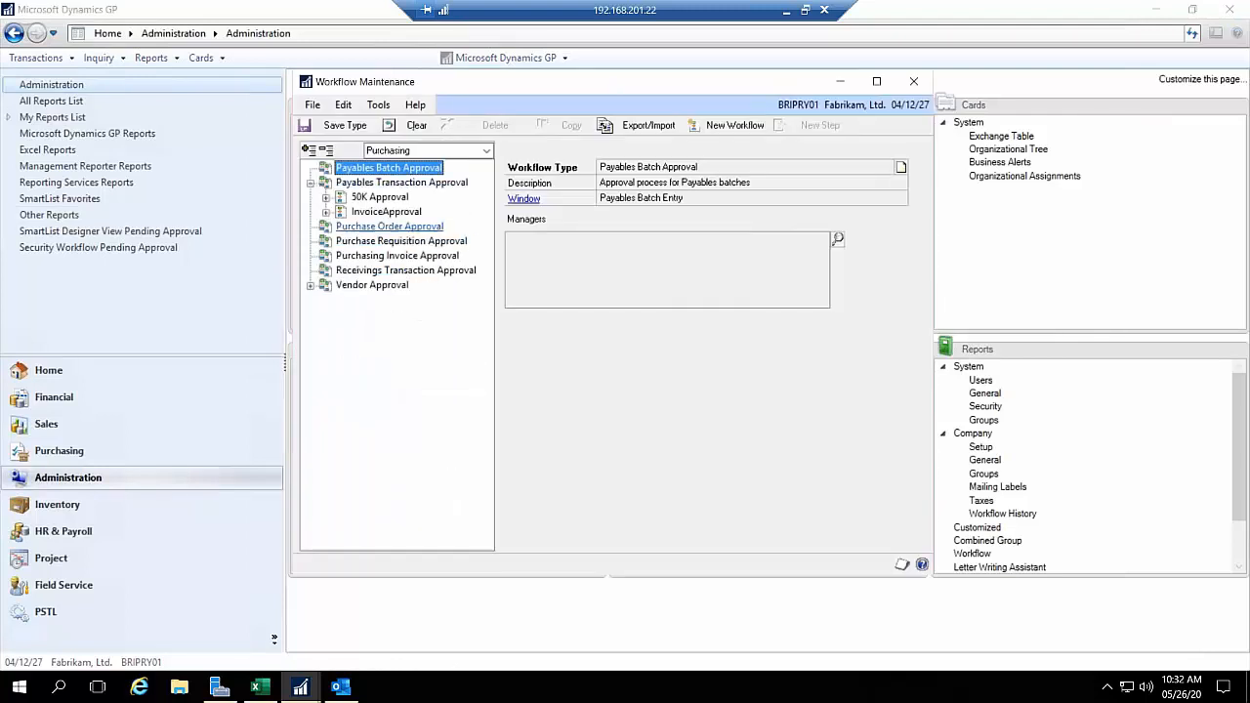
# Step: Examine the InvoiceApproval workflow with its 10KOVER and 10KUNDER steps, view the 50K Approval workflow, and minimize Workflow Maintenance
pyautogui.click(366, 214)
pyautogui.click(563, 258)
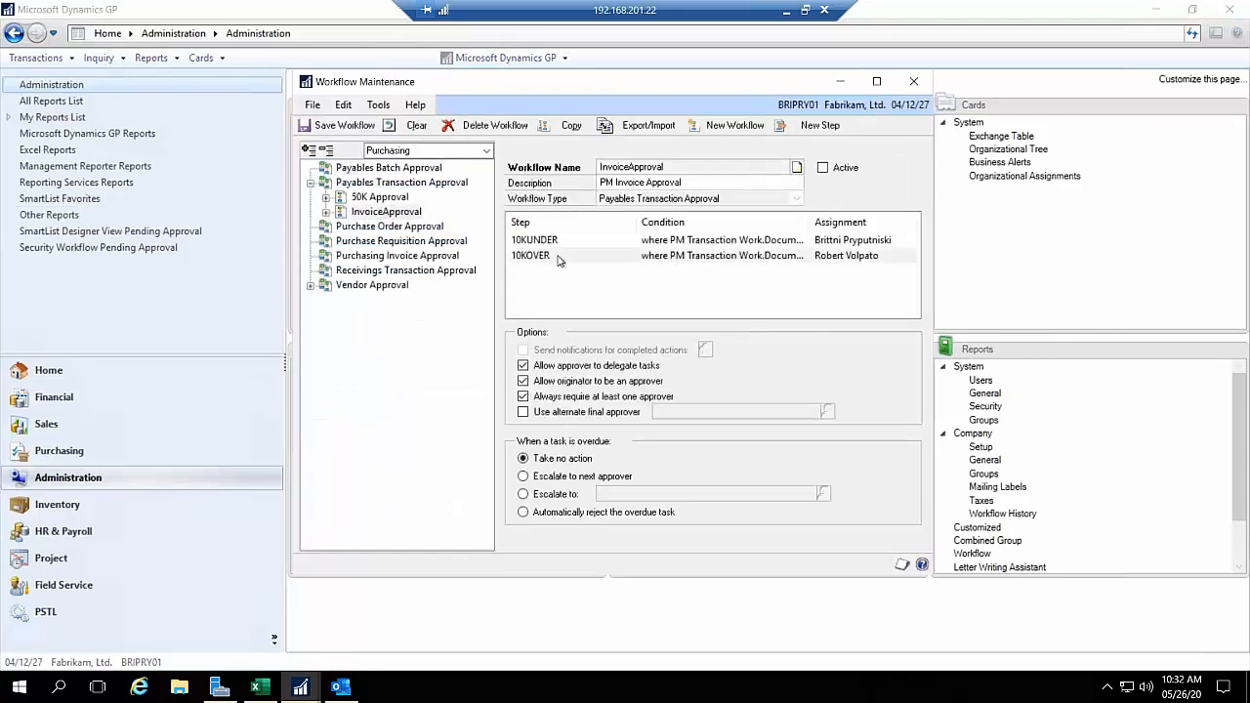
pyautogui.doubleClick(699, 257)
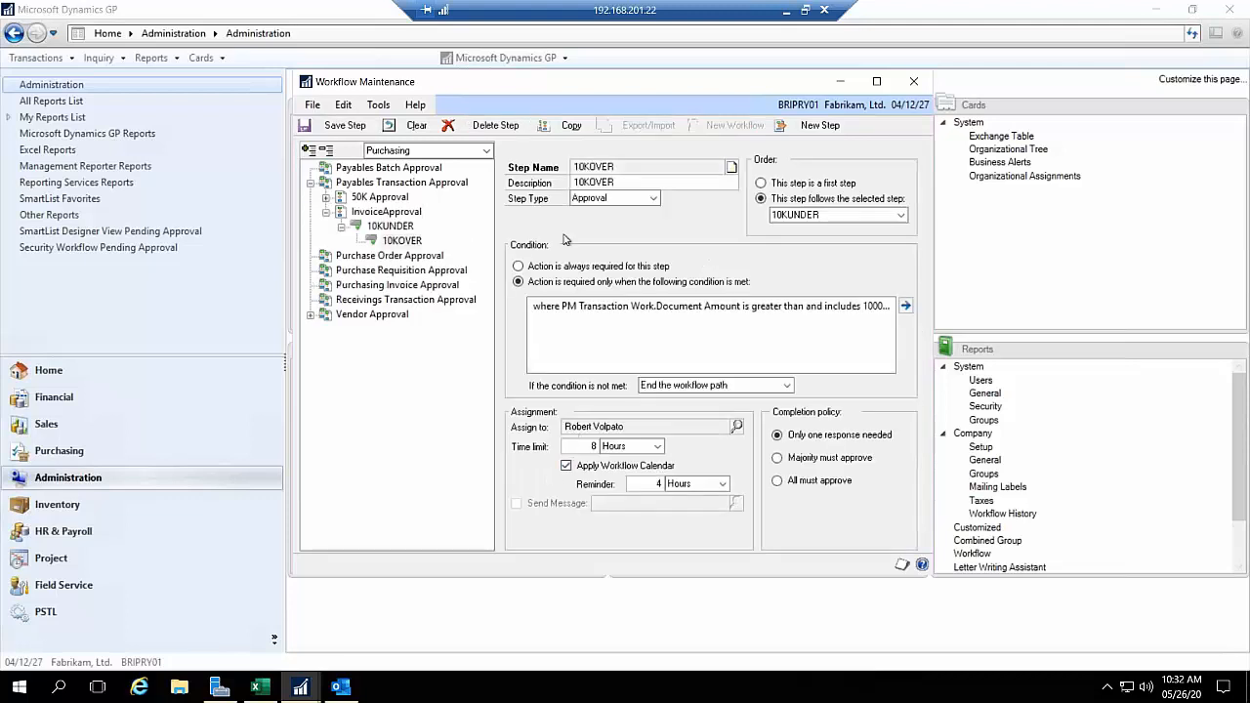
pyautogui.click(386, 227)
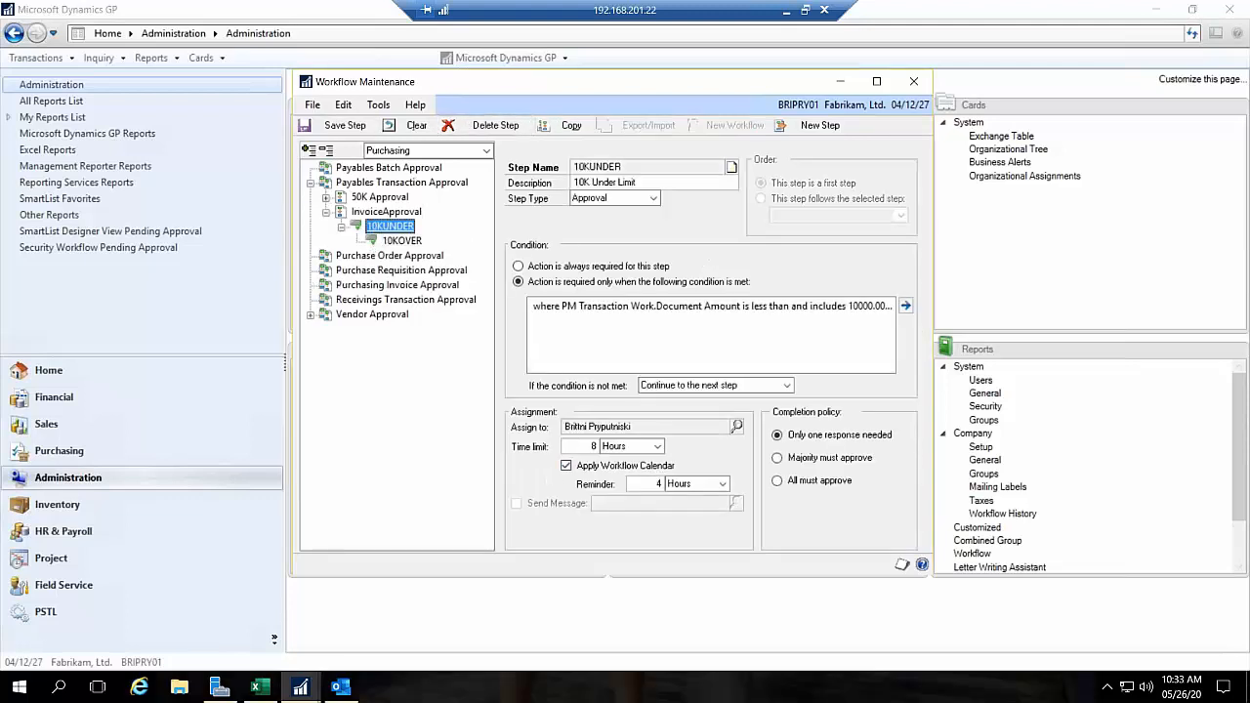
pyautogui.click(387, 212)
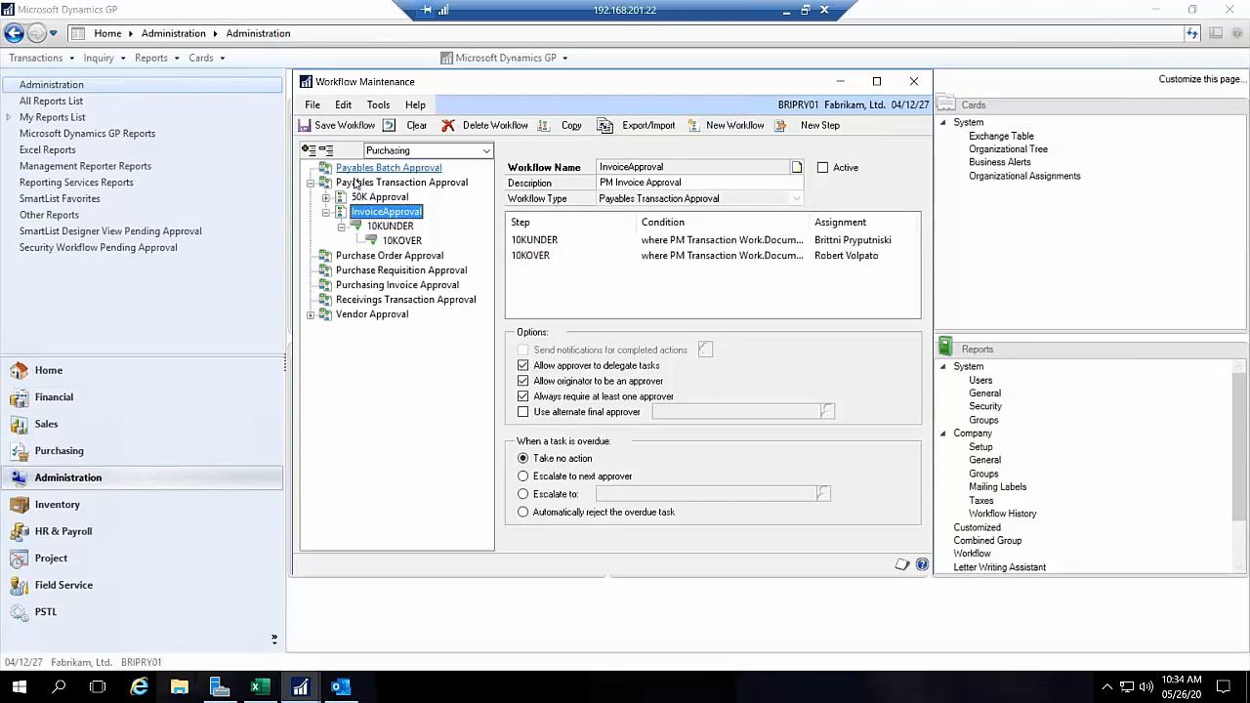
pyautogui.click(376, 197)
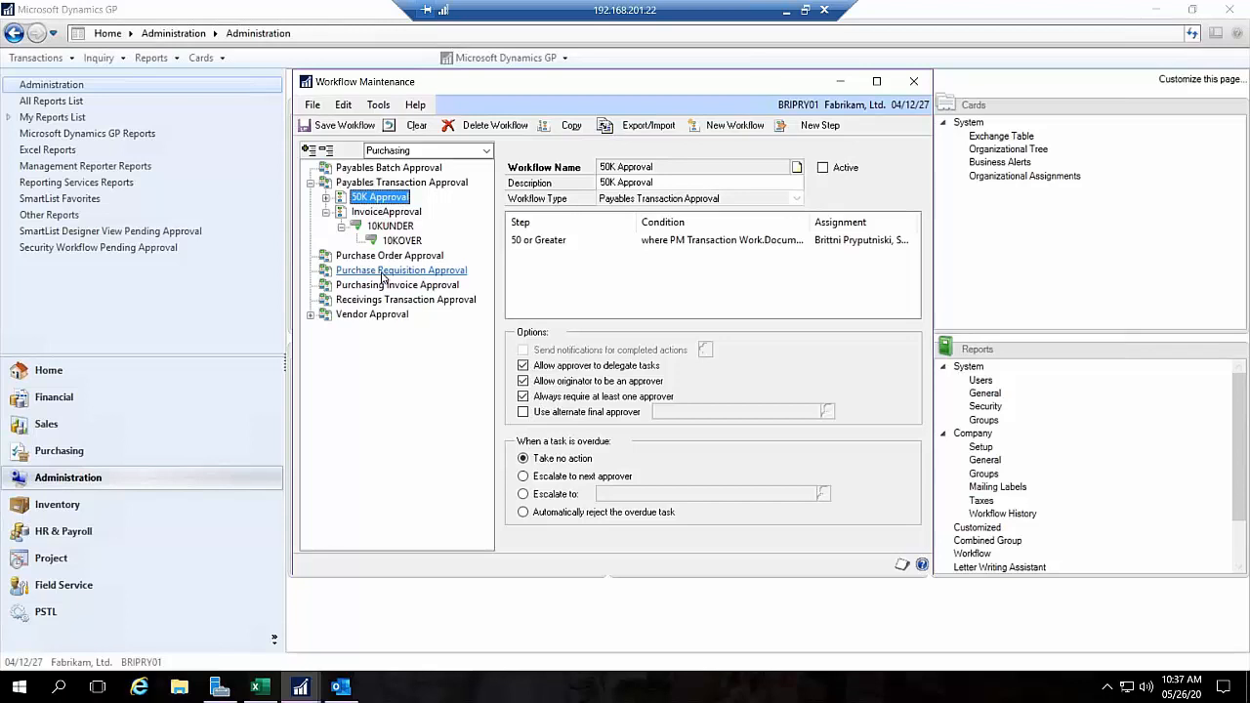
pyautogui.click(841, 82)
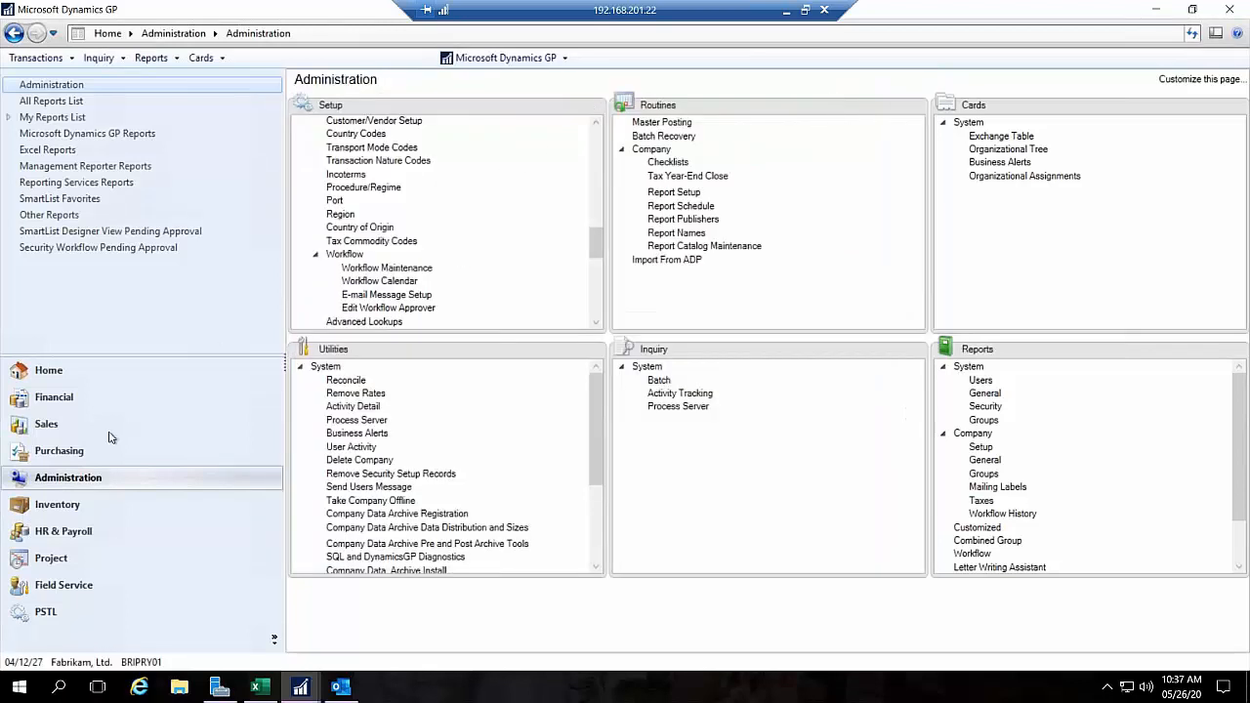
# Step: Open Receivings Transaction Entry from Purchasing, look over the shipment form, and close it
pyautogui.click(78, 451)
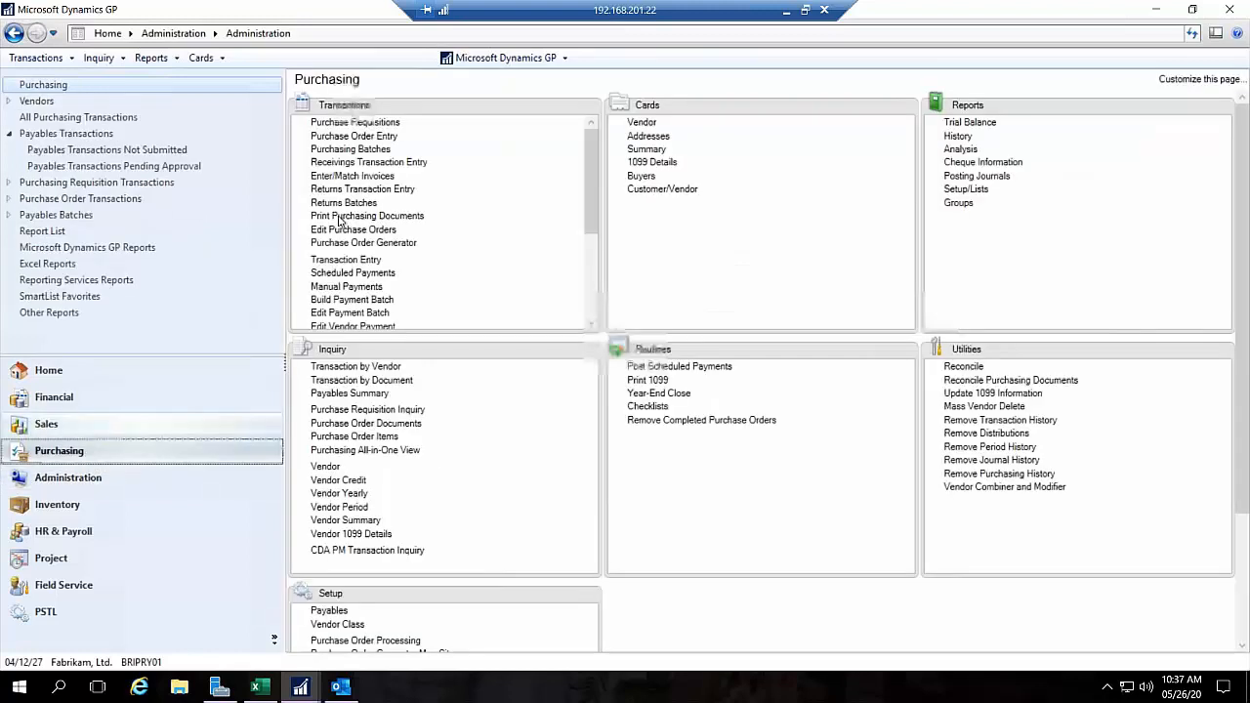
pyautogui.click(376, 163)
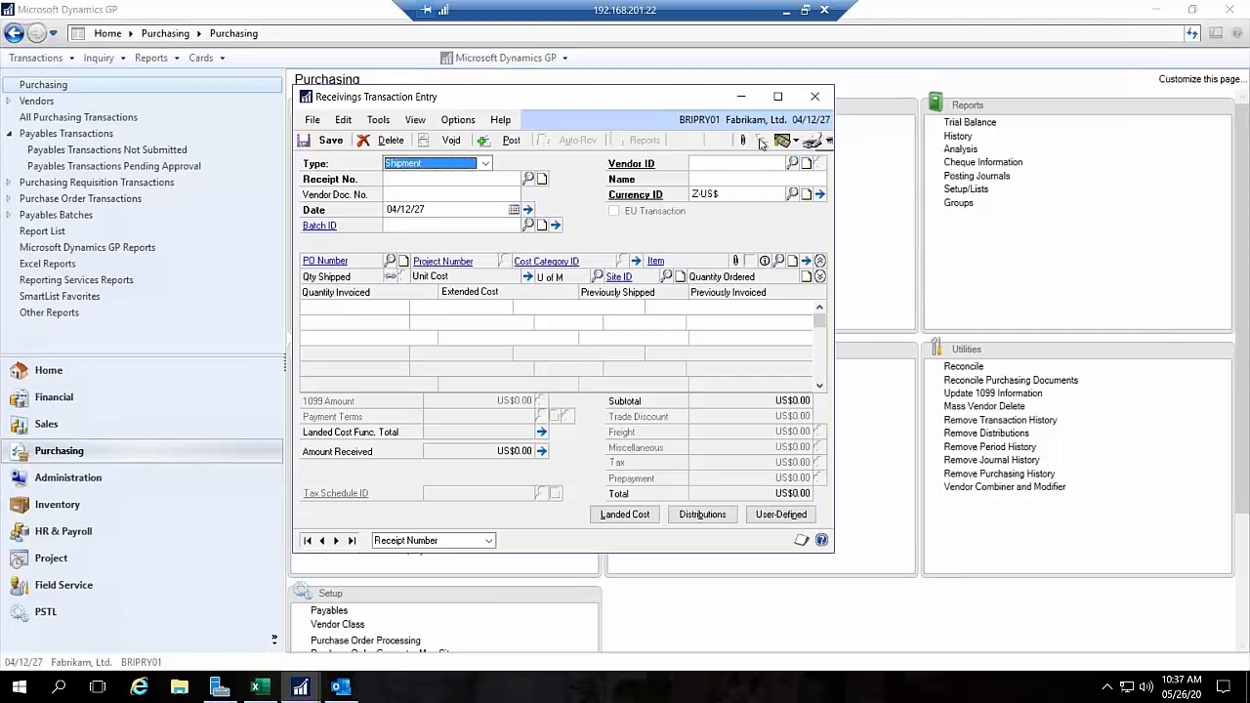
pyautogui.click(815, 97)
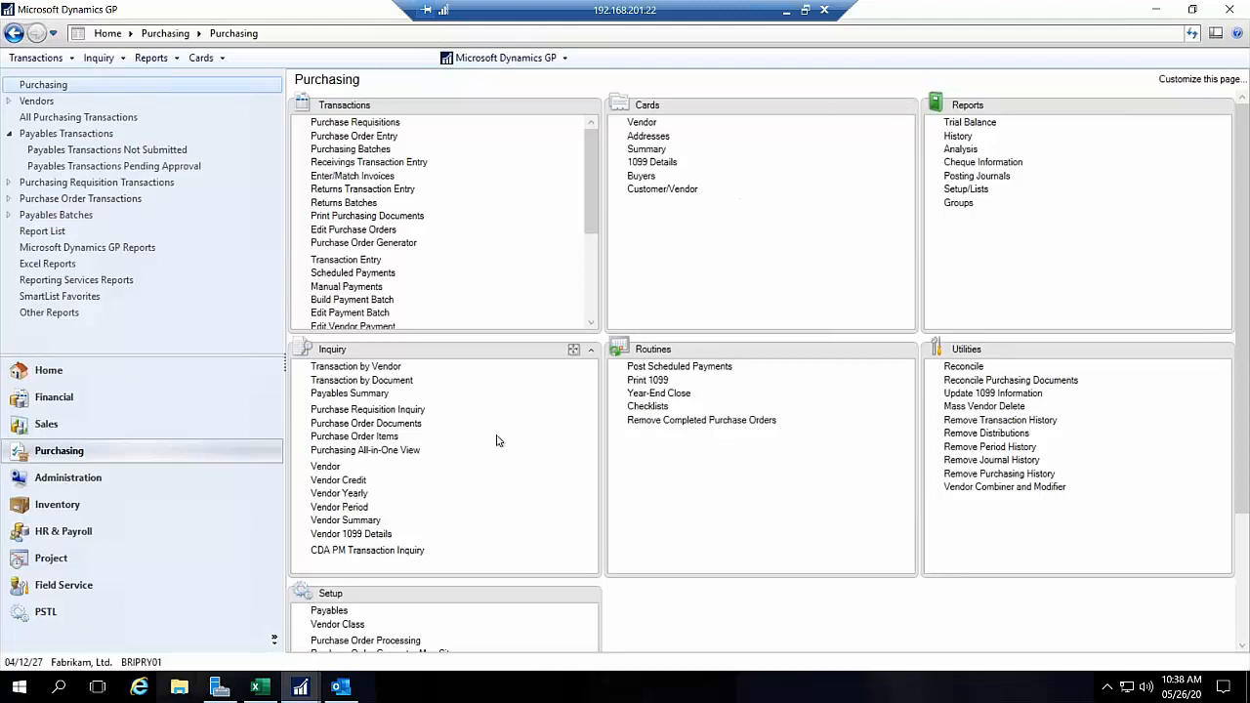
# Step: Reopen Receivings Transaction Entry, examine the line item and vendor fields of a new shipment receipt, and close the window
pyautogui.click(358, 166)
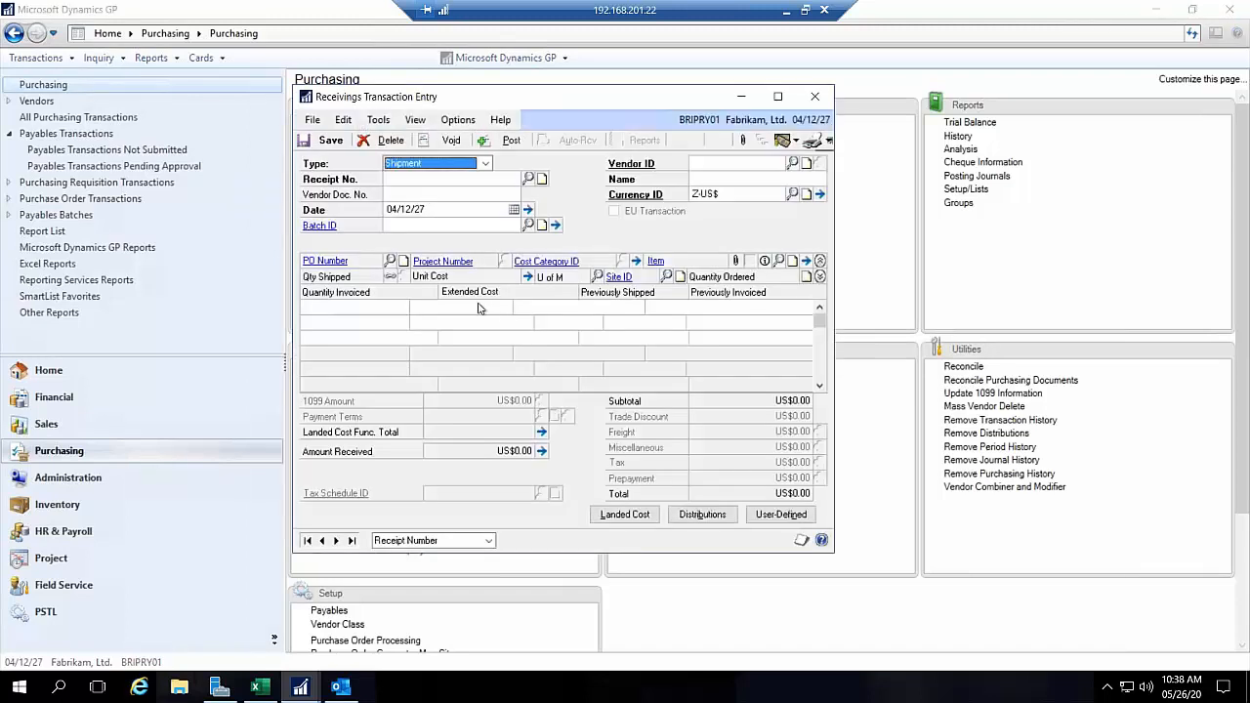
pyautogui.click(598, 311)
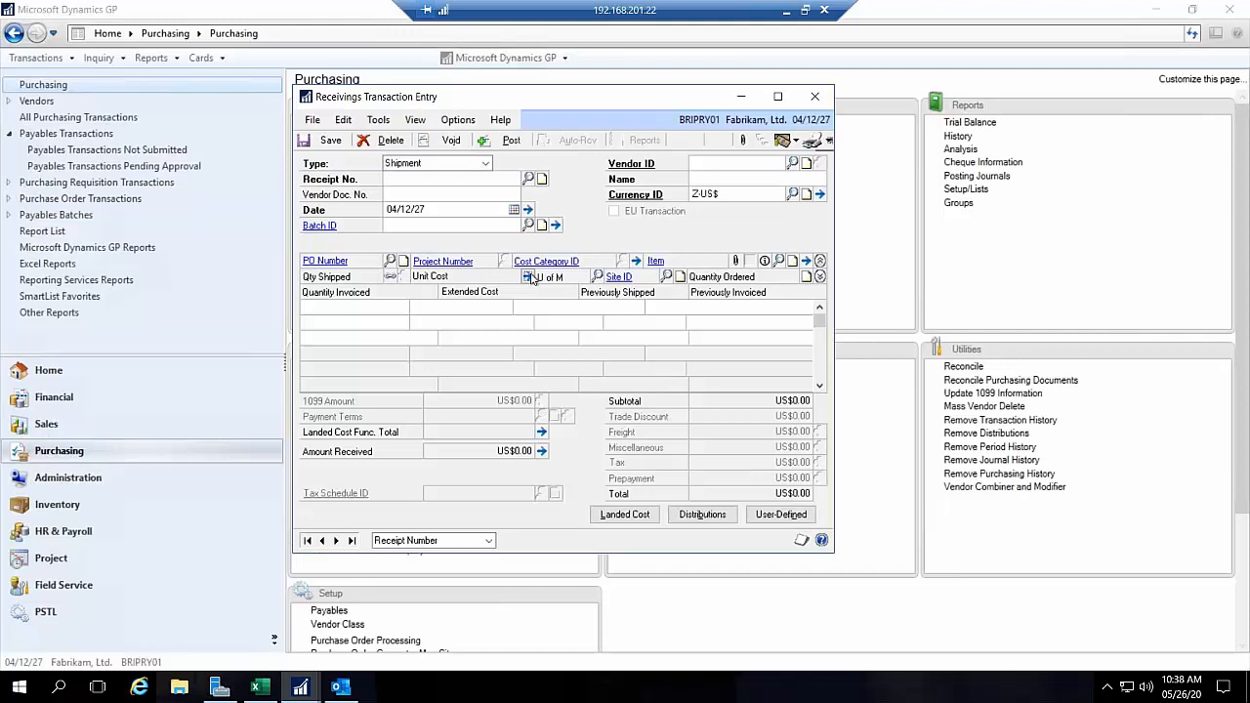
pyautogui.click(618, 391)
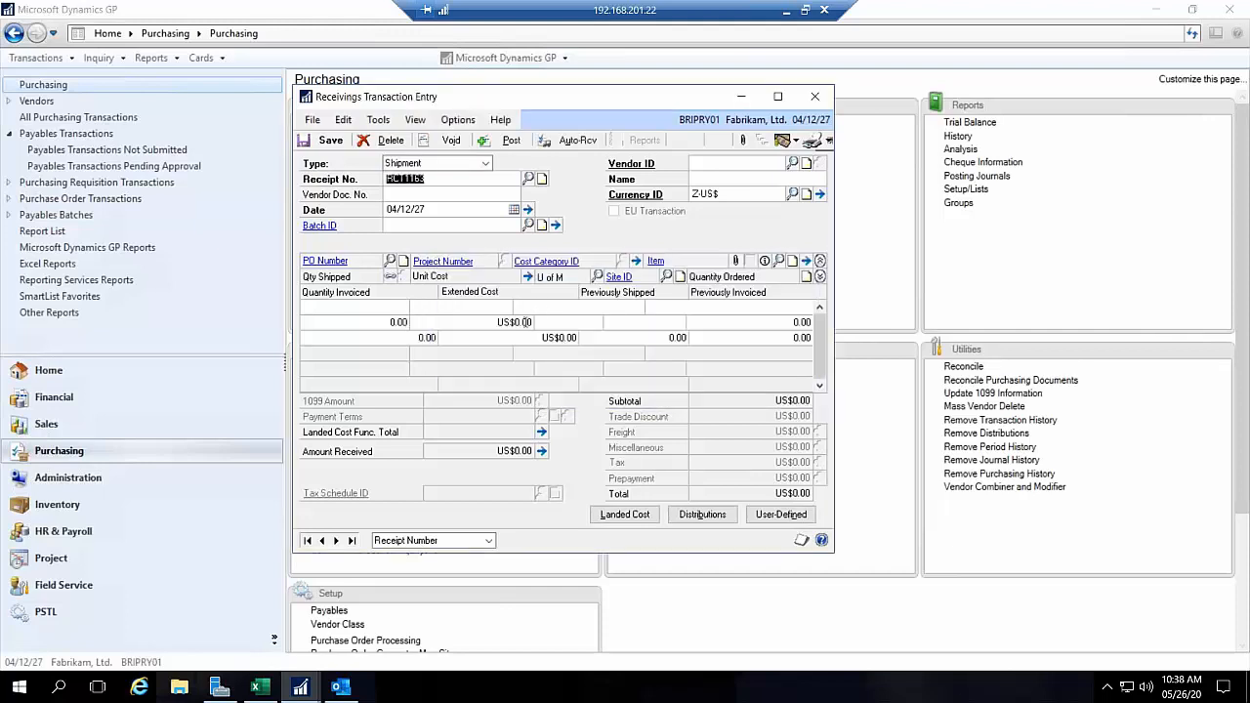
pyautogui.click(528, 323)
pyautogui.click(625, 396)
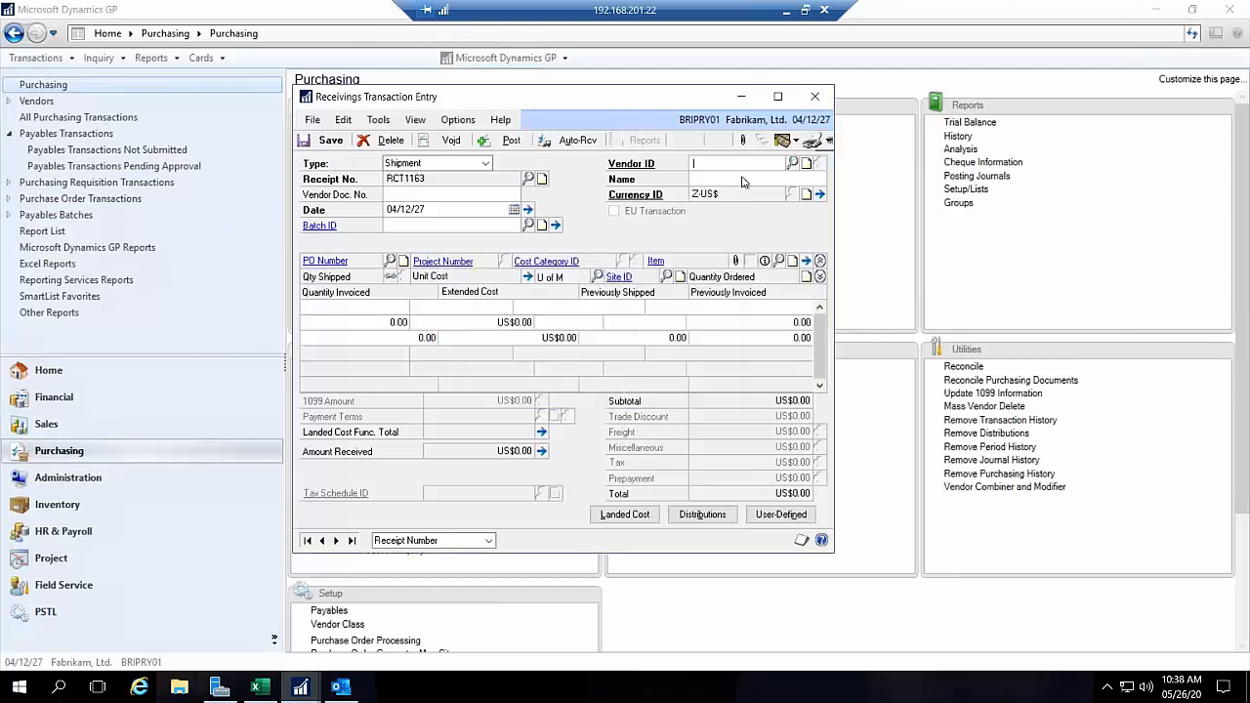
pyautogui.click(815, 98)
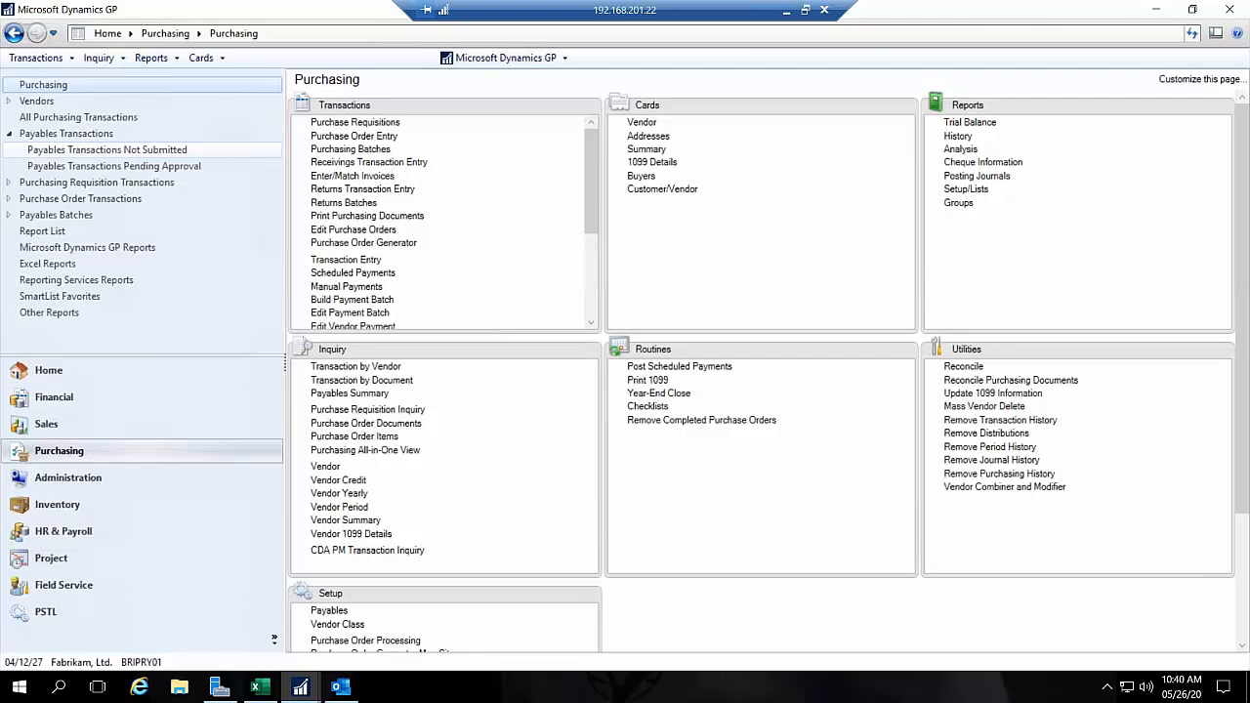
# Step: Bring Workflow Maintenance back up from the Administration workflow setup and view the Purchase Order Approval workflow type
pyautogui.click(65, 478)
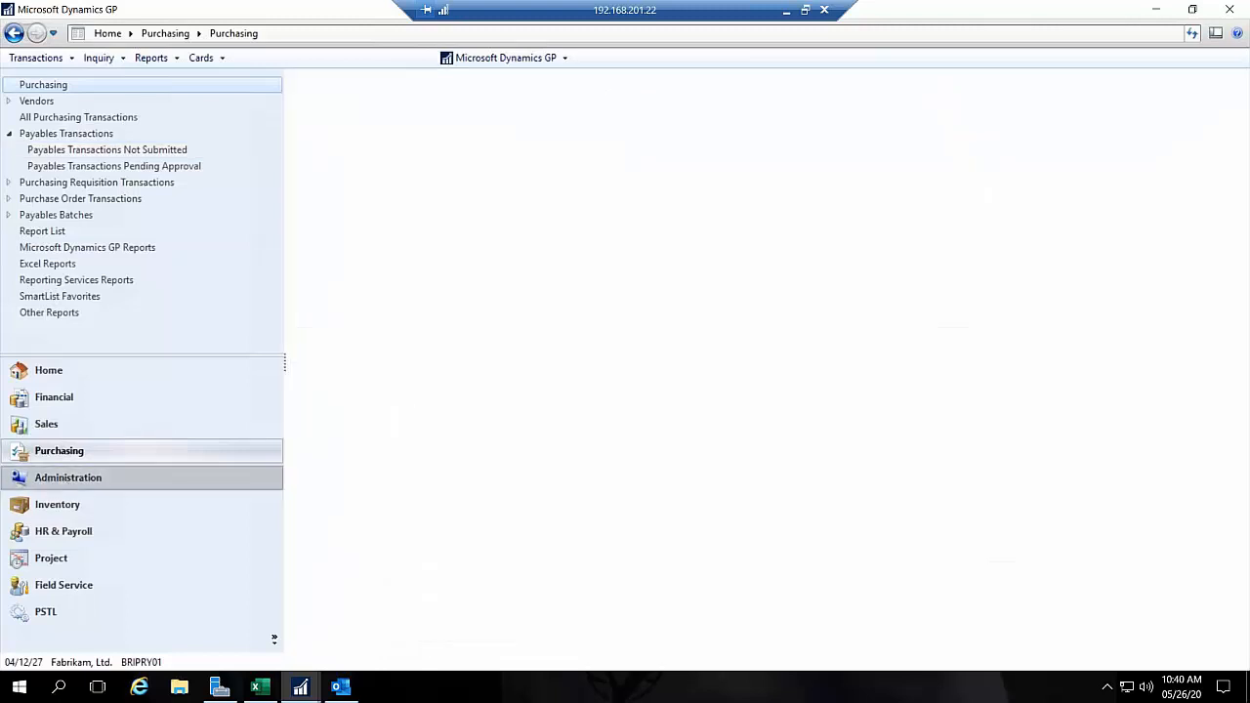
pyautogui.scroll(-9, 575, 218)
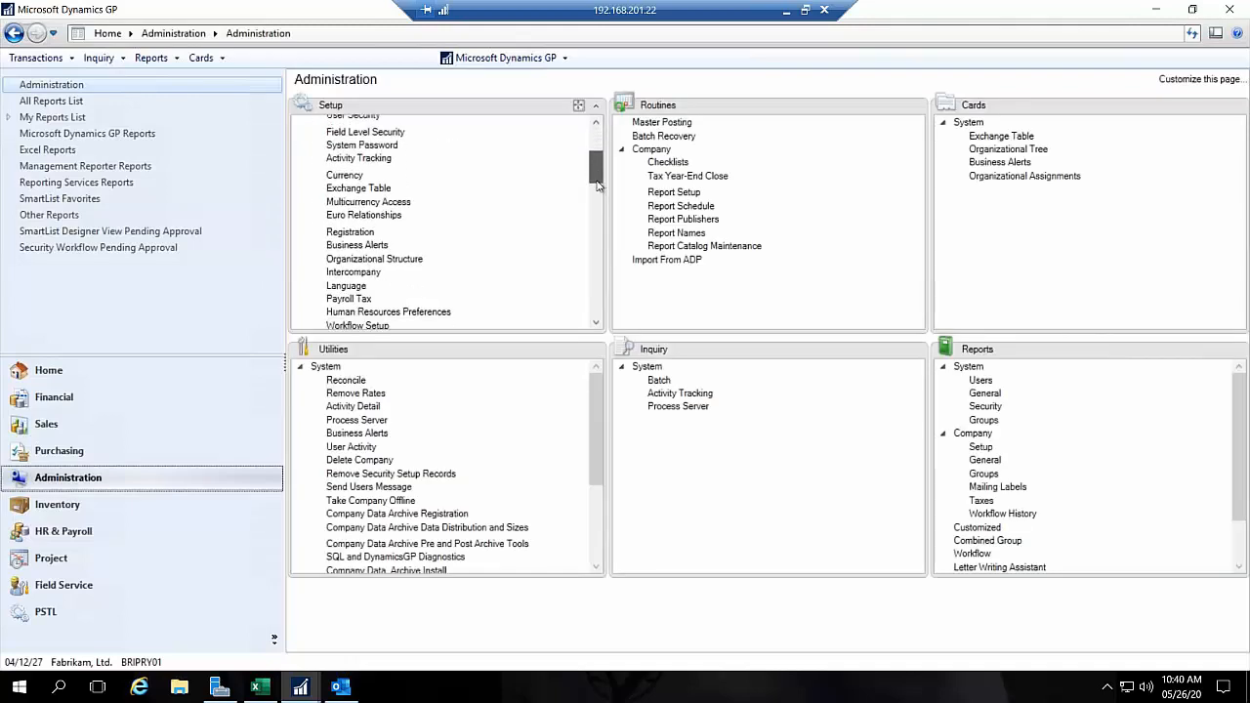
pyautogui.scroll(-12, 575, 217)
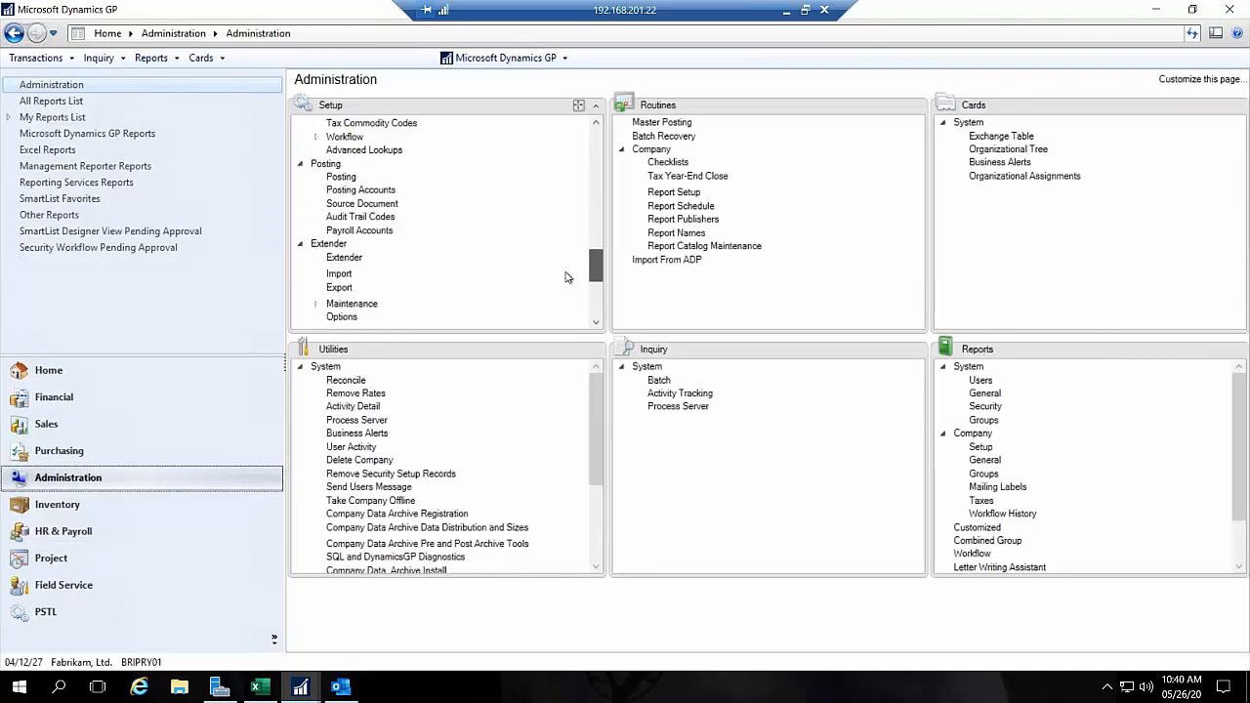
pyautogui.click(315, 184)
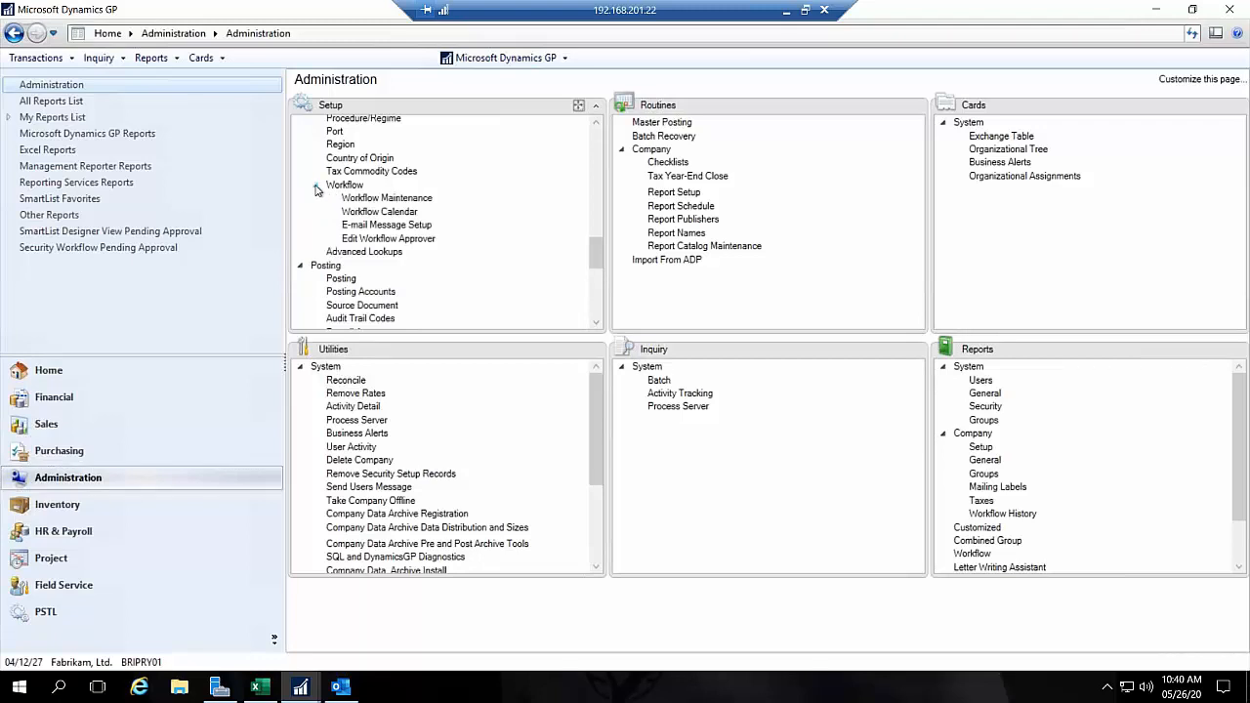
pyautogui.click(375, 199)
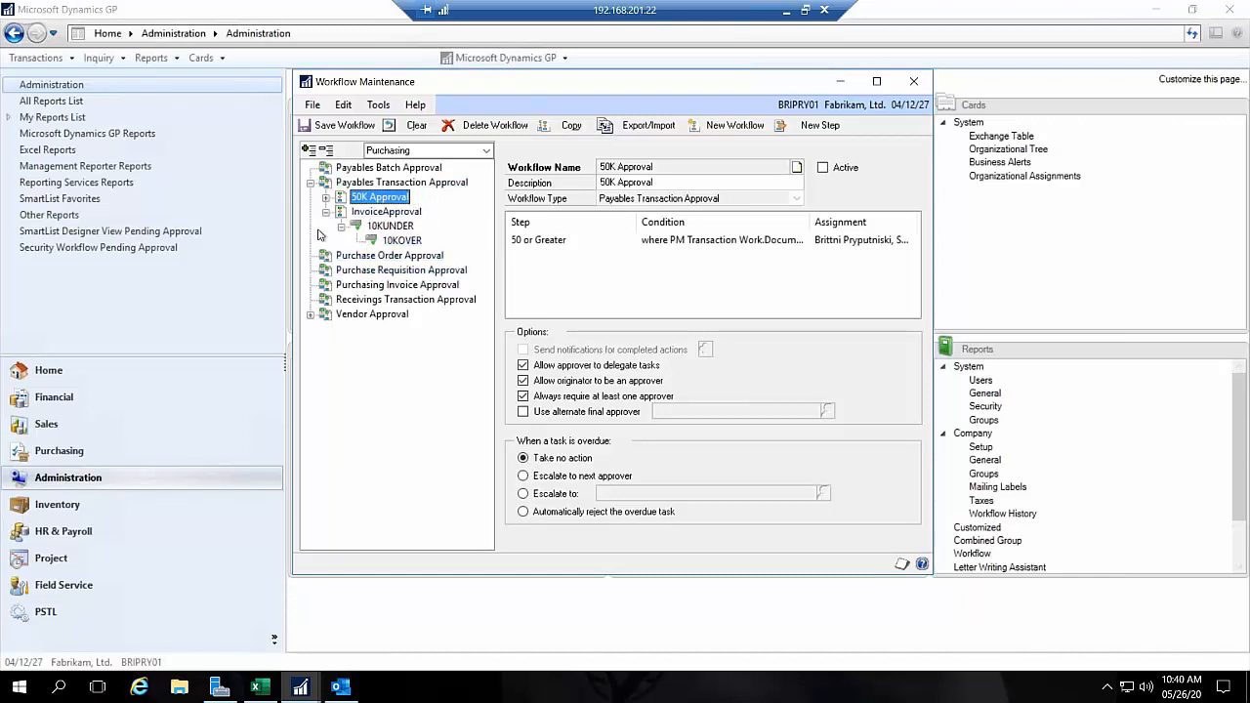
pyautogui.click(386, 255)
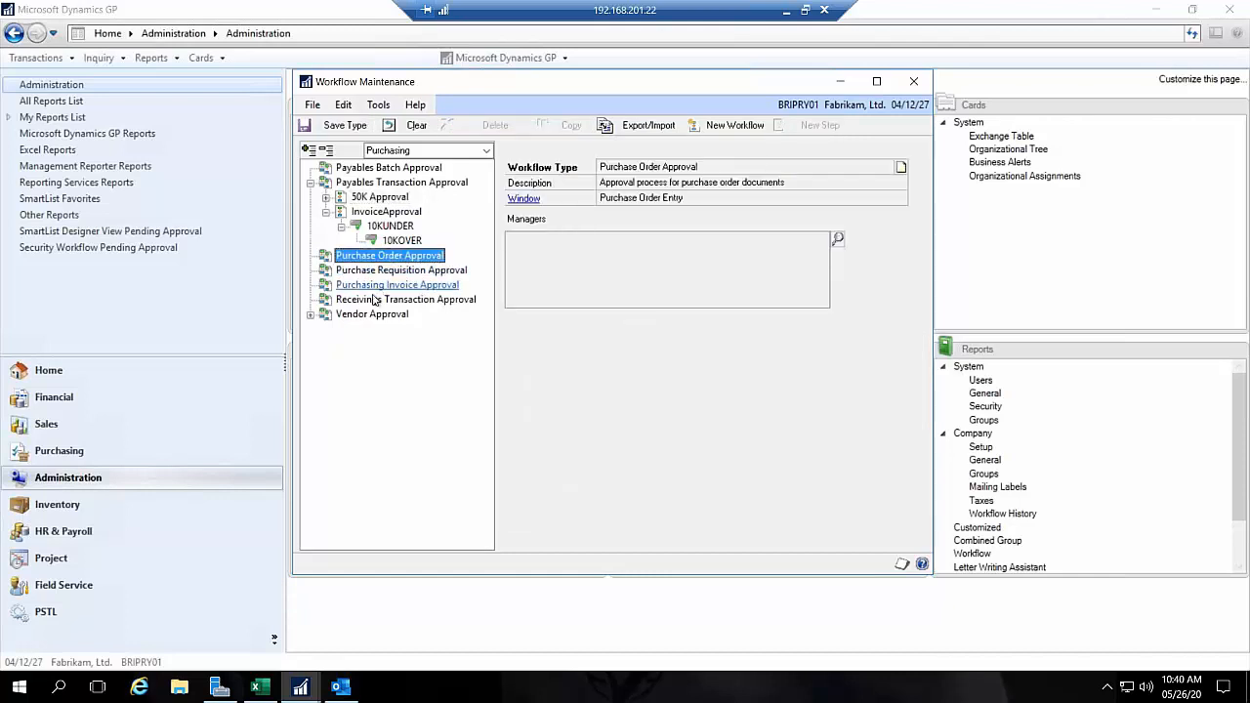
# Step: Examine the fields available in the 10KUNDER step's condition editor, cancel without changes, and view the Payables Batch Approval workflow type
pyautogui.click(378, 230)
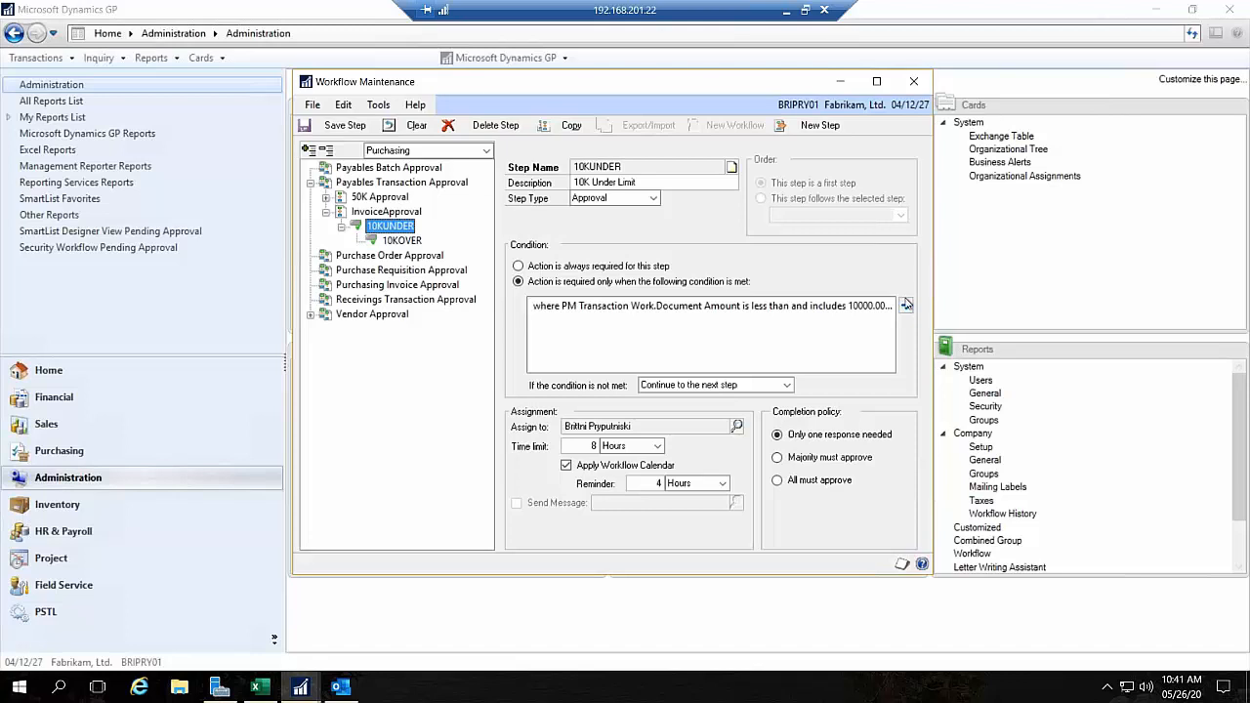
pyautogui.click(906, 305)
pyautogui.click(481, 173)
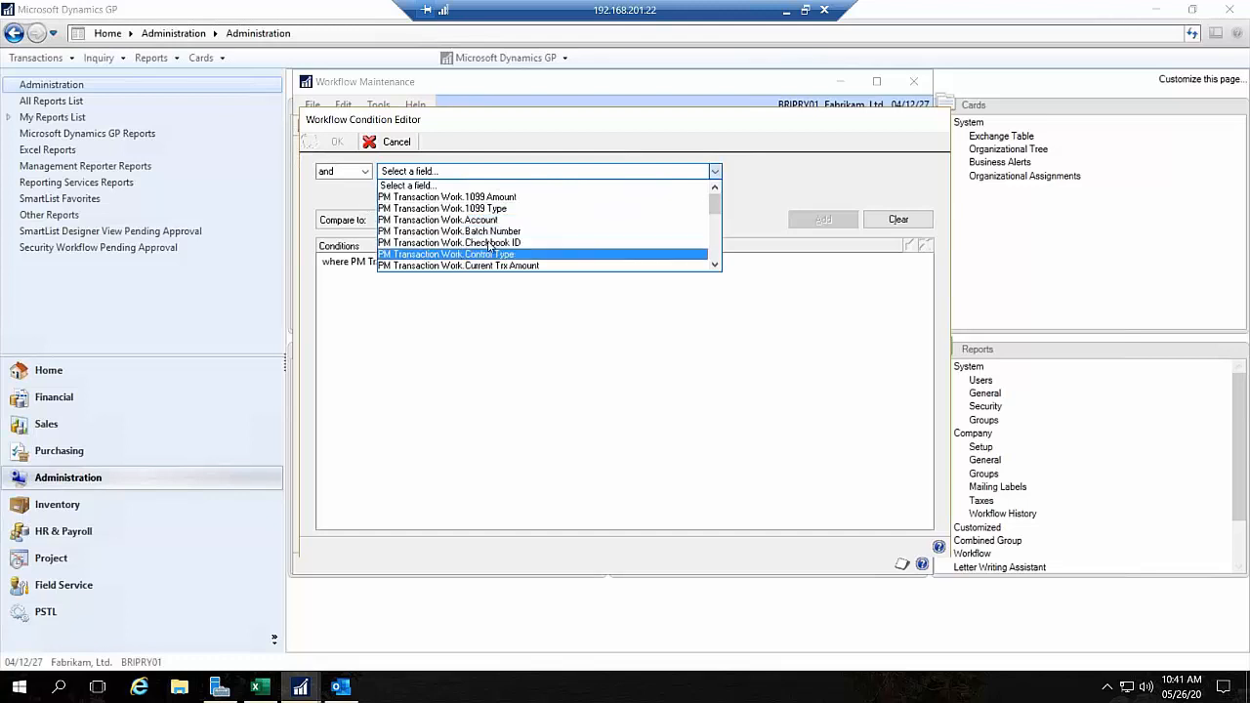
pyautogui.scroll(-1, 545, 228)
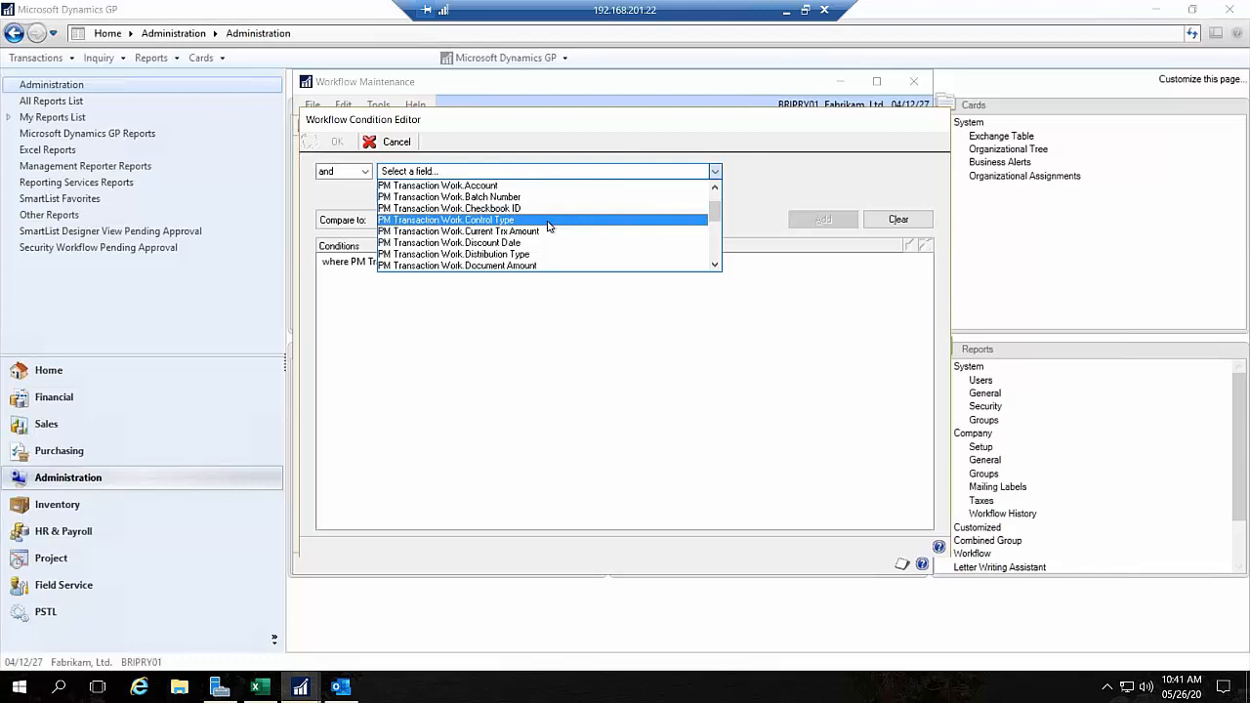
pyautogui.click(853, 192)
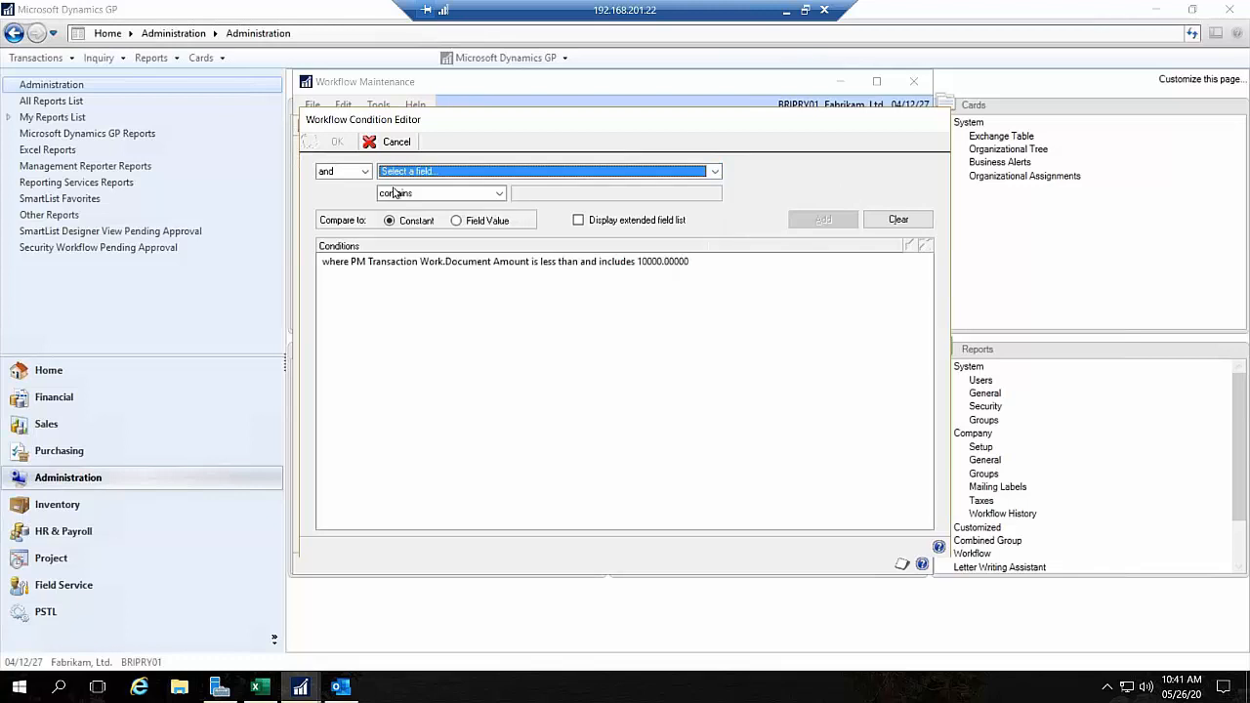
pyautogui.click(388, 142)
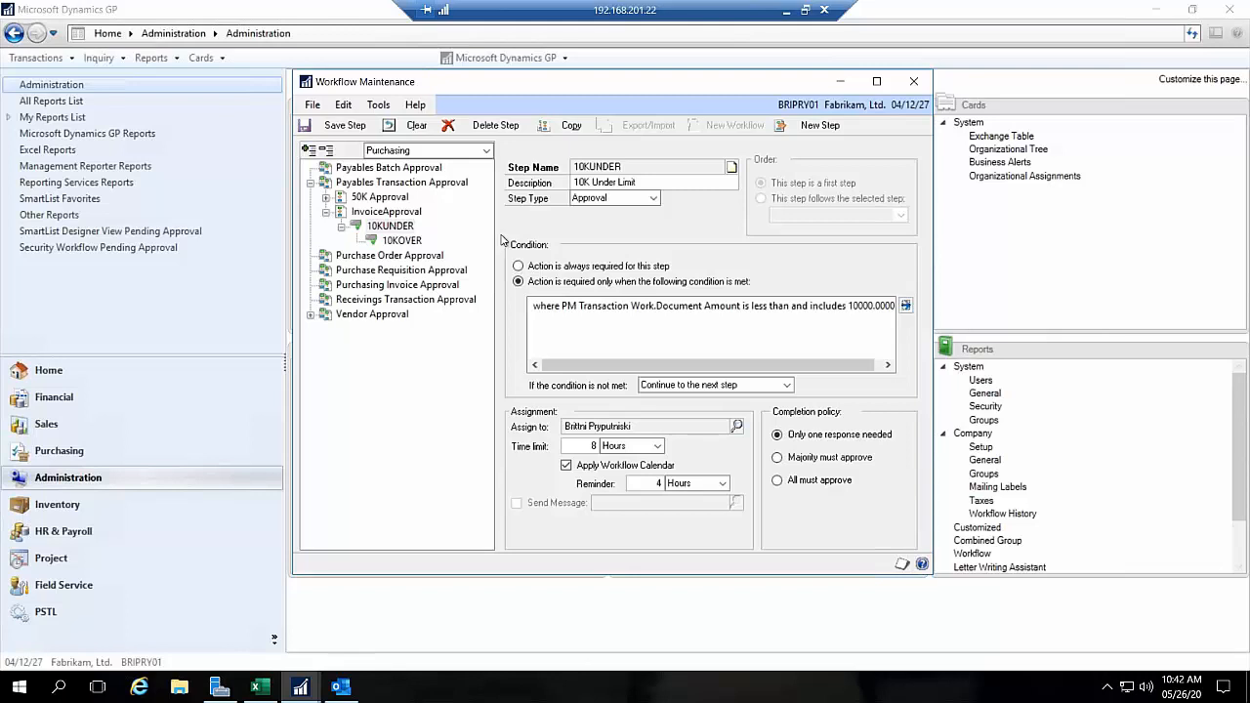
pyautogui.click(396, 171)
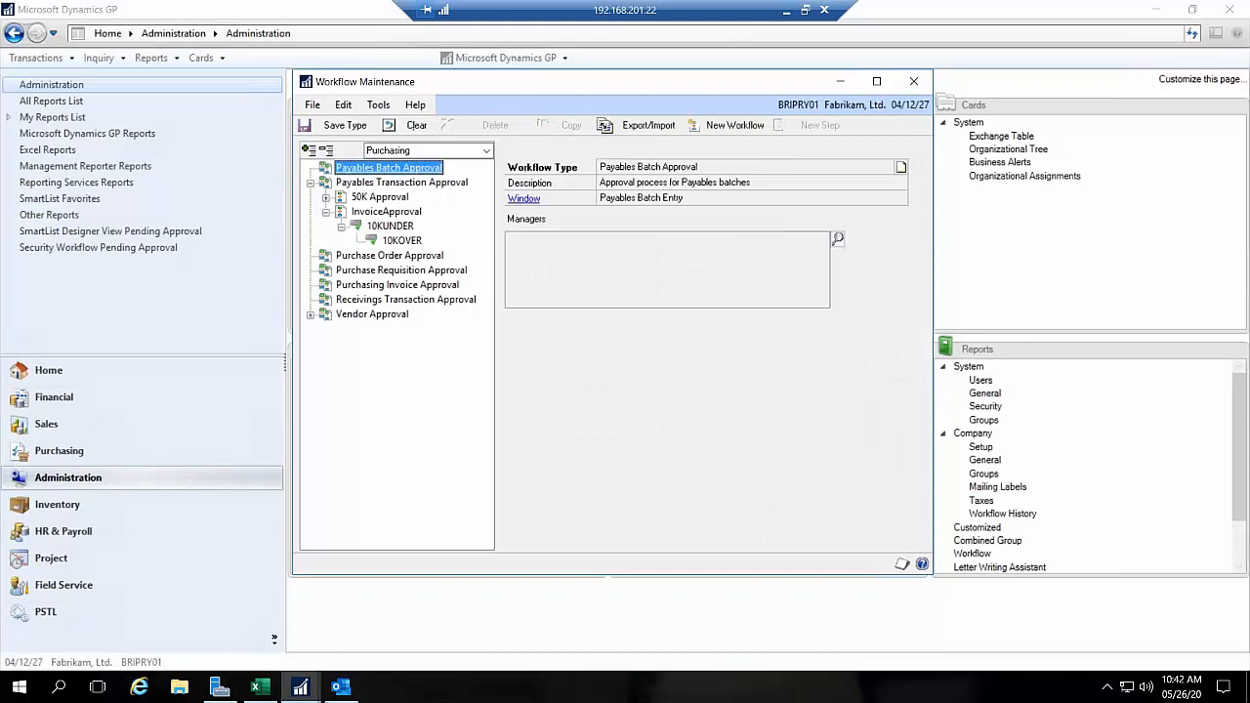